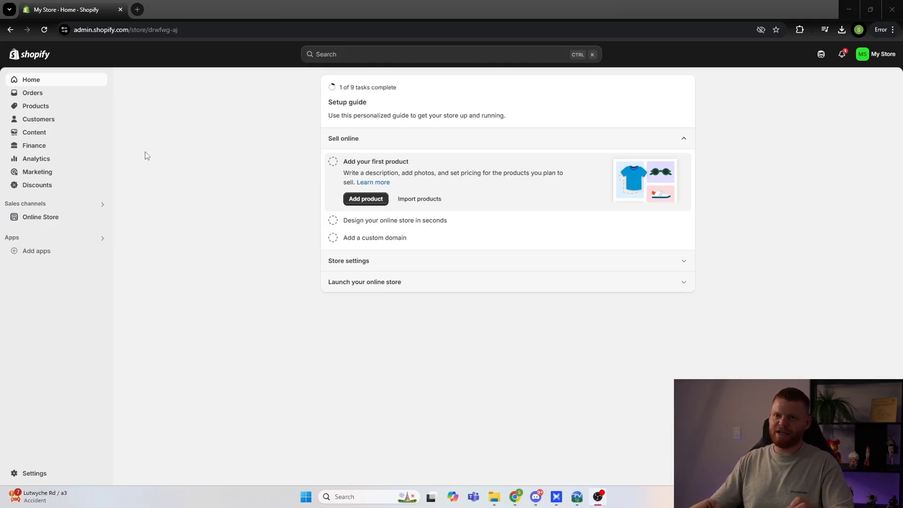
# Step: Start adding a new product in the store's product section
pyautogui.click(43, 112)
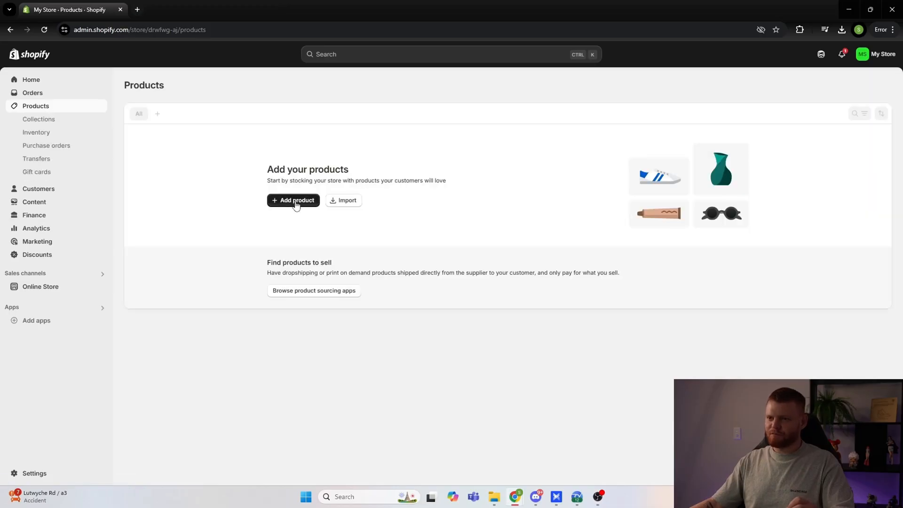
pyautogui.click(296, 201)
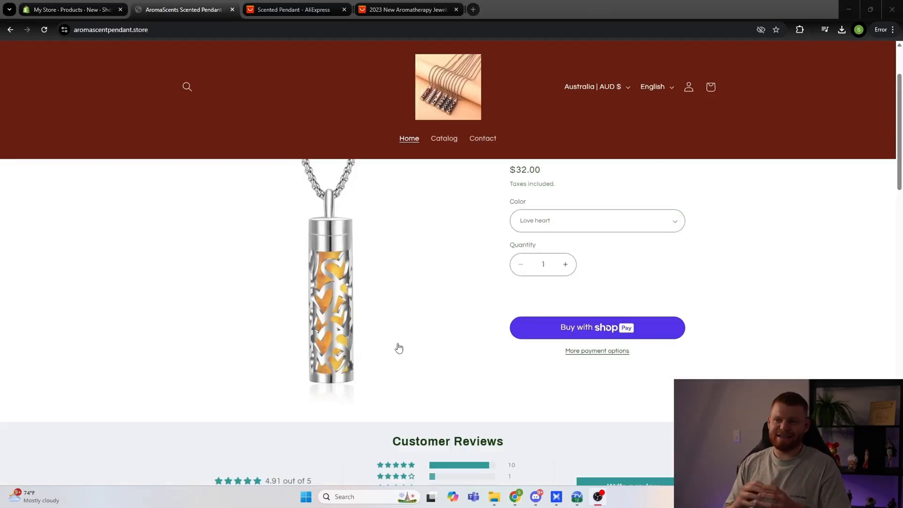
# Step: Examine the pendant's image, price and customer reviews on the AromaScents store page
pyautogui.scroll(2, 399, 348)
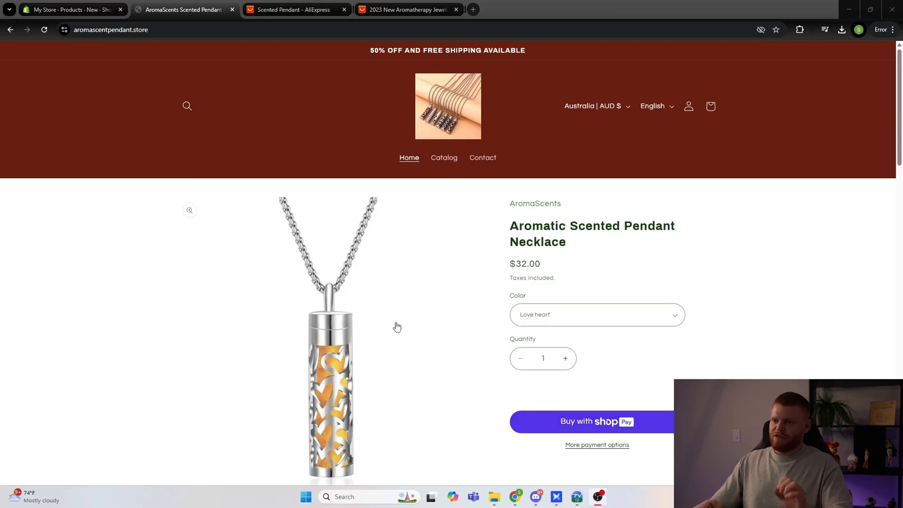
pyautogui.scroll(-1, 390, 323)
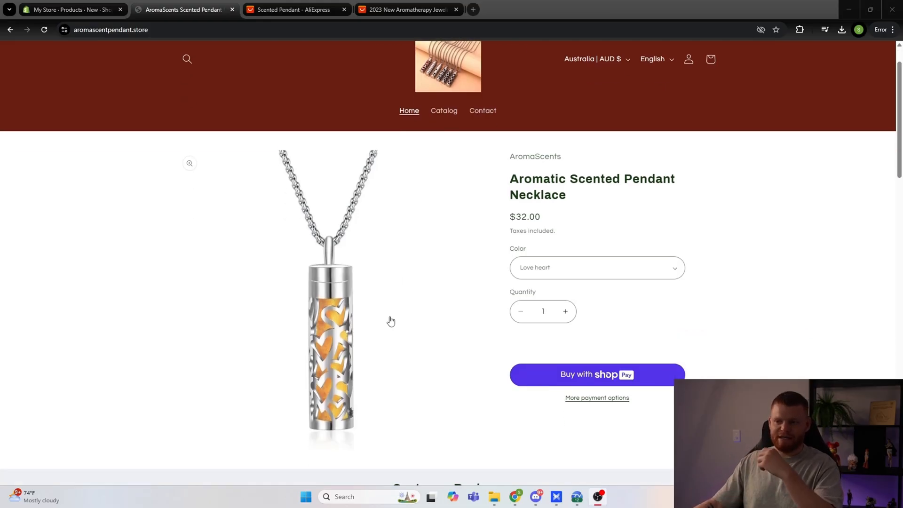
pyautogui.scroll(-1, 391, 320)
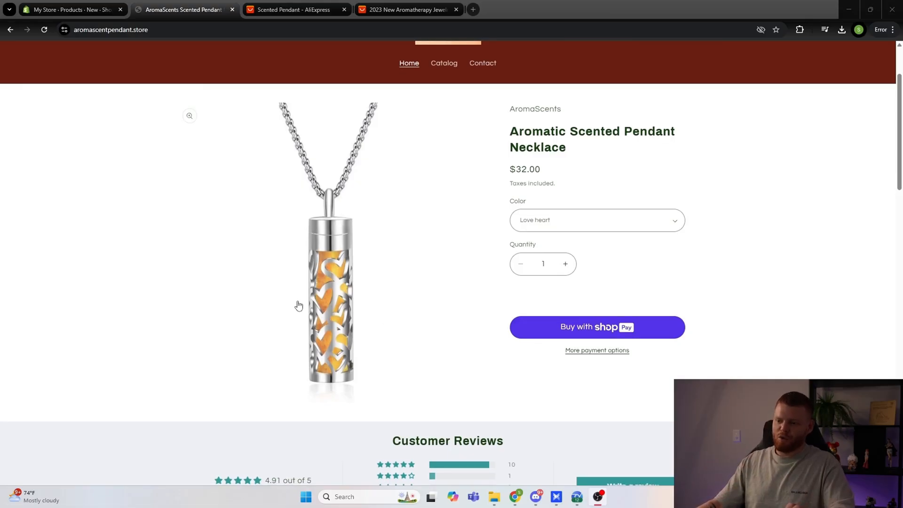
pyautogui.scroll(-1, 330, 306)
pyautogui.rightClick(325, 266)
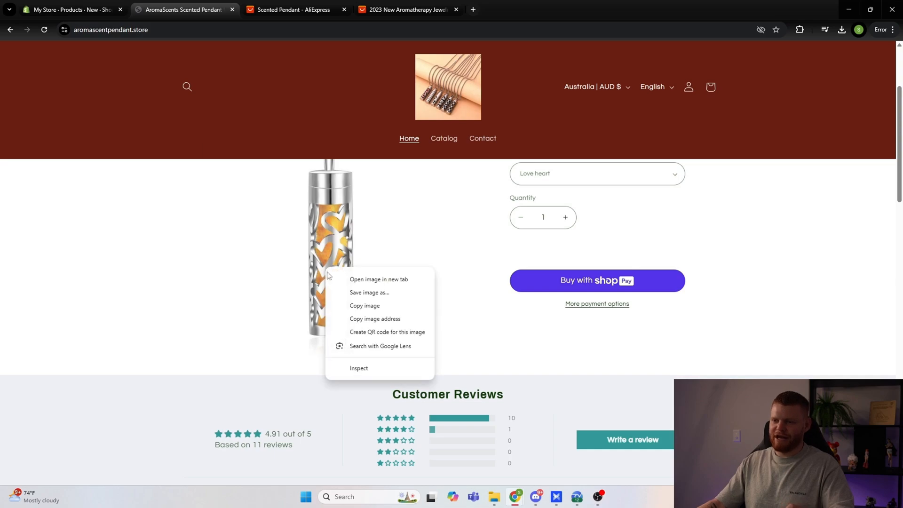
pyautogui.click(129, 284)
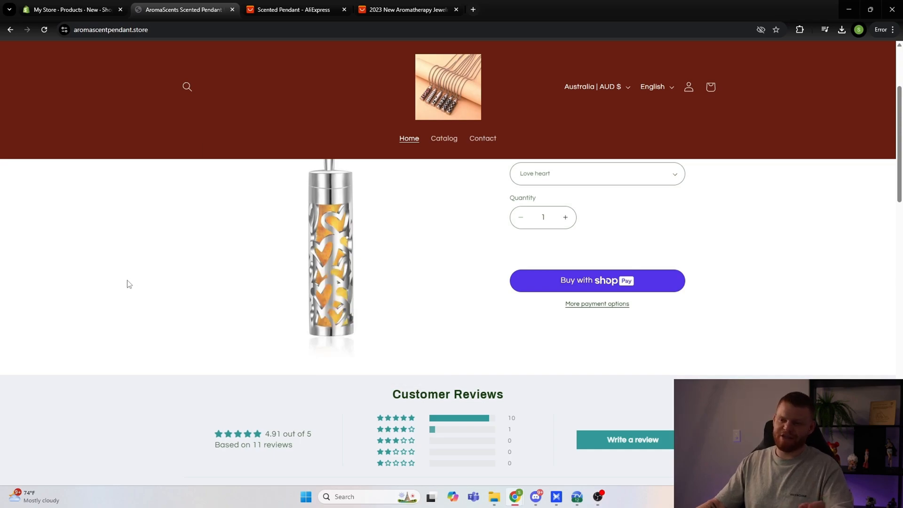
pyautogui.scroll(-15, 133, 303)
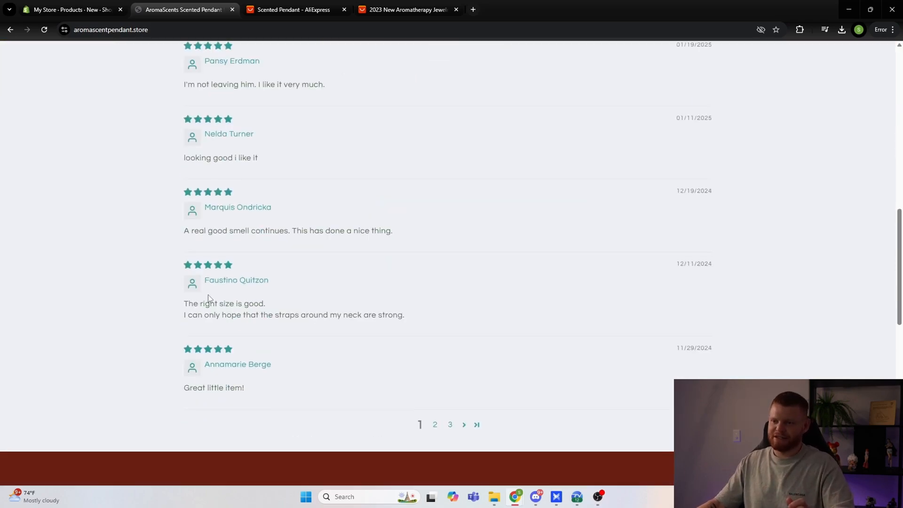
pyautogui.scroll(-5, 215, 298)
pyautogui.scroll(5, 278, 313)
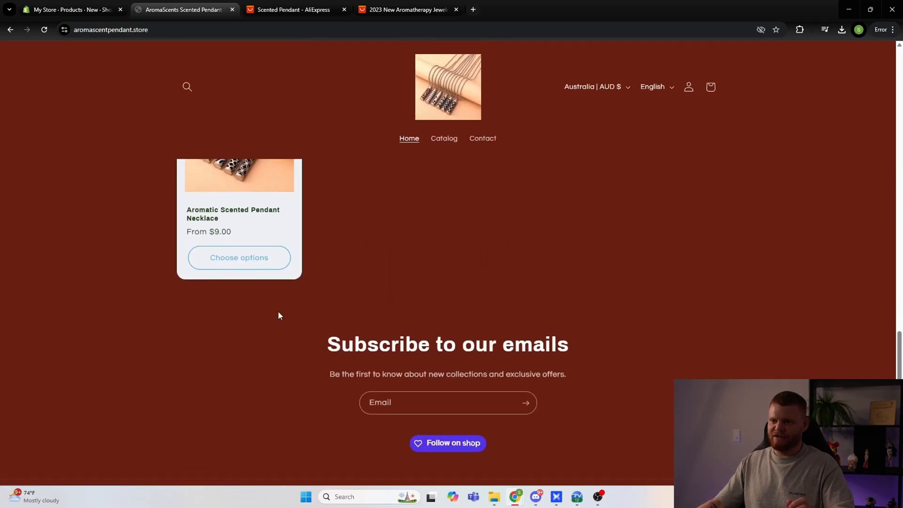
# Step: View the color options of the Aromatic Scented Pendant Necklace and return to the start of the store page
pyautogui.scroll(-3, 353, 325)
pyautogui.click(248, 395)
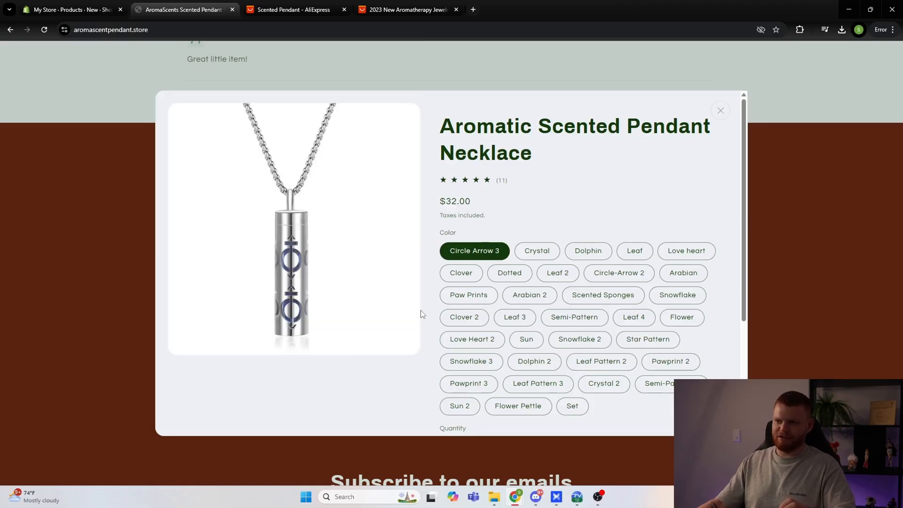
pyautogui.scroll(-5, 597, 260)
pyautogui.scroll(5, 627, 246)
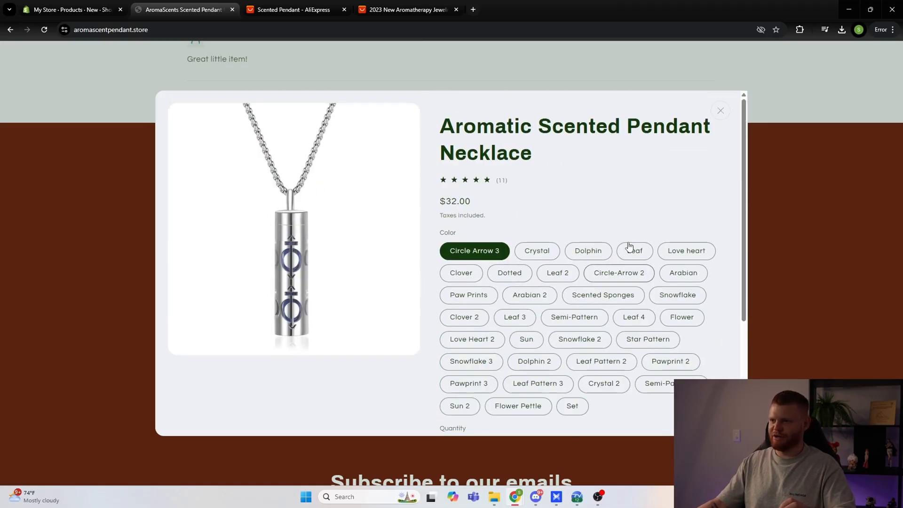
pyautogui.click(720, 110)
pyautogui.scroll(-5, 512, 323)
pyautogui.scroll(20, 485, 332)
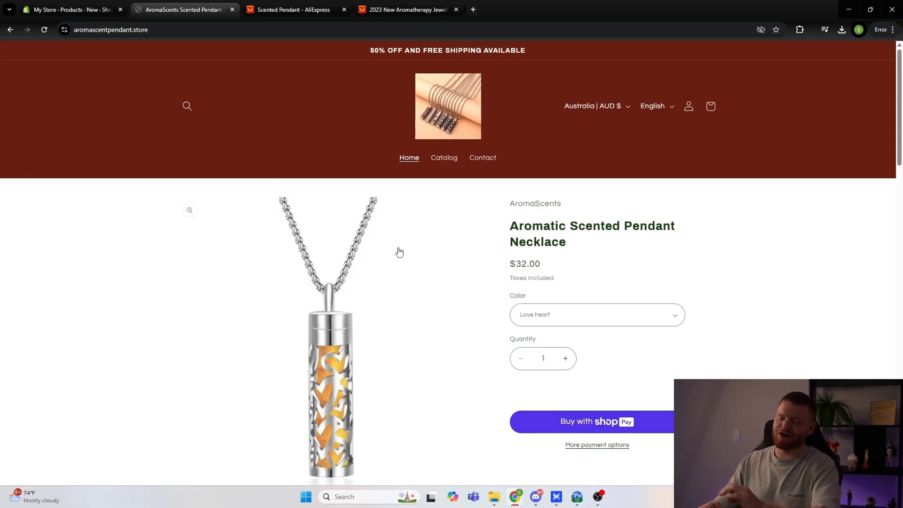
# Step: Switch to AliExpress and browse the "scented pendant" search results for matching supplier listings
pyautogui.click(296, 11)
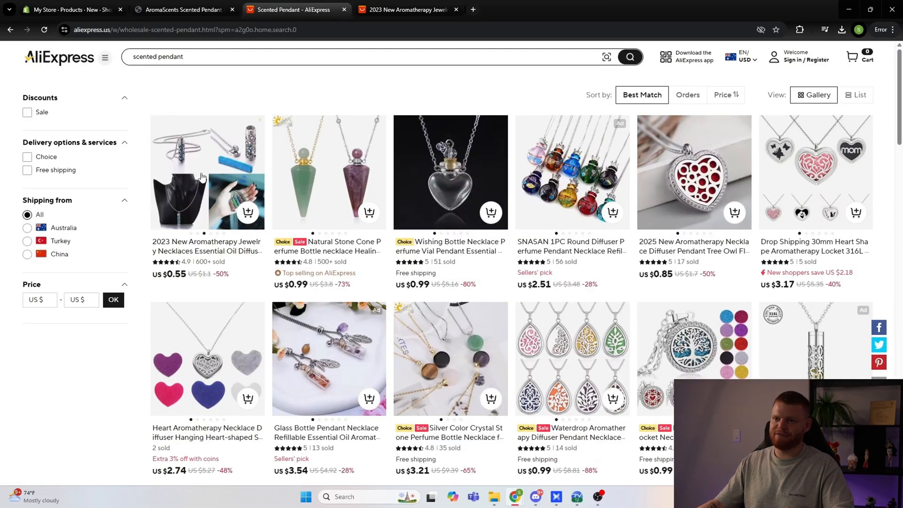
pyautogui.moveTo(190, 176)
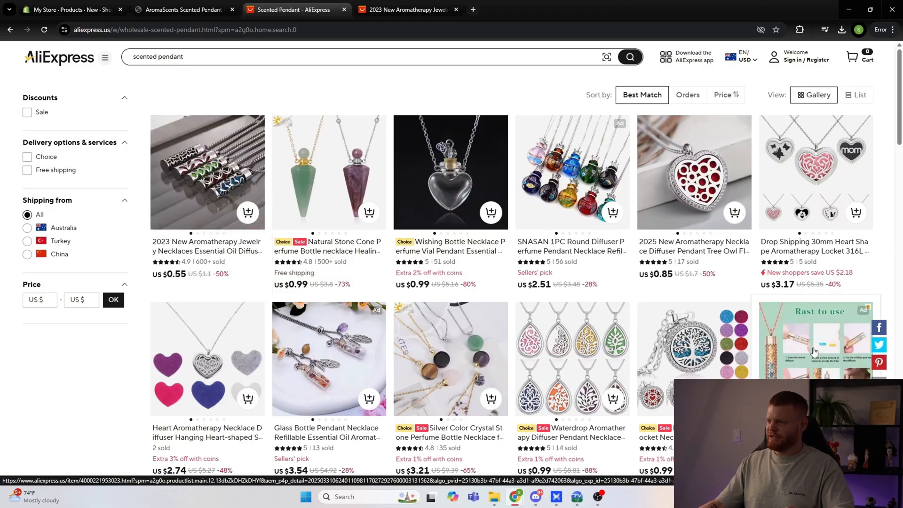
pyautogui.scroll(-10, 498, 329)
pyautogui.scroll(-4, 498, 330)
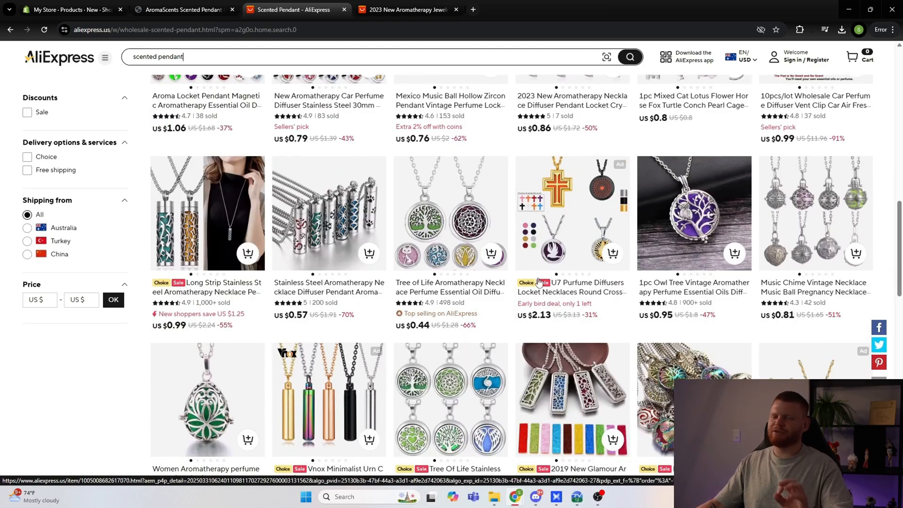
pyautogui.scroll(15, 536, 280)
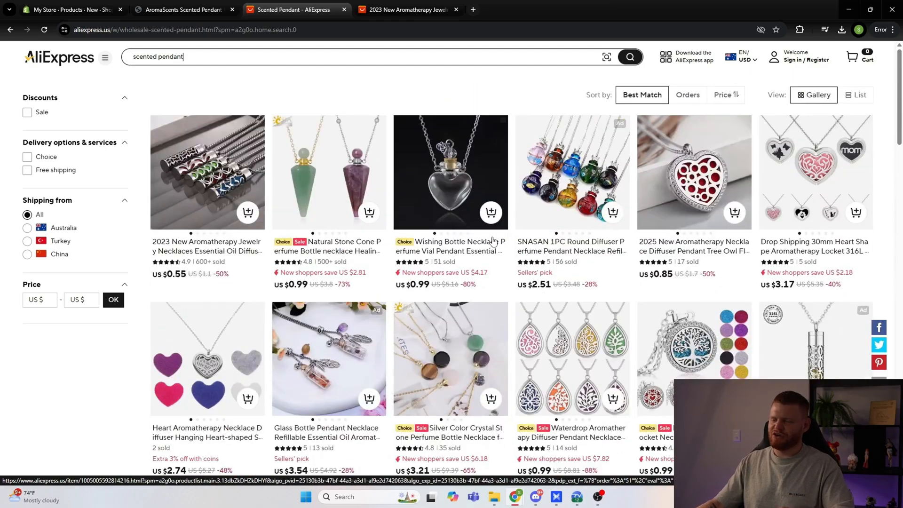
# Step: Open the 2023 New Aromatherapy Jewelry Necklaces listing and compare its metal color variants, returning to N2809-1
pyautogui.click(414, 9)
pyautogui.scroll(3, 442, 149)
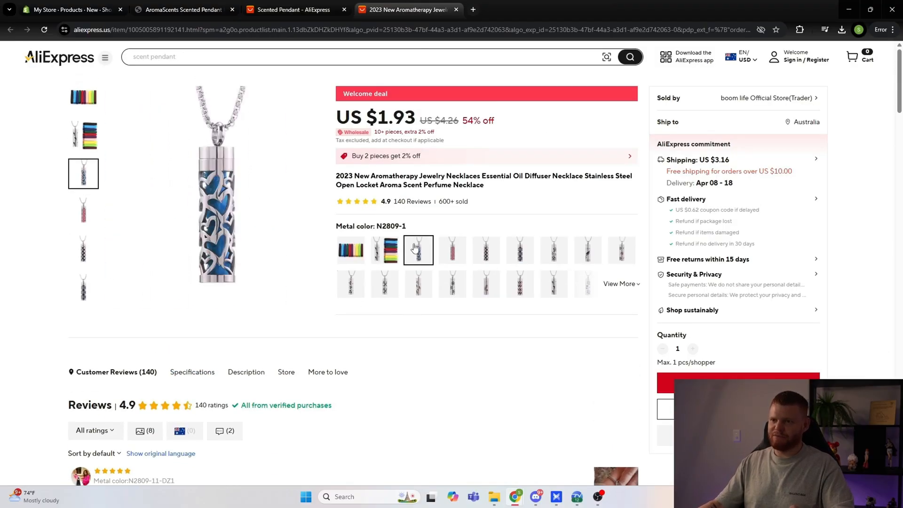
pyautogui.click(452, 250)
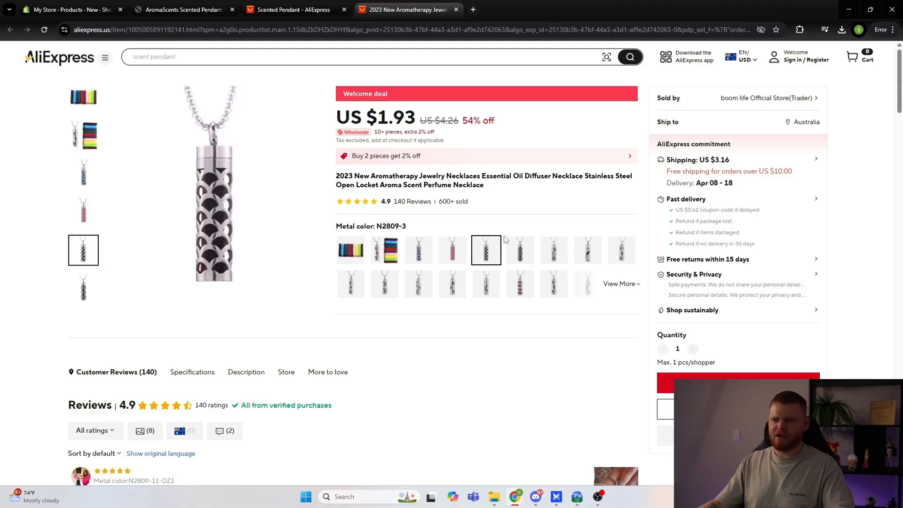
pyautogui.click(422, 253)
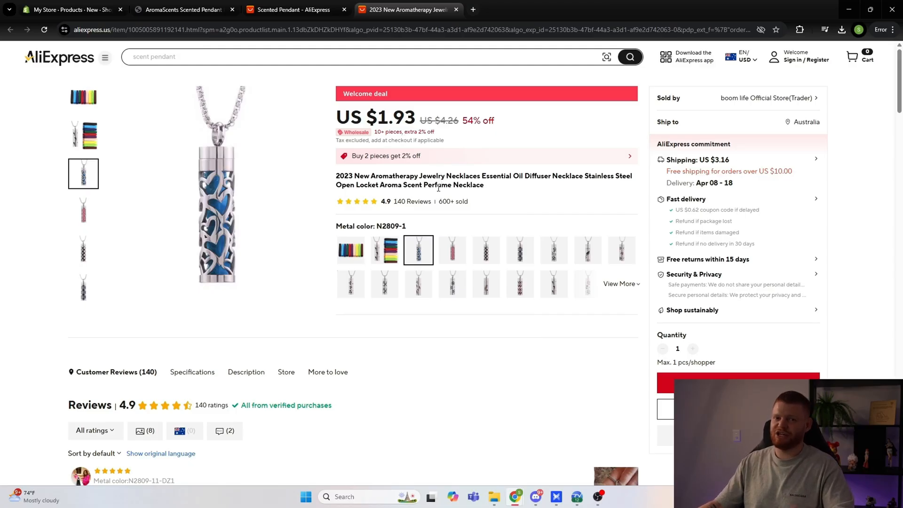
pyautogui.rightClick(418, 254)
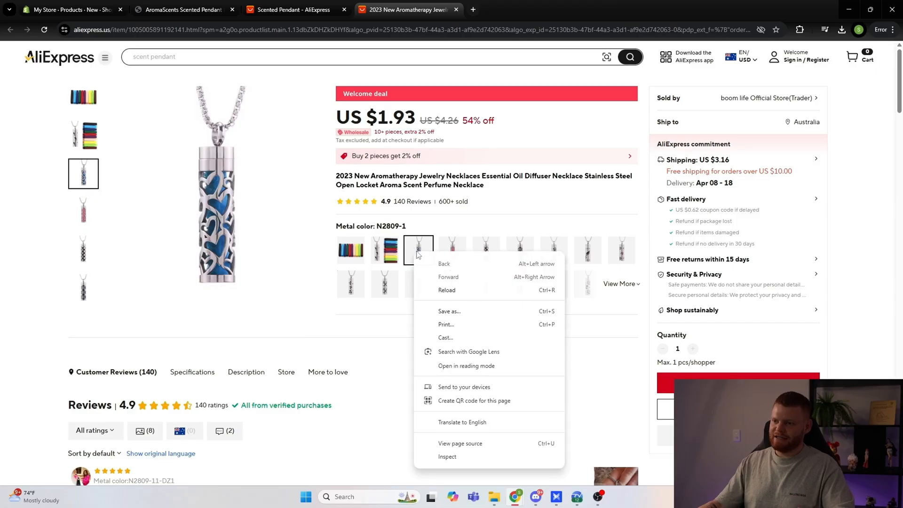
pyautogui.click(498, 201)
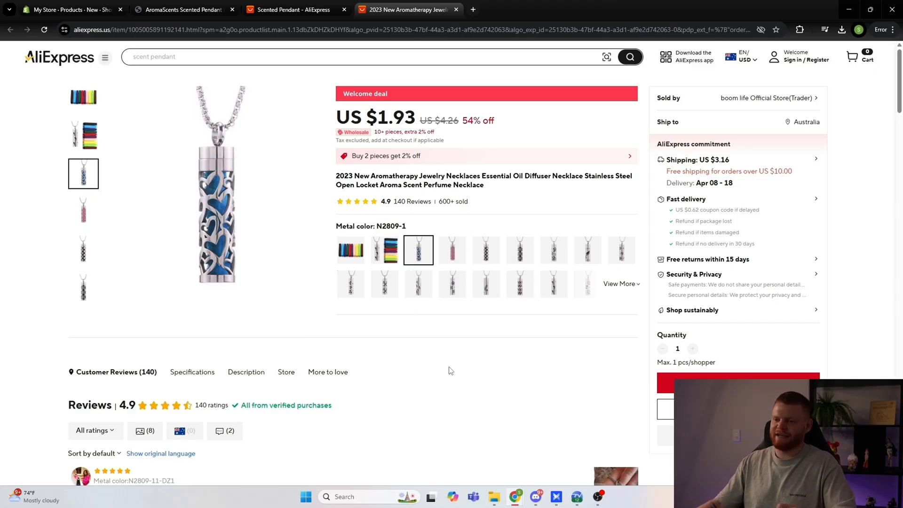
# Step: Inspect the customer photos of the first two reviews on the necklace listing, then return to the product details
pyautogui.scroll(-6, 450, 365)
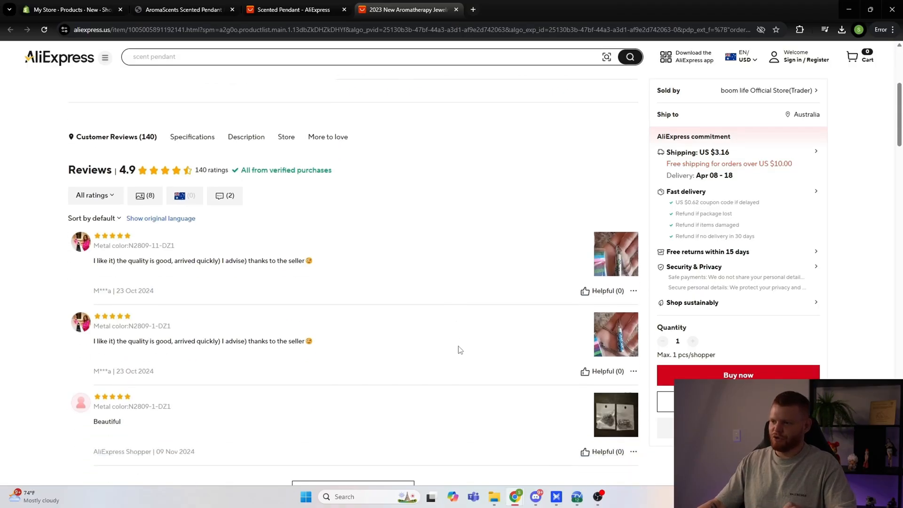
pyautogui.click(606, 217)
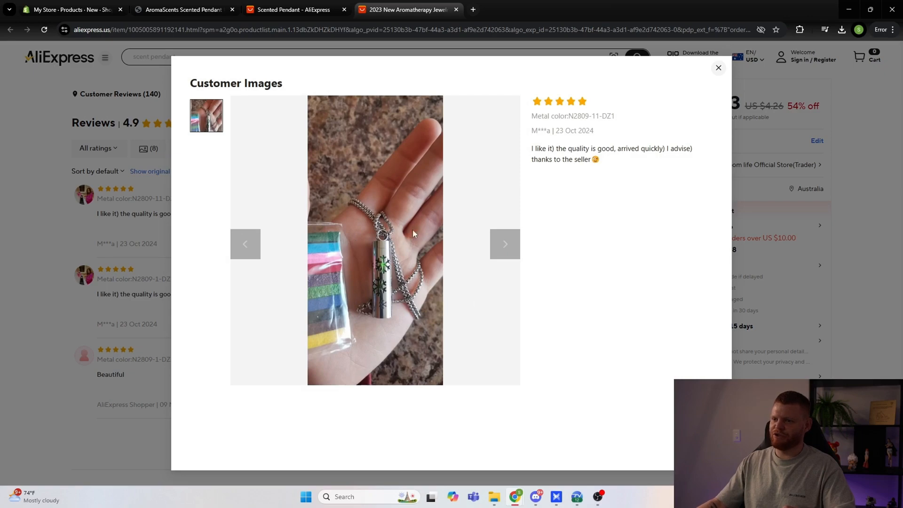
pyautogui.click(718, 67)
pyautogui.click(607, 300)
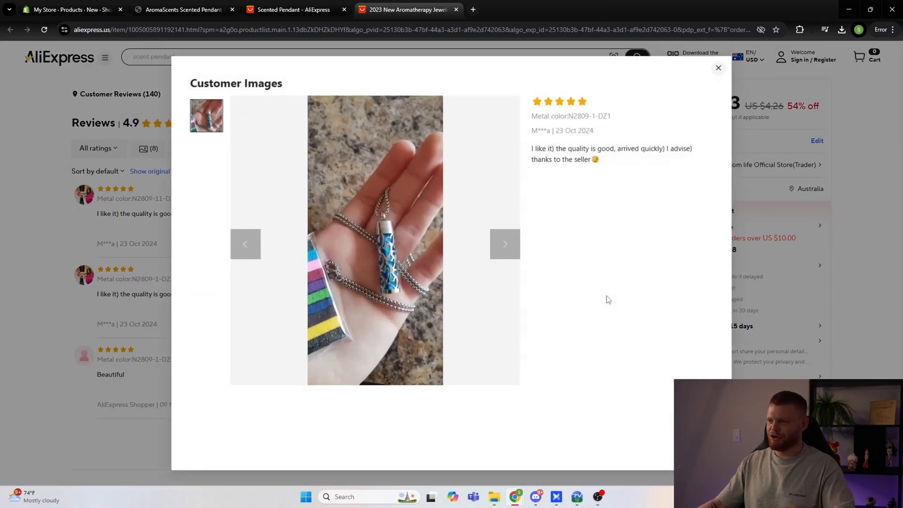
pyautogui.click(719, 68)
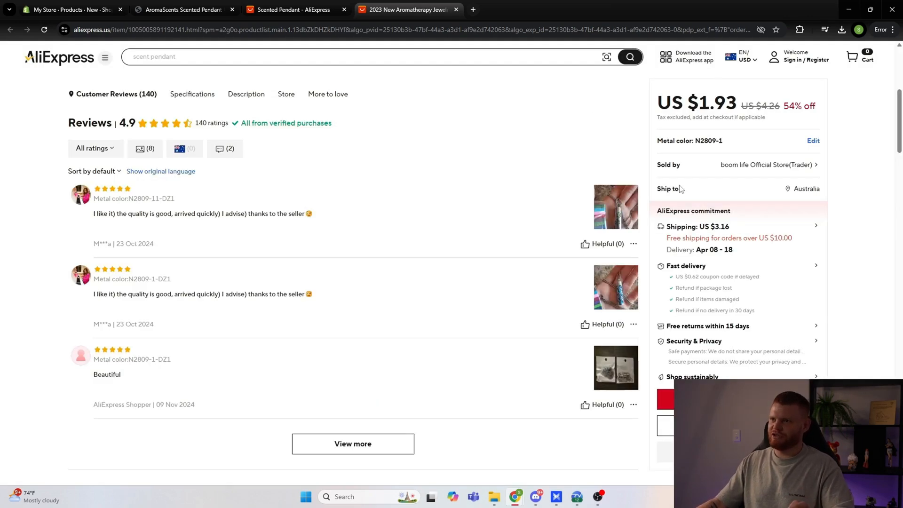
pyautogui.scroll(4, 514, 232)
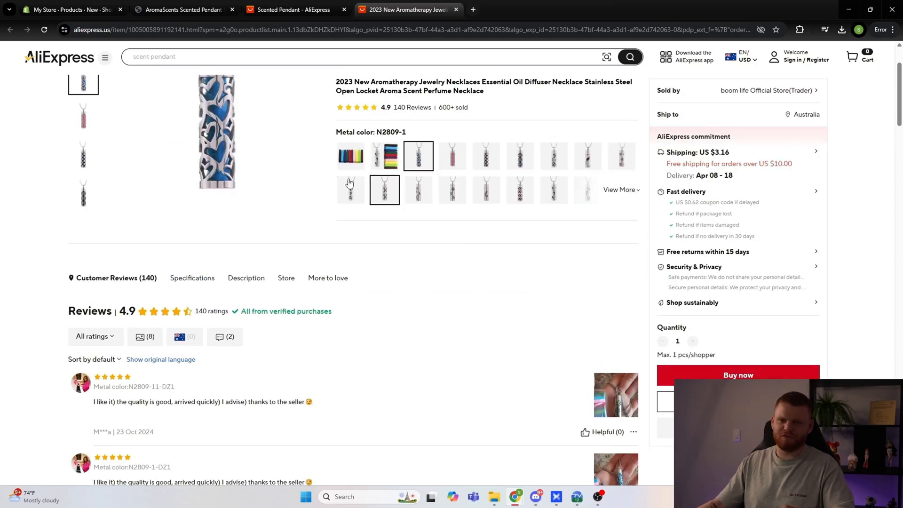
pyautogui.scroll(3, 347, 302)
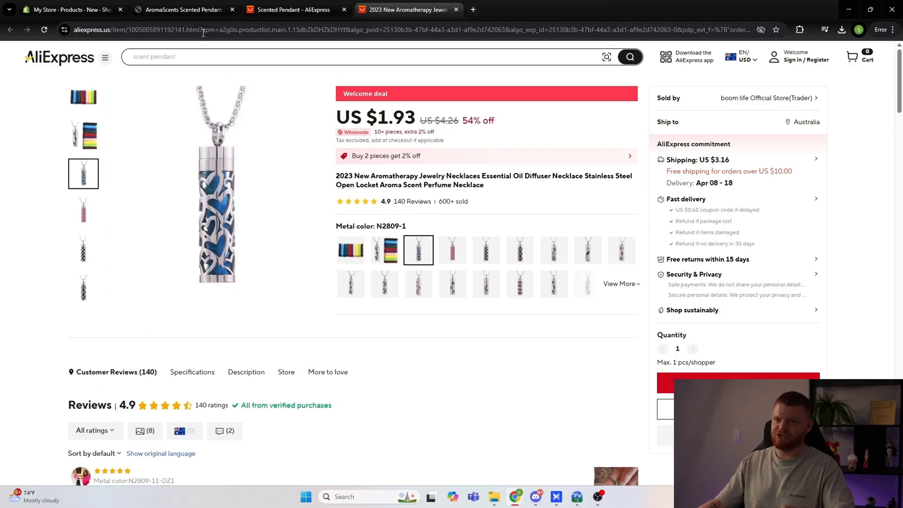
# Step: Switch back to the AromaScents store and compare its customer reviews and main product image
pyautogui.click(202, 9)
pyautogui.scroll(-10, 368, 303)
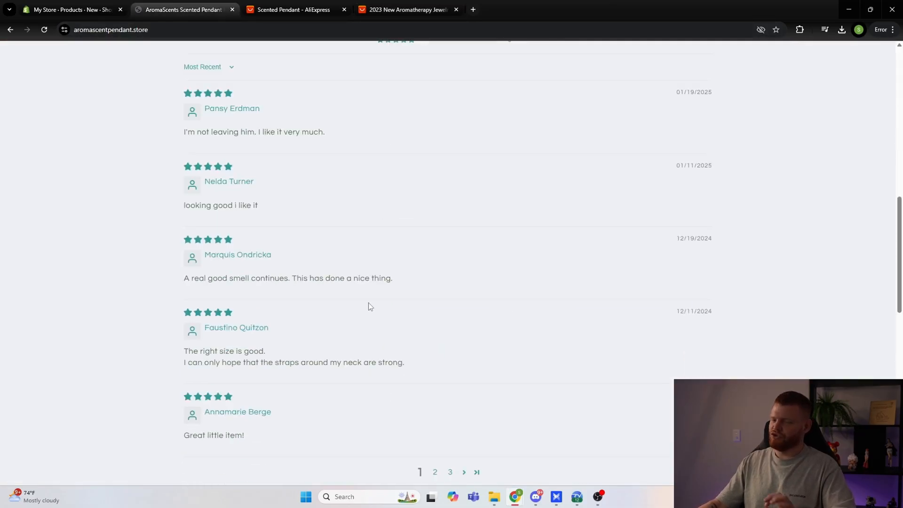
pyautogui.scroll(5, 368, 303)
pyautogui.scroll(5, 371, 306)
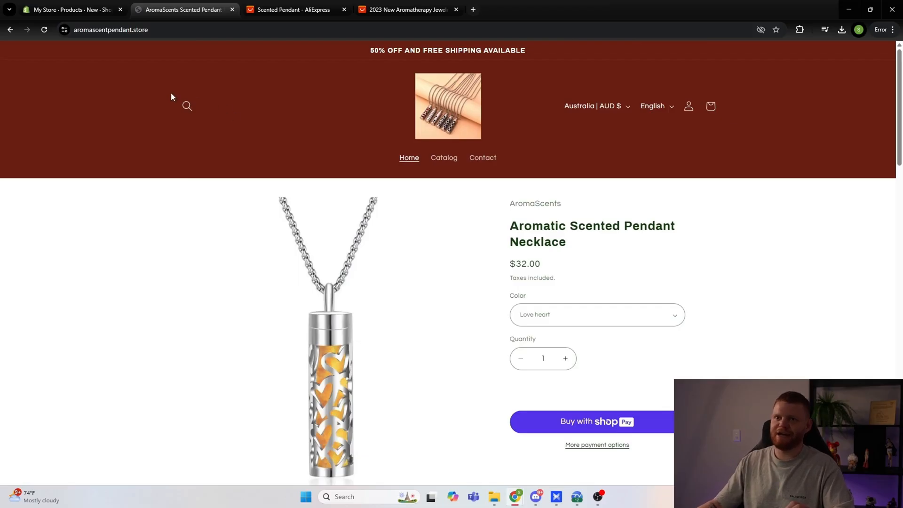
# Step: Return to the unsaved Shopify product and preview its pendant image, closing the preview again
pyautogui.click(70, 9)
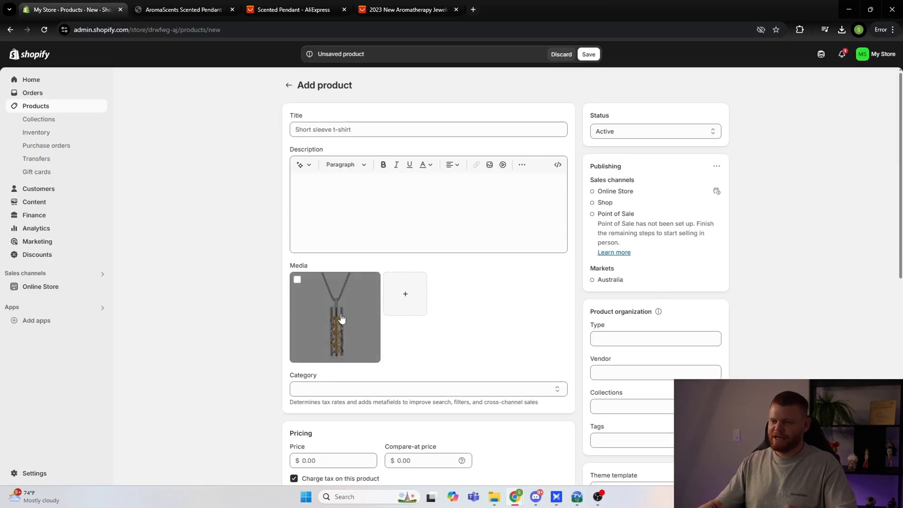
pyautogui.click(318, 324)
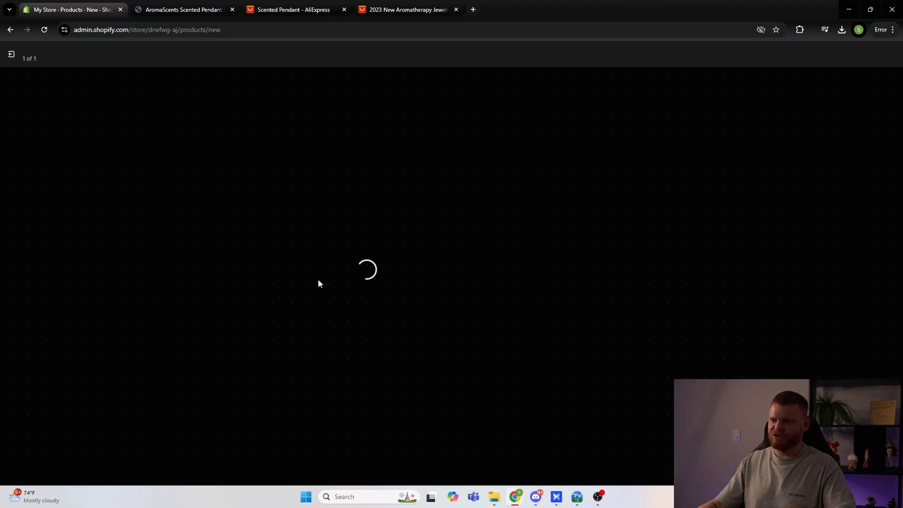
pyautogui.click(13, 56)
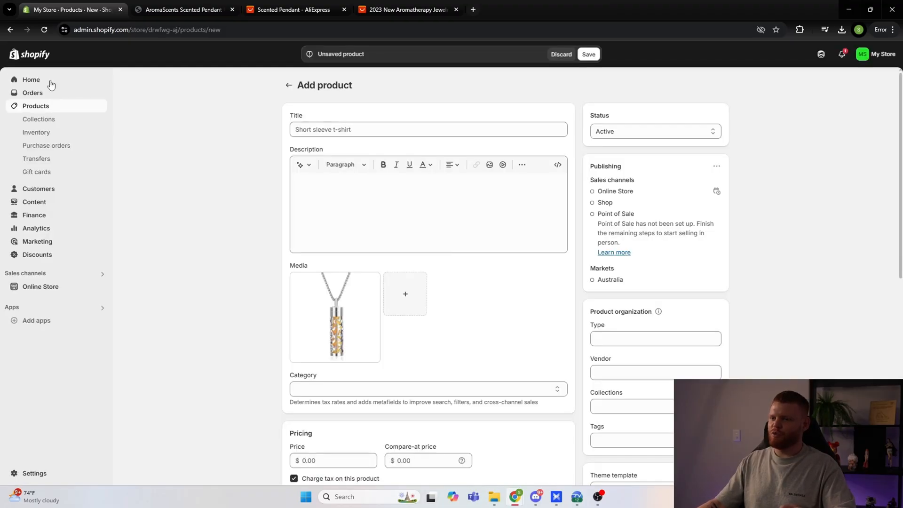
# Step: Check the pendant's name on the AromaScents page and title the new Shopify product "Scented Pendant"
pyautogui.click(179, 7)
pyautogui.scroll(-3, 265, 256)
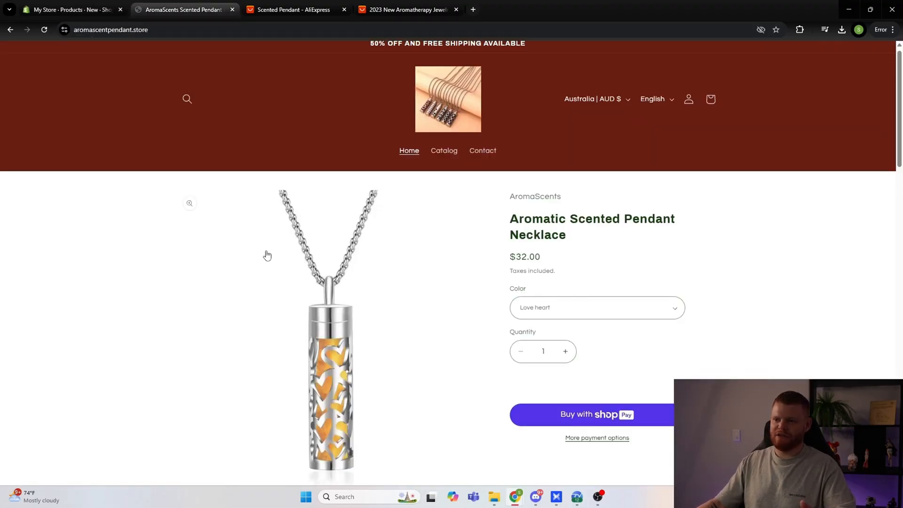
pyautogui.click(83, 10)
pyautogui.click(331, 127)
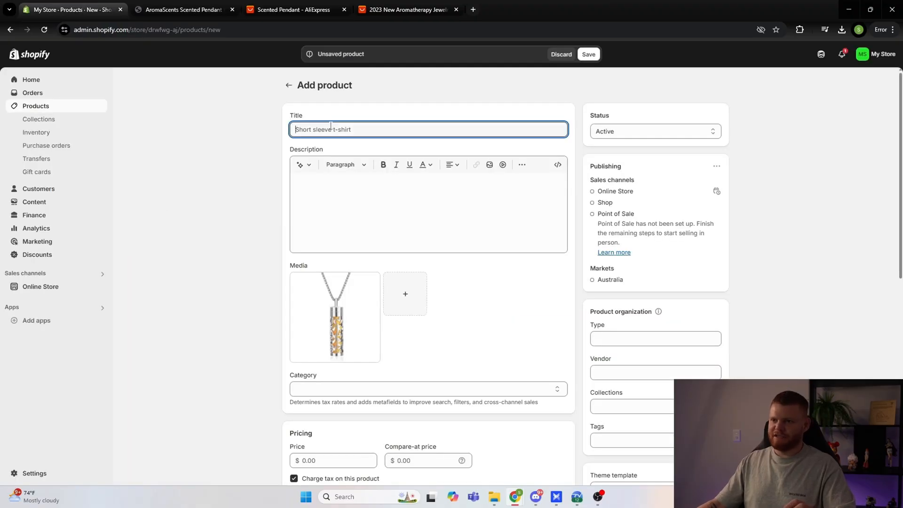
pyautogui.write('Scented Pendant')
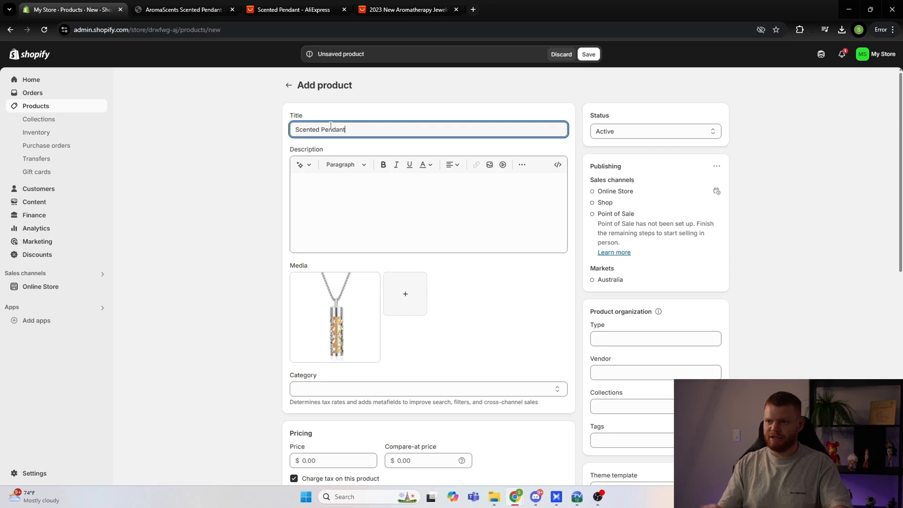
pyautogui.click(230, 196)
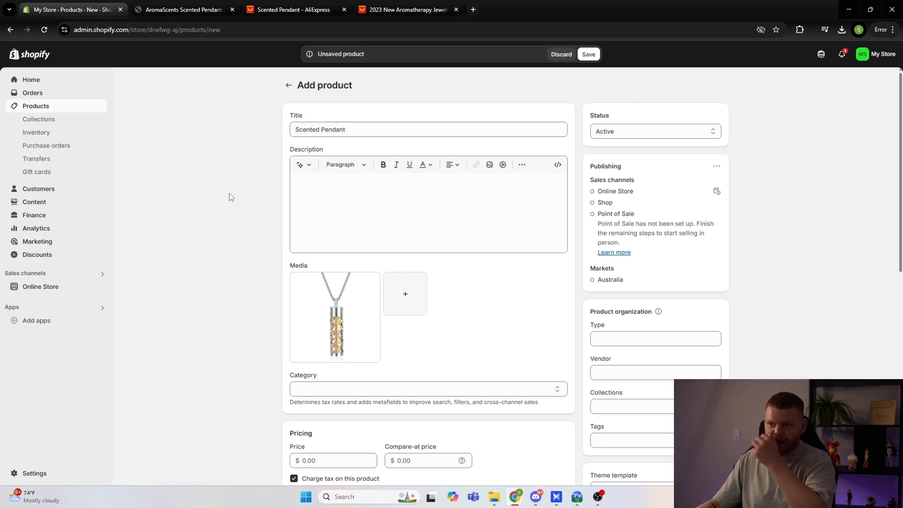
pyautogui.click(293, 129)
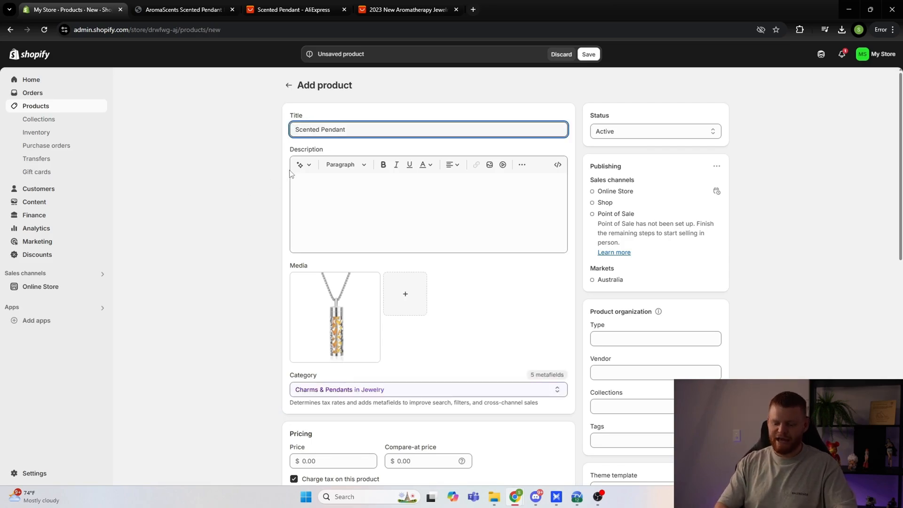
pyautogui.write('BRAND NAME')
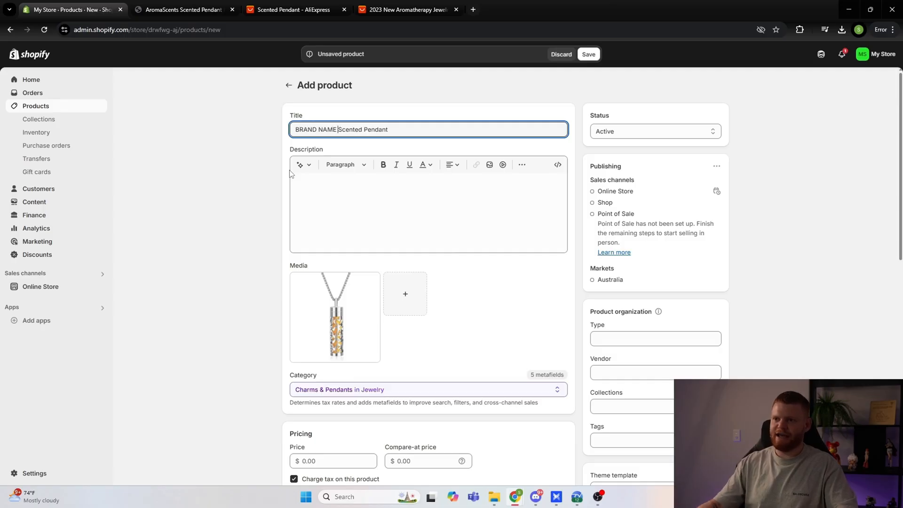
pyautogui.press('BackSpace')
pyautogui.press('BackSpace')
pyautogui.press('BackSpace')
pyautogui.press('BackSpace')
pyautogui.press('BackSpace')
pyautogui.press('BackSpace')
pyautogui.press('BackSpace')
pyautogui.press('BackSpace')
pyautogui.press('BackSpace')
pyautogui.press('BackSpace')
pyautogui.press('BackSpace')
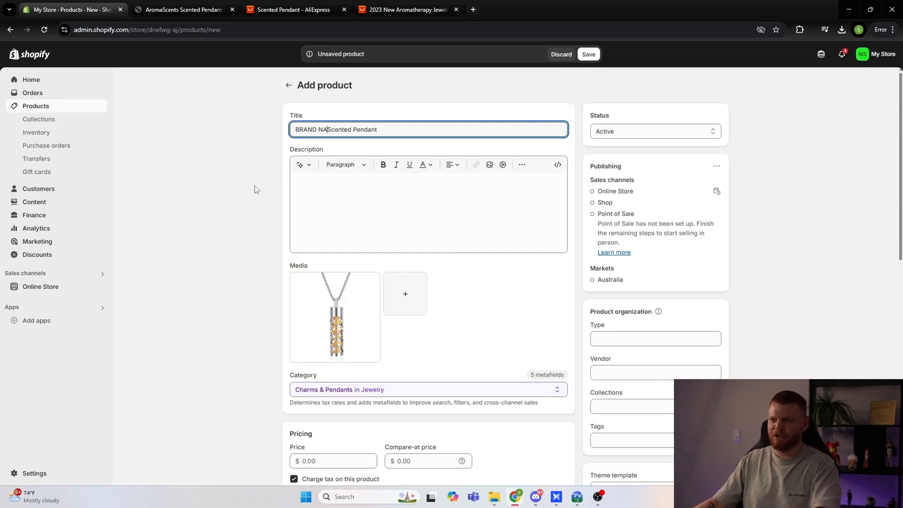
pyautogui.click(260, 206)
# Step: Set the product's price to 19.99 and its compare-at price to 40.00
pyautogui.scroll(-3, 302, 198)
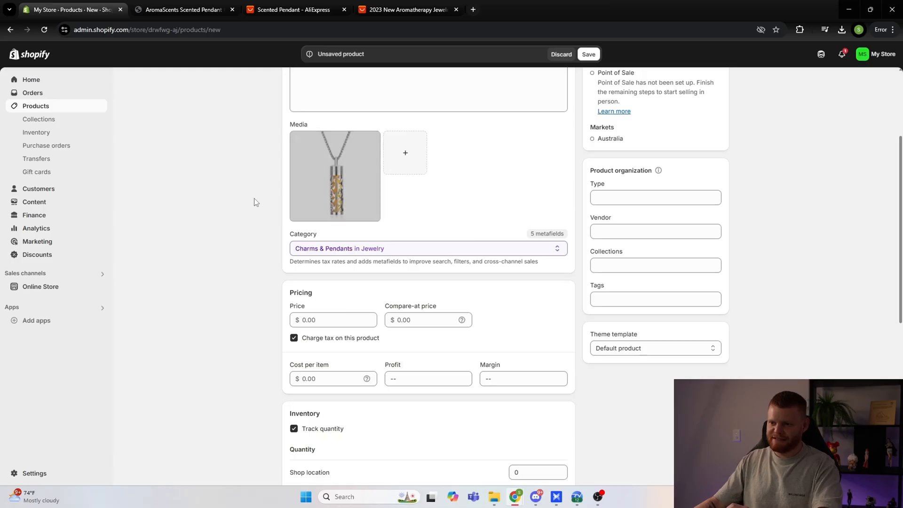
pyautogui.scroll(-2, 255, 201)
pyautogui.click(323, 226)
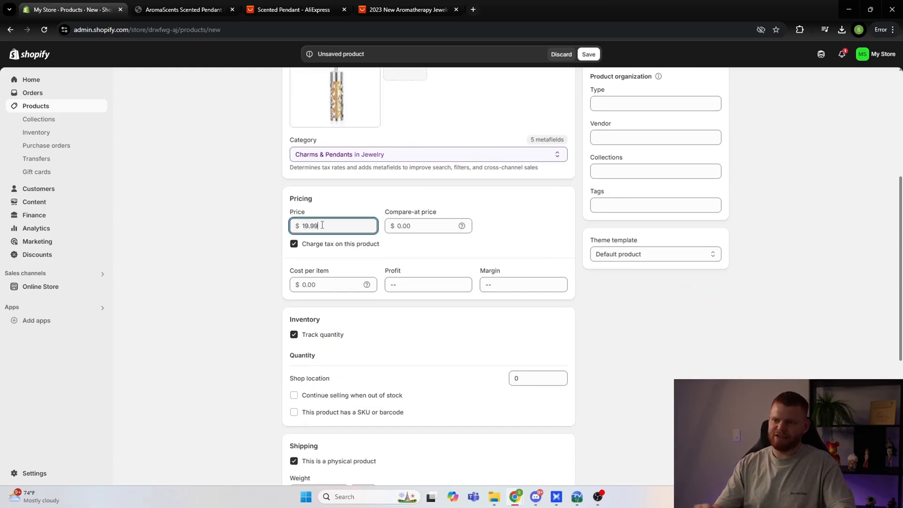
pyautogui.write('19.99')
pyautogui.press('Tab')
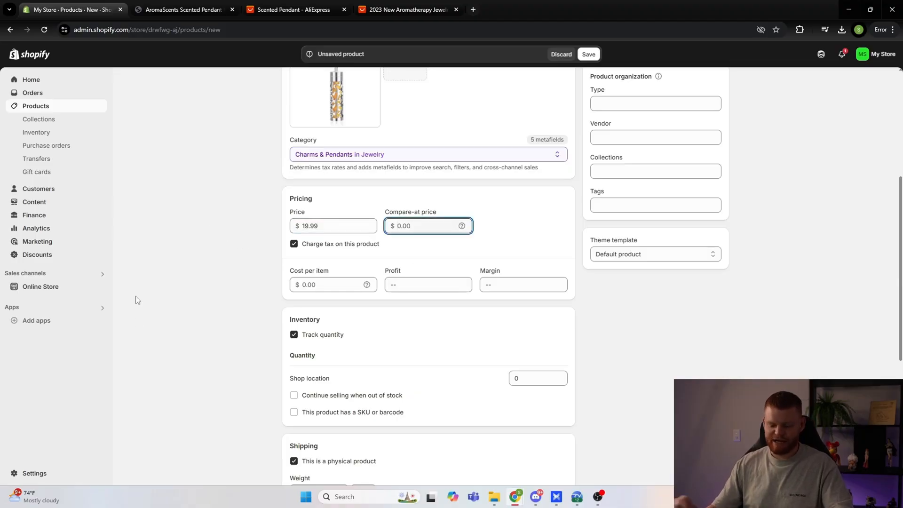
pyautogui.click(146, 304)
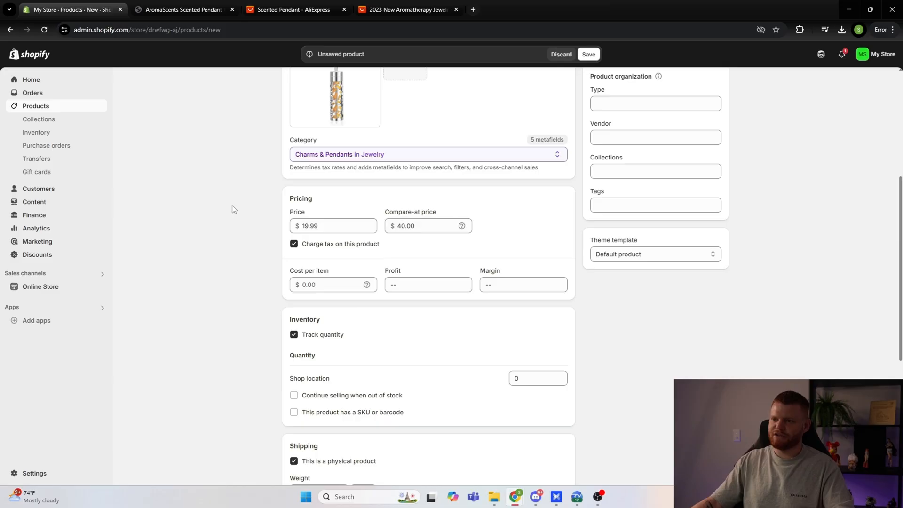
pyautogui.doubleClick(427, 226)
pyautogui.click(353, 228)
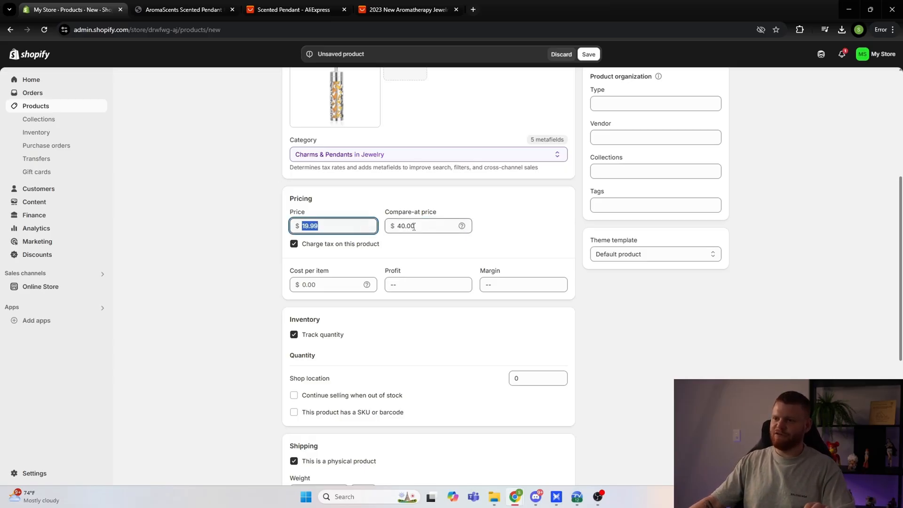
pyautogui.click(412, 227)
pyautogui.click(349, 227)
pyautogui.click(402, 229)
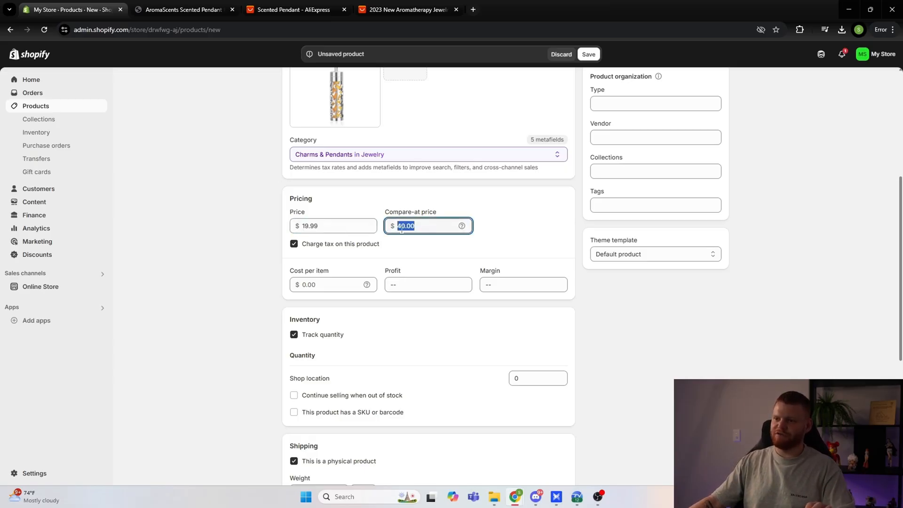
pyautogui.click(433, 225)
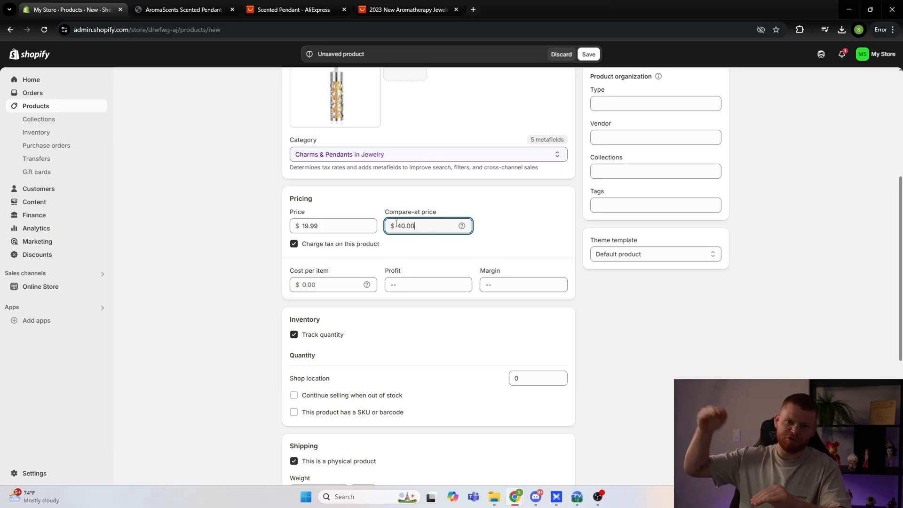
# Step: Turn off charging tax on the product and disable quantity tracking in its inventory settings
pyautogui.click(294, 244)
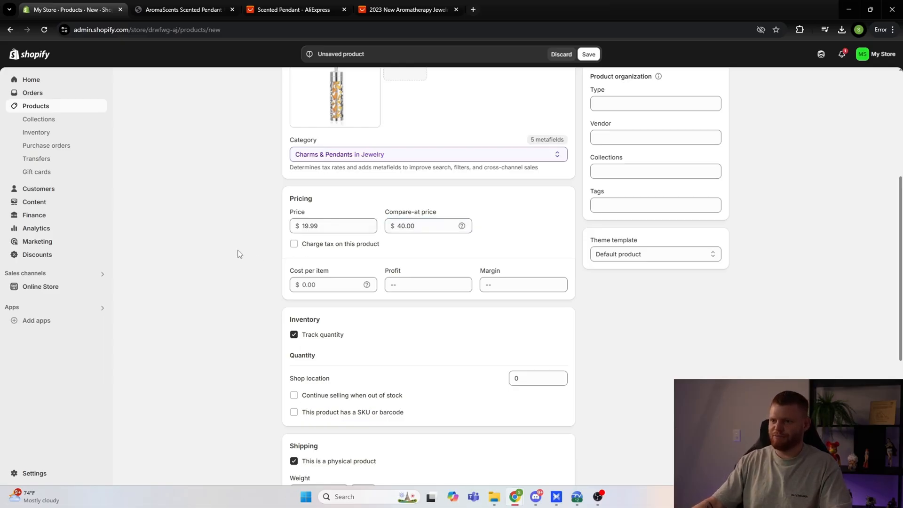
pyautogui.scroll(-1, 238, 250)
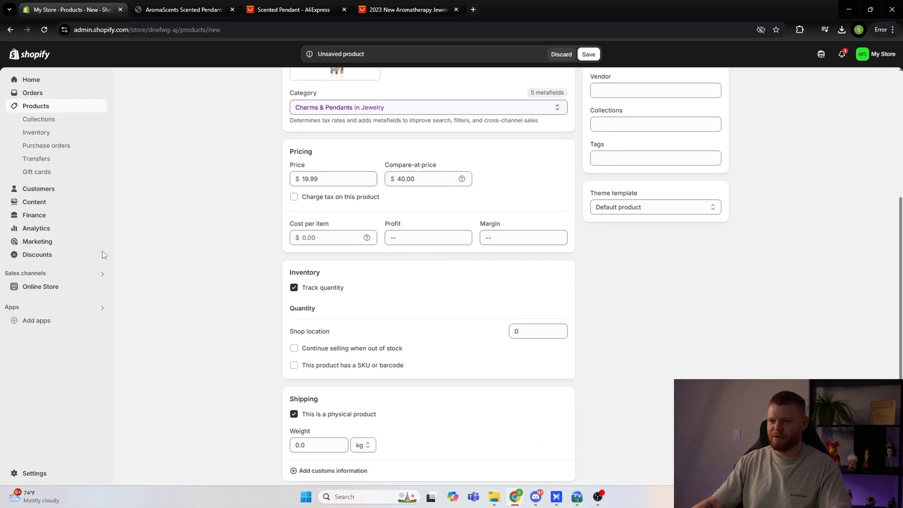
pyautogui.scroll(-1, 250, 257)
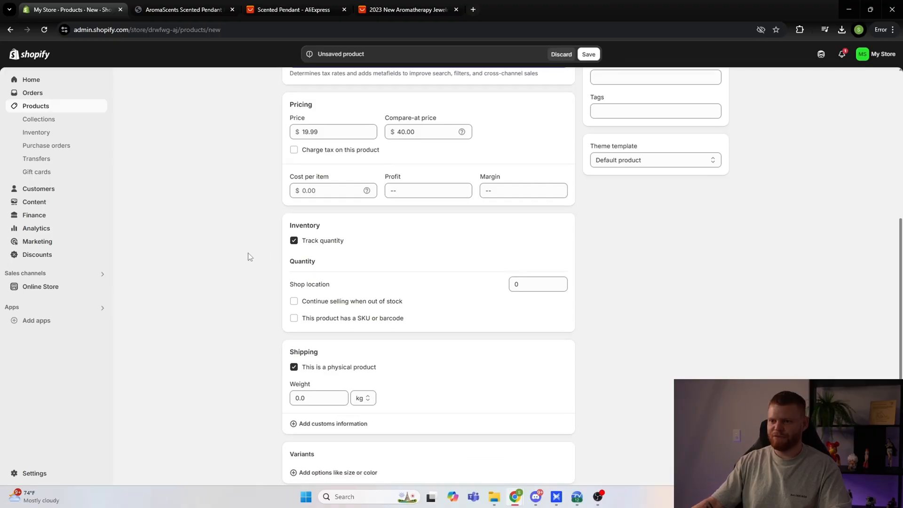
pyautogui.click(294, 242)
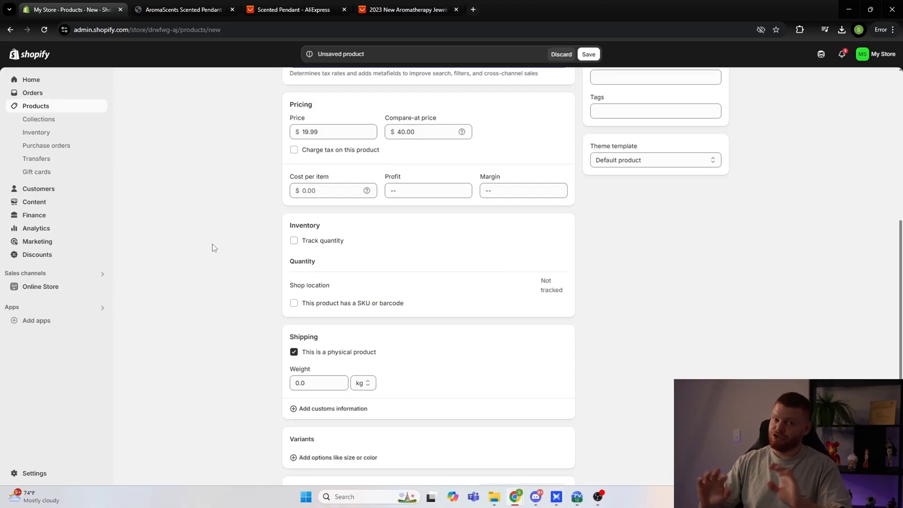
# Step: Add a Color variant option to the product and choose Black as its value
pyautogui.scroll(-3, 204, 242)
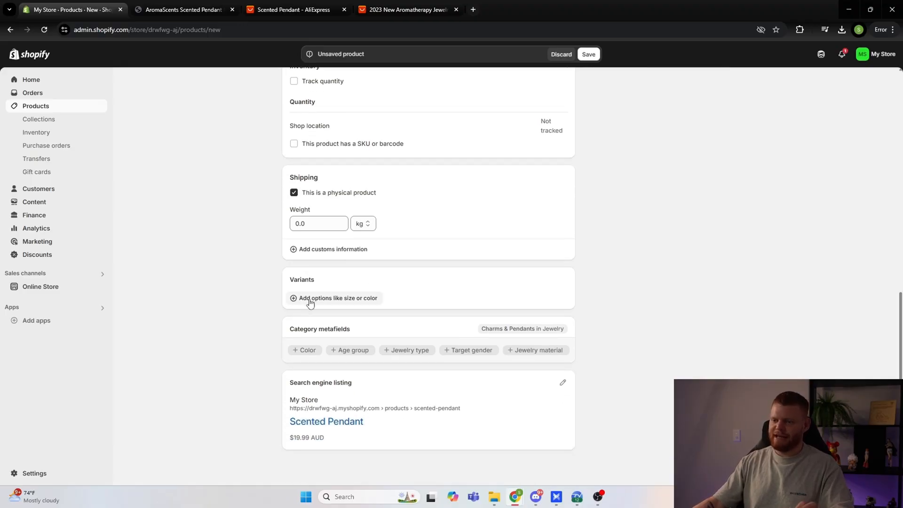
pyautogui.click(323, 301)
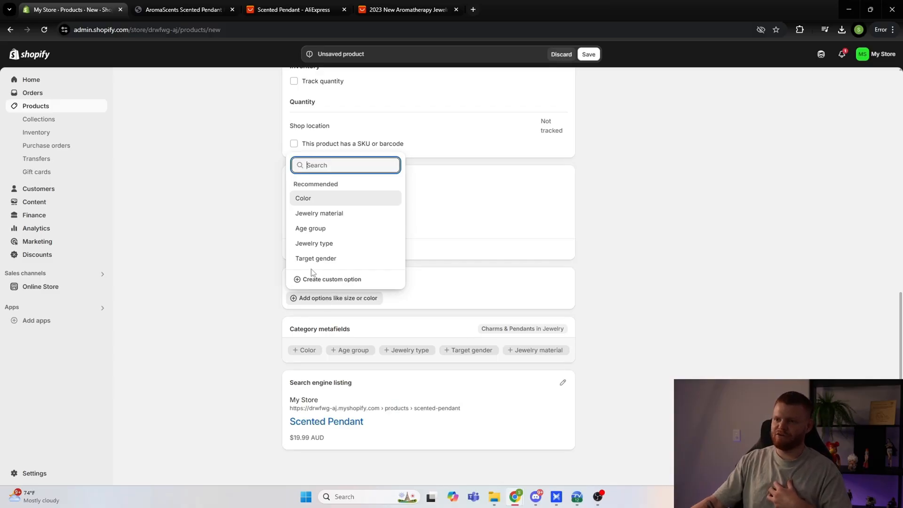
pyautogui.click(310, 201)
pyautogui.scroll(-2, 297, 283)
pyautogui.click(346, 244)
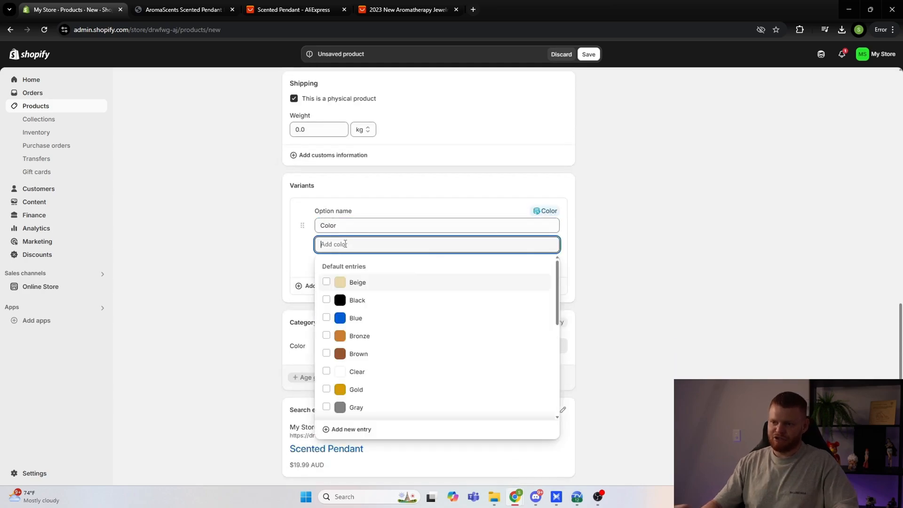
pyautogui.write('black')
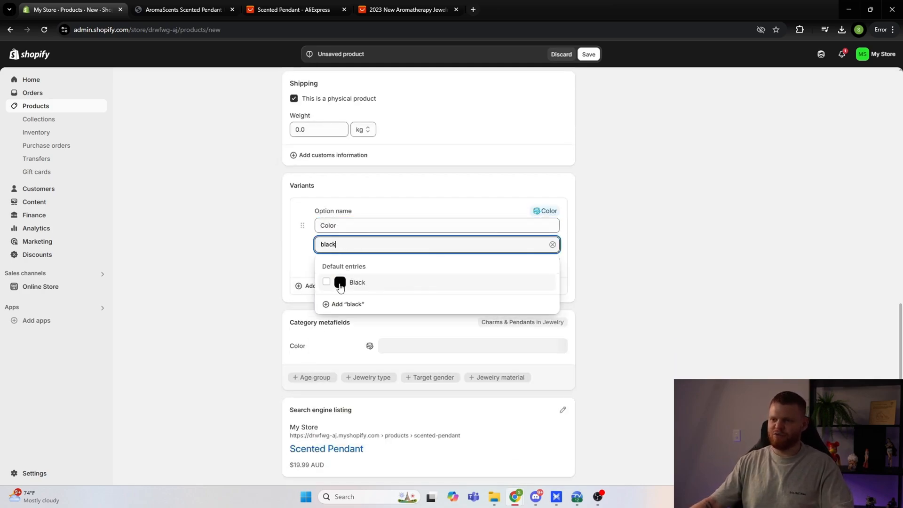
pyautogui.click(341, 283)
pyautogui.click(288, 316)
pyautogui.scroll(-1, 288, 317)
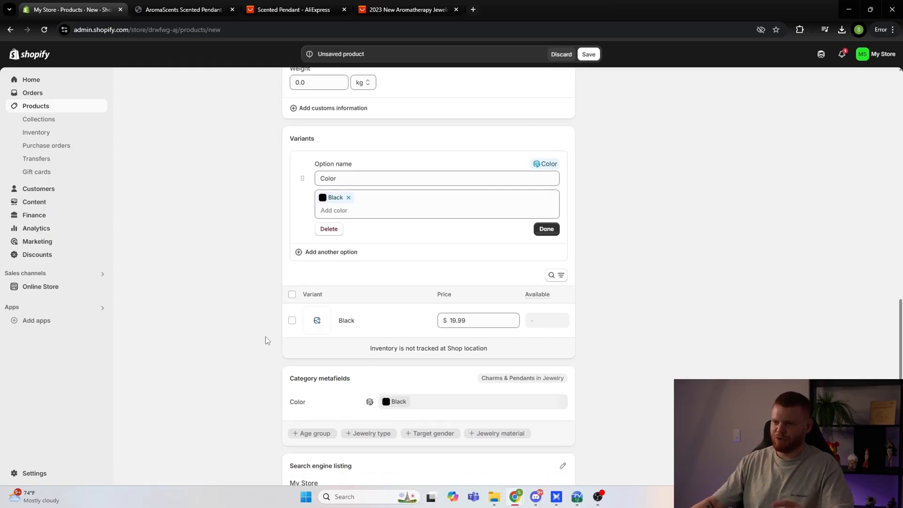
pyautogui.scroll(-2, 267, 339)
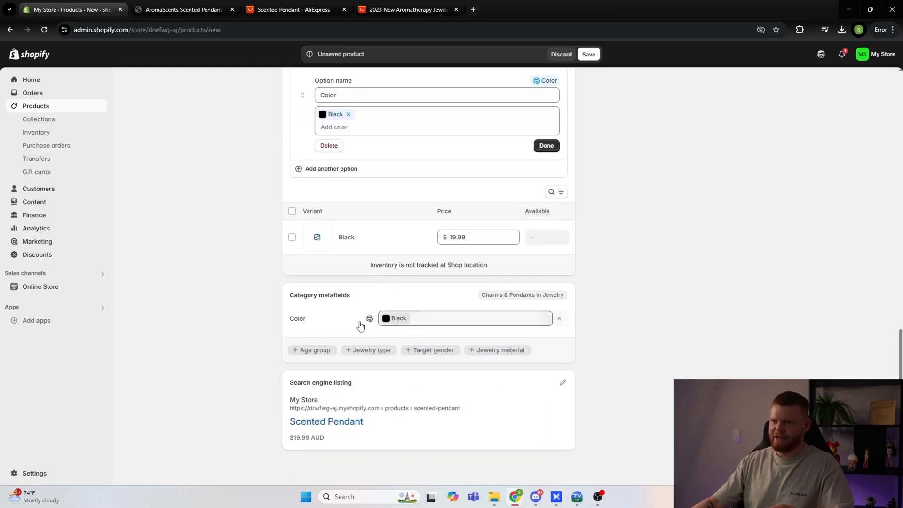
# Step: Create a second, custom variant option named "size" below the Color option
pyautogui.scroll(5, 360, 326)
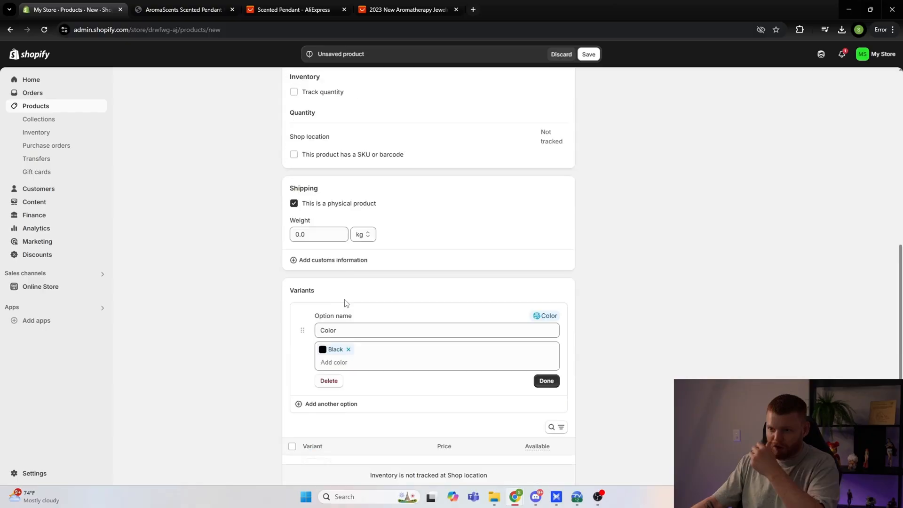
pyautogui.scroll(-1, 345, 304)
pyautogui.click(347, 357)
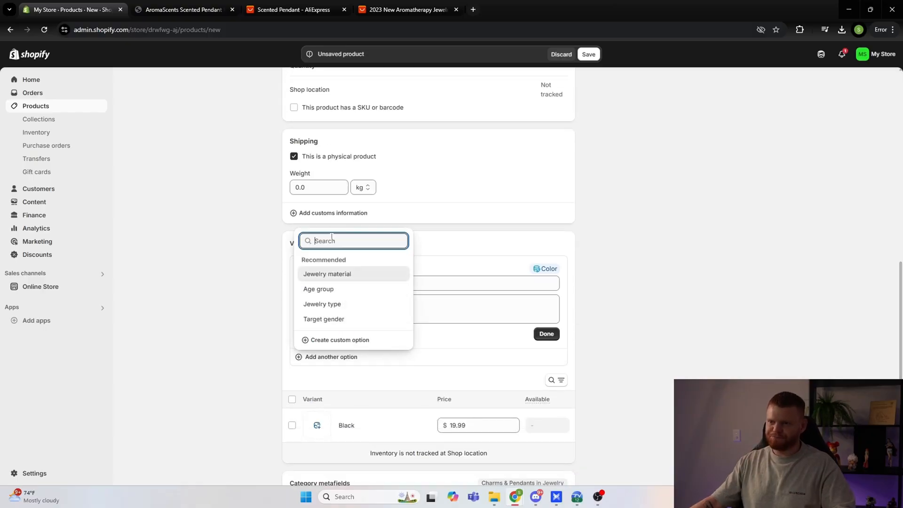
pyautogui.press('Escape')
pyautogui.click(352, 359)
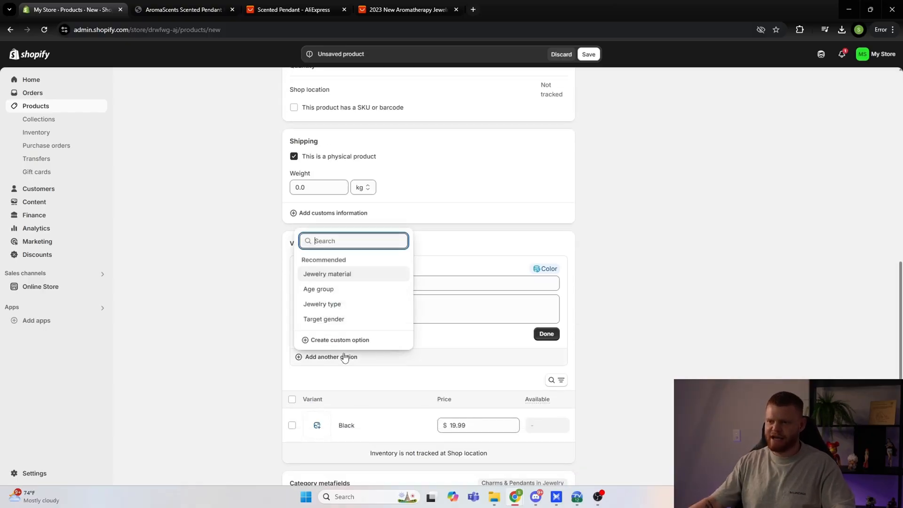
pyautogui.write('size')
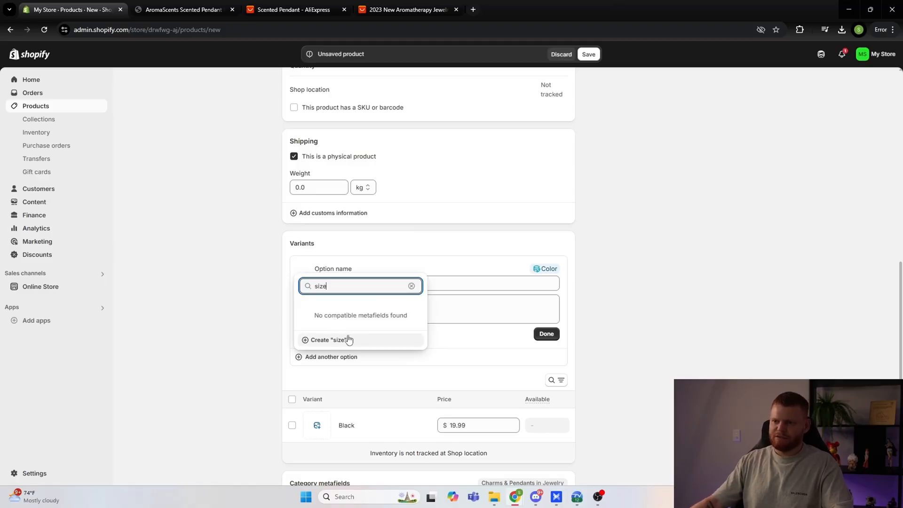
pyautogui.click(315, 340)
pyautogui.scroll(-2, 256, 357)
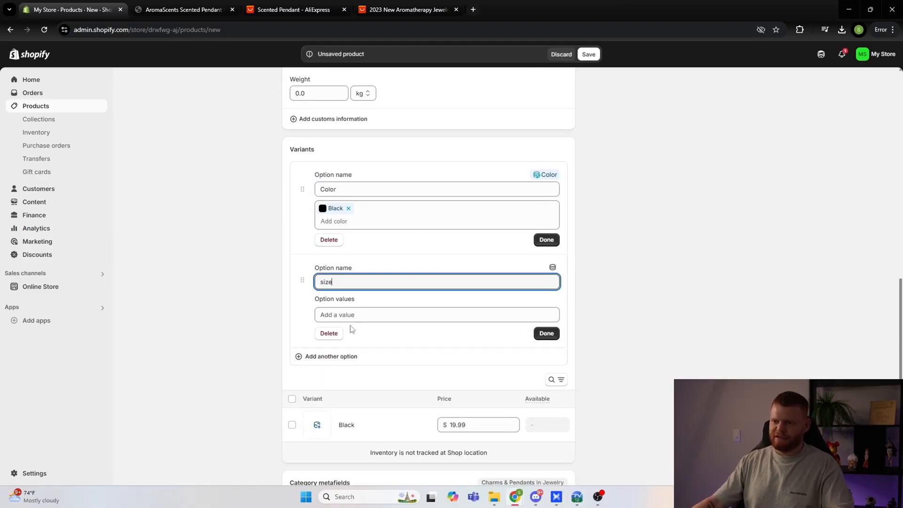
# Step: Give the size option the two values "xs" and "s"
pyautogui.click(354, 315)
pyautogui.write('xs')
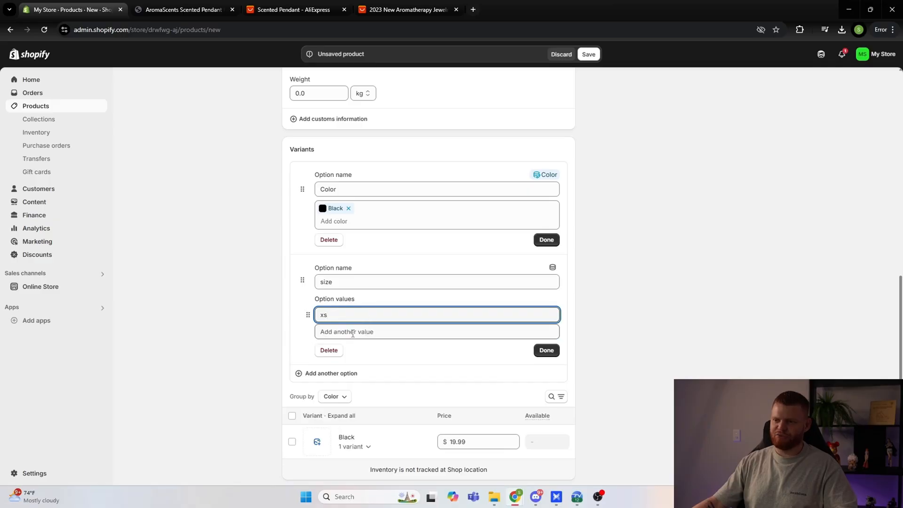
pyautogui.click(352, 331)
pyautogui.write('s')
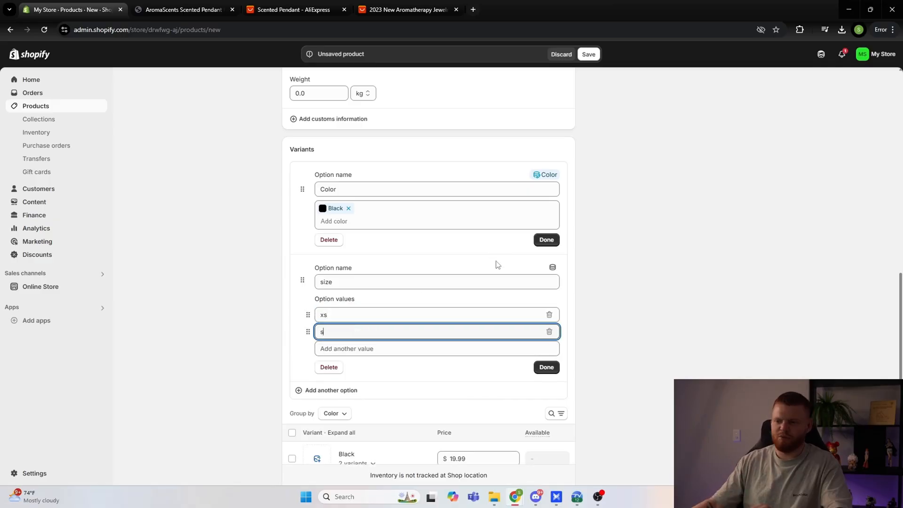
pyautogui.scroll(3, 268, 383)
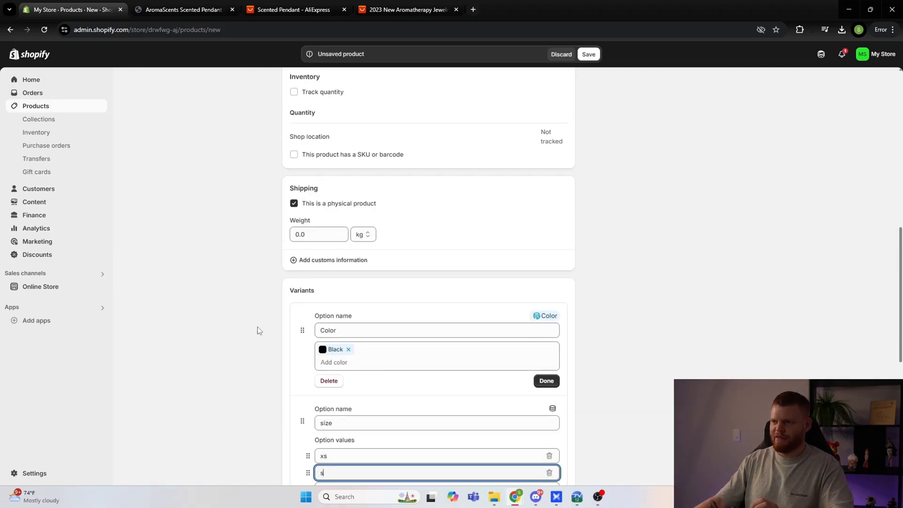
pyautogui.click(258, 326)
pyautogui.scroll(-1, 508, 332)
pyautogui.scroll(-5, 544, 363)
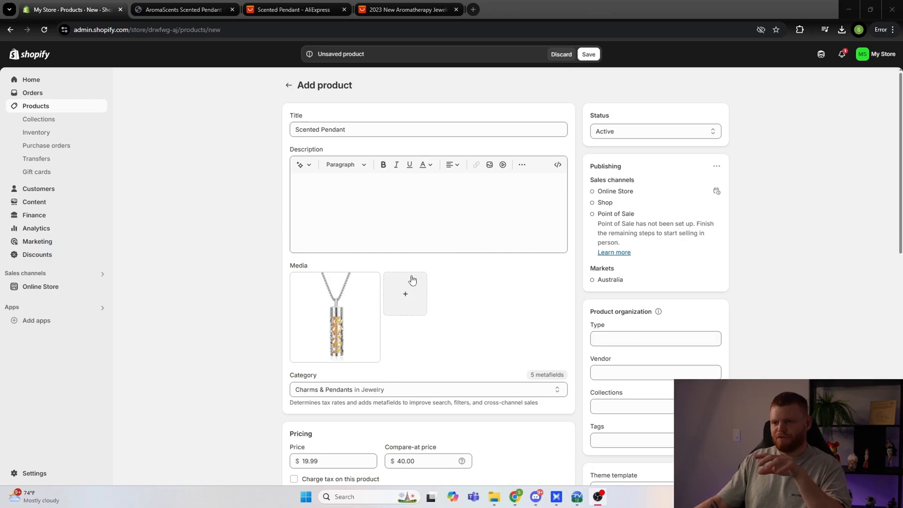
pyautogui.scroll(-2, 419, 282)
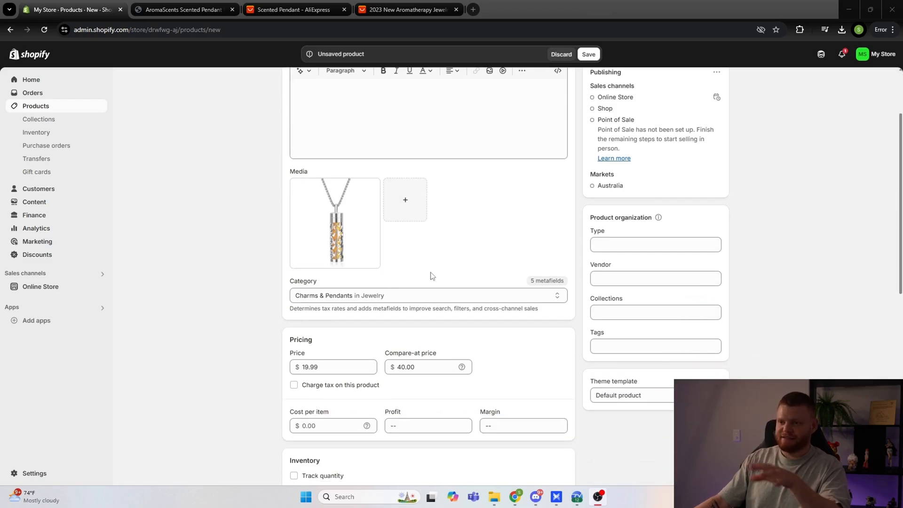
pyautogui.scroll(-1, 432, 275)
pyautogui.scroll(3, 433, 274)
pyautogui.click(354, 187)
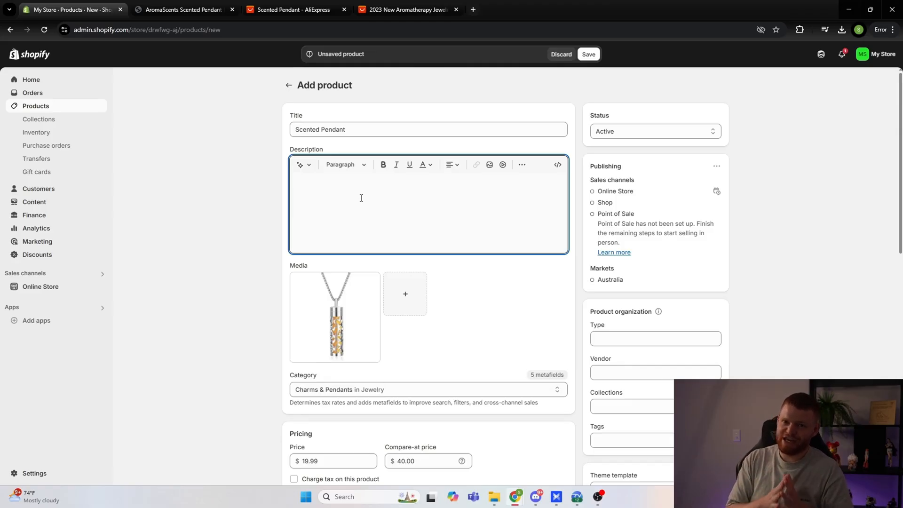
# Step: Save the Scented Pendant product and open the Online Store's themes page
pyautogui.click(46, 290)
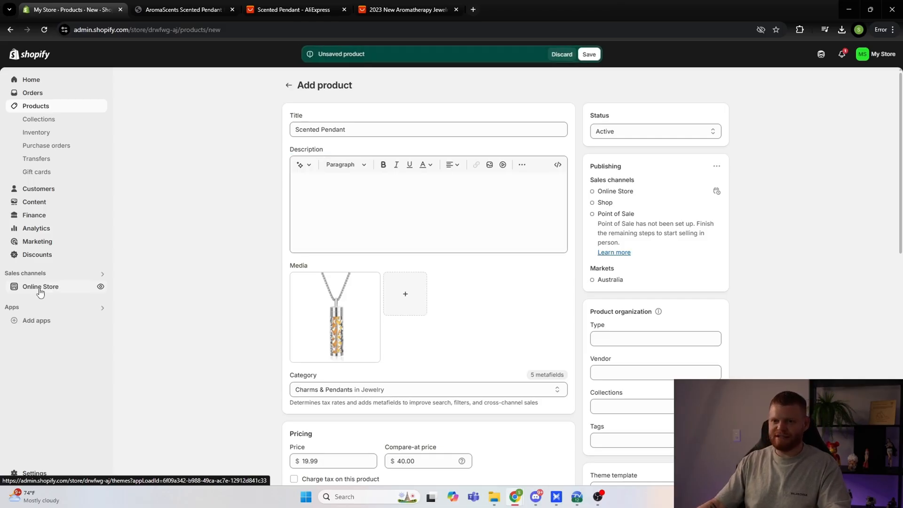
pyautogui.click(589, 54)
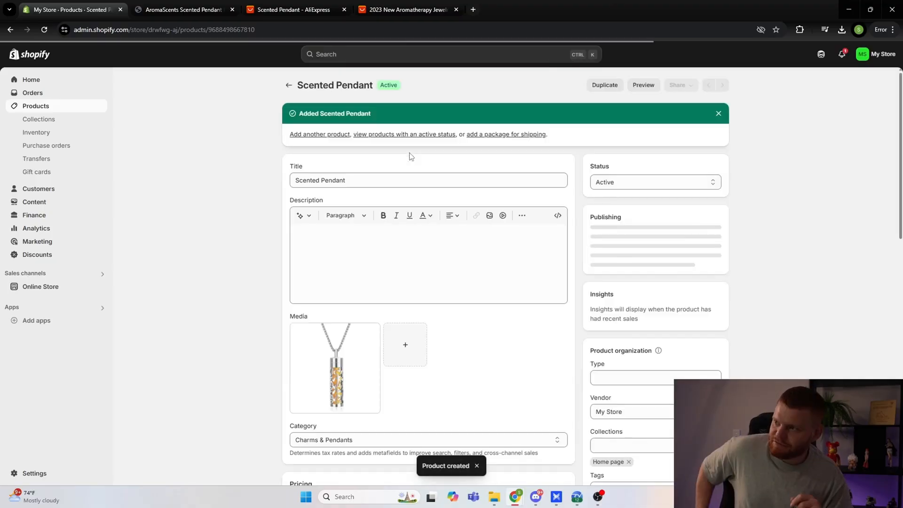
pyautogui.click(45, 288)
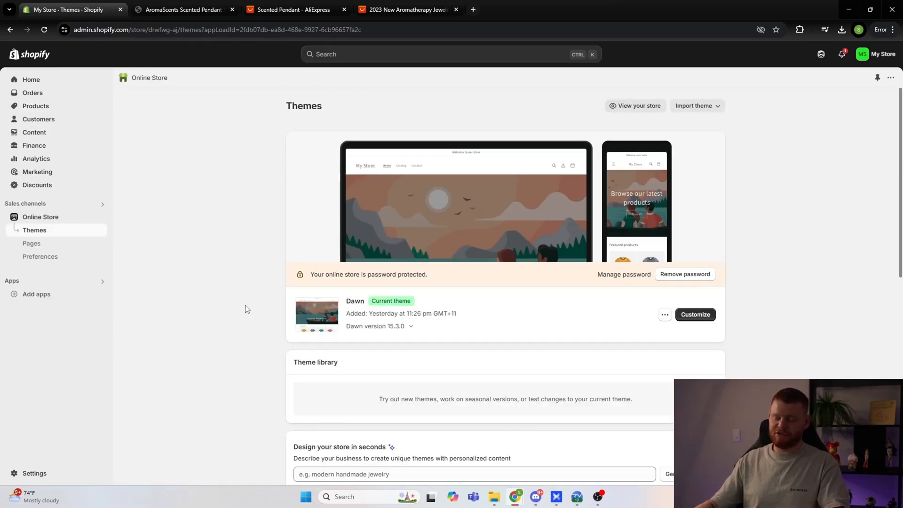
# Step: Add the free Refresh theme from the popular free themes to the store's theme library
pyautogui.scroll(-7, 248, 297)
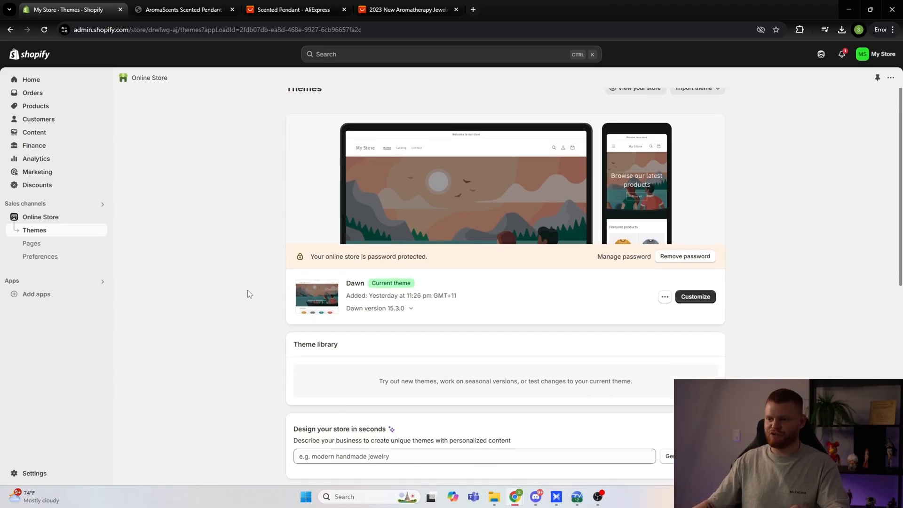
pyautogui.scroll(-1, 239, 305)
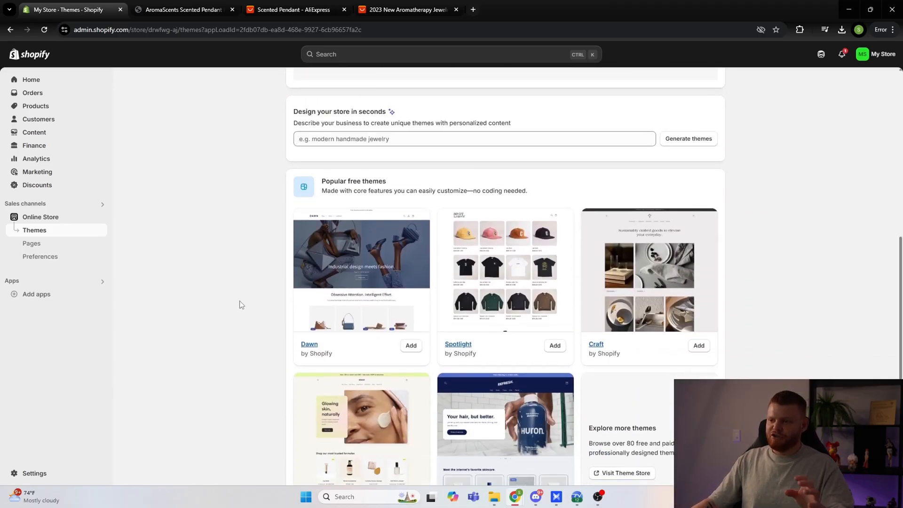
pyautogui.scroll(-1, 238, 305)
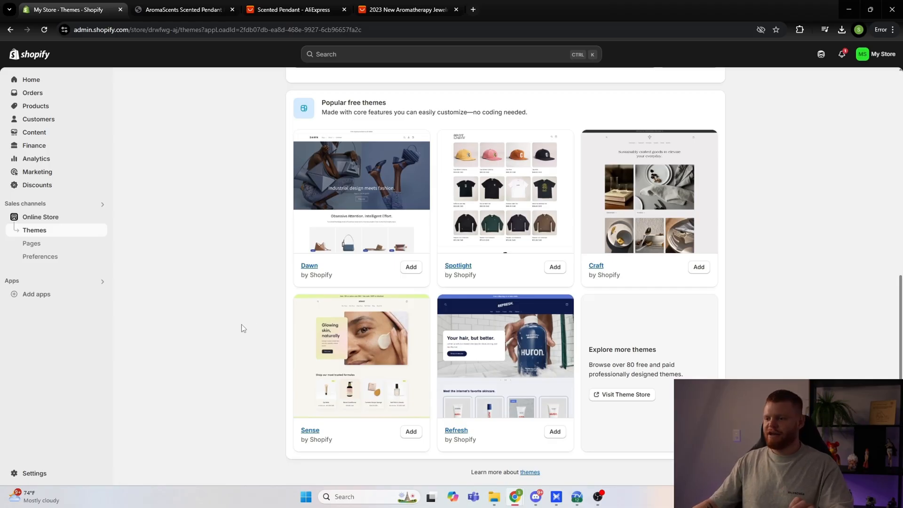
pyautogui.scroll(4, 397, 342)
pyautogui.scroll(-4, 400, 342)
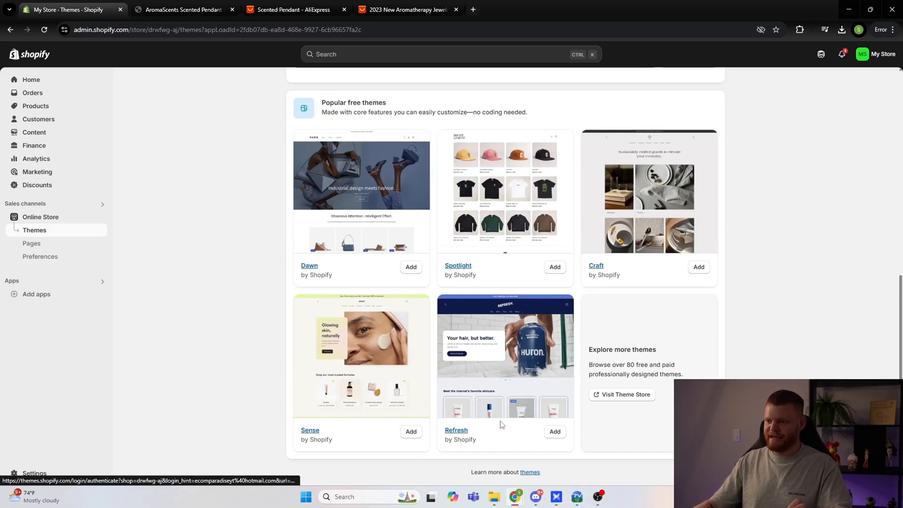
pyautogui.click(555, 432)
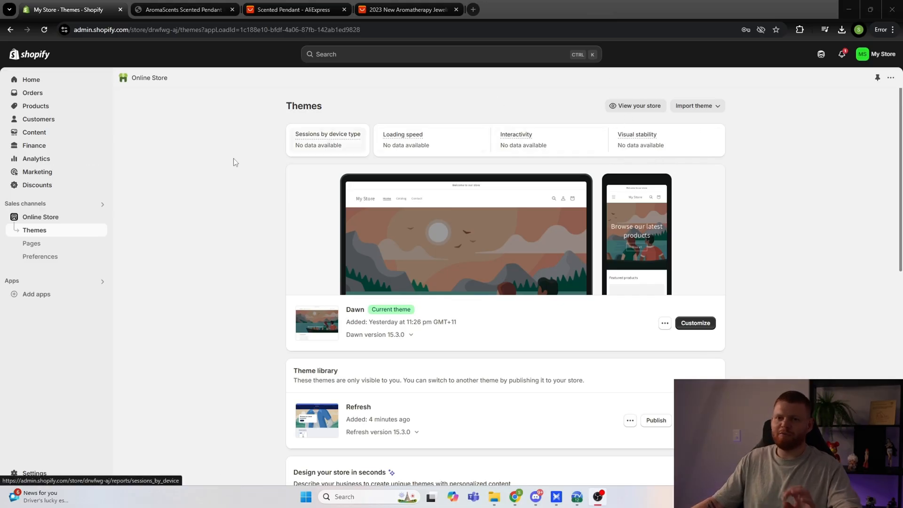
# Step: Open the store's Main menu for editing from the content menus
pyautogui.click(45, 134)
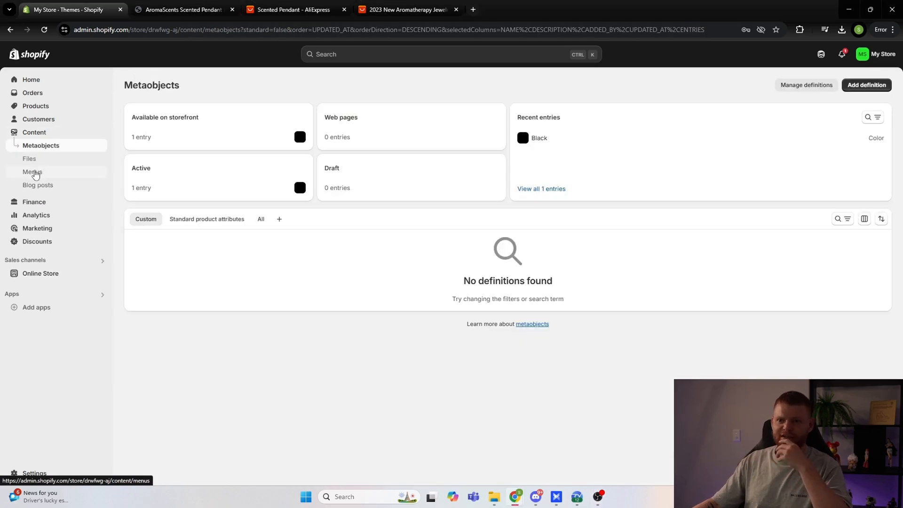
pyautogui.click(33, 173)
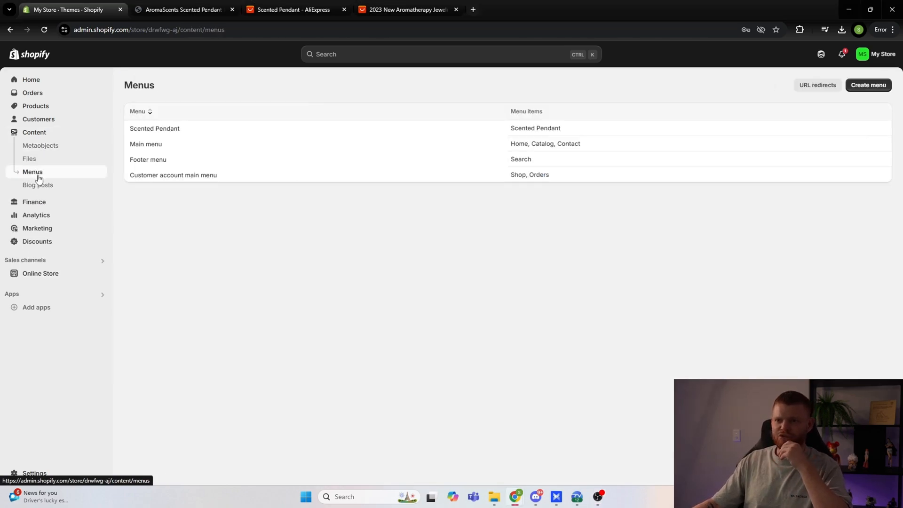
pyautogui.click(146, 145)
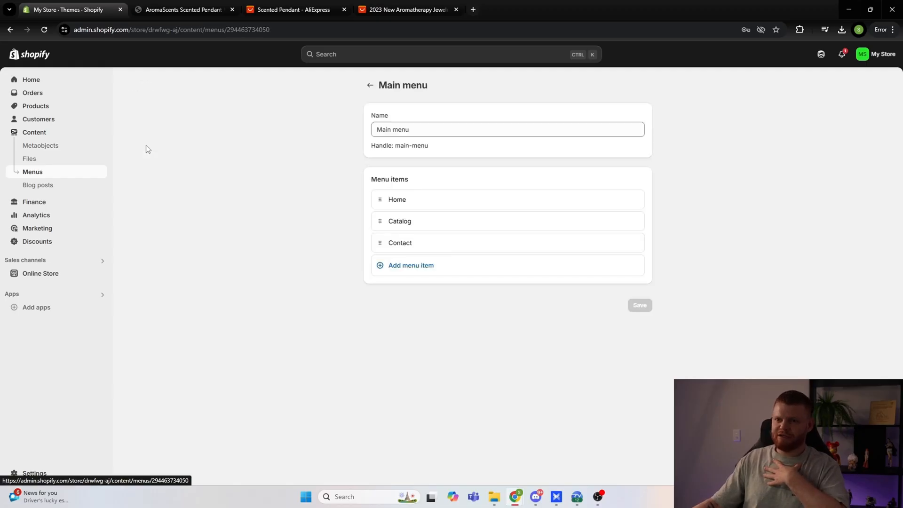
# Step: Add a menu item linking to the Scented Pendant product, move it above Home and save the menu
pyautogui.click(408, 269)
pyautogui.click(551, 281)
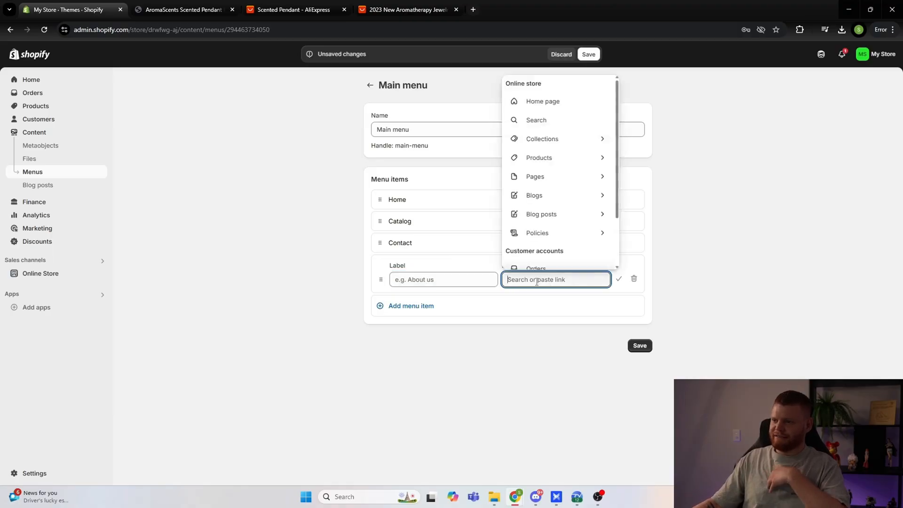
pyautogui.click(550, 159)
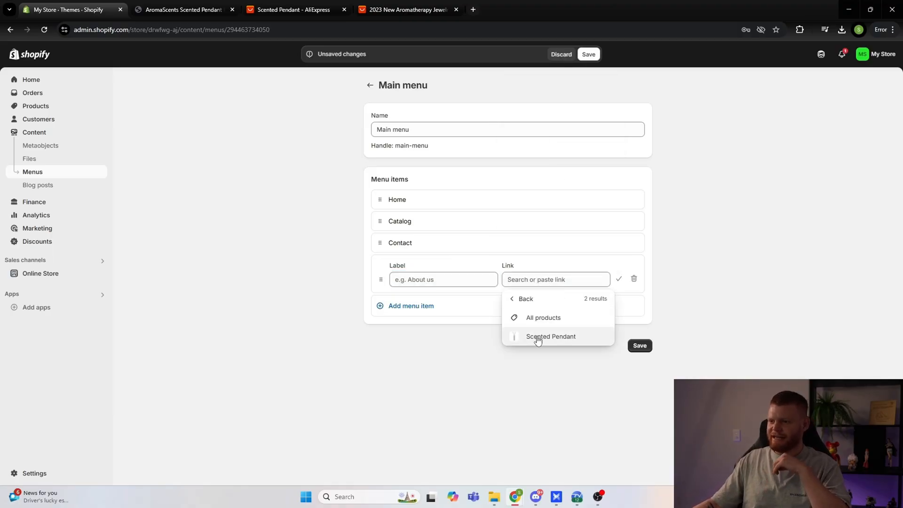
pyautogui.click(538, 337)
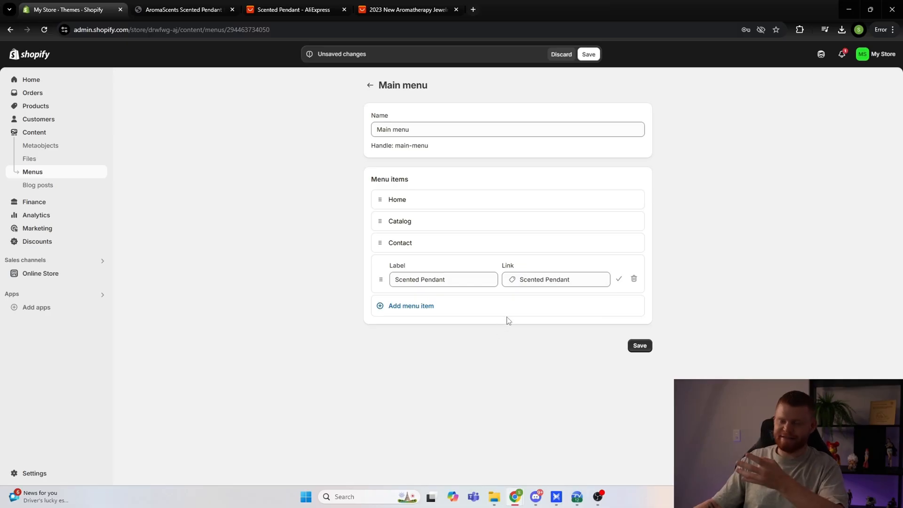
pyautogui.click(639, 346)
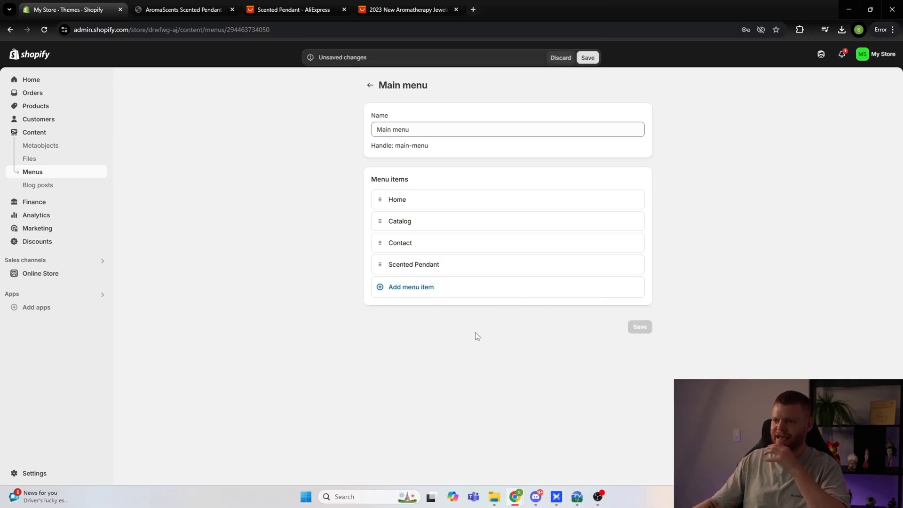
pyautogui.moveTo(380, 264); pyautogui.dragTo(382, 207)
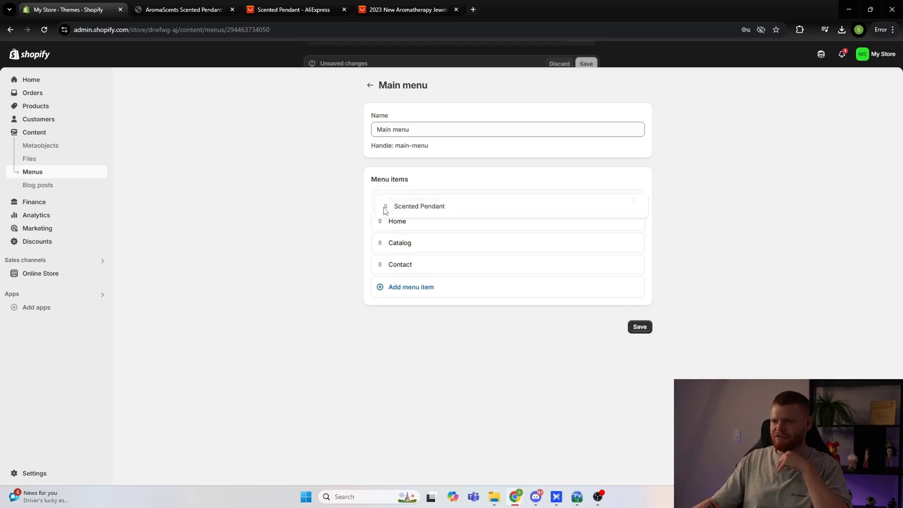
pyautogui.click(639, 328)
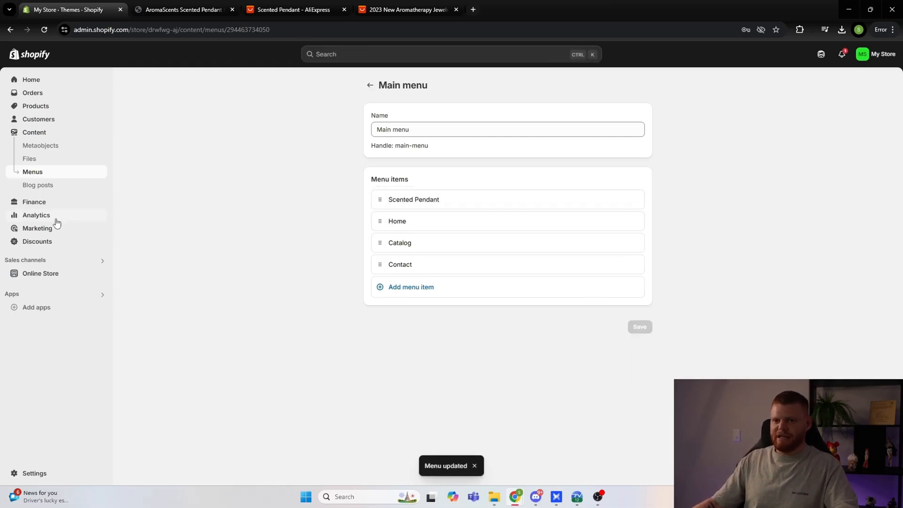
# Step: Open the Refresh theme for customizing and follow its header link to preview the Scented Pendant product page
pyautogui.click(61, 277)
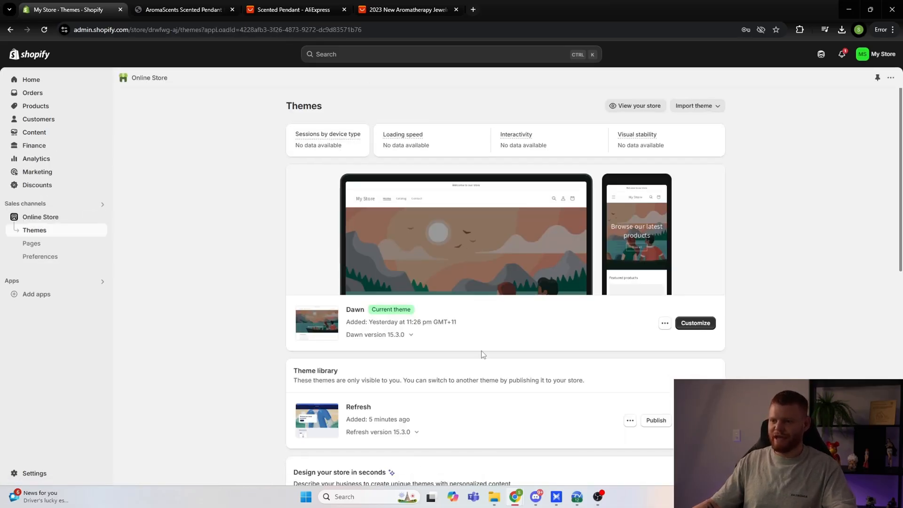
pyautogui.scroll(-2, 482, 351)
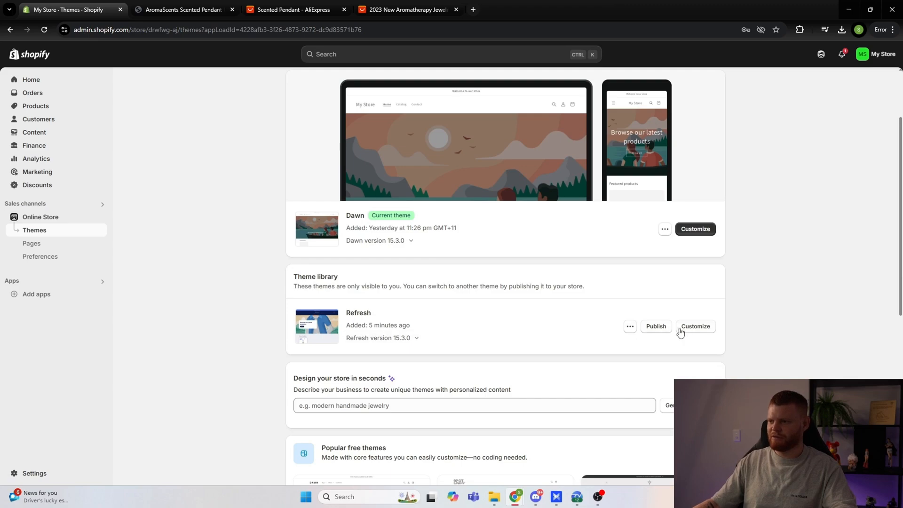
pyautogui.click(696, 327)
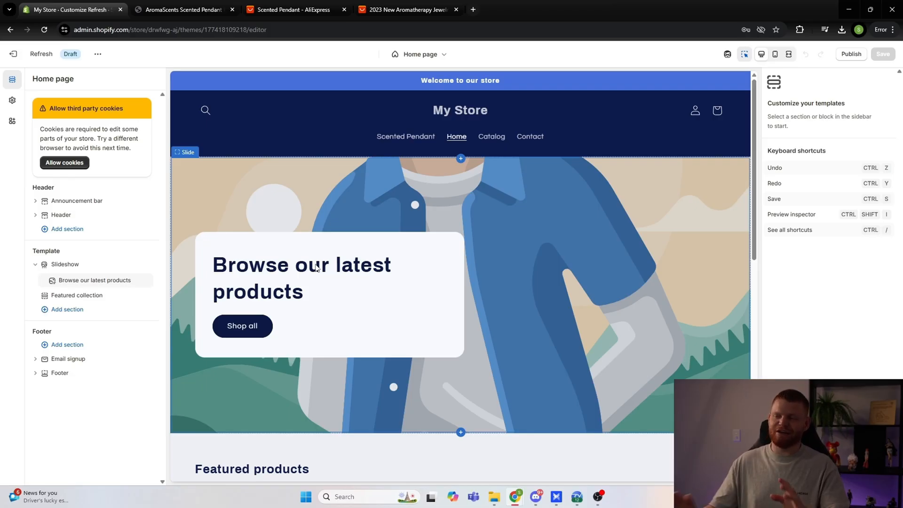
pyautogui.click(396, 141)
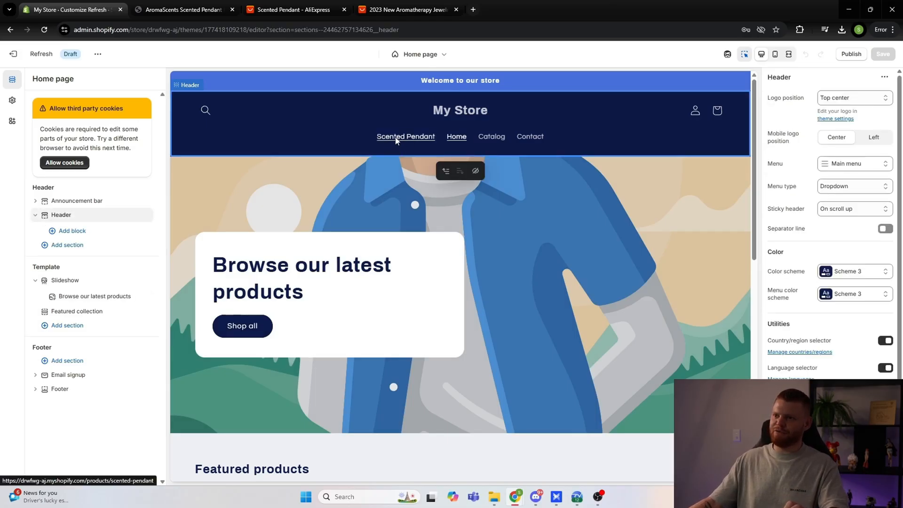
pyautogui.click(398, 139)
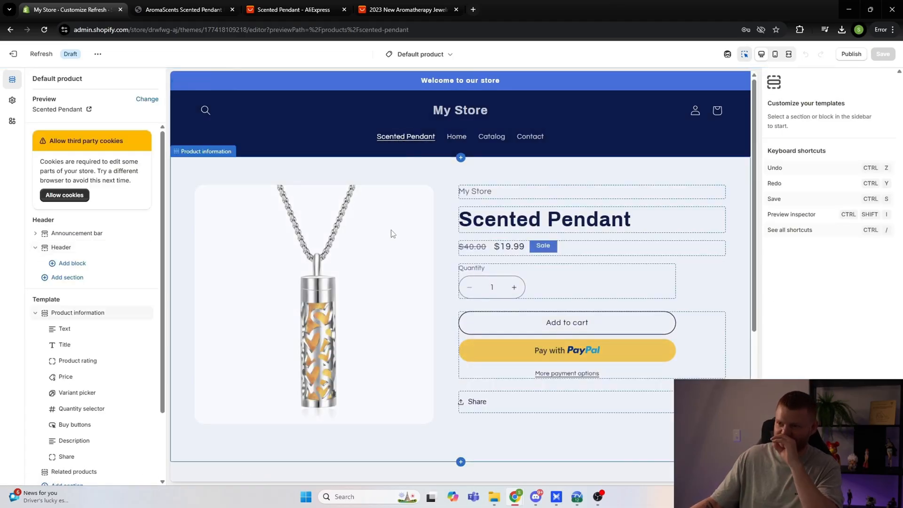
# Step: Examine the product page preview down to the footer, including its price, quantity selector and buy buttons
pyautogui.scroll(-1, 392, 234)
pyautogui.scroll(-2, 393, 234)
pyautogui.scroll(3, 395, 235)
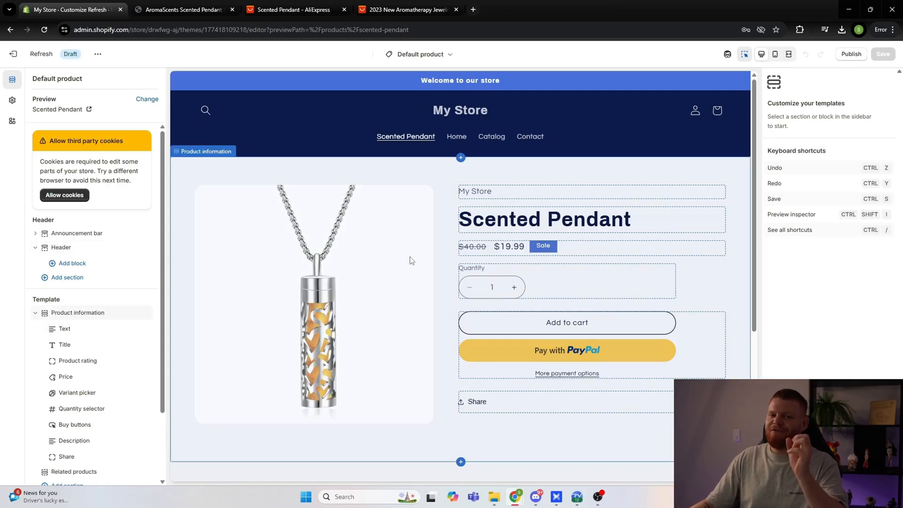
pyautogui.scroll(-3, 402, 256)
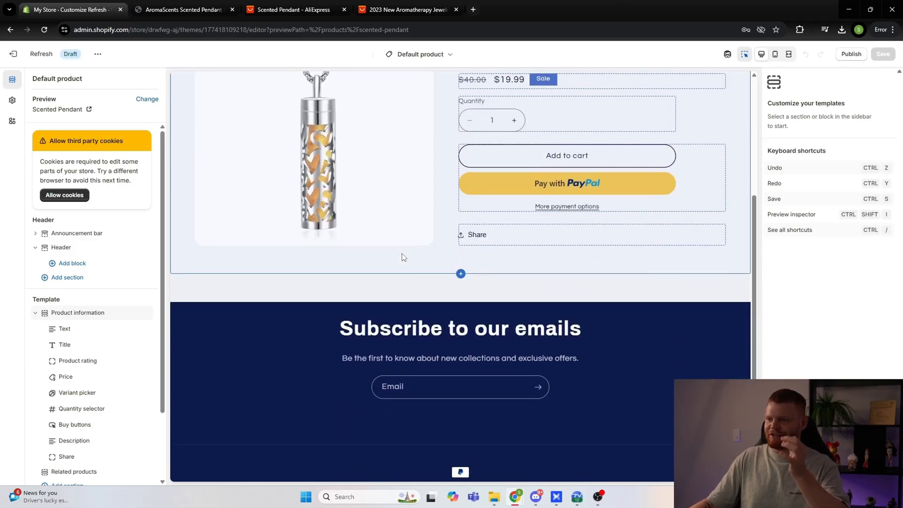
pyautogui.scroll(4, 409, 297)
pyautogui.scroll(-3, 414, 329)
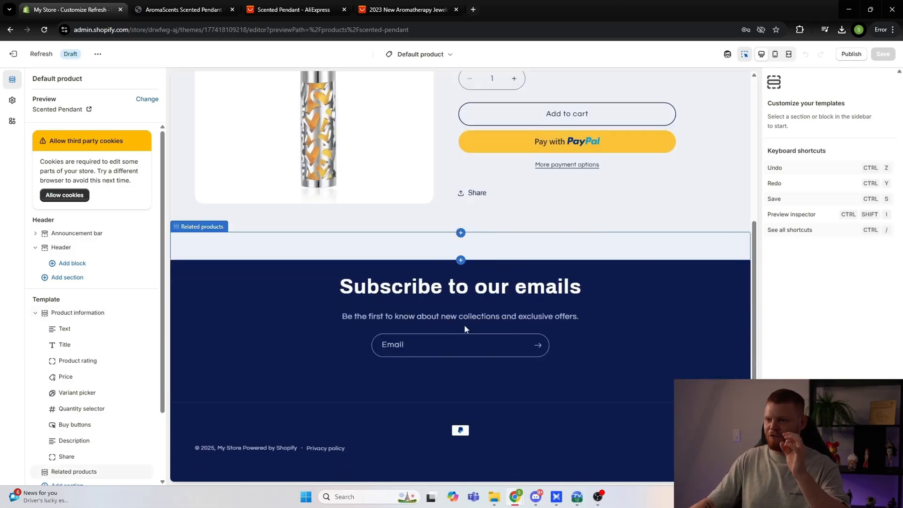
pyautogui.scroll(5, 508, 329)
pyautogui.click(555, 343)
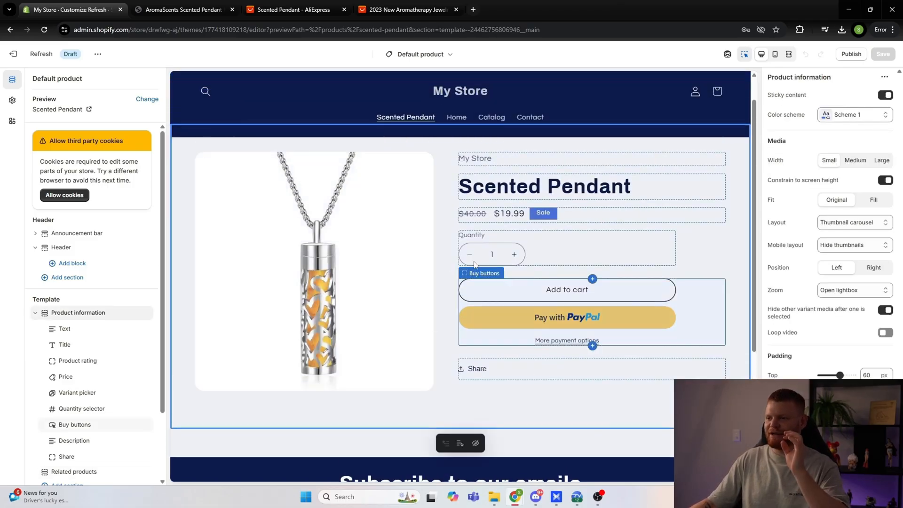
pyautogui.click(505, 294)
pyautogui.click(489, 257)
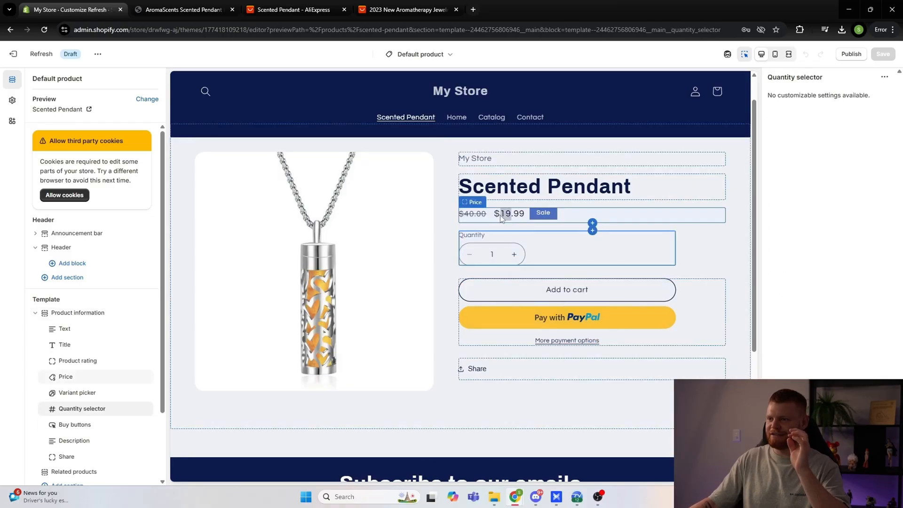
pyautogui.click(471, 219)
pyautogui.click(476, 228)
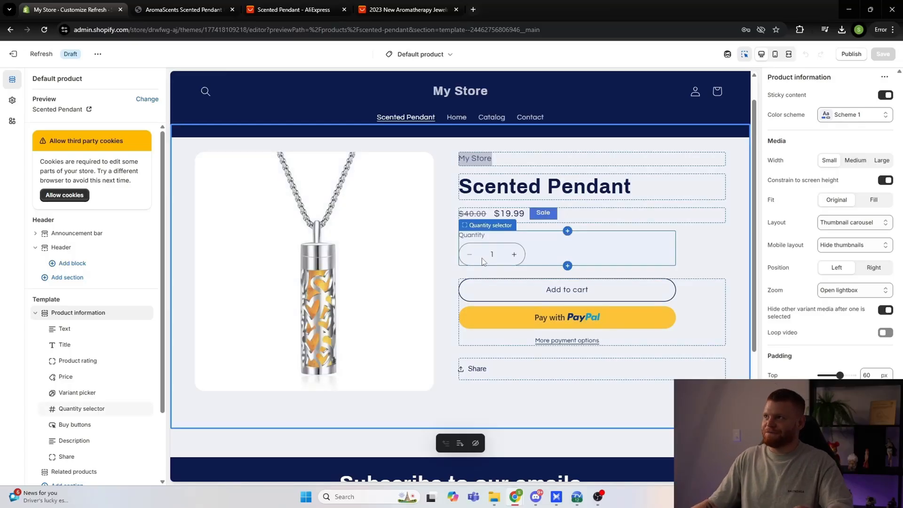
# Step: Try hiding the vendor Text block in the product information section, and show it again
pyautogui.scroll(-1, 78, 330)
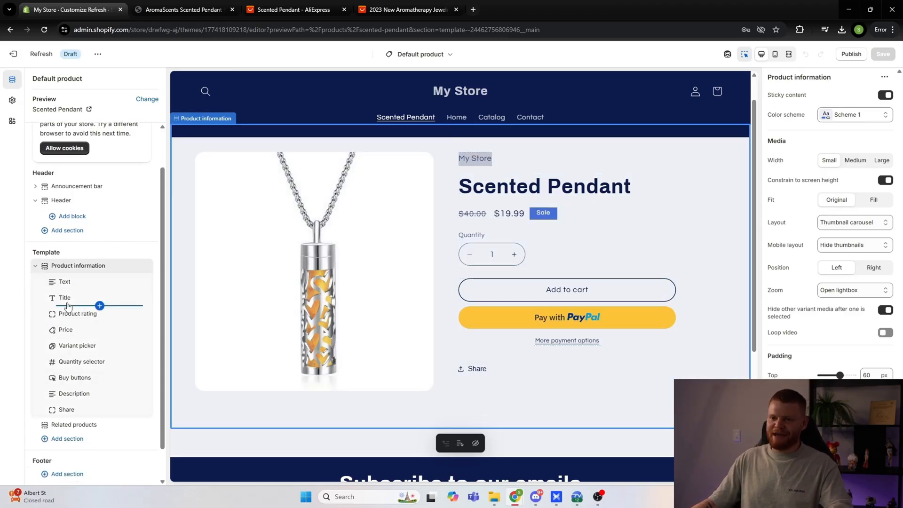
pyautogui.click(65, 284)
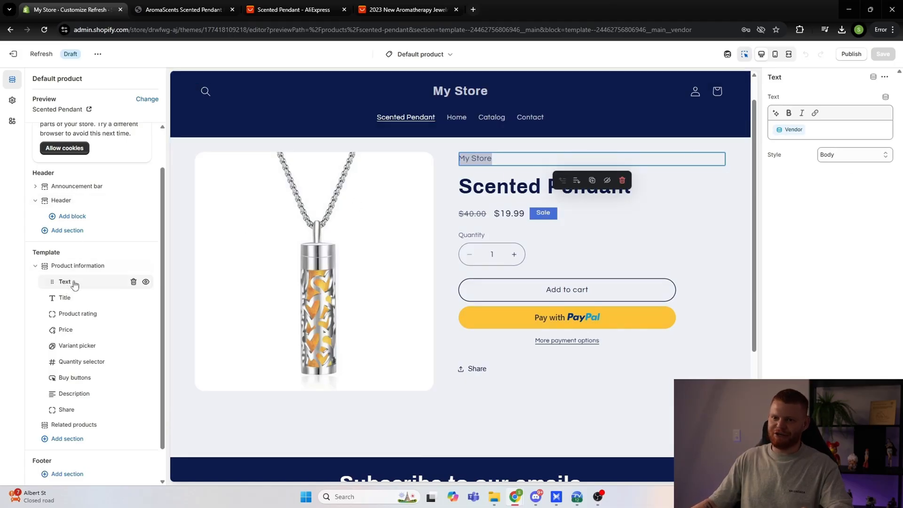
pyautogui.click(146, 282)
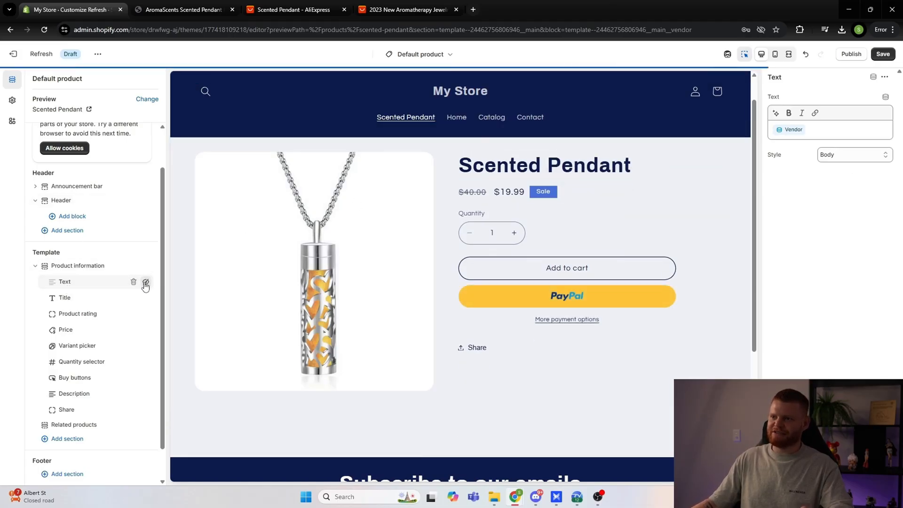
pyautogui.click(145, 282)
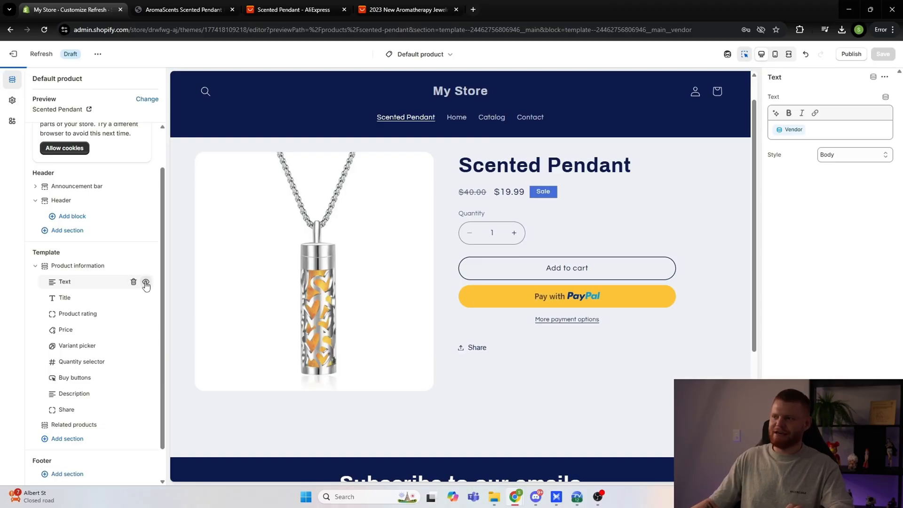
# Step: Review the Title, Product rating, Price and Variant picker blocks, trying the Square swatch and returning it to Circle
pyautogui.click(77, 299)
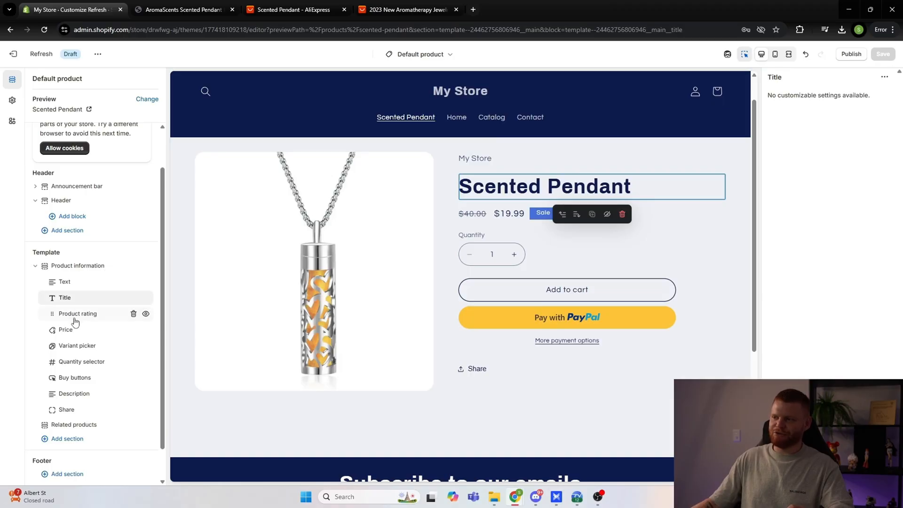
pyautogui.click(74, 315)
pyautogui.click(71, 334)
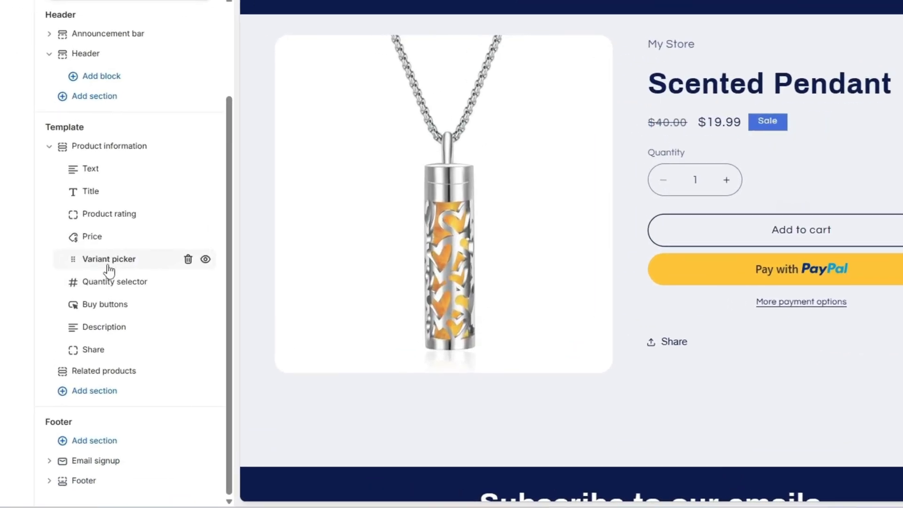
pyautogui.click(109, 269)
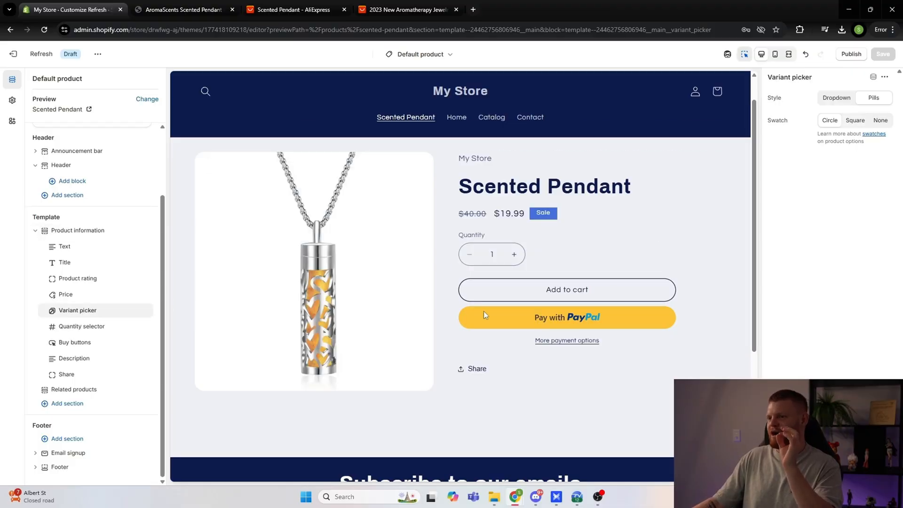
pyautogui.click(848, 122)
pyautogui.click(831, 123)
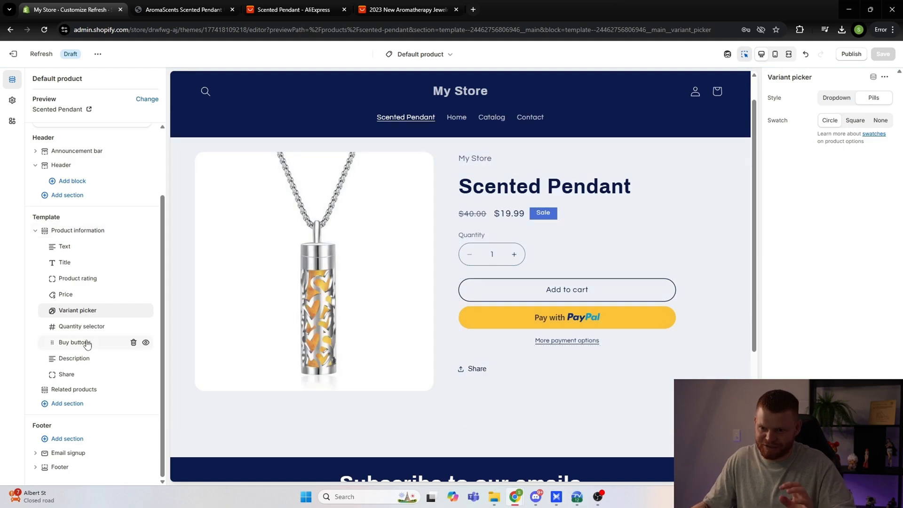
# Step: View the sections available to add to the product template and close the list without adding any
pyautogui.click(71, 406)
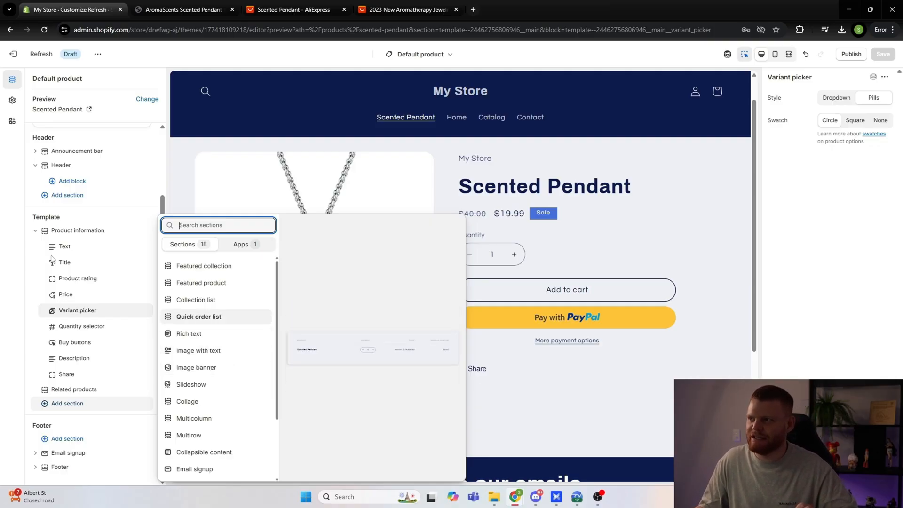
pyautogui.click(571, 422)
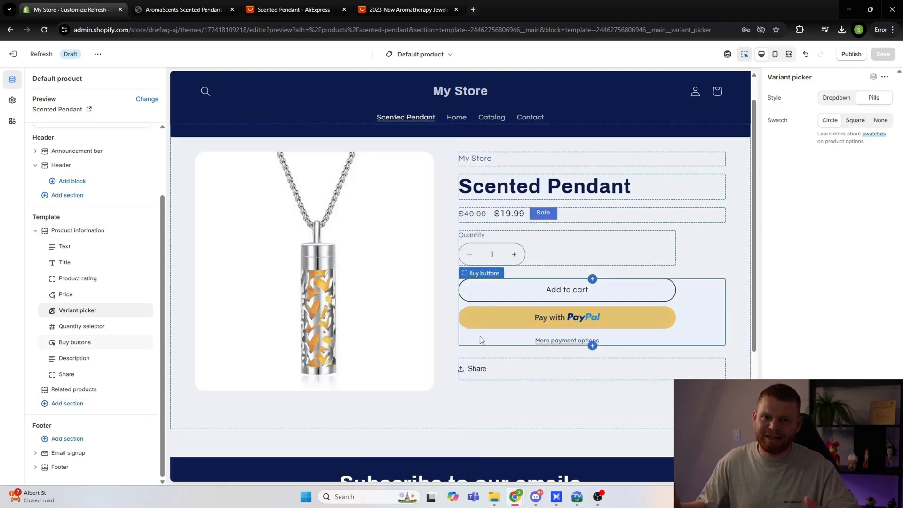
# Step: Compare the Scented Pendant product page in the mobile and desktop previews
pyautogui.click(776, 55)
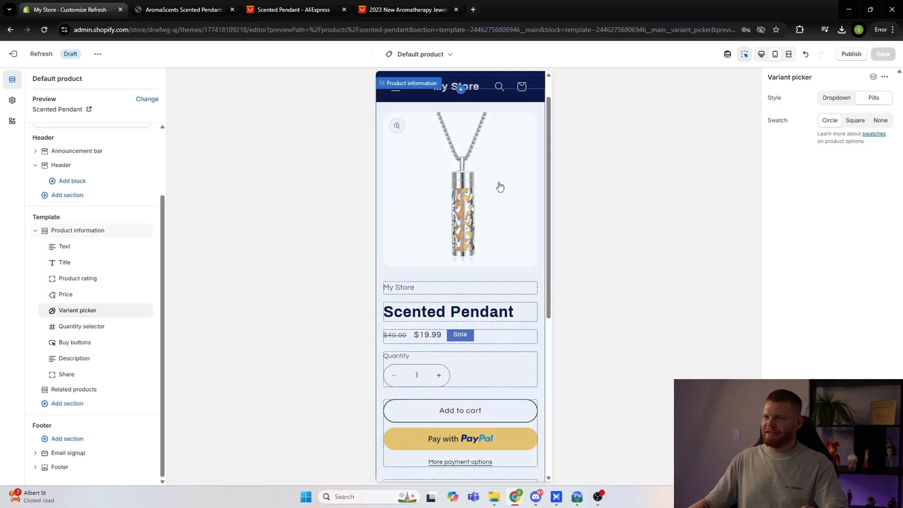
pyautogui.scroll(-6, 484, 219)
pyautogui.scroll(7, 487, 218)
pyautogui.click(762, 55)
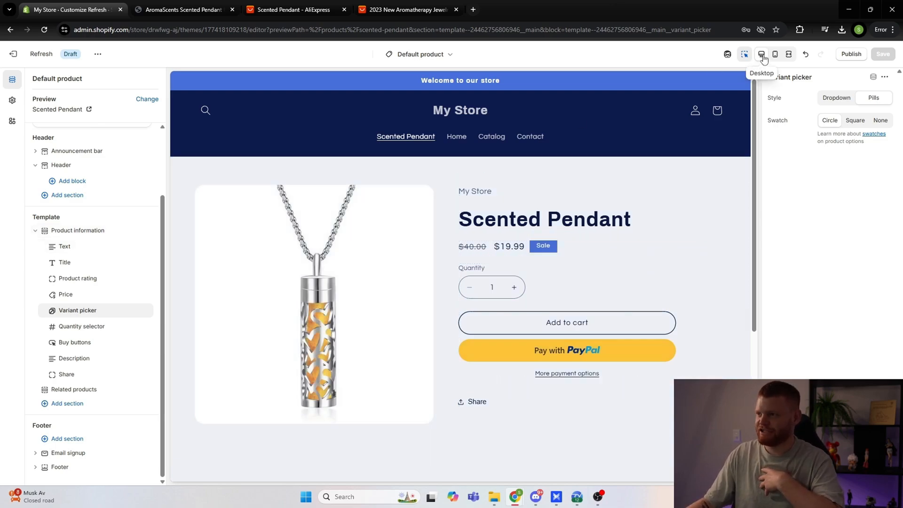
pyautogui.scroll(-1, 512, 231)
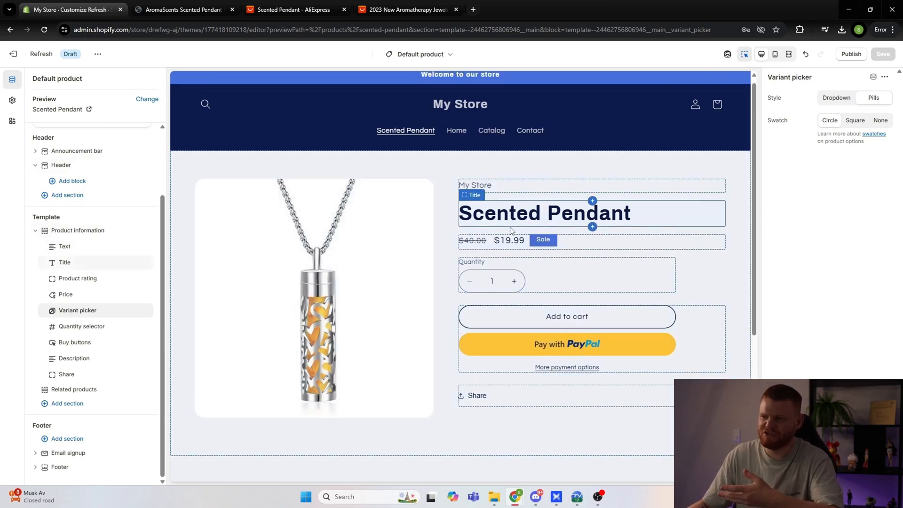
pyautogui.scroll(-5, 512, 229)
pyautogui.scroll(4, 494, 234)
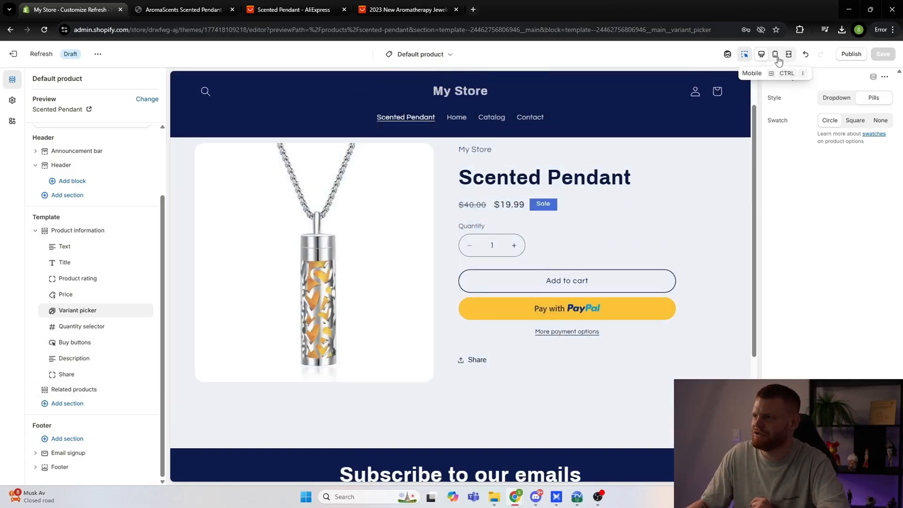
pyautogui.click(775, 55)
pyautogui.scroll(-8, 485, 238)
pyautogui.scroll(10, 491, 254)
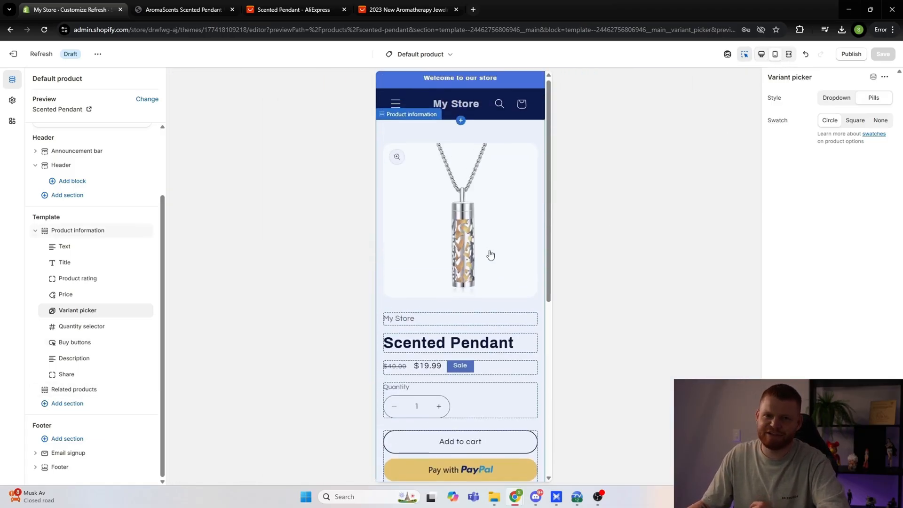
pyautogui.click(762, 54)
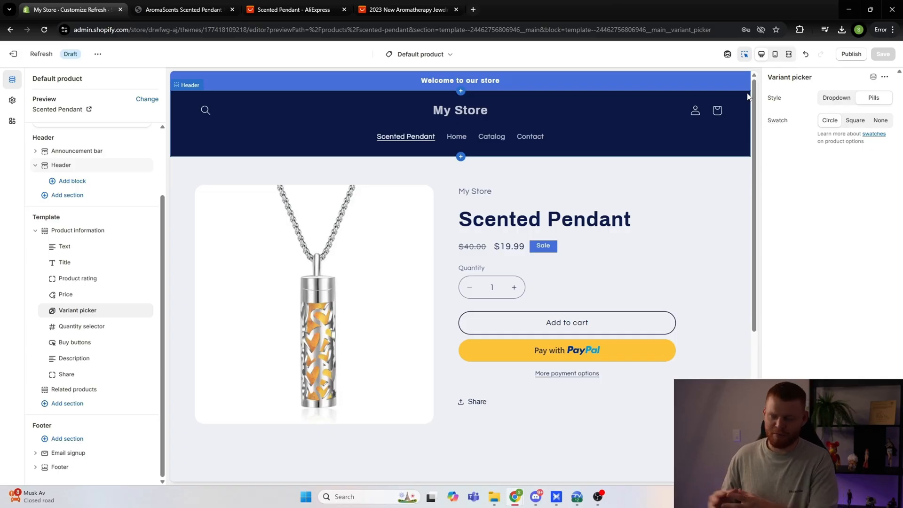
# Step: Hide the vendor Text block in the product information section
pyautogui.scroll(-4, 339, 256)
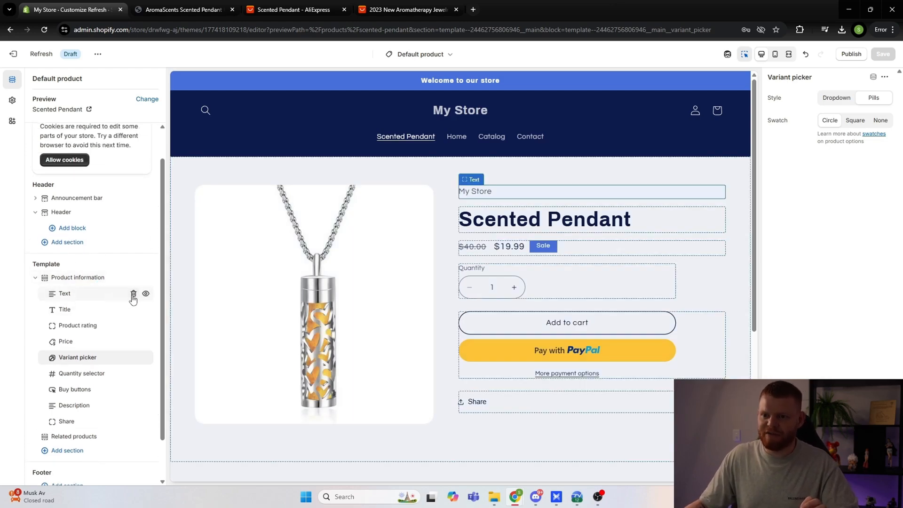
pyautogui.click(146, 294)
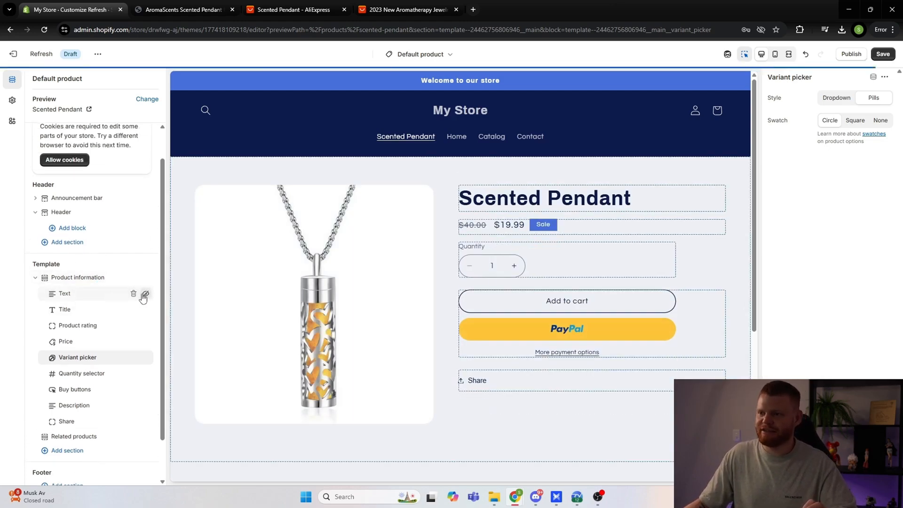
pyautogui.scroll(-5, 484, 259)
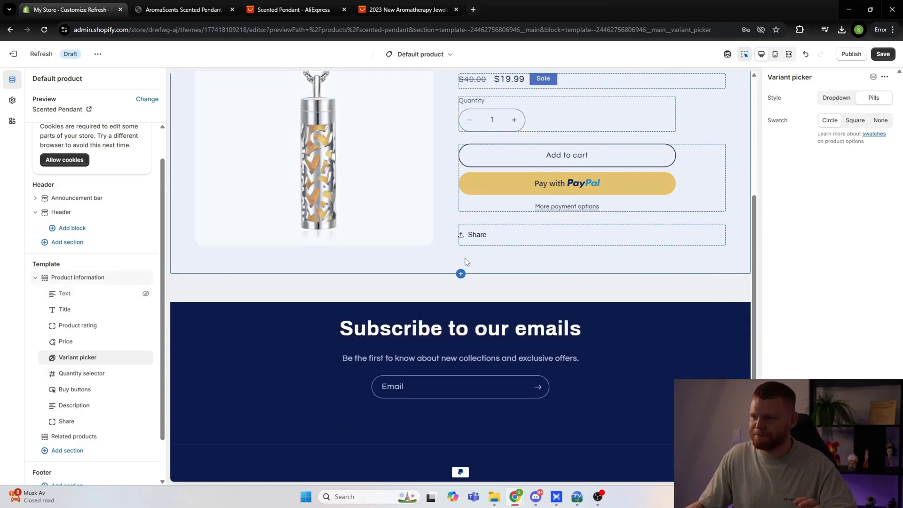
pyautogui.scroll(3, 465, 258)
# Step: Add an Image with text section below Related products in the product template and delete its Button block
pyautogui.scroll(-2, 478, 258)
pyautogui.scroll(-1, 101, 319)
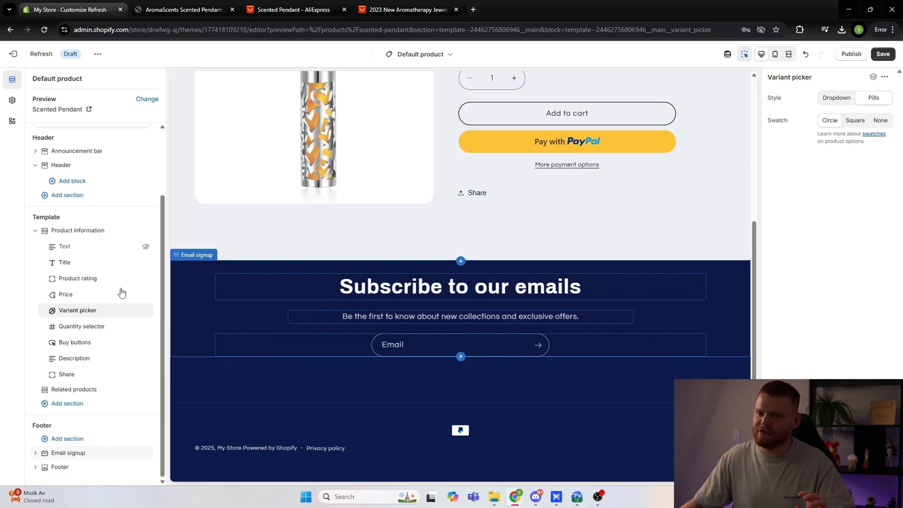
pyautogui.click(78, 408)
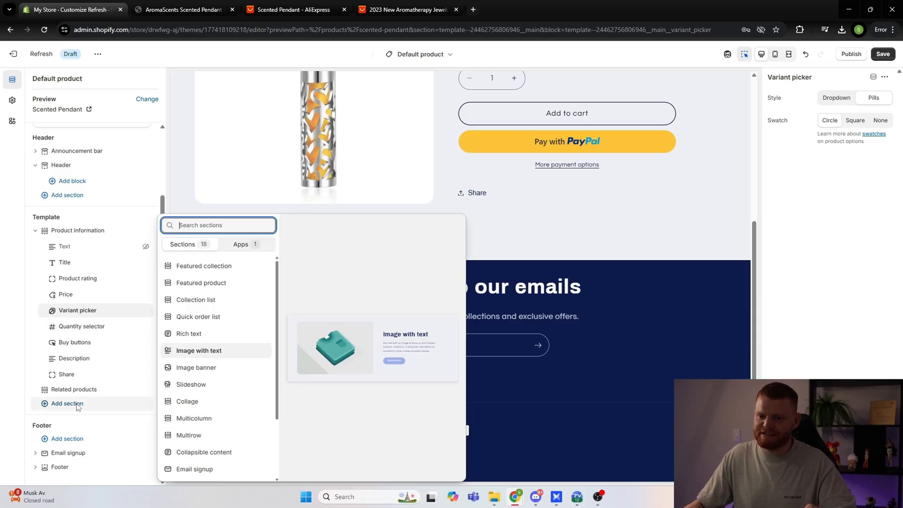
pyautogui.click(199, 350)
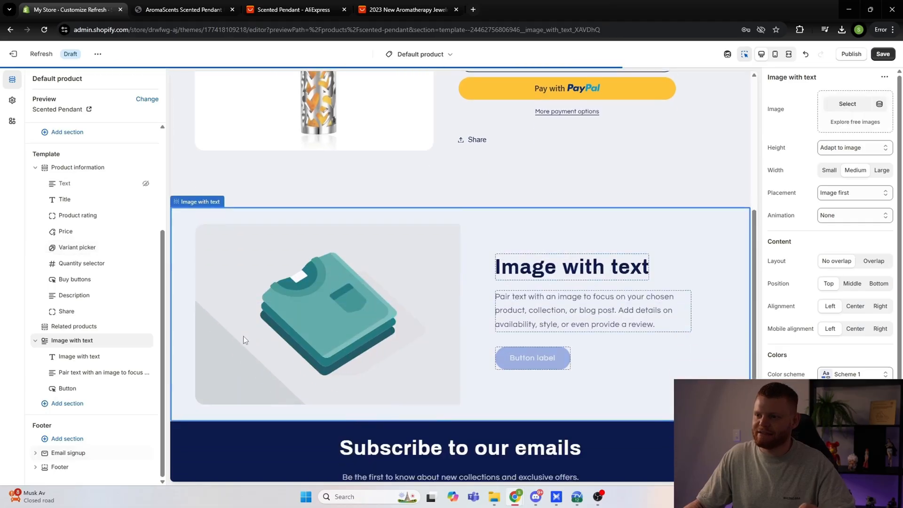
pyautogui.scroll(-1, 448, 311)
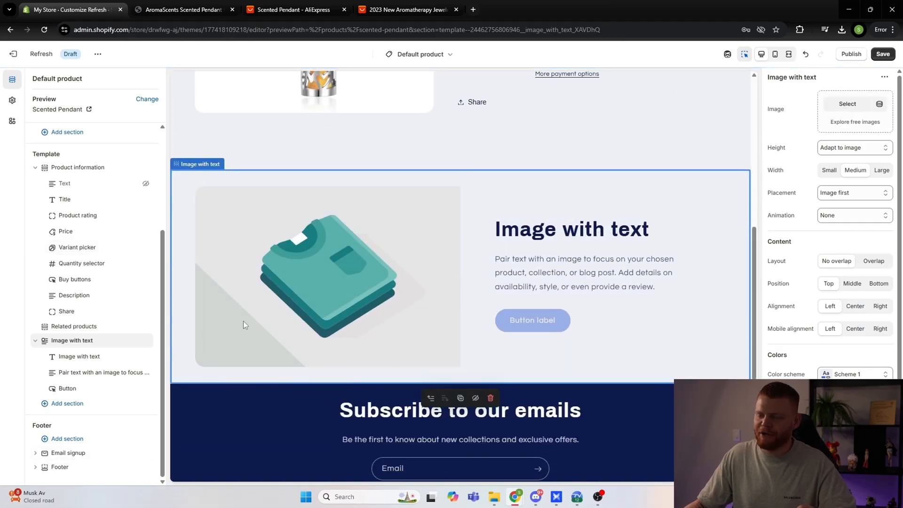
pyautogui.click(68, 390)
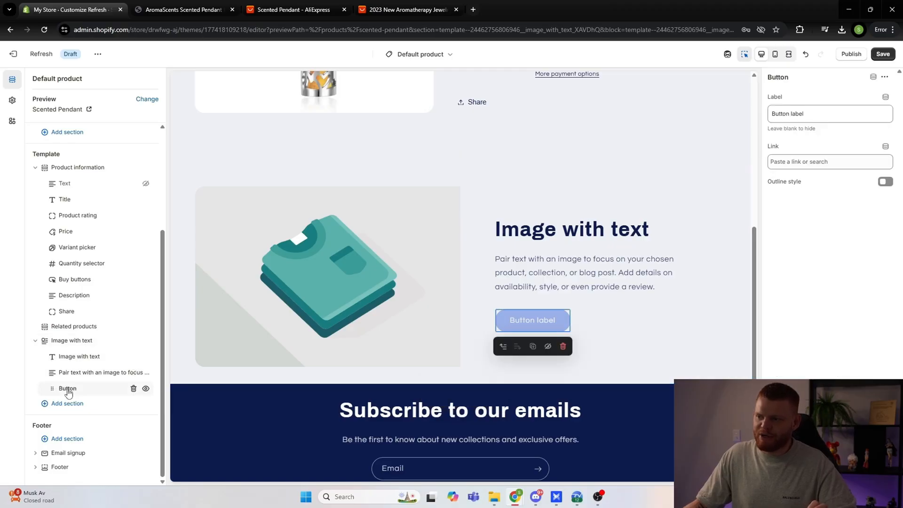
pyautogui.click(134, 389)
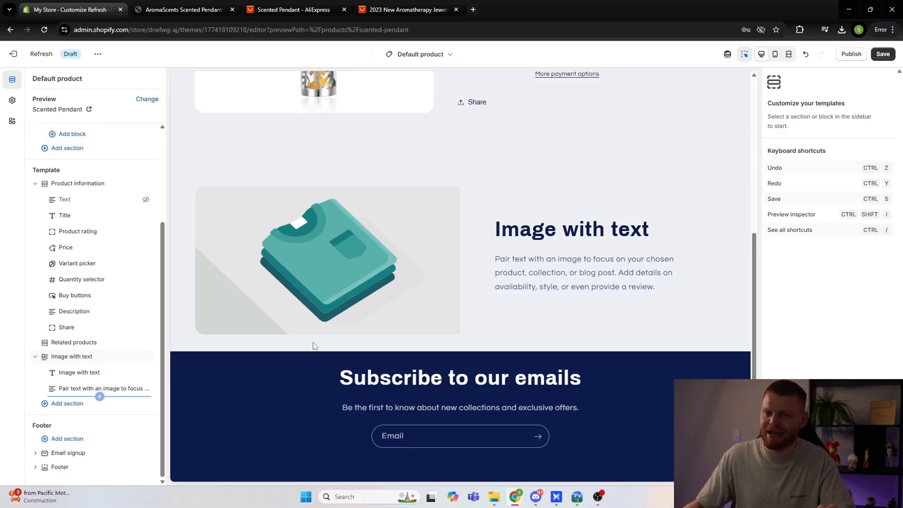
# Step: Review the Image with text section in the mobile and desktop previews, and open the section's settings
pyautogui.scroll(1, 405, 329)
pyautogui.scroll(-2, 422, 326)
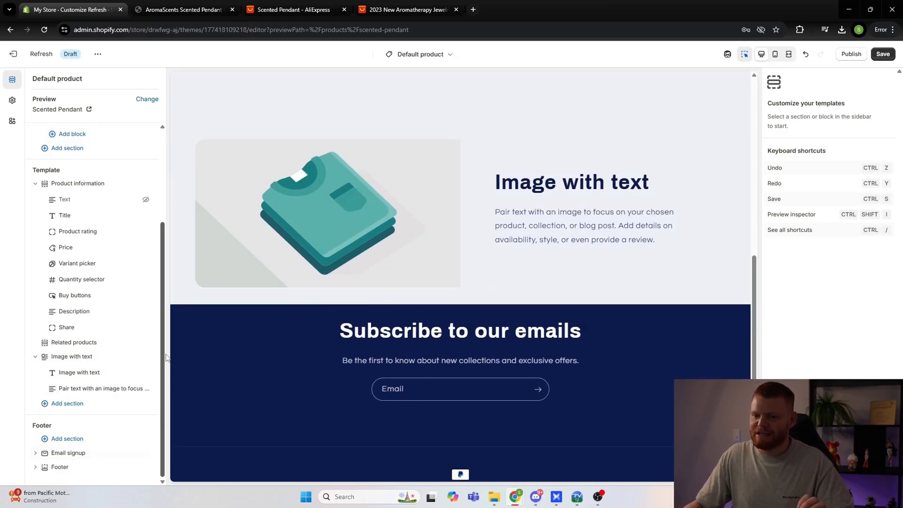
pyautogui.scroll(1, 507, 263)
pyautogui.scroll(1, 506, 262)
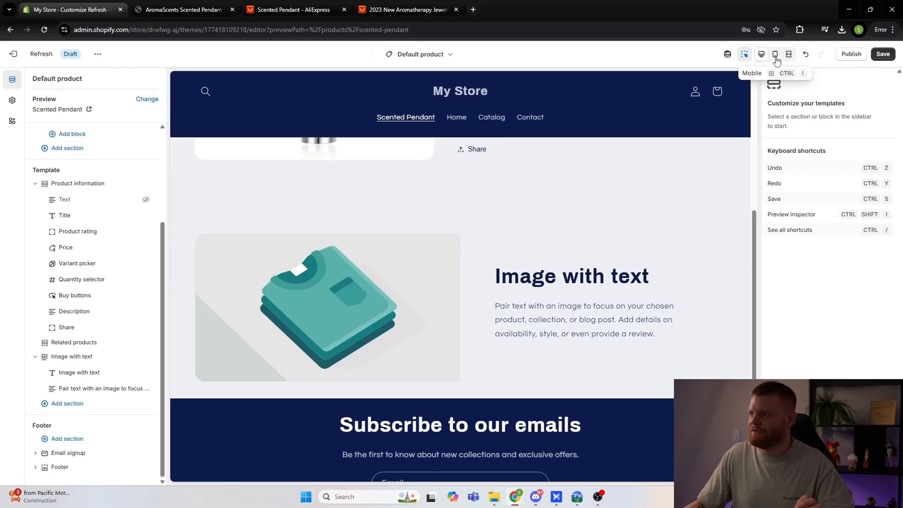
pyautogui.click(776, 54)
pyautogui.scroll(-3, 474, 281)
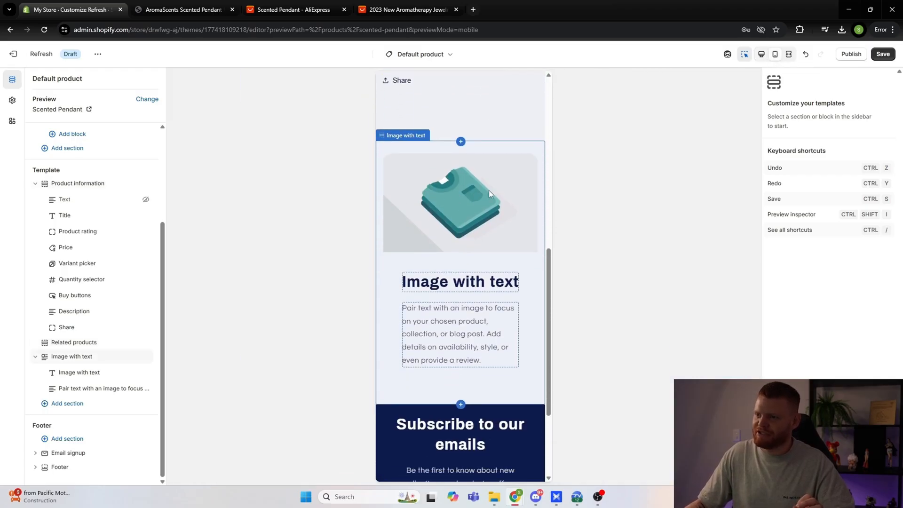
pyautogui.scroll(-1, 427, 240)
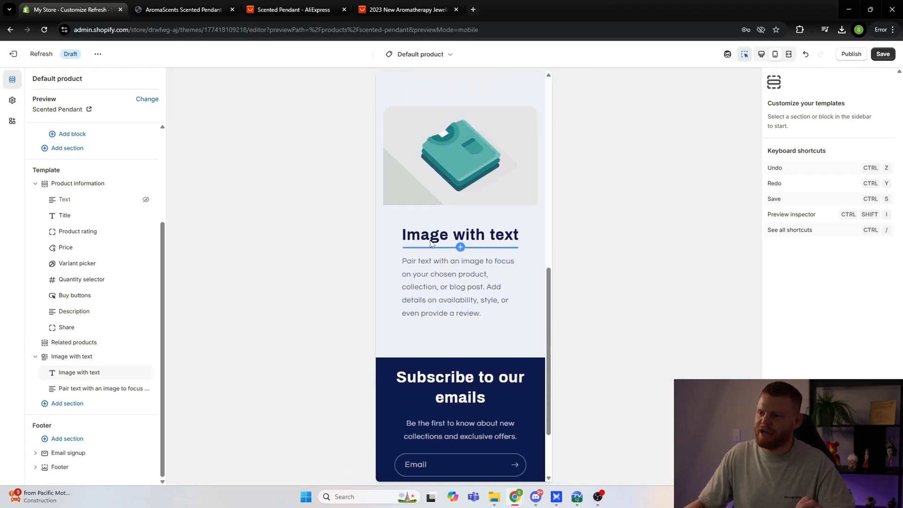
pyautogui.scroll(-1, 432, 243)
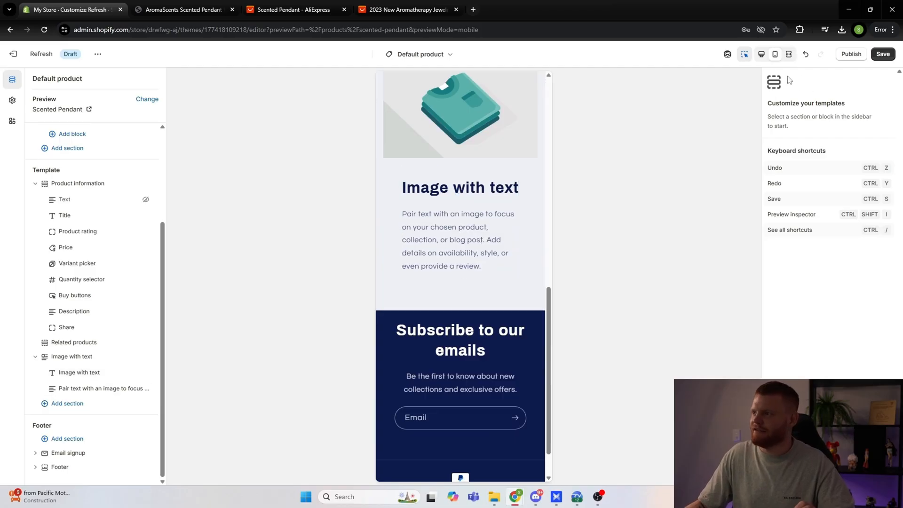
pyautogui.click(762, 55)
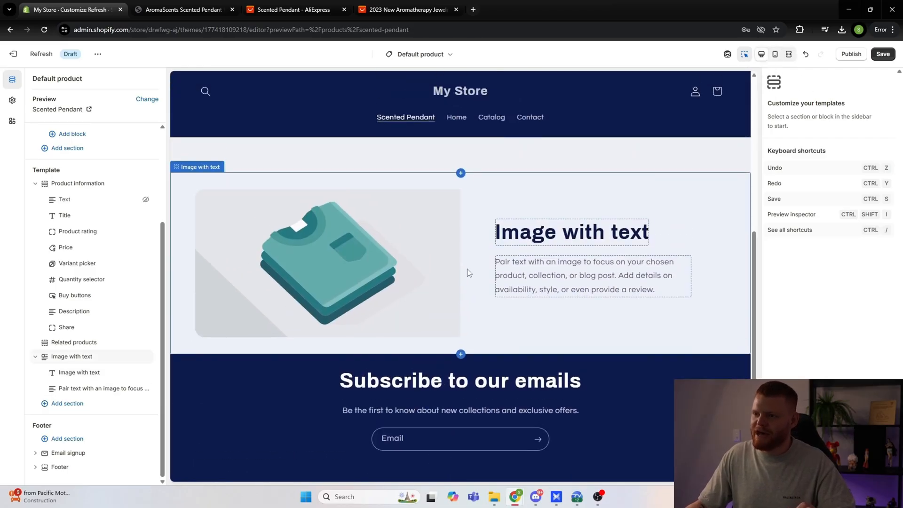
pyautogui.click(79, 357)
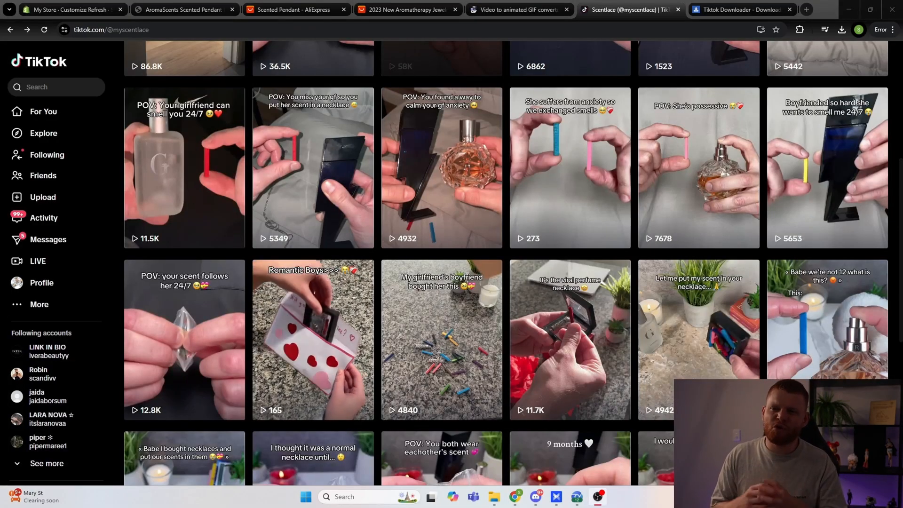
# Step: Switch to TikTok and browse the scentlace profile's videos for scented necklace footage
pyautogui.scroll(5, 459, 288)
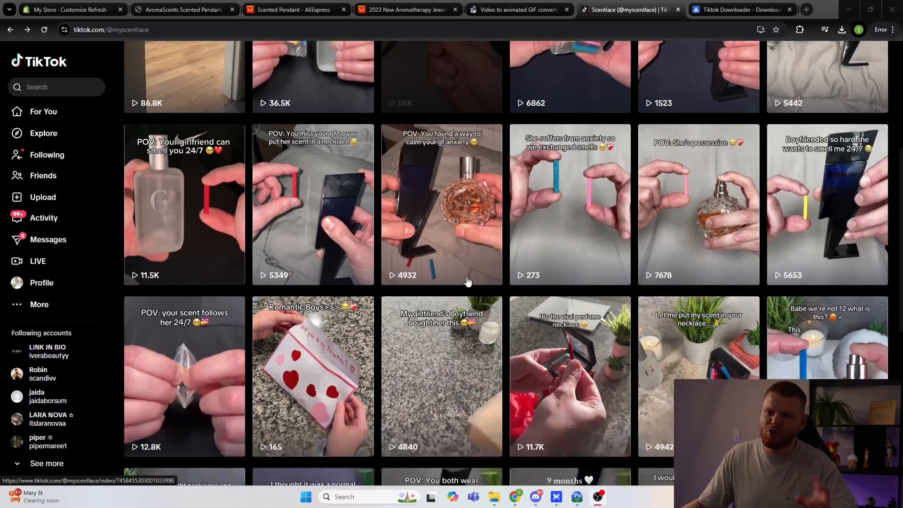
pyautogui.scroll(2, 458, 289)
pyautogui.scroll(-3, 435, 298)
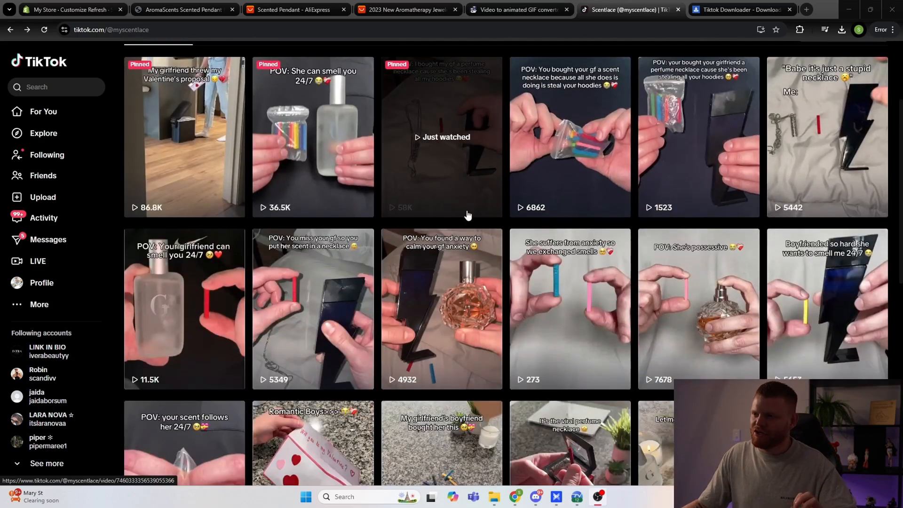
pyautogui.scroll(2, 468, 216)
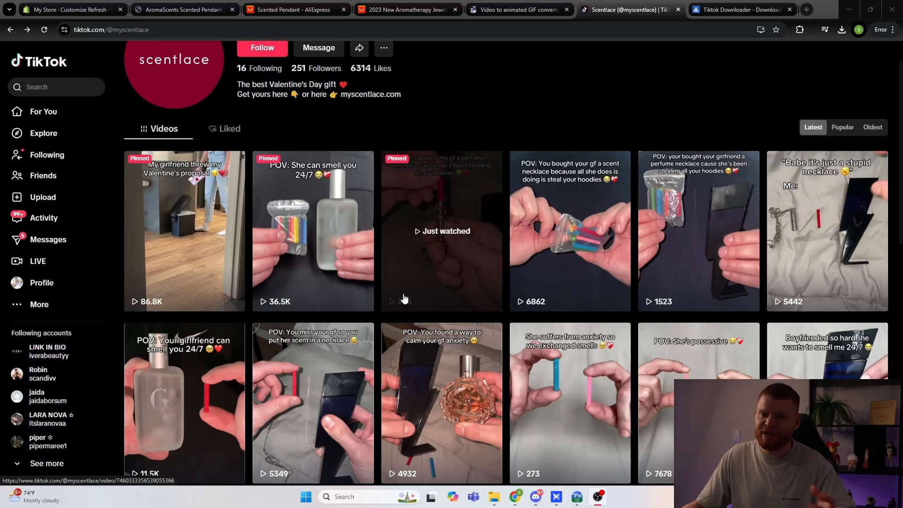
# Step: Switch to SnapTik and to Ezgif, examining the TikTok video downloader and the MP4 video to GIF converter
pyautogui.click(739, 13)
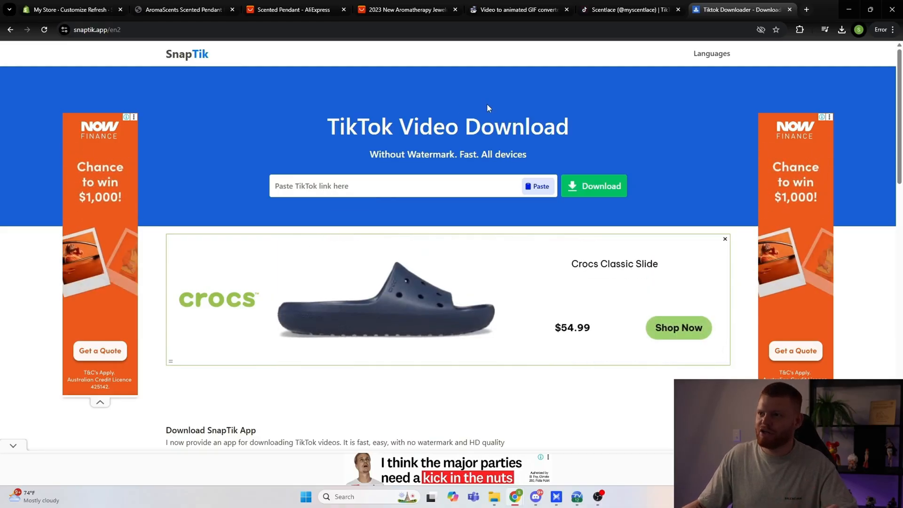
pyautogui.click(516, 10)
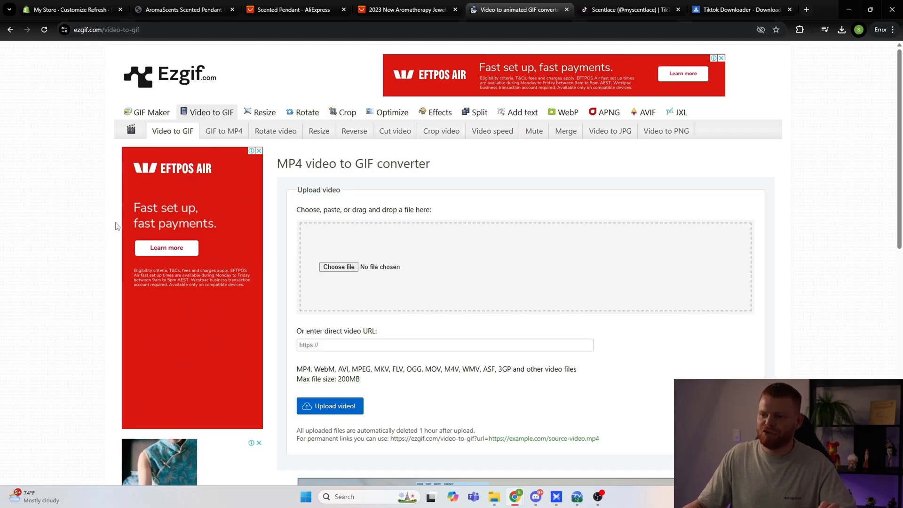
pyautogui.scroll(-2, 101, 236)
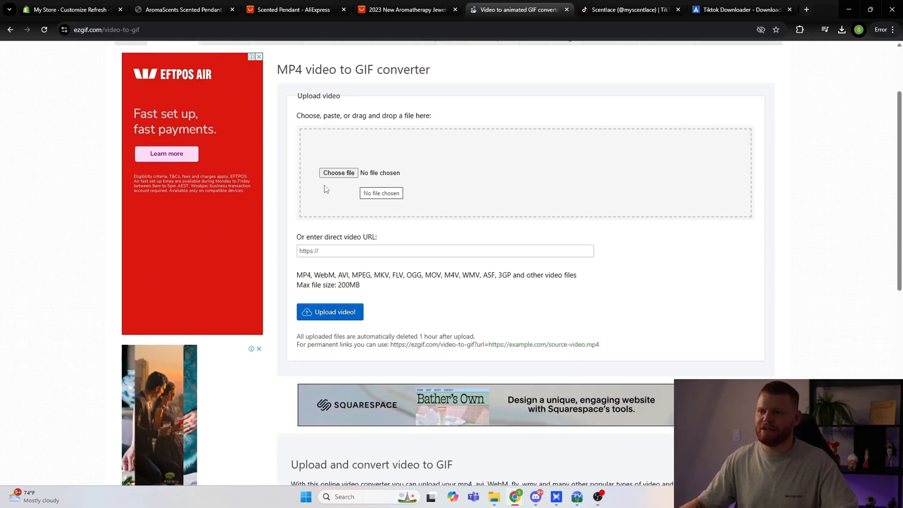
pyautogui.scroll(-1, 358, 264)
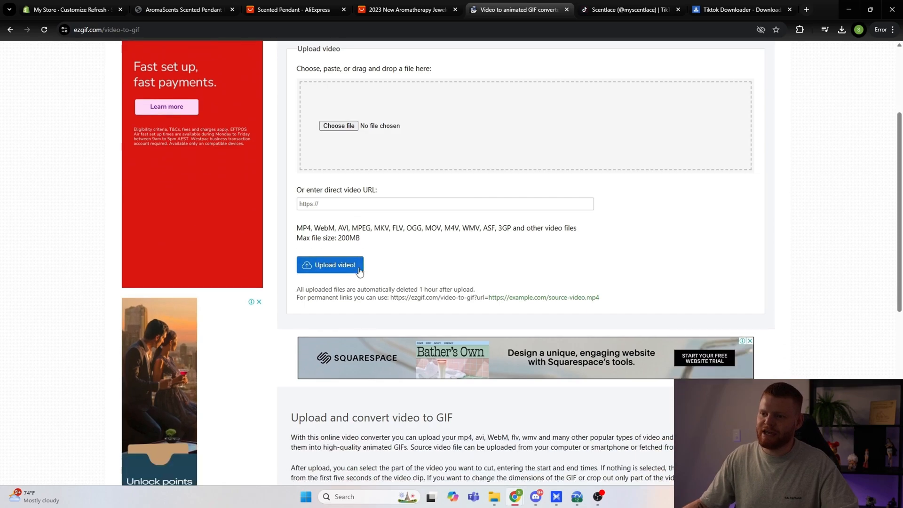
pyautogui.scroll(3, 361, 272)
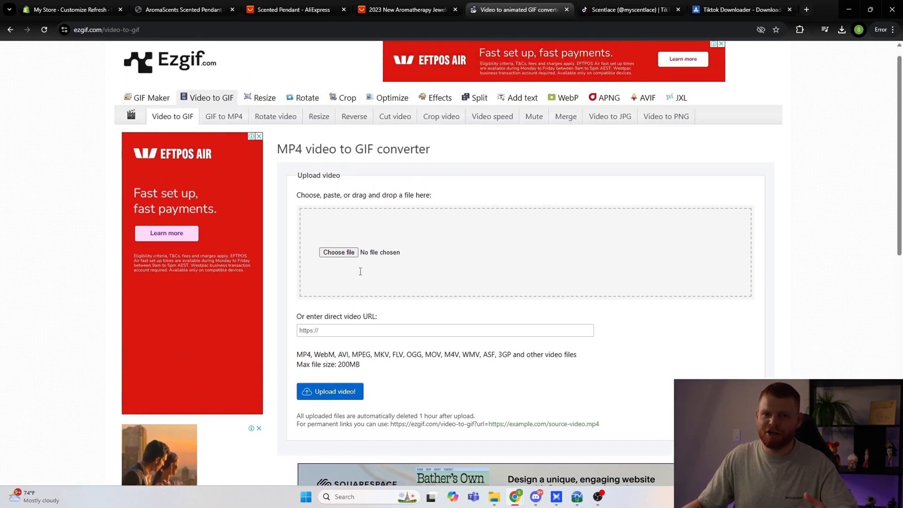
pyautogui.scroll(1, 360, 271)
# Step: Switch back to the Shopify theme editor, set the Image with text section's image to the Snaptik GIF, and check it in the mobile preview
pyautogui.click(86, 11)
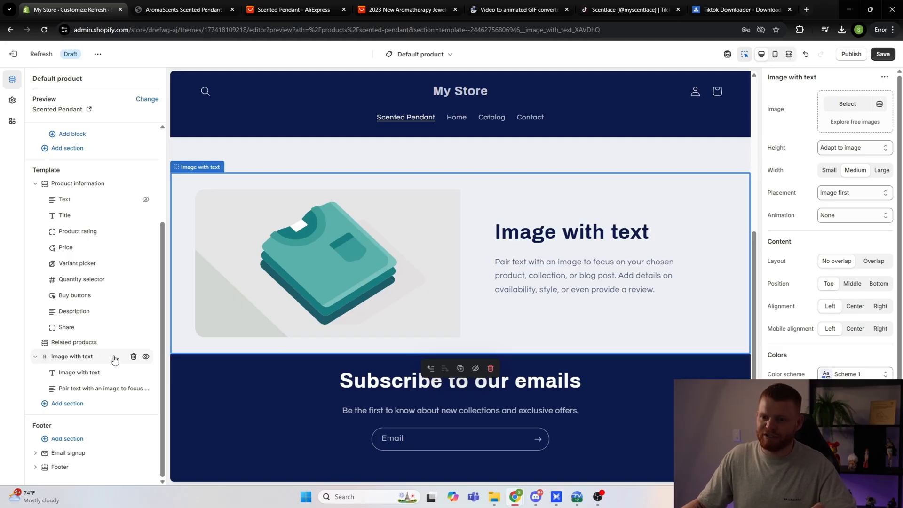
pyautogui.click(849, 108)
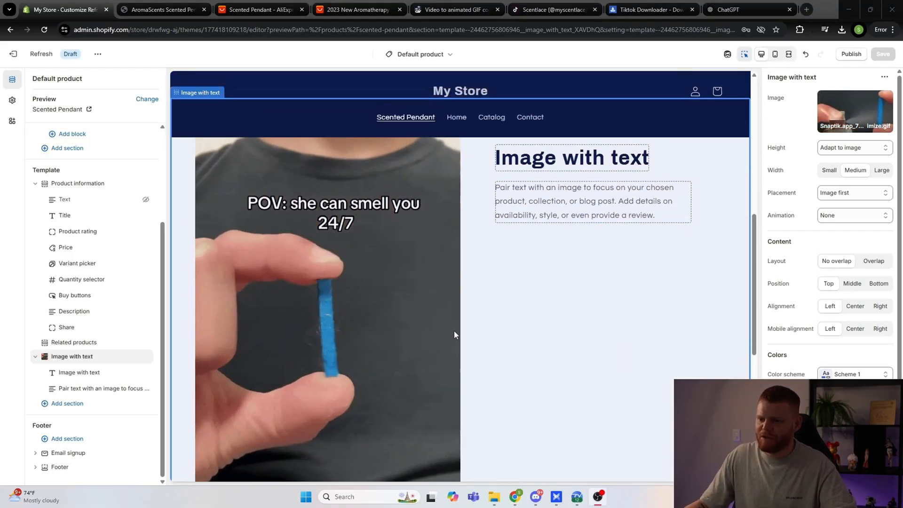
pyautogui.click(775, 54)
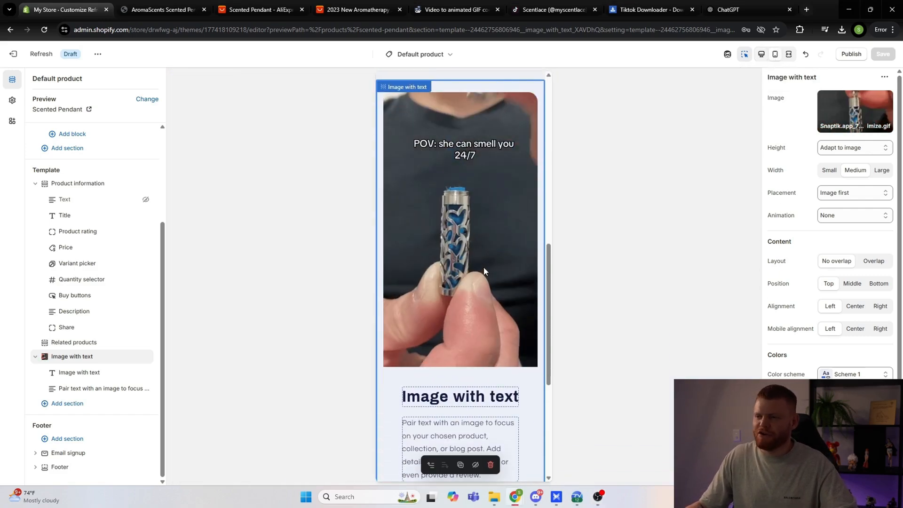
pyautogui.scroll(-1, 484, 266)
pyautogui.scroll(2, 480, 258)
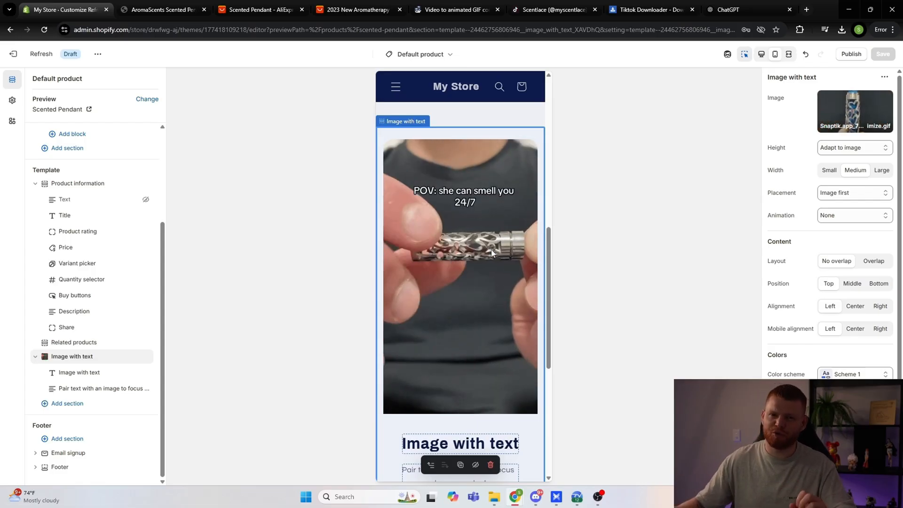
pyautogui.scroll(-5, 480, 244)
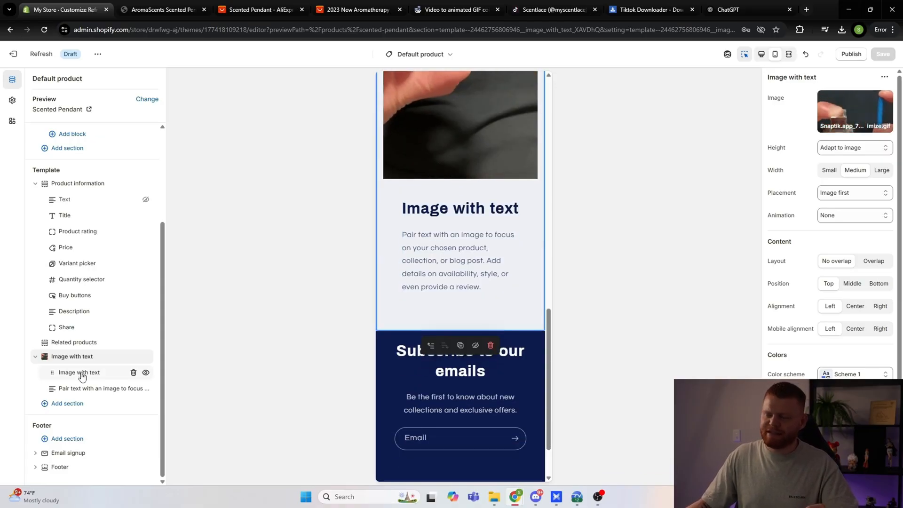
# Step: Examine the settings of the heading and text blocks in the Image with text section
pyautogui.click(65, 375)
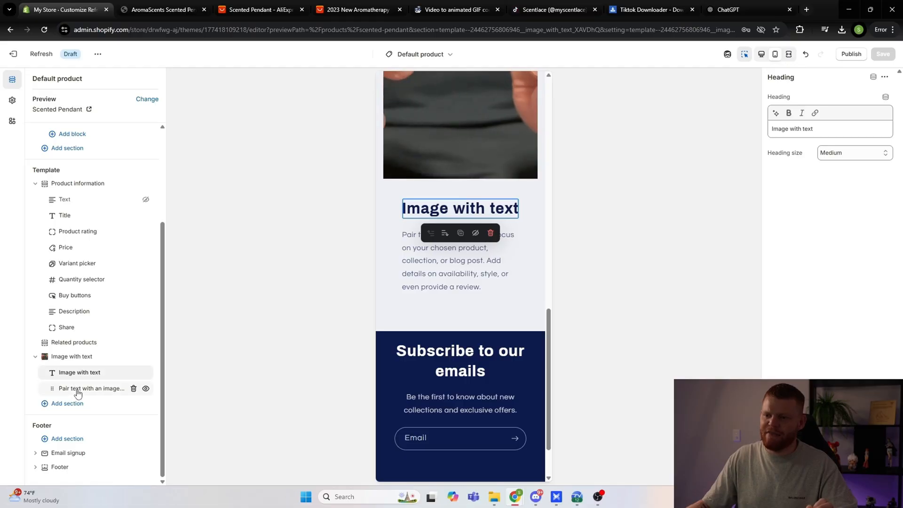
pyautogui.click(80, 390)
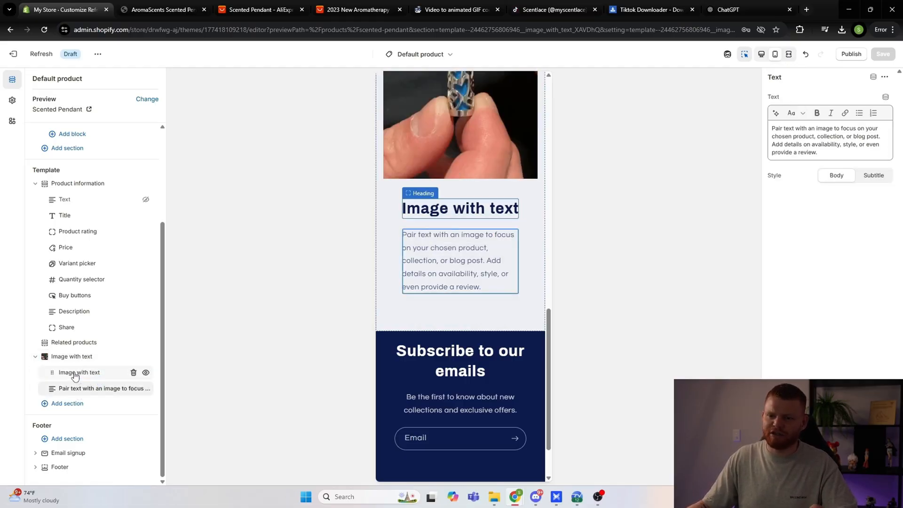
pyautogui.click(78, 374)
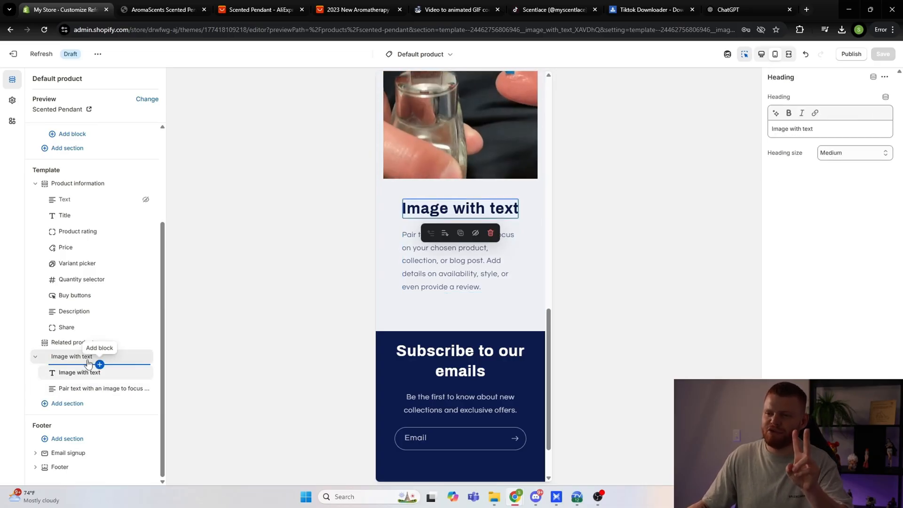
# Step: Switch to the AromaScents reference store and review its product page, customer reviews and footer area
pyautogui.click(160, 9)
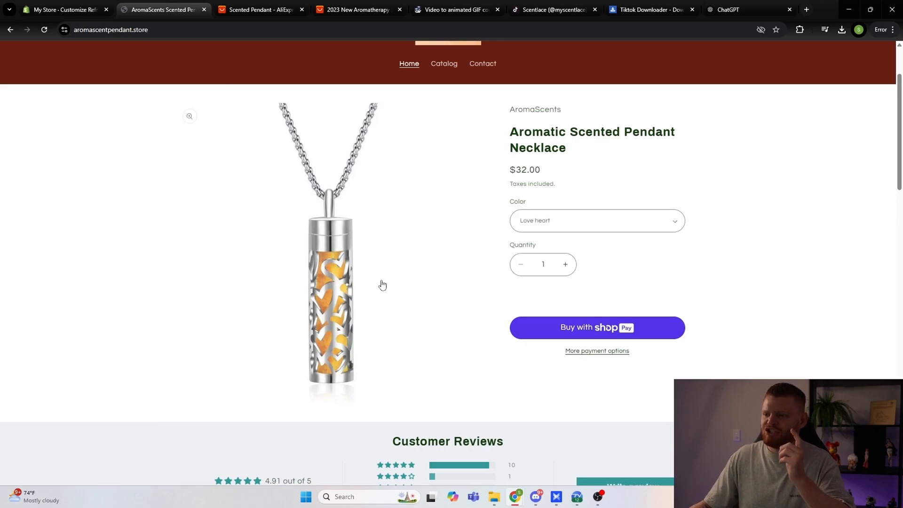
pyautogui.scroll(-10, 381, 283)
pyautogui.scroll(12, 383, 275)
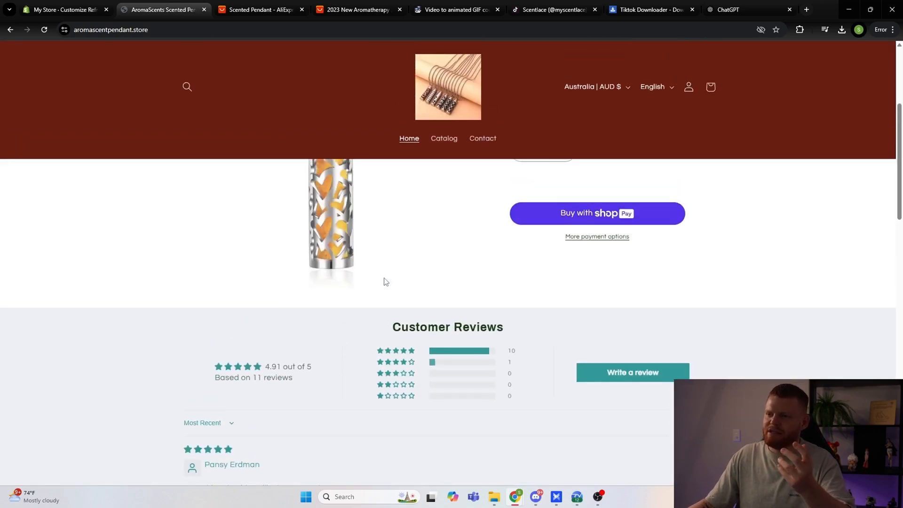
pyautogui.scroll(-5, 384, 280)
pyautogui.scroll(-15, 385, 280)
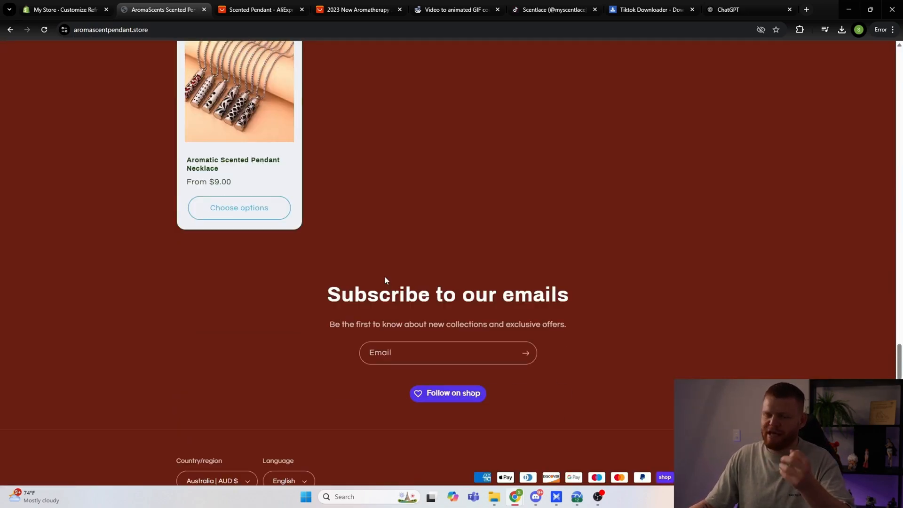
pyautogui.scroll(8, 385, 278)
pyautogui.scroll(10, 386, 280)
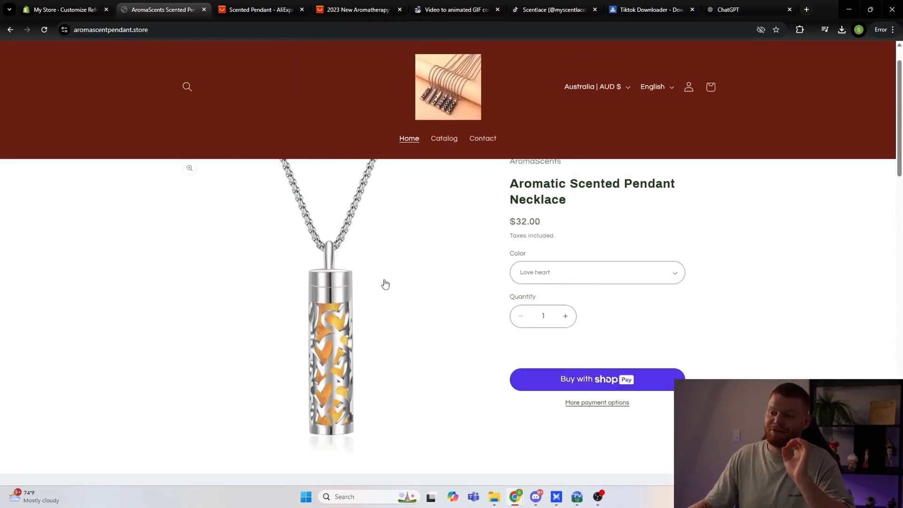
pyautogui.scroll(-2, 385, 282)
pyautogui.scroll(-4, 385, 281)
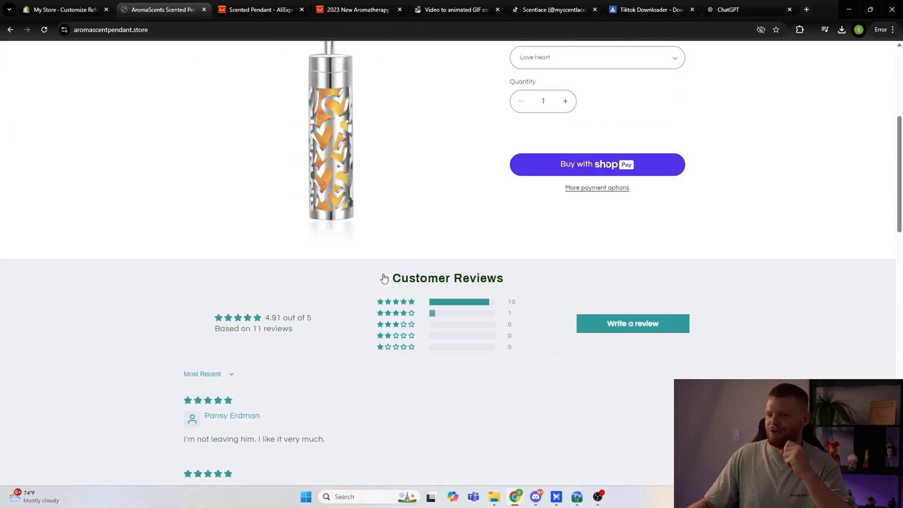
pyautogui.scroll(1, 385, 277)
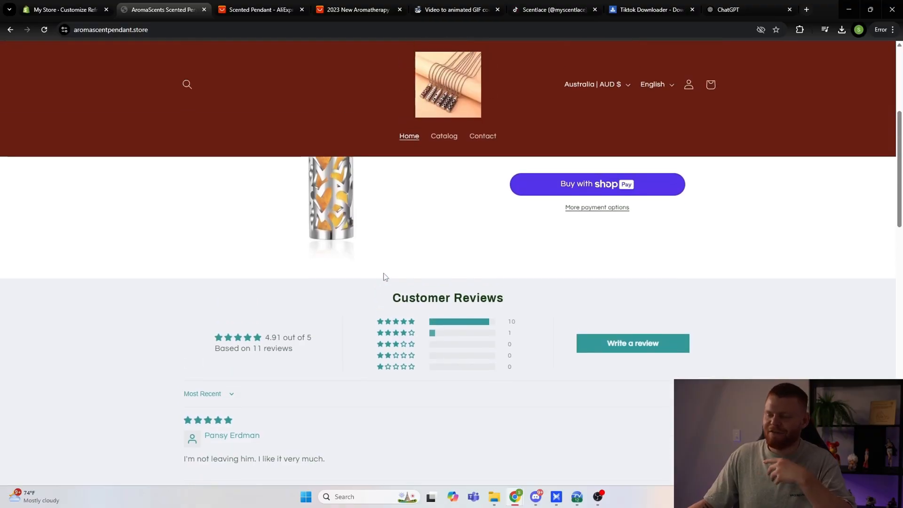
pyautogui.scroll(-4, 372, 282)
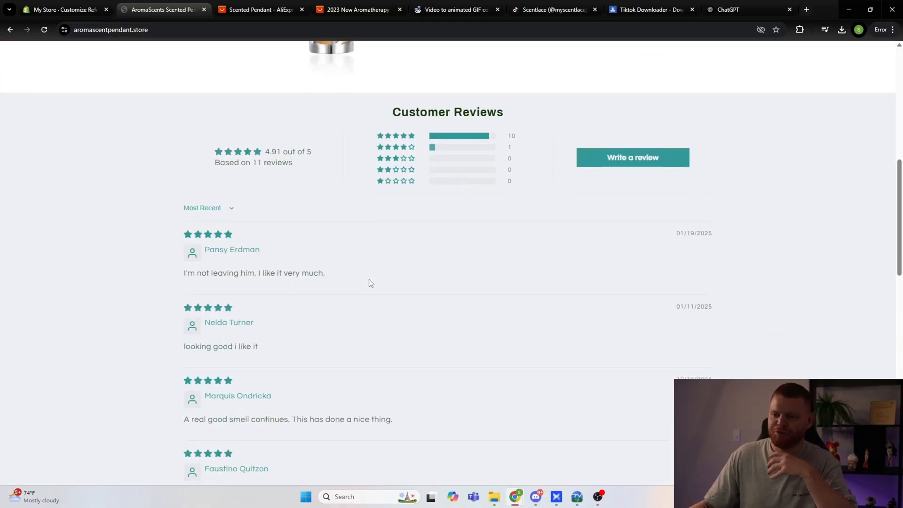
pyautogui.scroll(1, 375, 279)
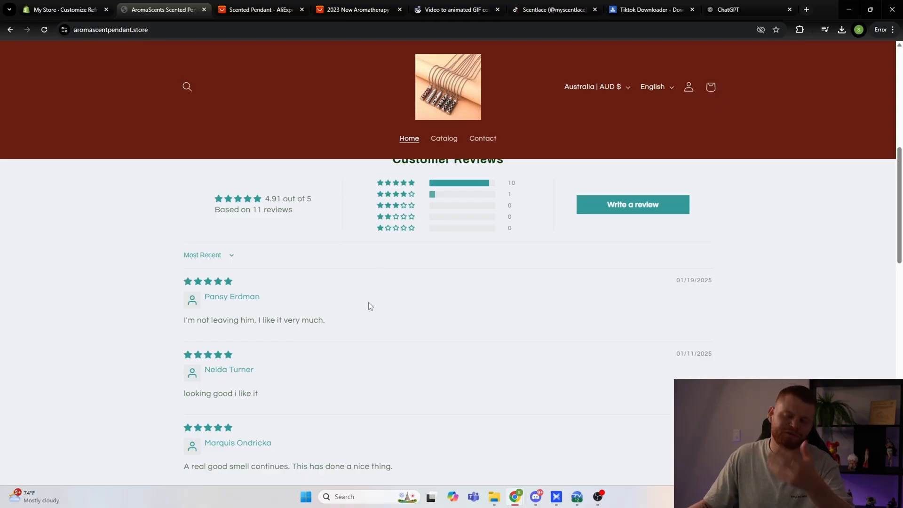
pyautogui.scroll(8, 368, 305)
pyautogui.scroll(-4, 405, 303)
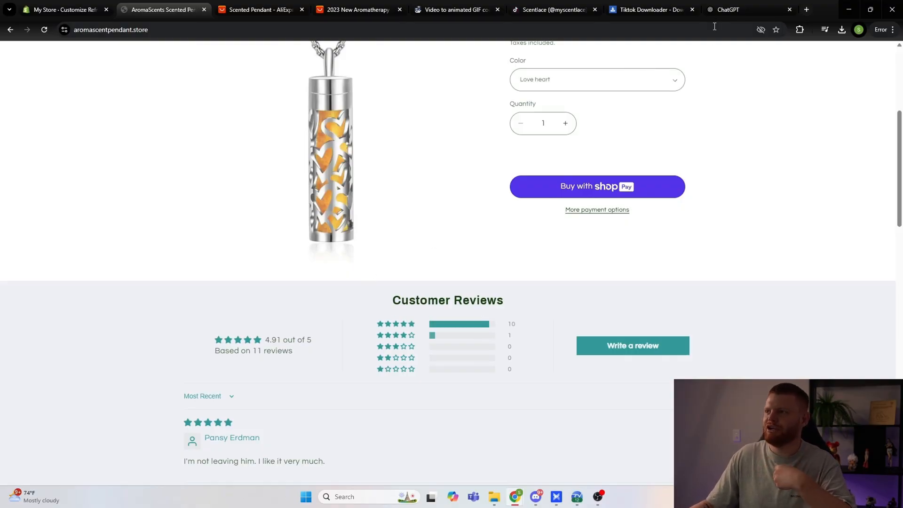
# Step: Switch to ChatGPT and ask for a short title and description for a dropshipped scented pendant necklace going viral on TikTok, advertised with TikTok ads
pyautogui.click(726, 8)
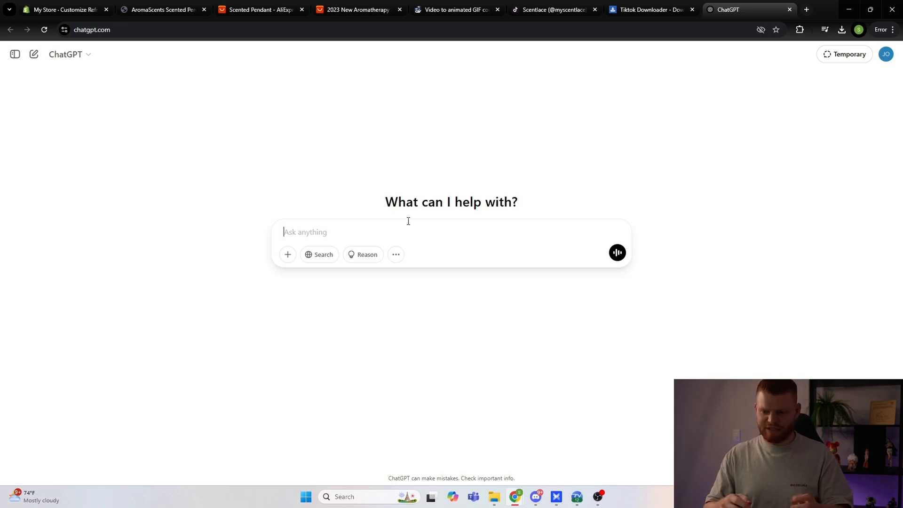
pyautogui.write('I am d')
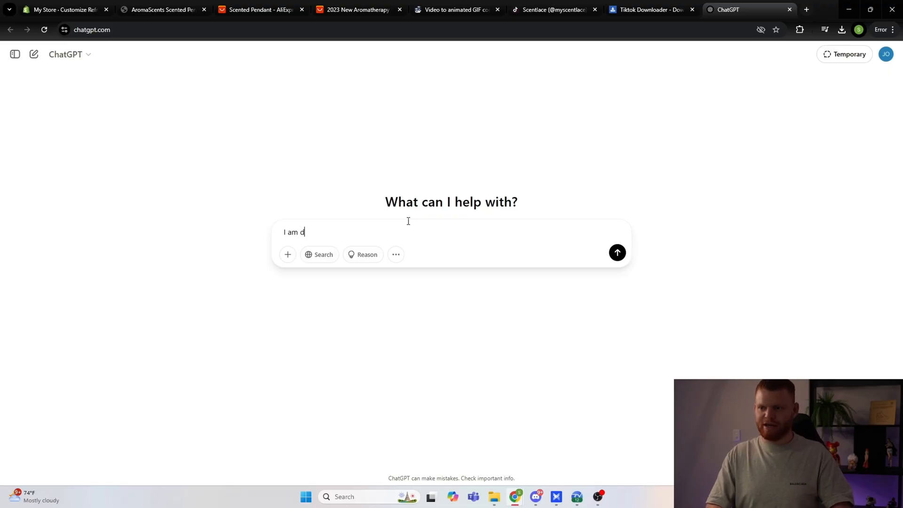
pyautogui.write('ropshipping a s')
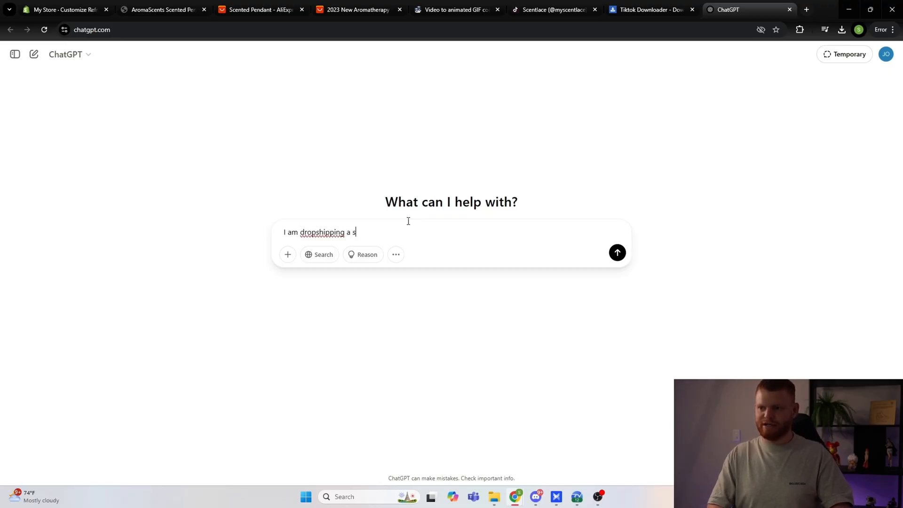
pyautogui.write('c3en')
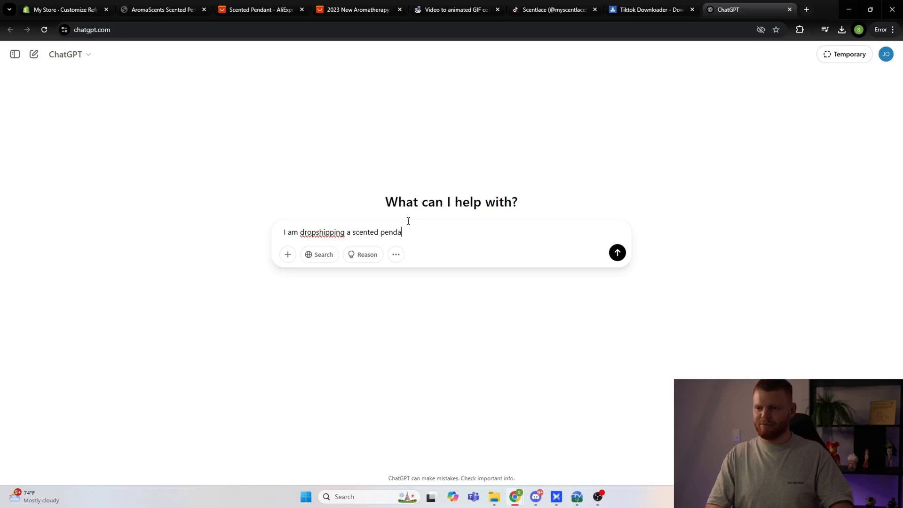
pyautogui.write('ace')
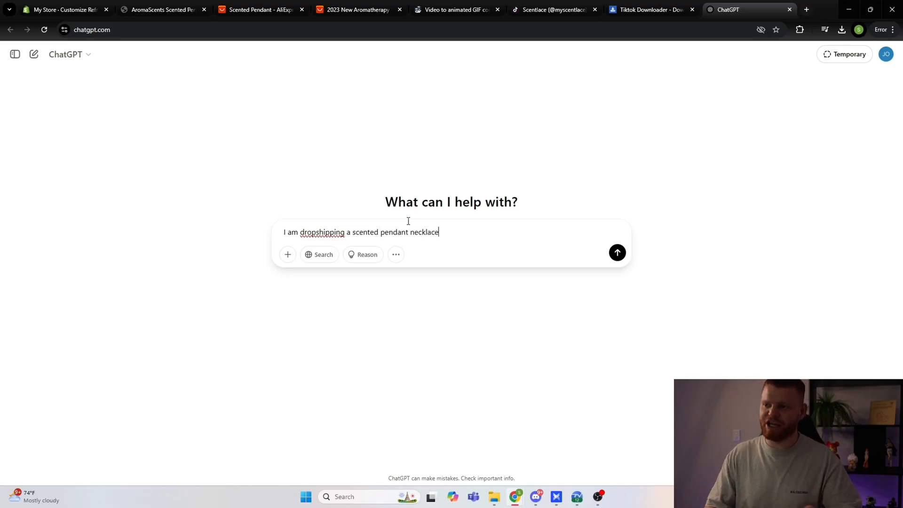
pyautogui.write(' its go')
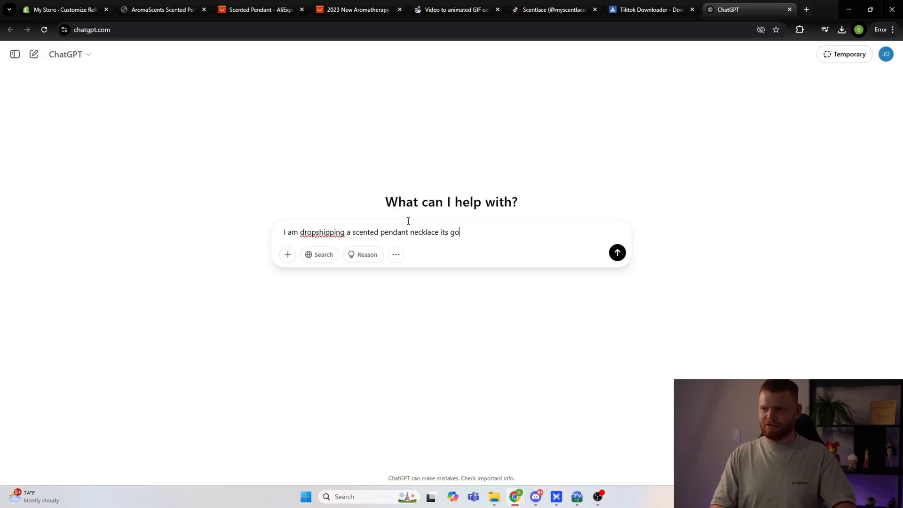
pyautogui.write('9ing ')
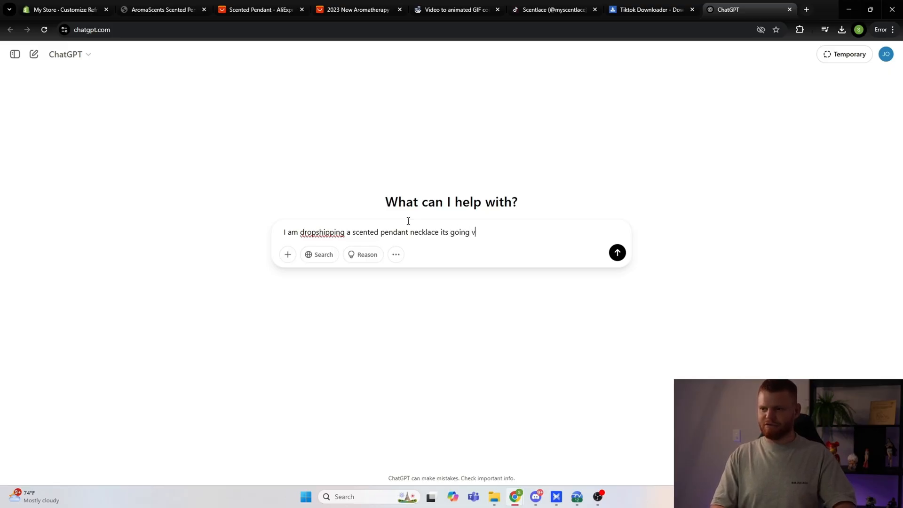
pyautogui.write('viral on tiktok')
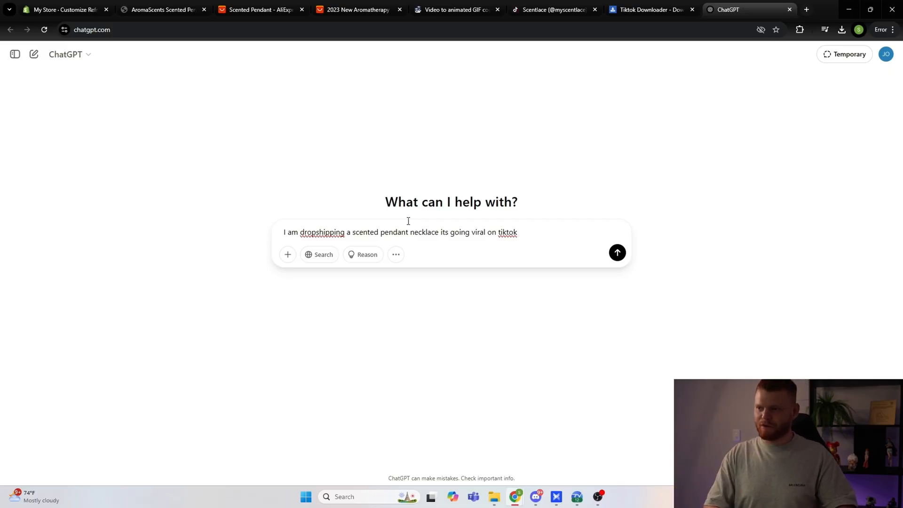
pyautogui.write(' i am running ')
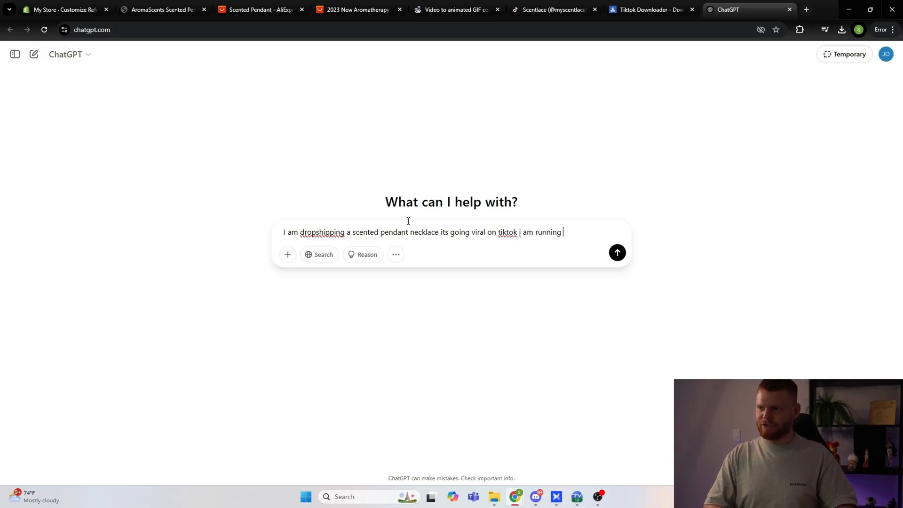
pyautogui.write('tiktok ads can yo')
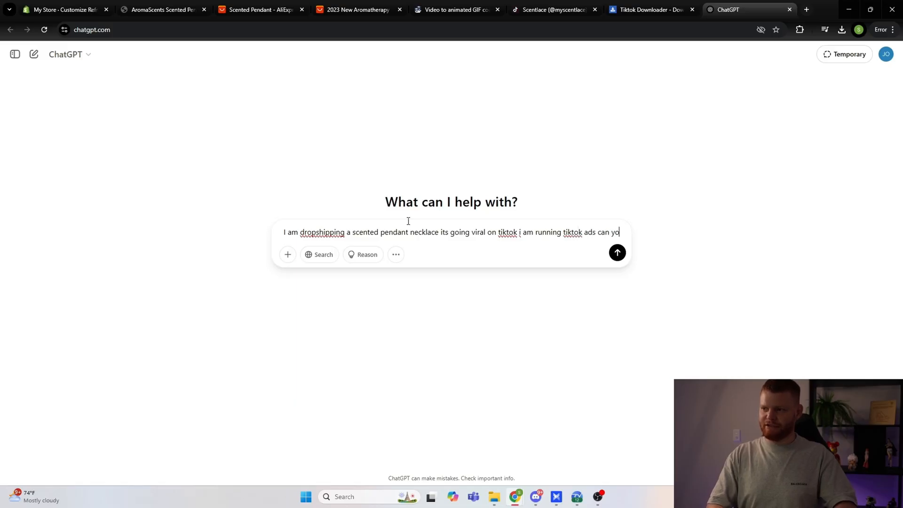
pyautogui.write('u please write me a short title and description')
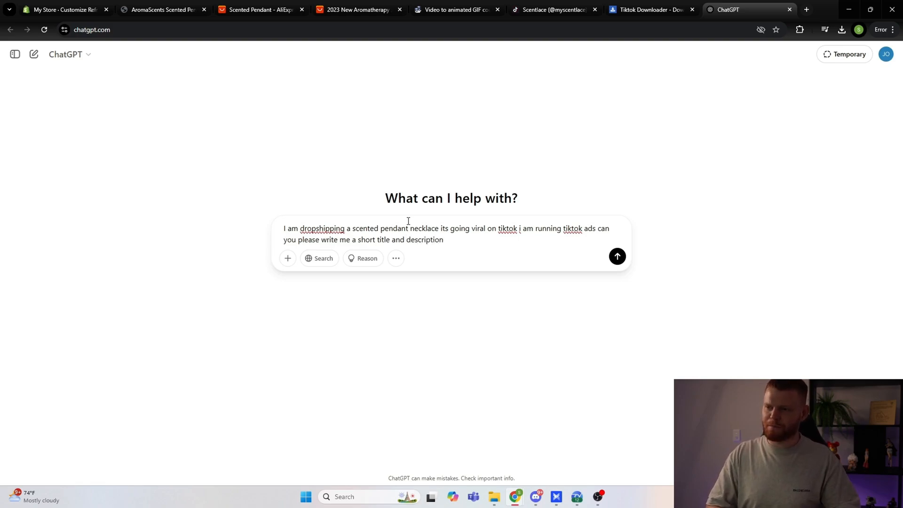
pyautogui.press('Return')
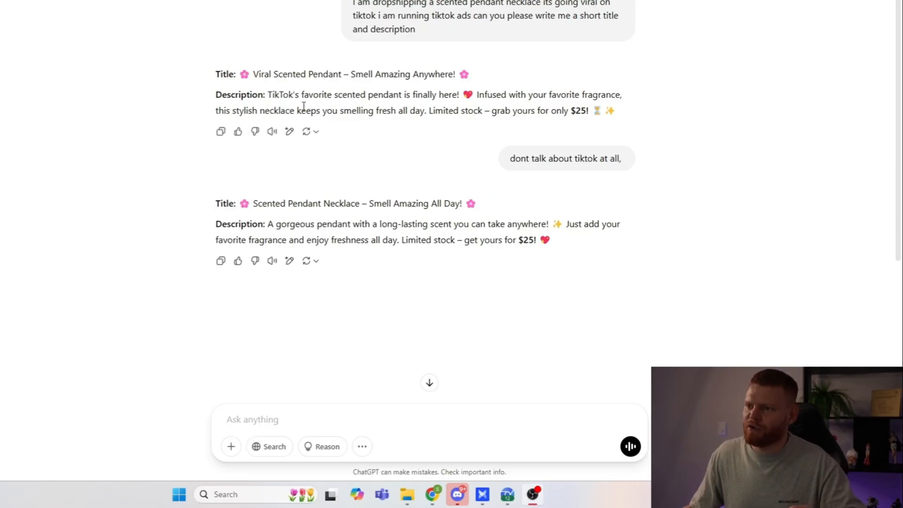
# Step: Compare the two generated title and description replies, including the follow-up request not to talk about TikTok
pyautogui.moveTo(273, 94); pyautogui.dragTo(328, 96)
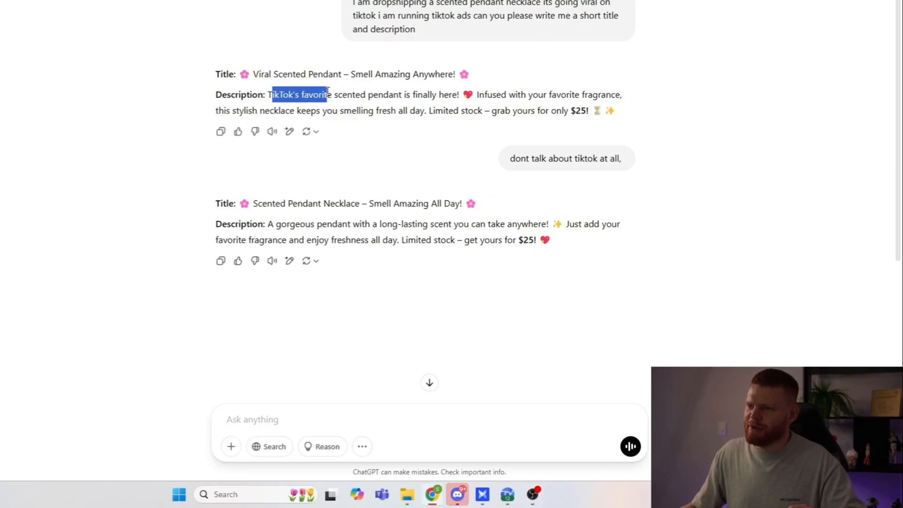
pyautogui.click(394, 135)
pyautogui.moveTo(509, 160); pyautogui.dragTo(601, 161)
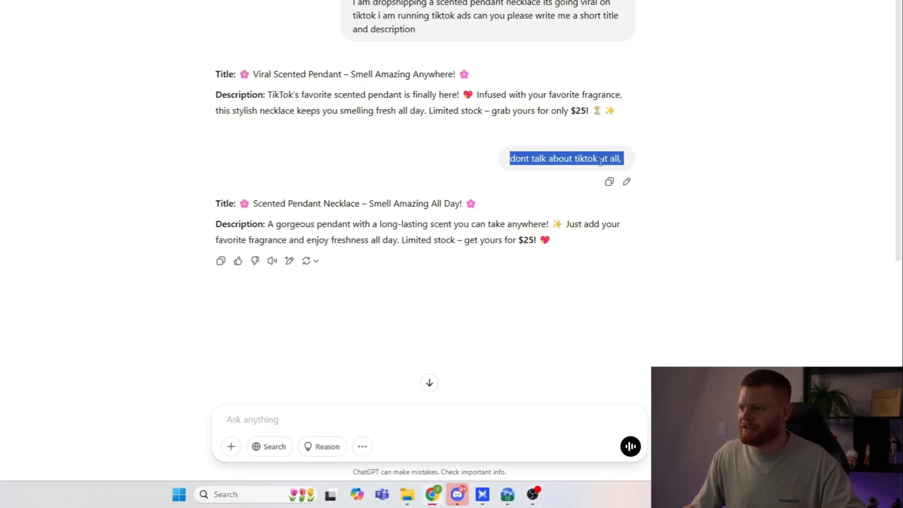
pyautogui.click(387, 249)
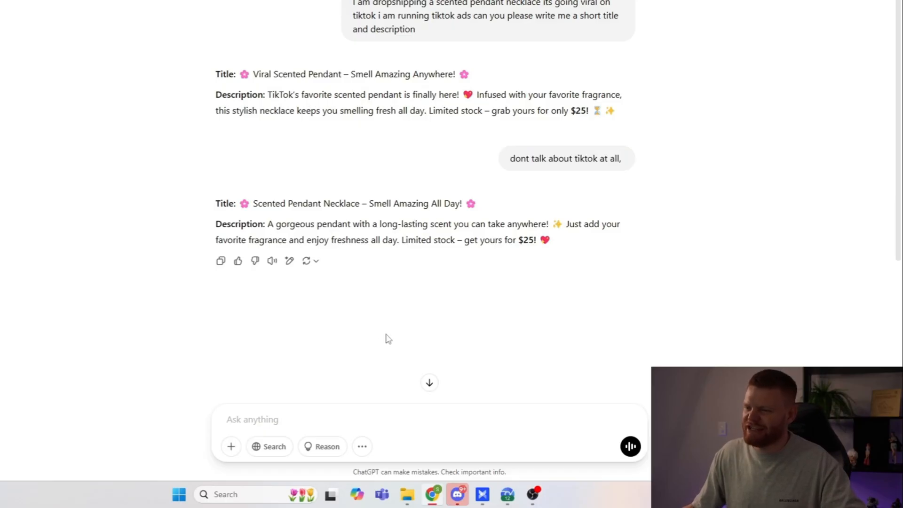
pyautogui.scroll(-4, 356, 396)
pyautogui.scroll(4, 381, 367)
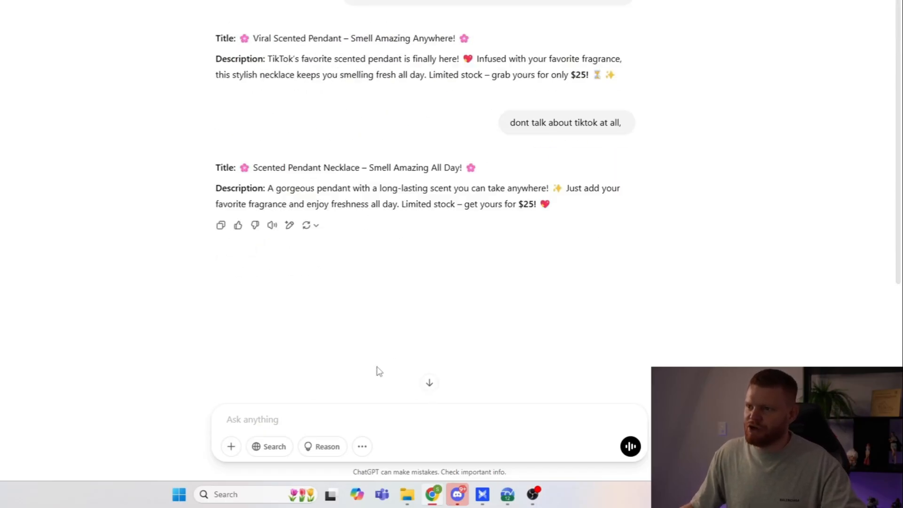
pyautogui.scroll(-4, 374, 372)
pyautogui.scroll(1, 368, 341)
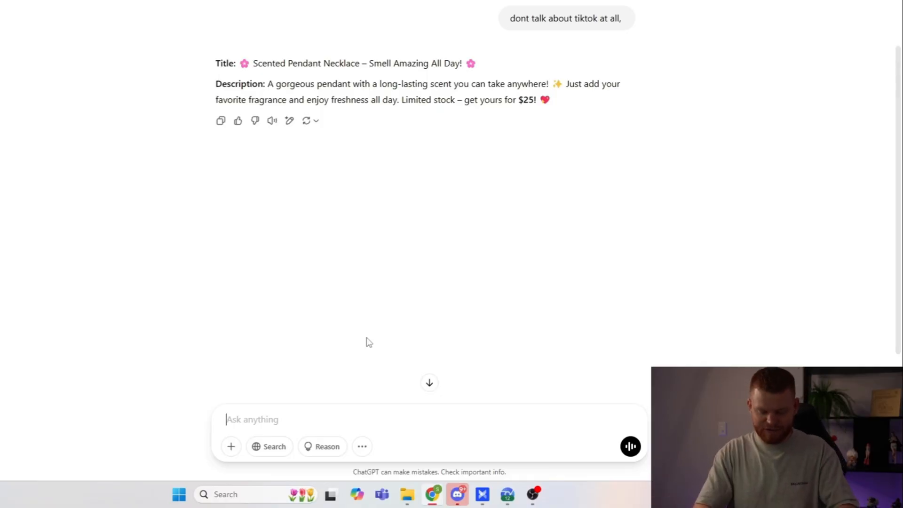
# Step: Ask ChatGPT, as a 7 figure dropshipper, to write a title and description for the product page at 6th grade reading level
pyautogui.write('you are a 7 figur')
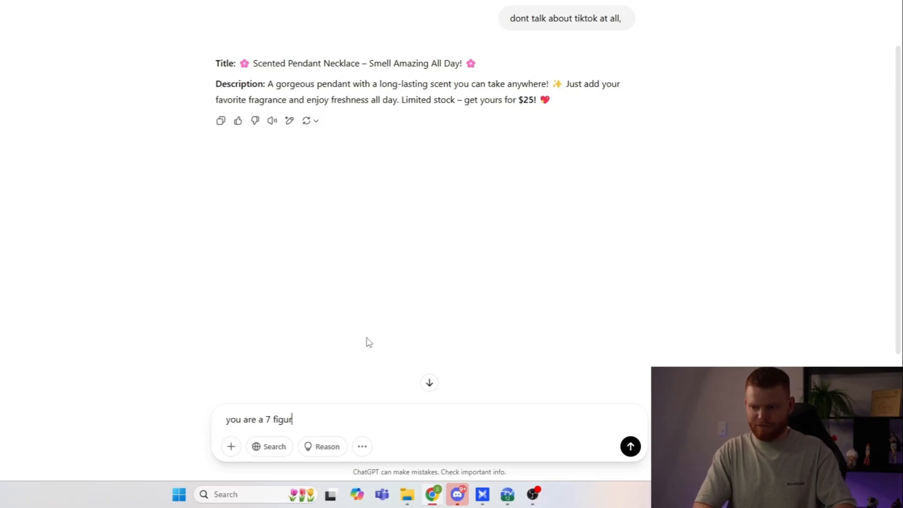
pyautogui.write('e dropshipper please')
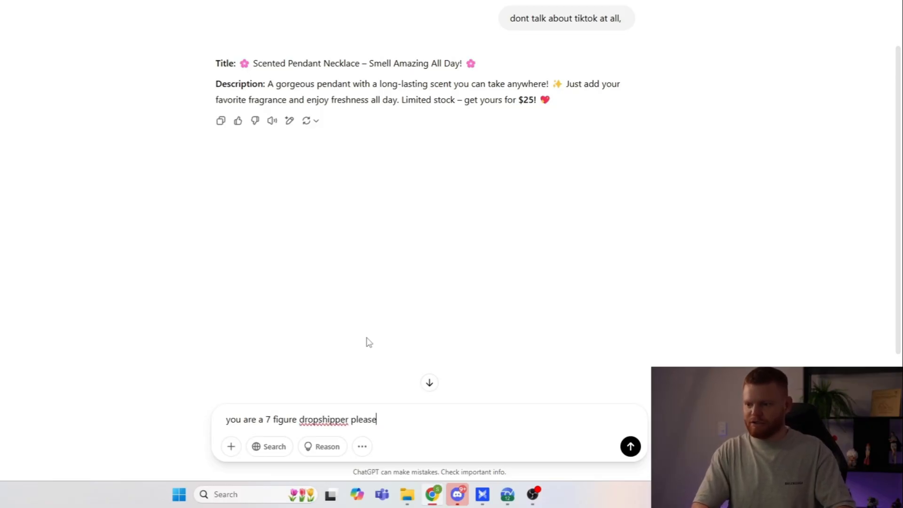
pyautogui.write(' write a title and ')
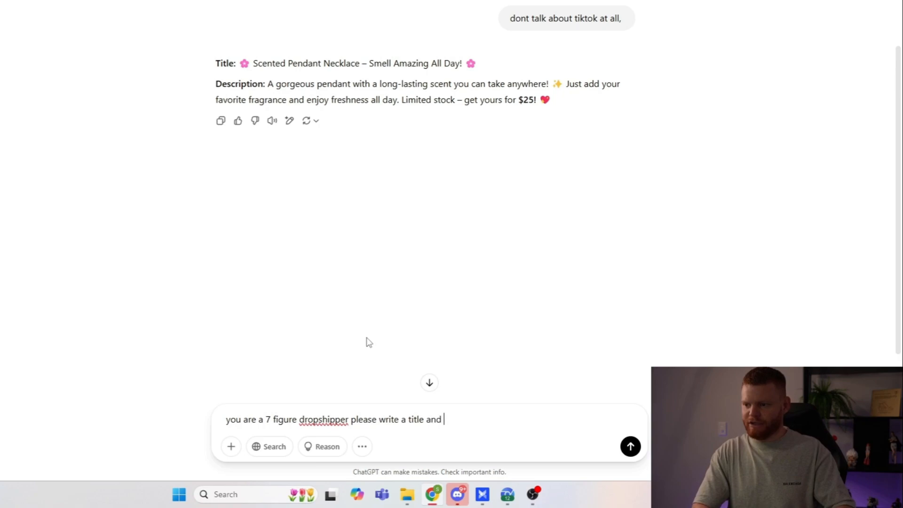
pyautogui.write('descri')
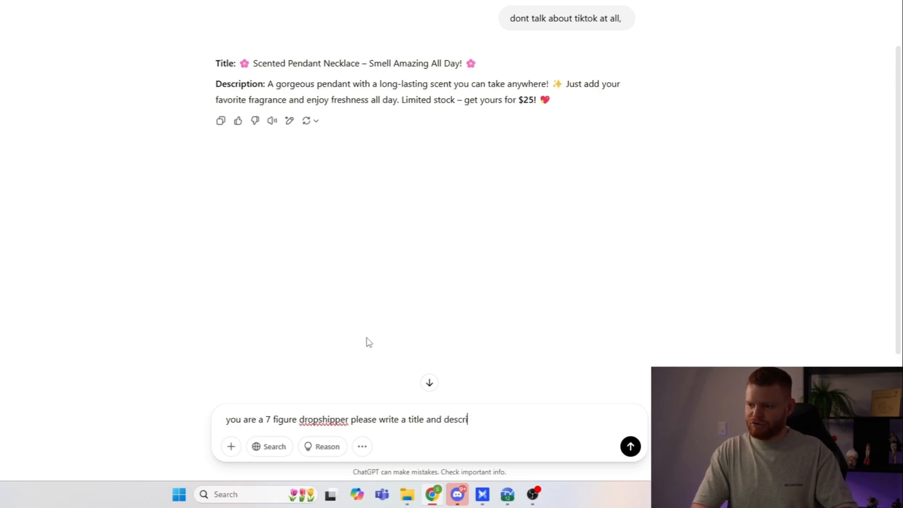
pyautogui.write('ption for my produc')
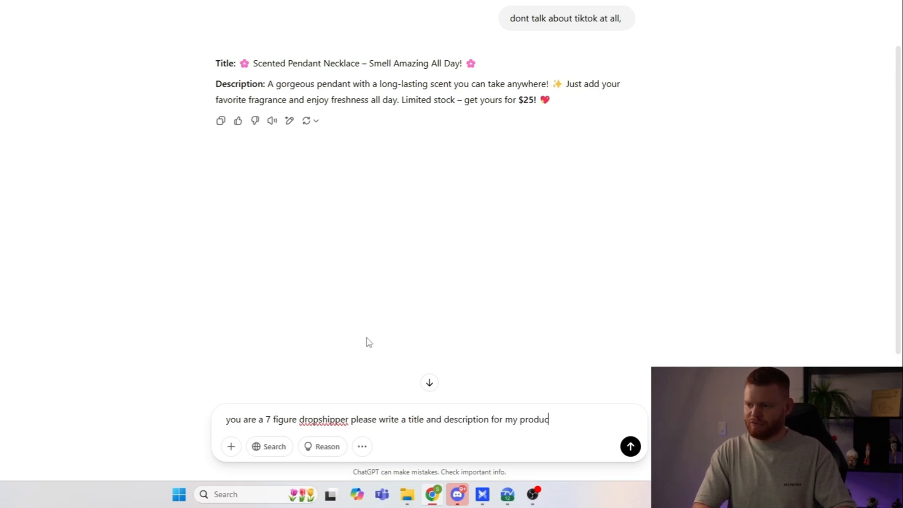
pyautogui.write('t page, keep i')
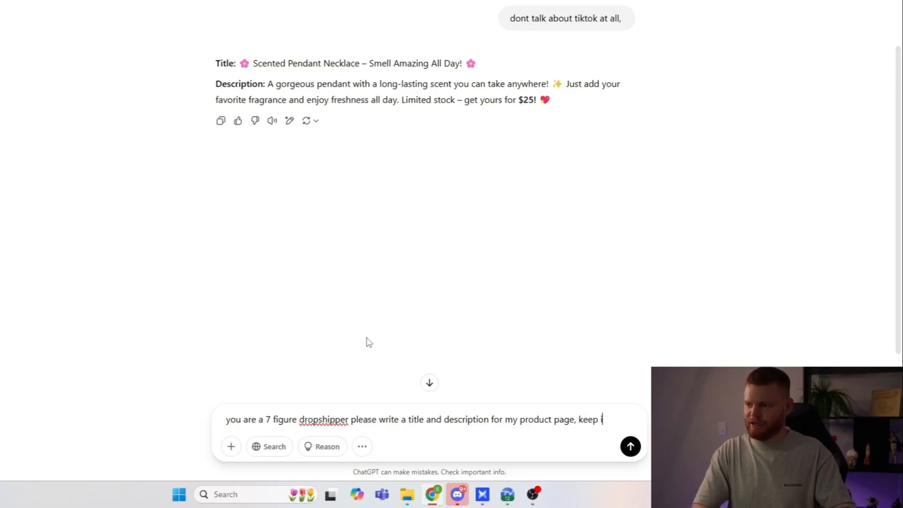
pyautogui.write('t at 6th grade ')
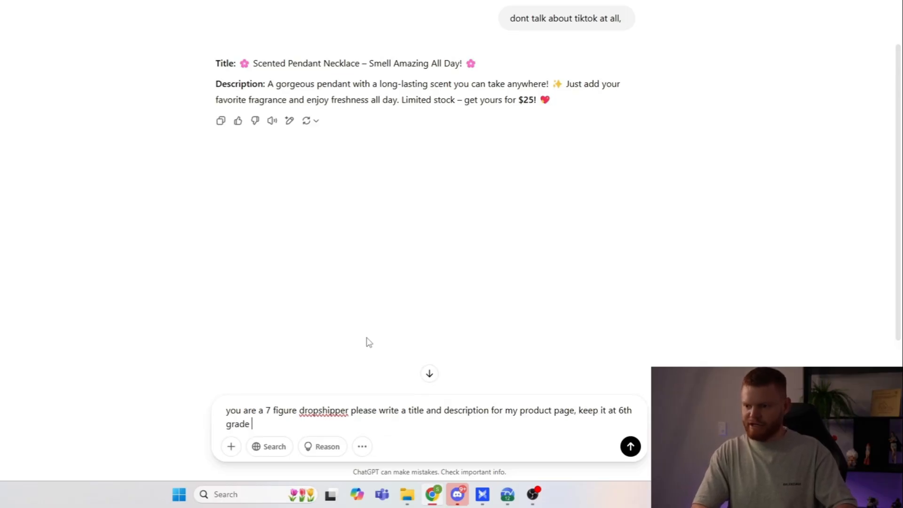
pyautogui.write('reading level')
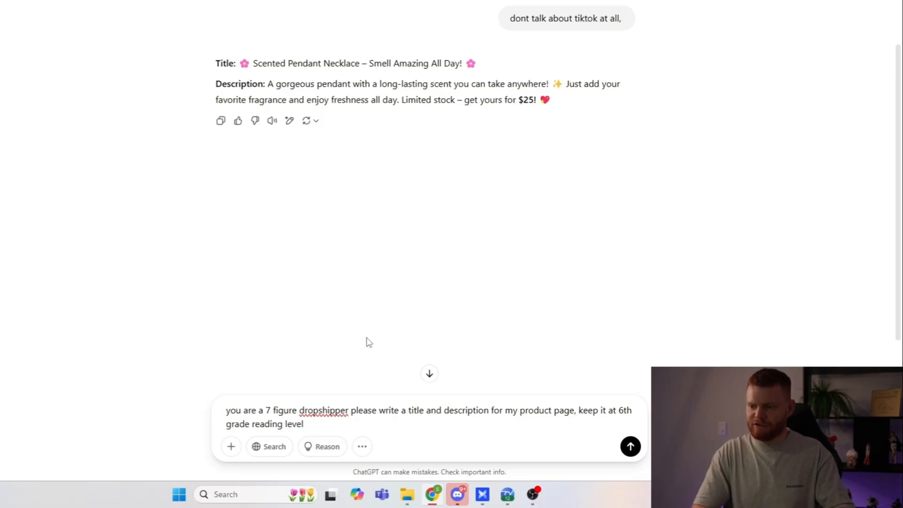
pyautogui.press('Return')
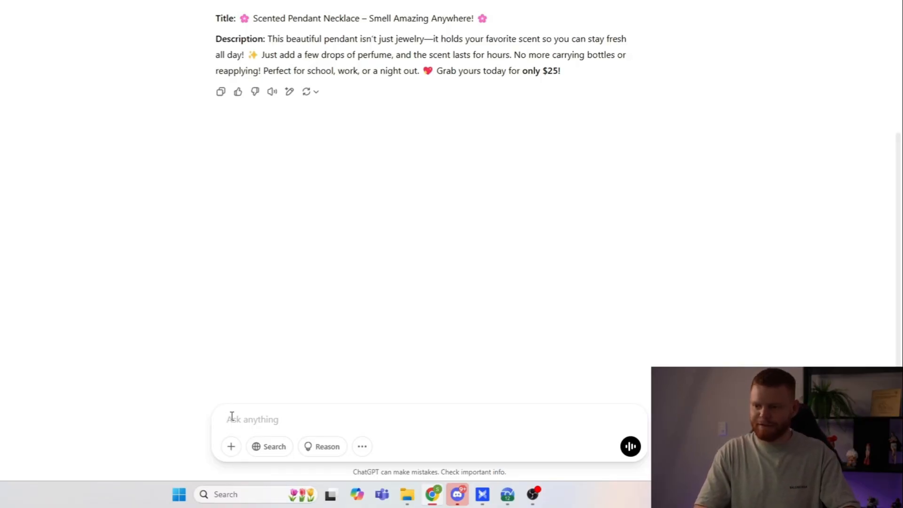
# Step: Tell ChatGPT the audience is long distance relationships and ask it to include how it will smell like your loved one forever
pyautogui.write('im selling this ')
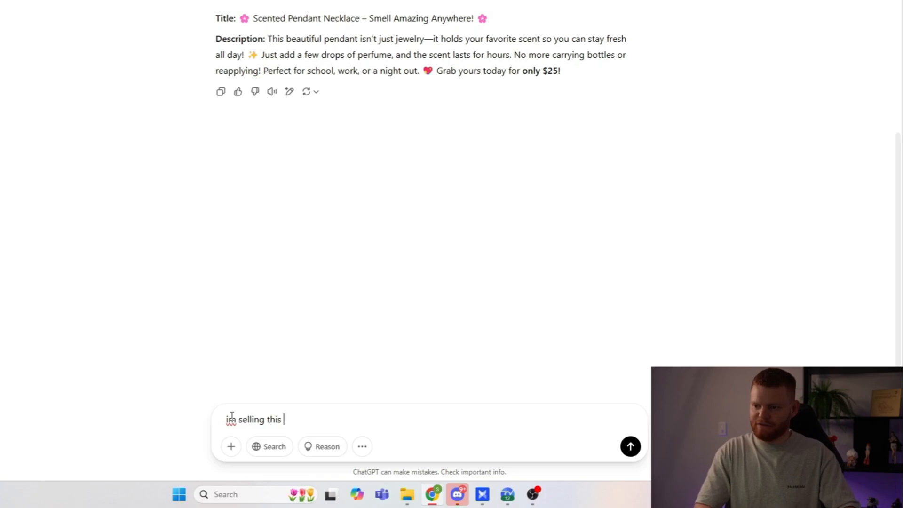
pyautogui.write('to long distance ')
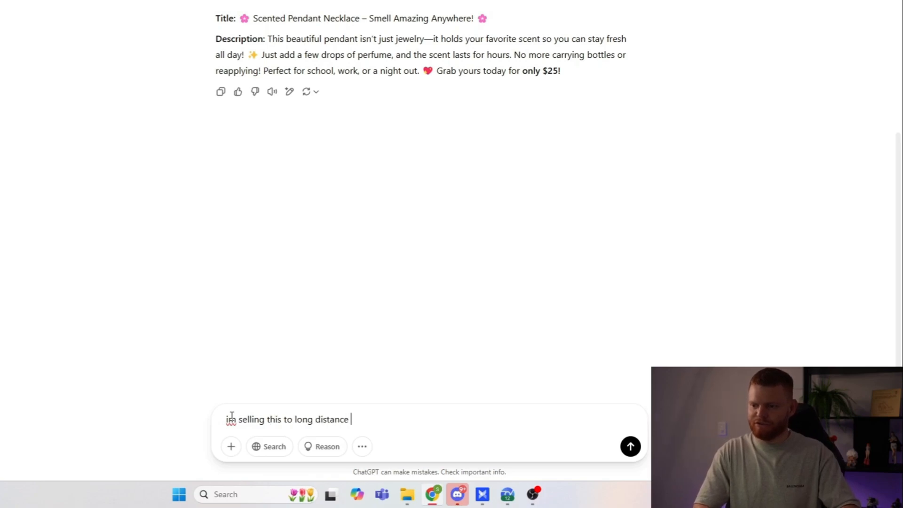
pyautogui.write('relationship')
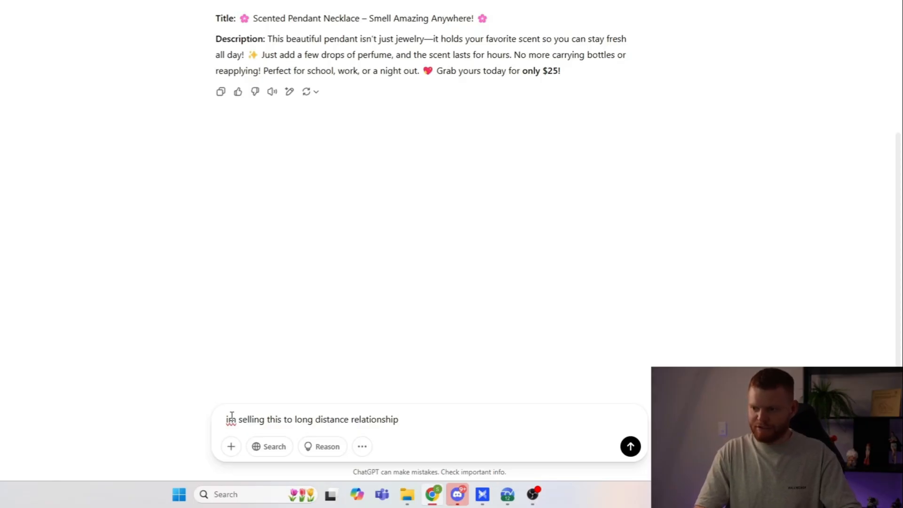
pyautogui.write(' audience so ')
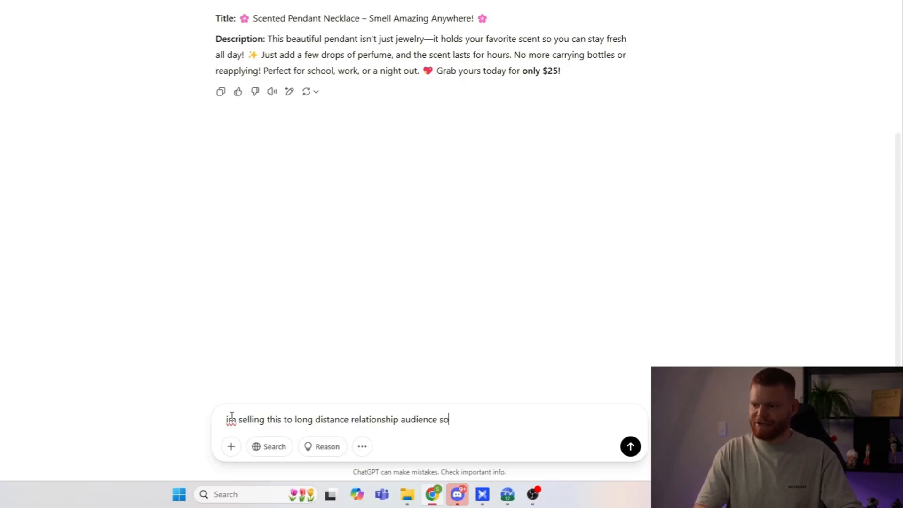
pyautogui.write('invc')
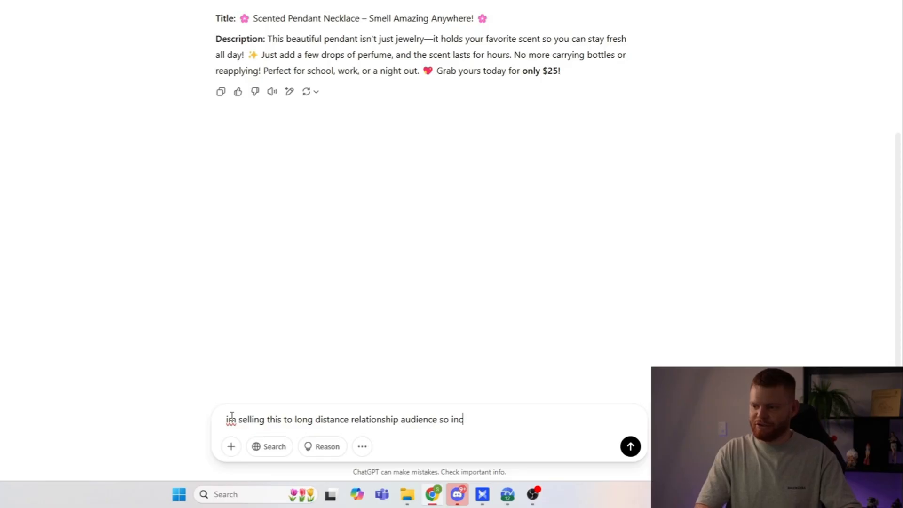
pyautogui.write('lude how y')
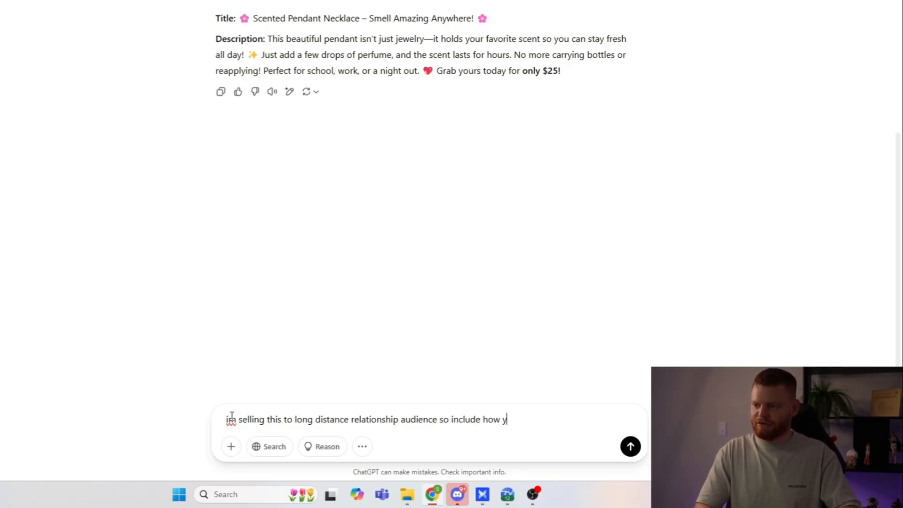
pyautogui.press('BackSpace')
pyautogui.write('it will smel')
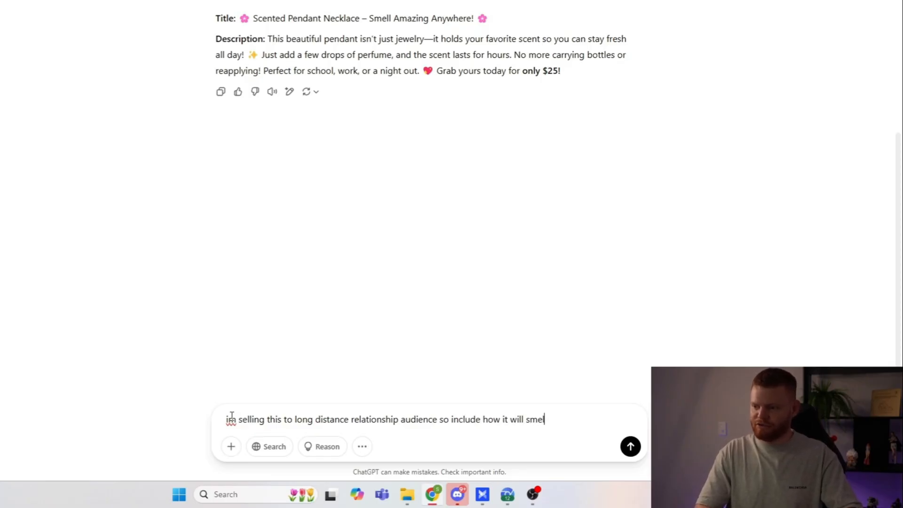
pyautogui.write('l like your loved on')
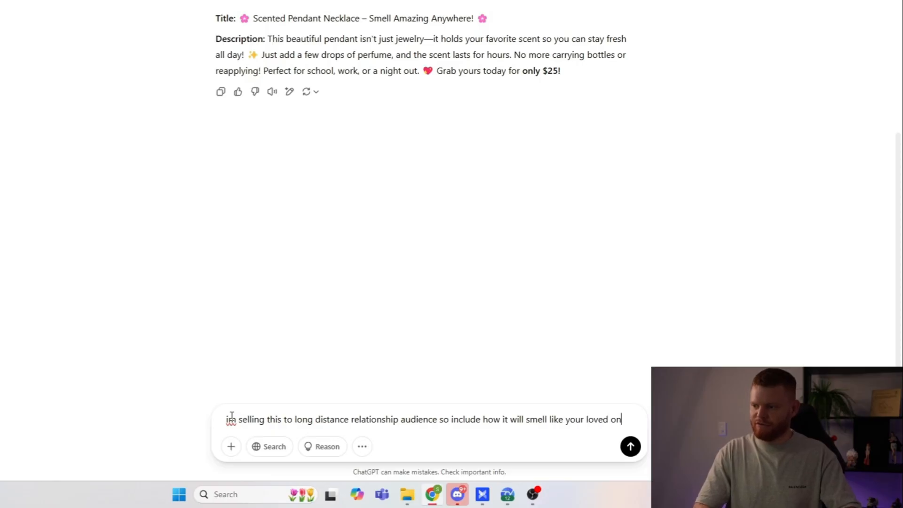
pyautogui.write('e for')
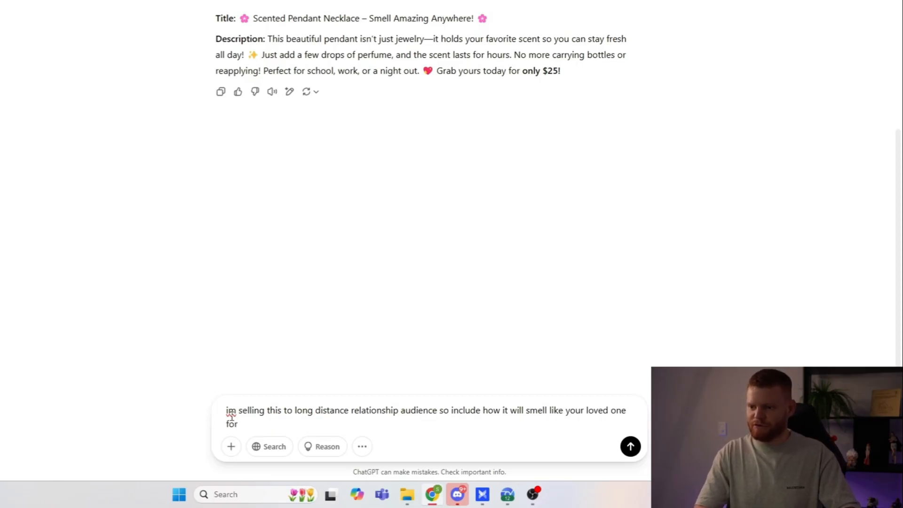
pyautogui.write('ever')
pyautogui.press('Return')
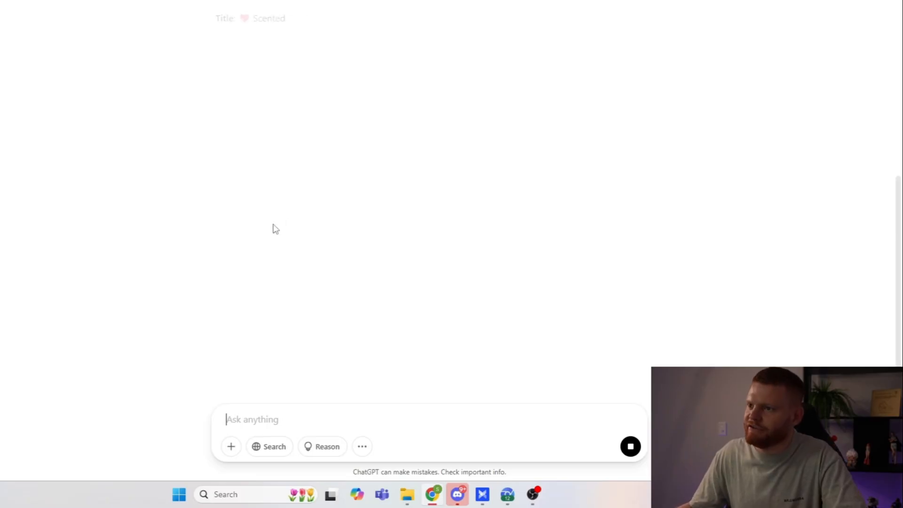
# Step: Copy "Keep Their Scent Close Forever" from the ChatGPT title and use it as the Image with text heading in the Shopify theme editor
pyautogui.moveTo(329, 19); pyautogui.dragTo(454, 21)
pyautogui.hotkey('ctrl', 'c')
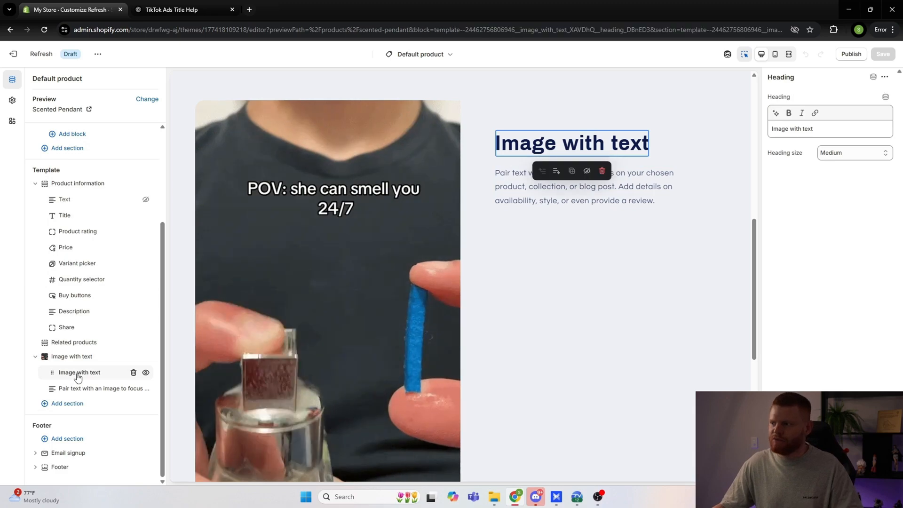
pyautogui.moveTo(828, 129); pyautogui.dragTo(772, 132)
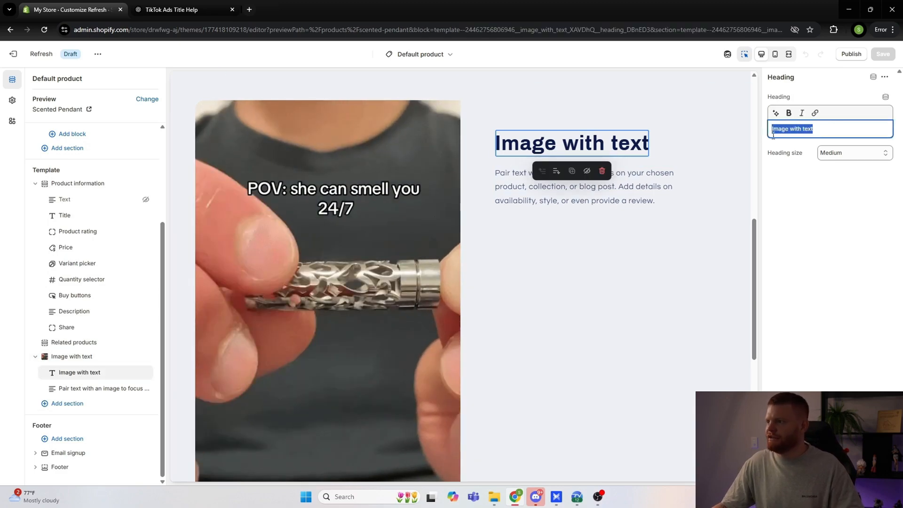
pyautogui.hotkey('ctrl', 'v')
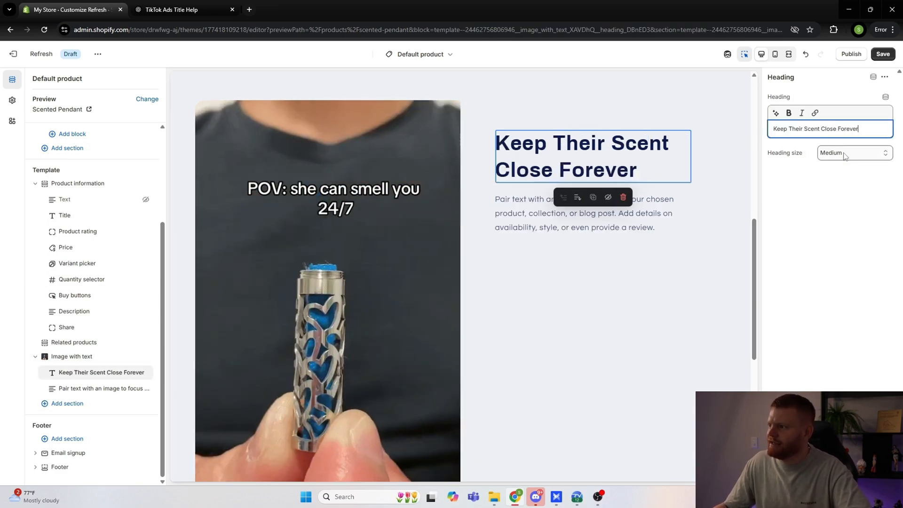
# Step: Switch to the mobile preview and set the Image with text section's content alignment and mobile alignment to Center
pyautogui.click(845, 154)
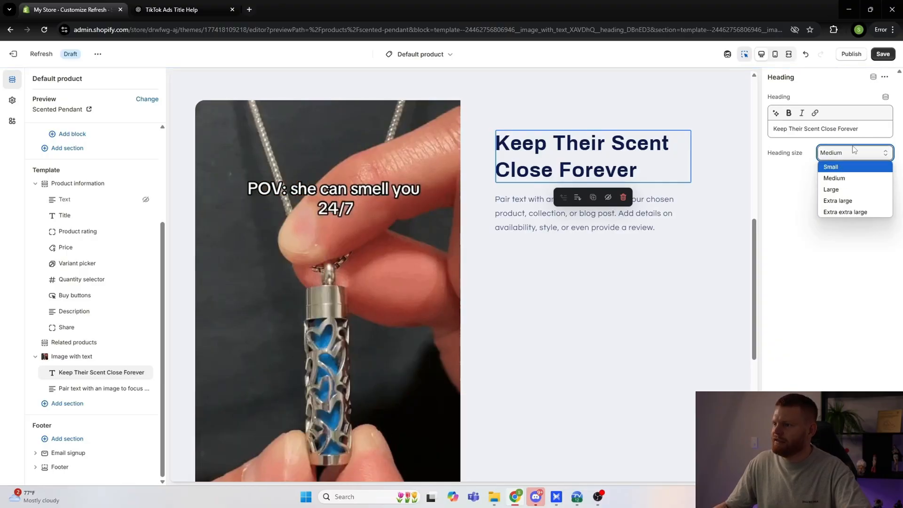
pyautogui.click(777, 59)
pyautogui.click(777, 56)
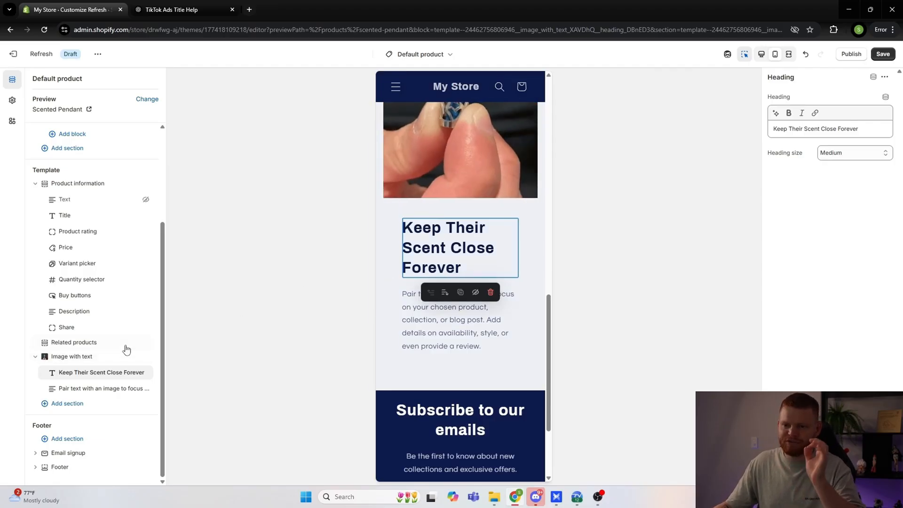
pyautogui.click(75, 359)
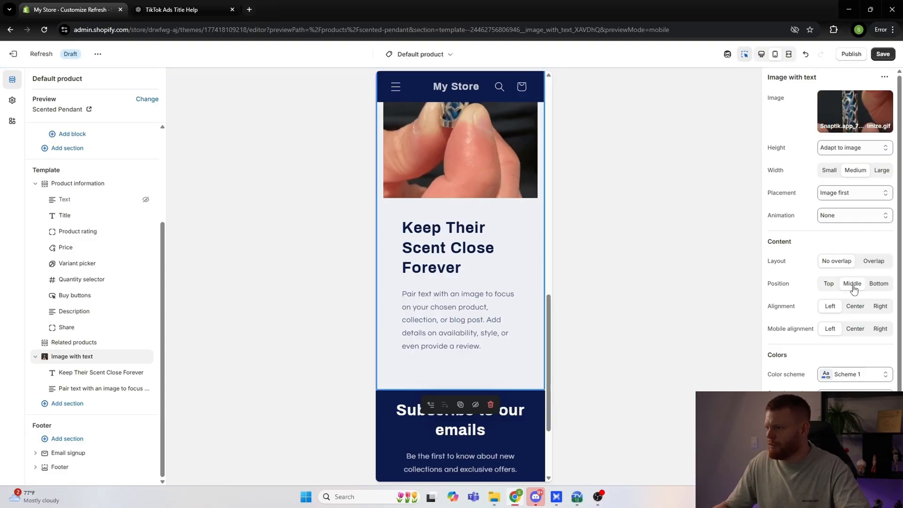
pyautogui.click(855, 310)
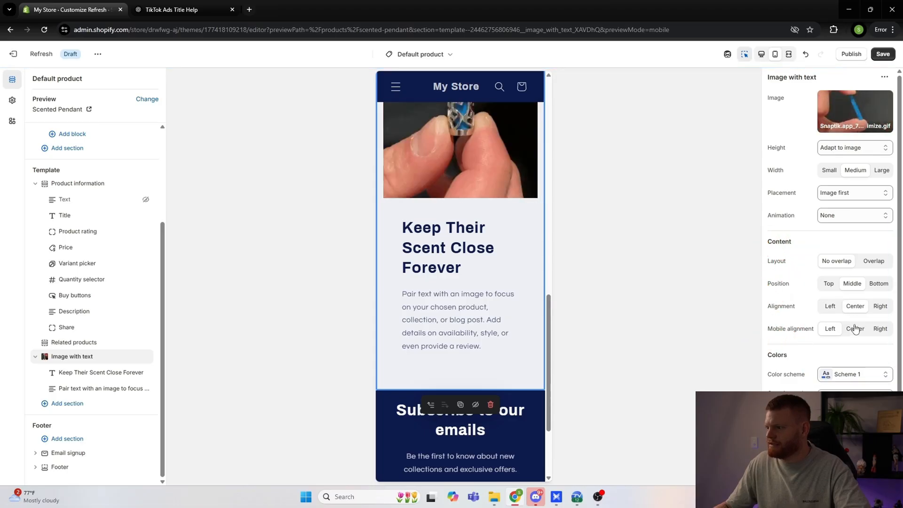
pyautogui.click(856, 329)
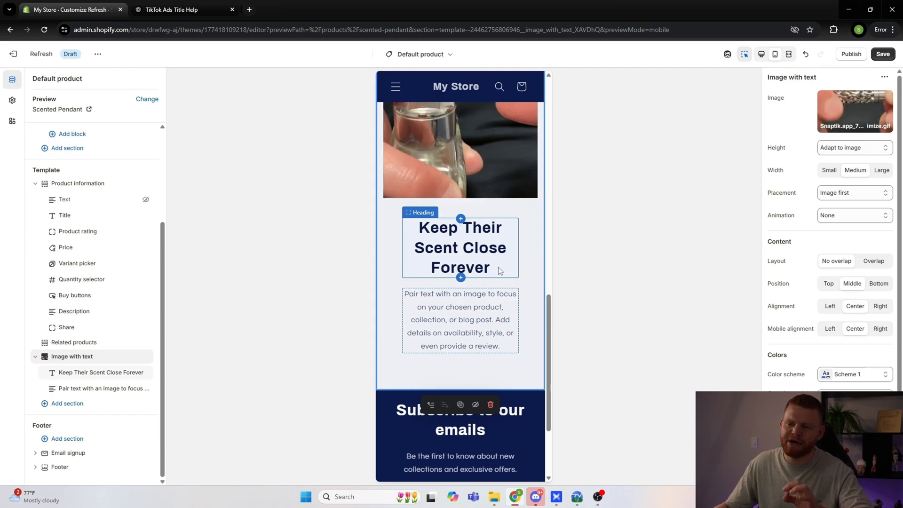
# Step: Replace the Image with text body with ChatGPT's description, from "Missing someone special?" to "the fragrance stays with you all day."
pyautogui.click(77, 389)
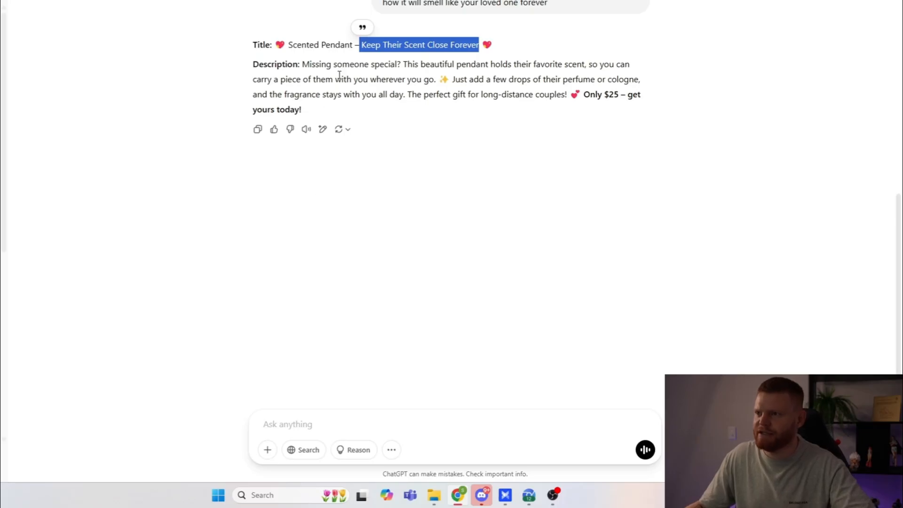
pyautogui.moveTo(405, 94); pyautogui.dragTo(298, 64)
pyautogui.hotkey('ctrl', 'c')
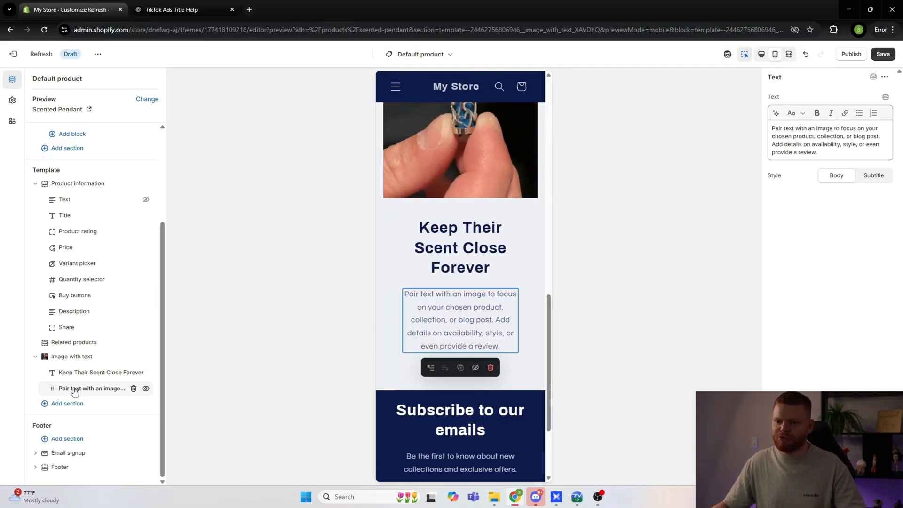
pyautogui.moveTo(827, 151); pyautogui.dragTo(797, 129)
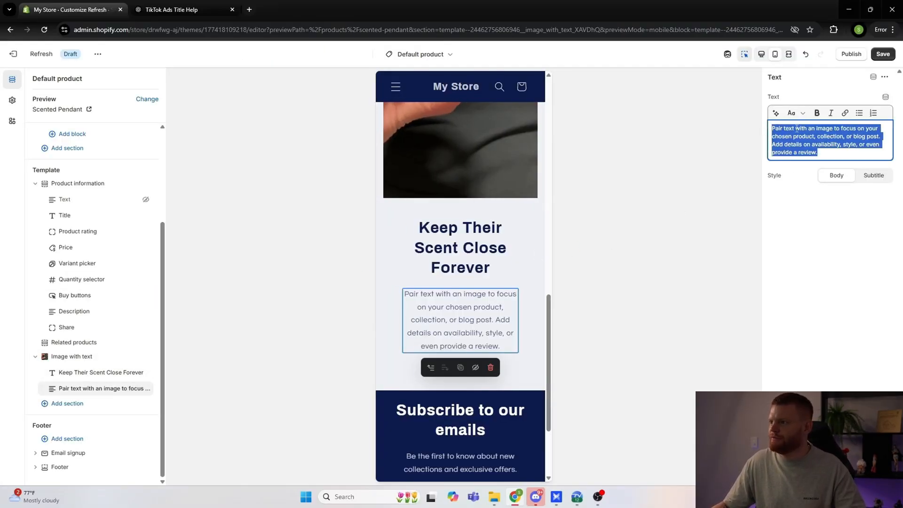
pyautogui.hotkey('ctrl', 'v')
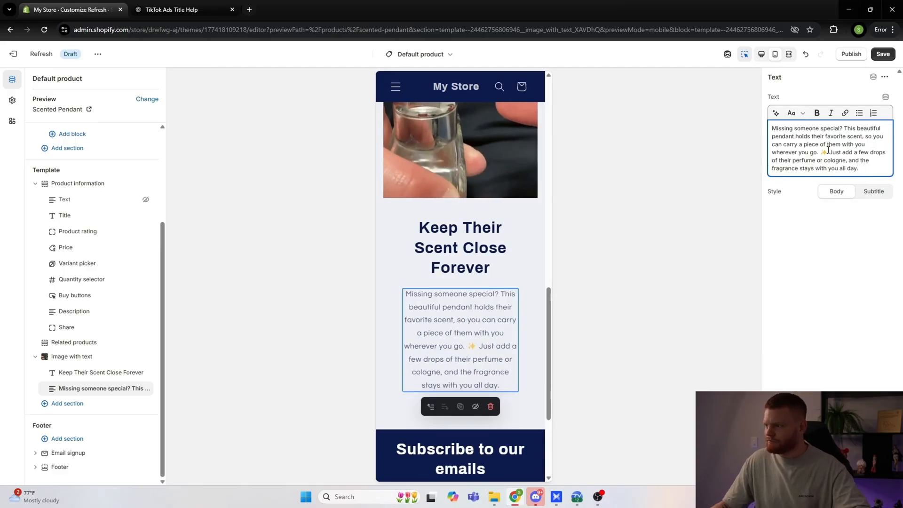
# Step: Start a new paragraph at "Just add a few drops" in the Image with text body and save the theme
pyautogui.scroll(-1, 471, 295)
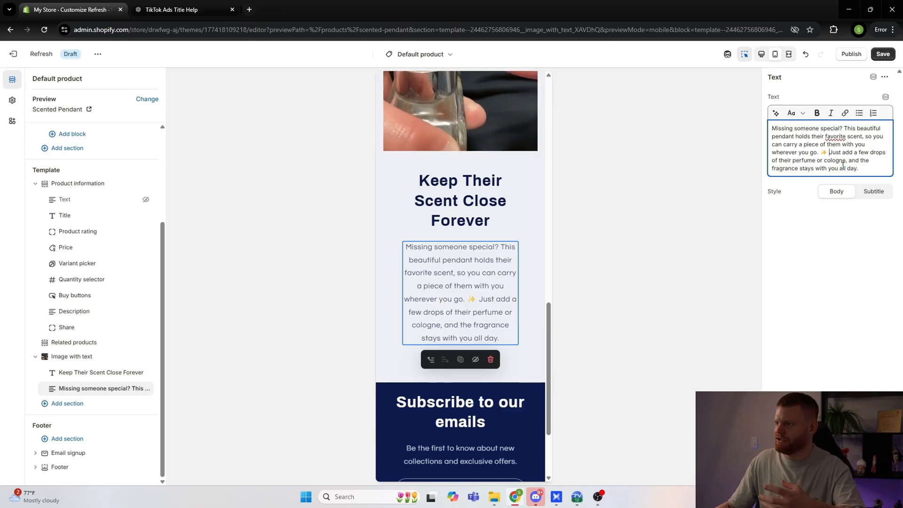
pyautogui.press('Return')
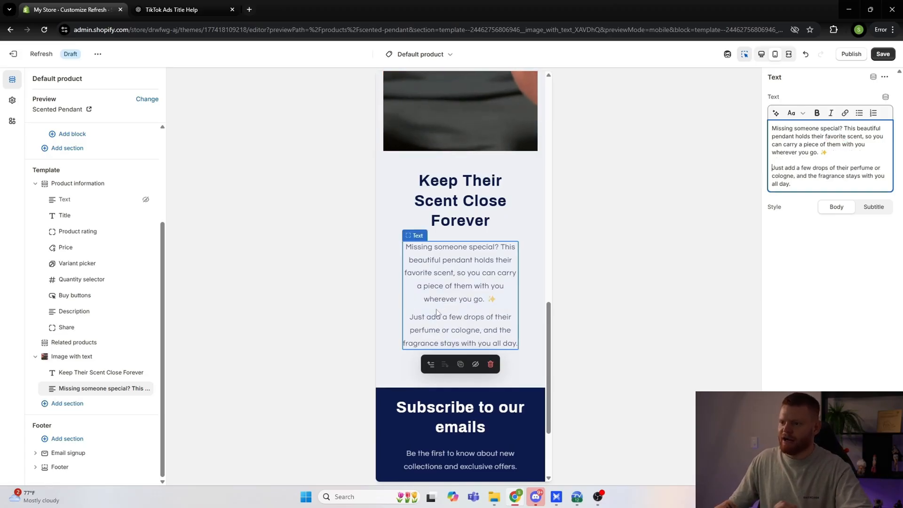
pyautogui.scroll(-1, 452, 297)
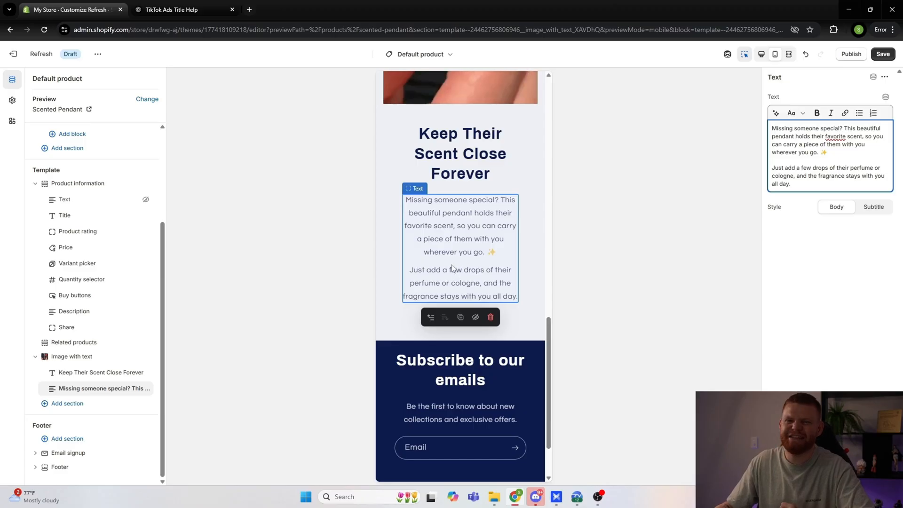
pyautogui.click(883, 55)
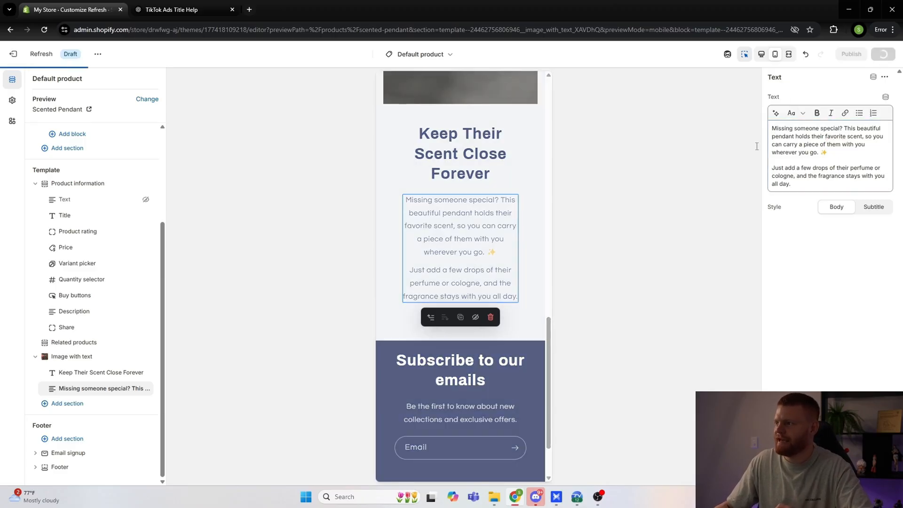
# Step: Examine the finished Image with text section in the mobile preview and browse the section types available for the product template
pyautogui.click(614, 222)
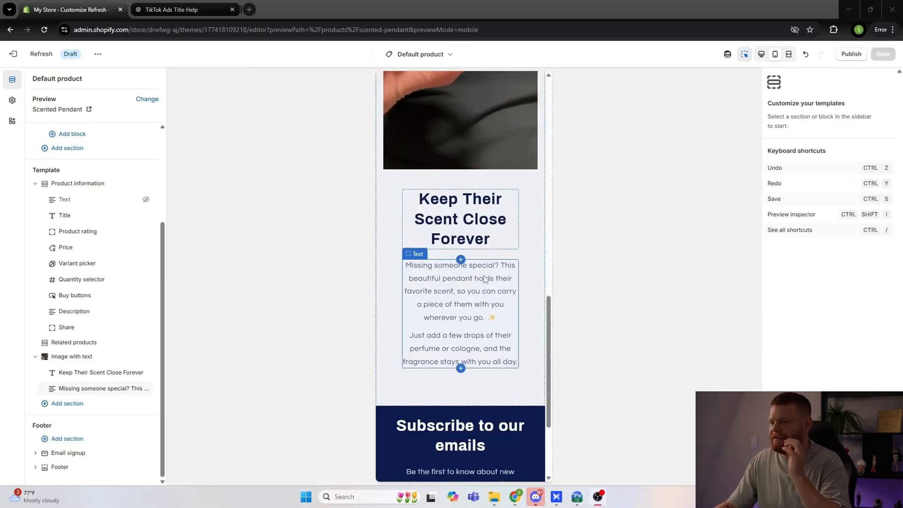
pyautogui.scroll(-1, 470, 306)
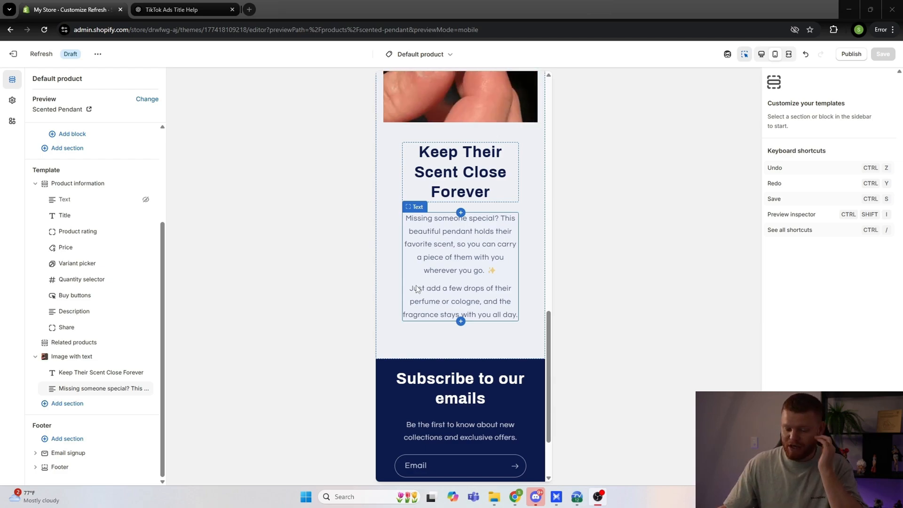
pyautogui.click(79, 406)
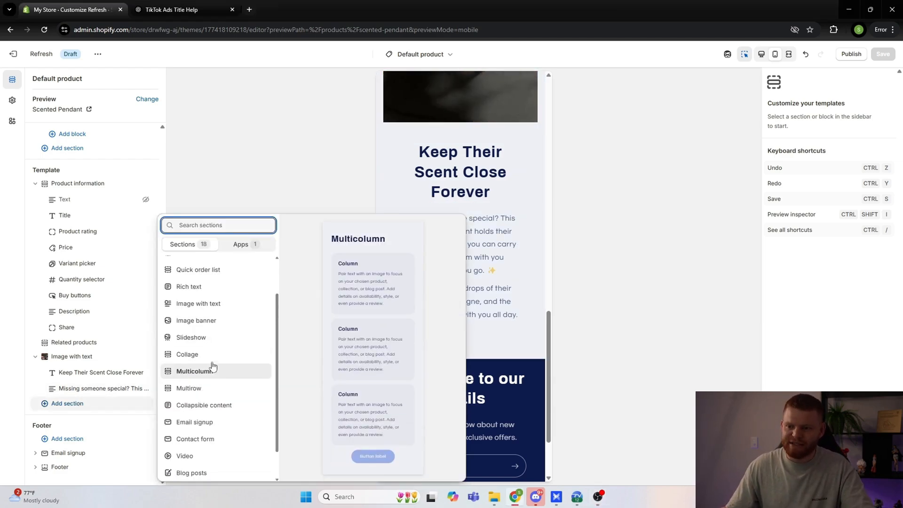
pyautogui.scroll(-1, 212, 366)
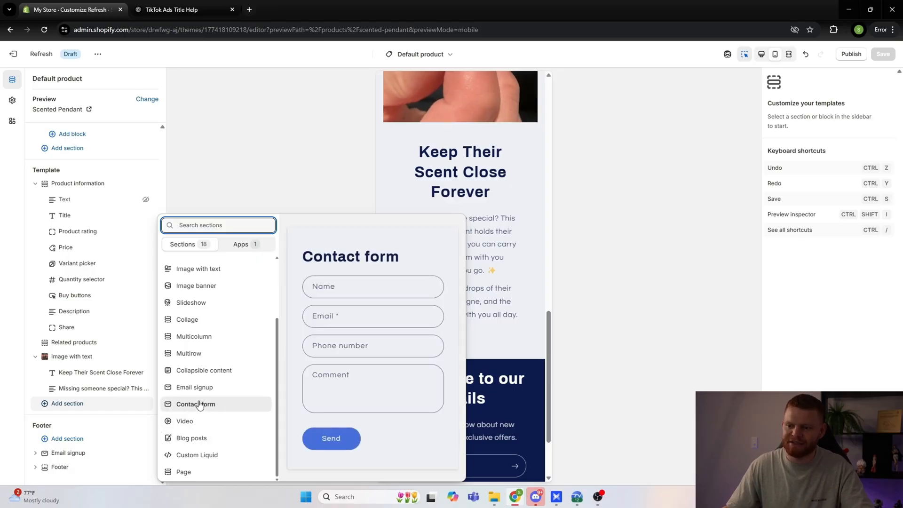
pyautogui.scroll(3, 193, 440)
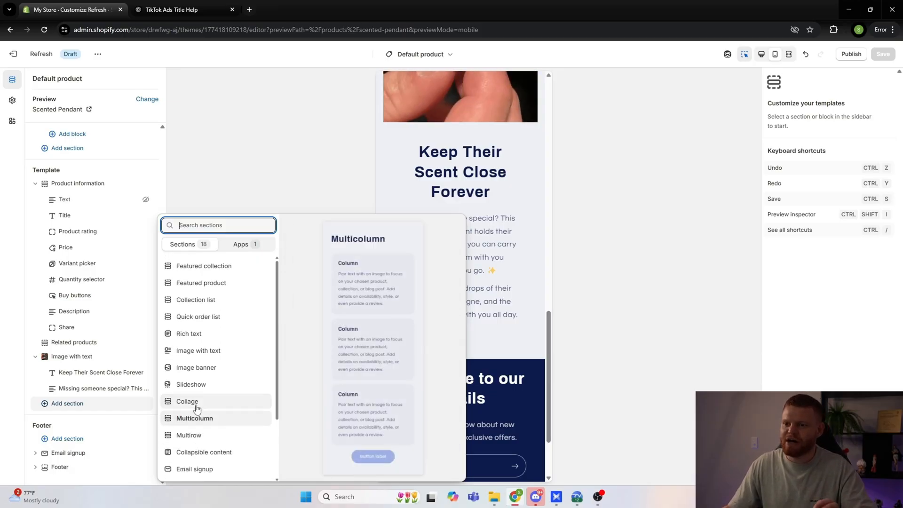
pyautogui.click(272, 162)
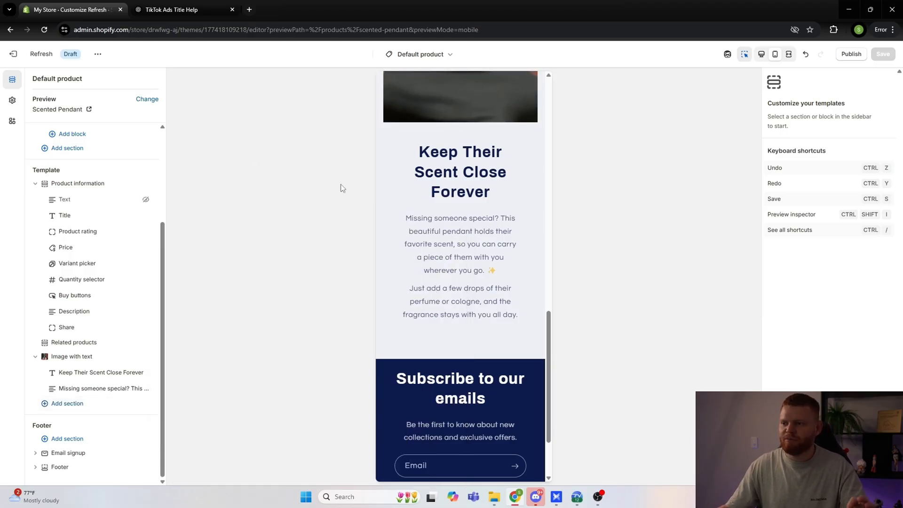
pyautogui.moveTo(101, 334)
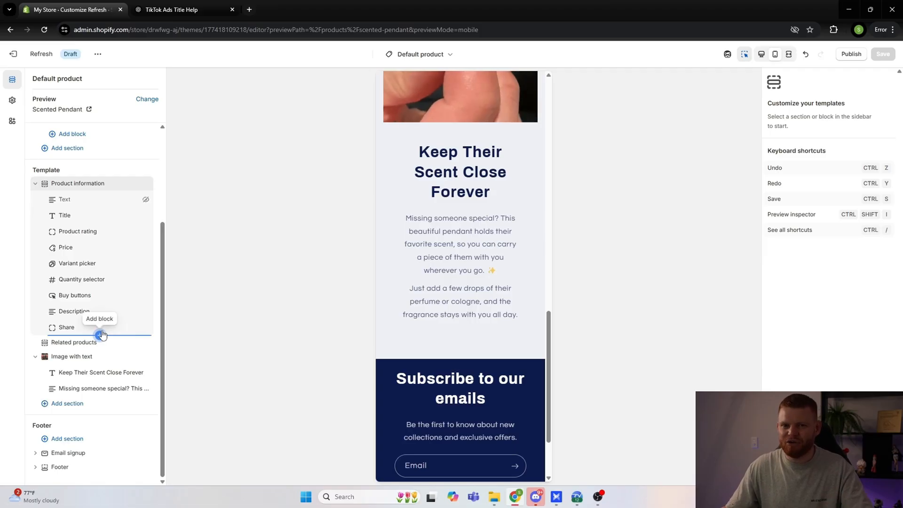
pyautogui.moveTo(107, 363)
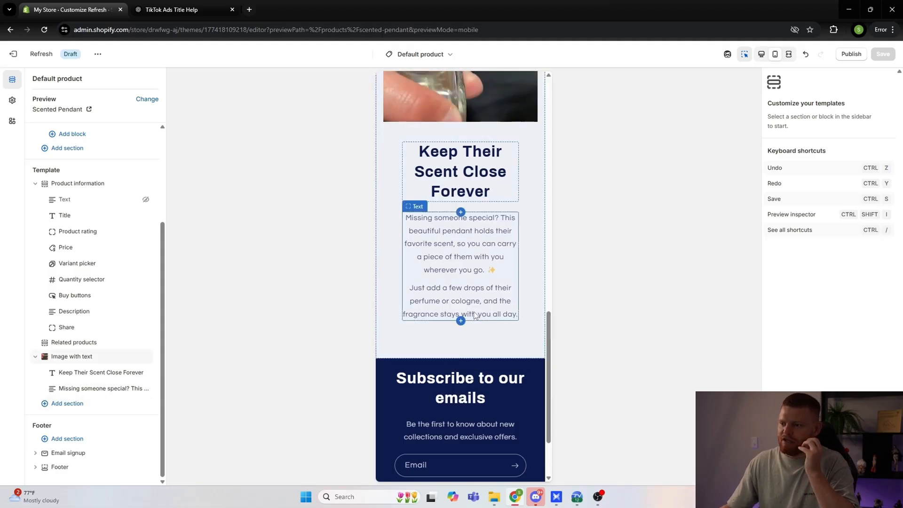
# Step: Add a Multicolumn section below the Image with text section and look over its default columns in the preview
pyautogui.click(68, 404)
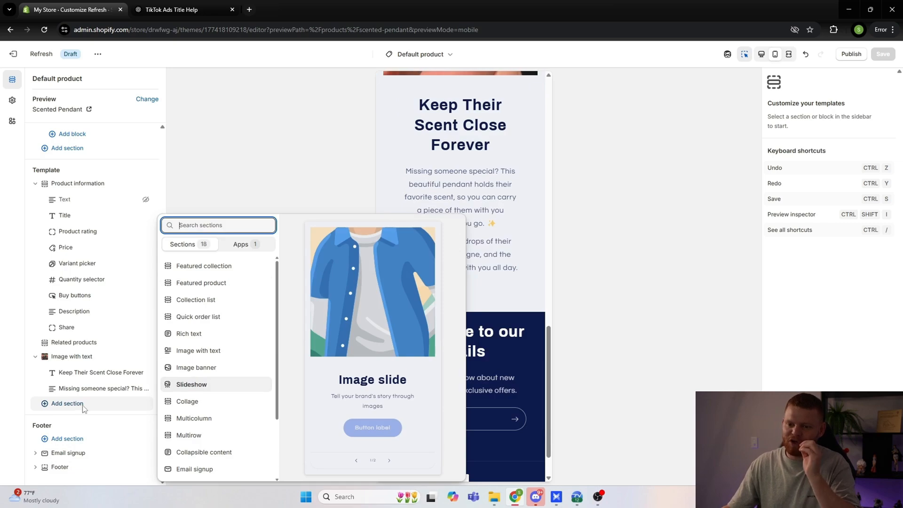
pyautogui.scroll(-1, 201, 381)
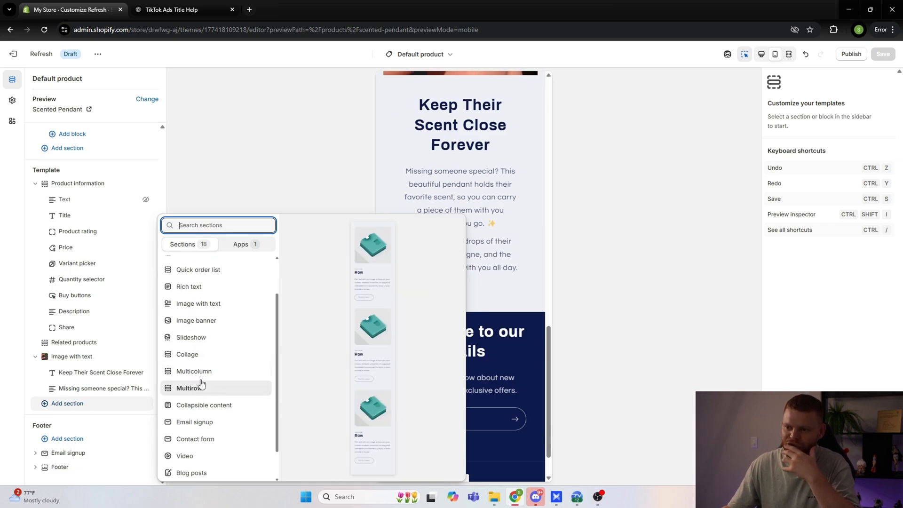
pyautogui.click(201, 374)
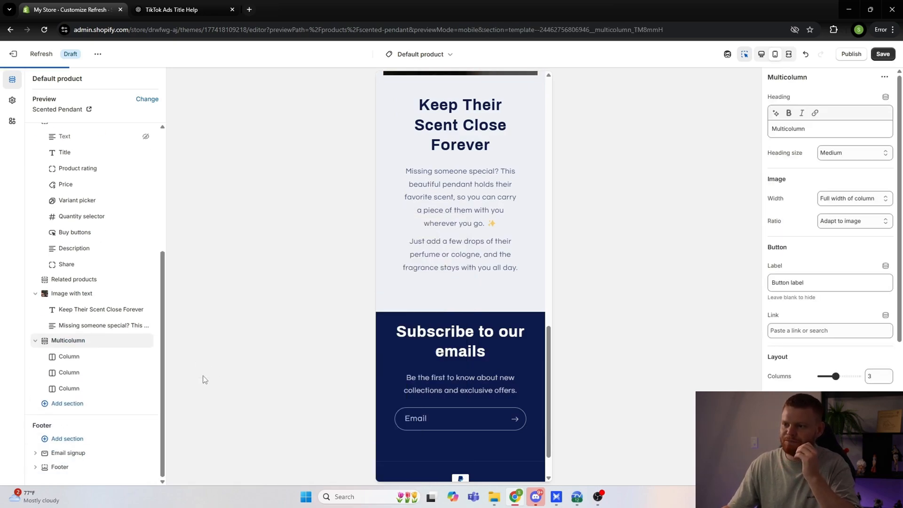
pyautogui.scroll(-5, 458, 361)
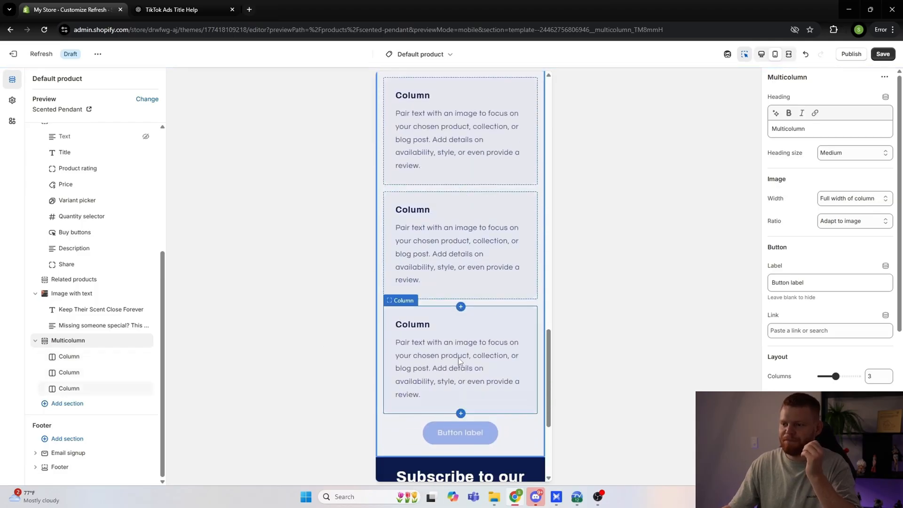
pyautogui.scroll(1, 459, 358)
pyautogui.scroll(1, 460, 361)
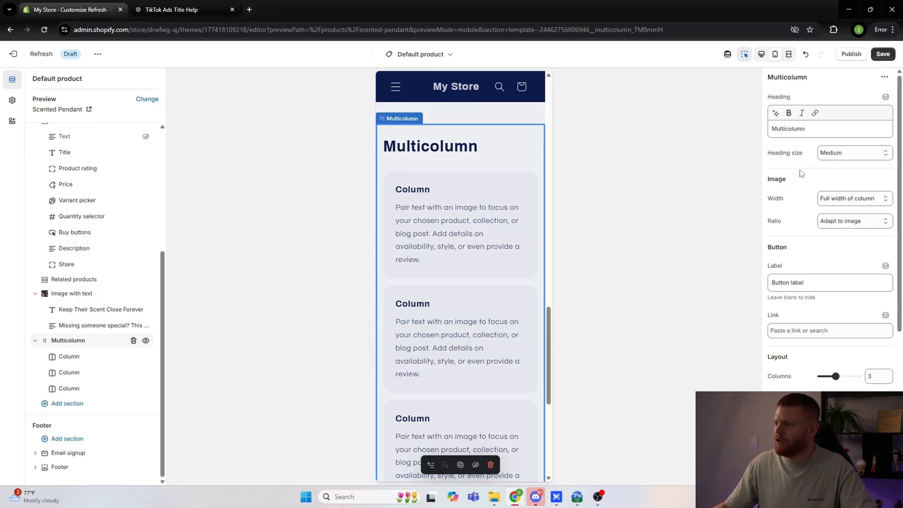
# Step: Clear the Multicolumn section's button label so the section has no button
pyautogui.scroll(-1, 799, 196)
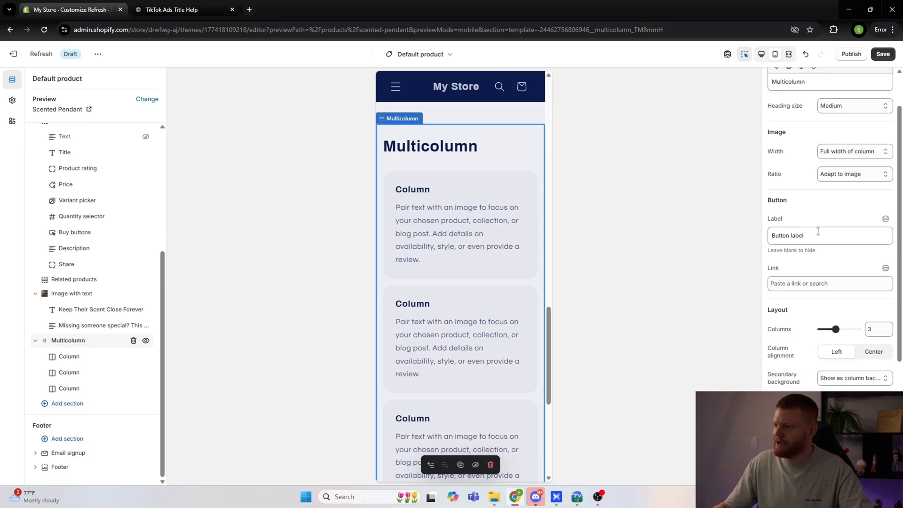
pyautogui.tripleClick(799, 235)
pyautogui.scroll(1, 508, 252)
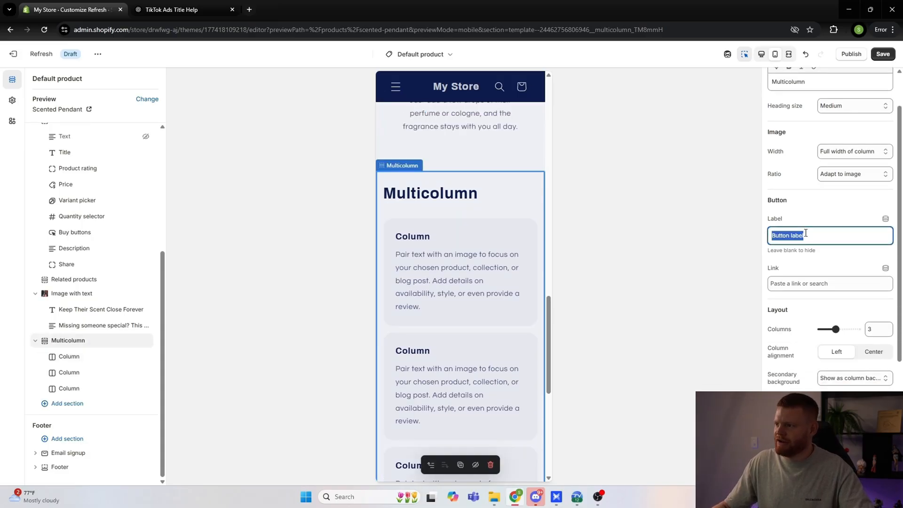
pyautogui.press('BackSpace')
pyautogui.click(821, 217)
pyautogui.scroll(-4, 468, 264)
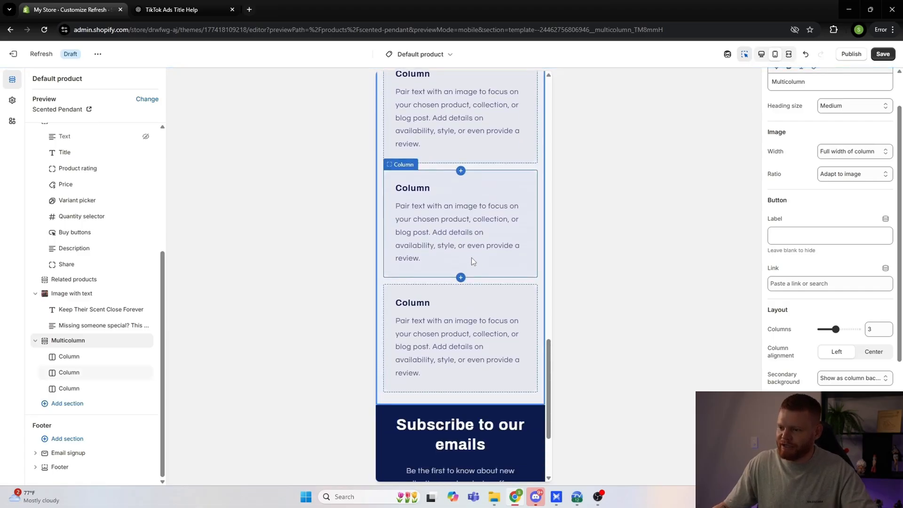
# Step: Enable the mobile carousel for the Multicolumn section and test moving forward and back between its columns
pyautogui.scroll(3, 489, 312)
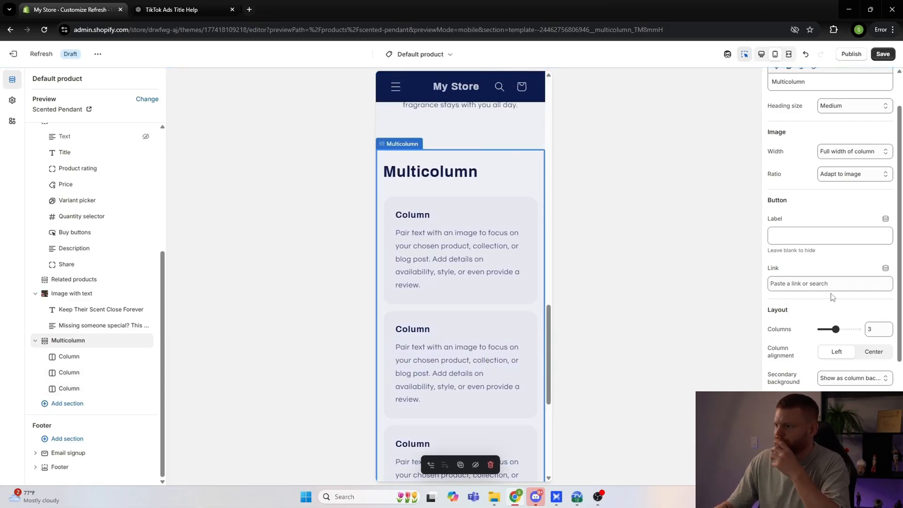
pyautogui.scroll(-3, 833, 296)
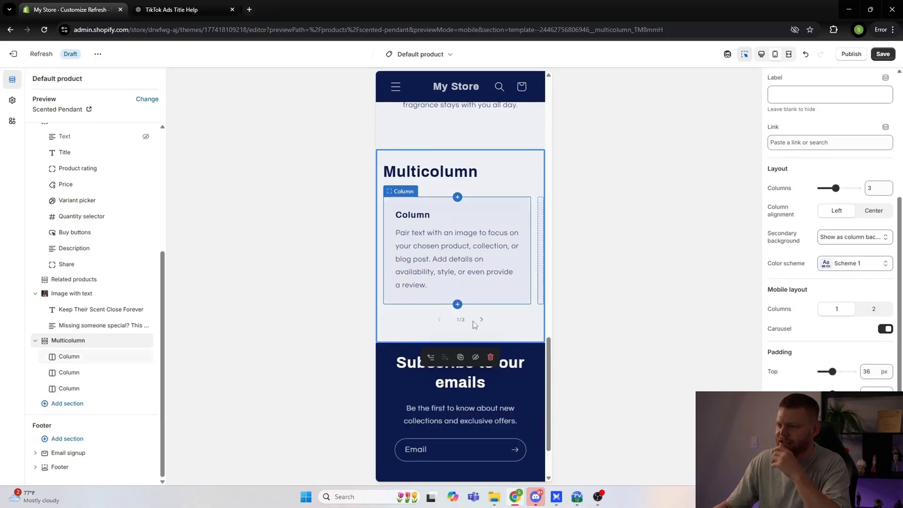
pyautogui.click(484, 320)
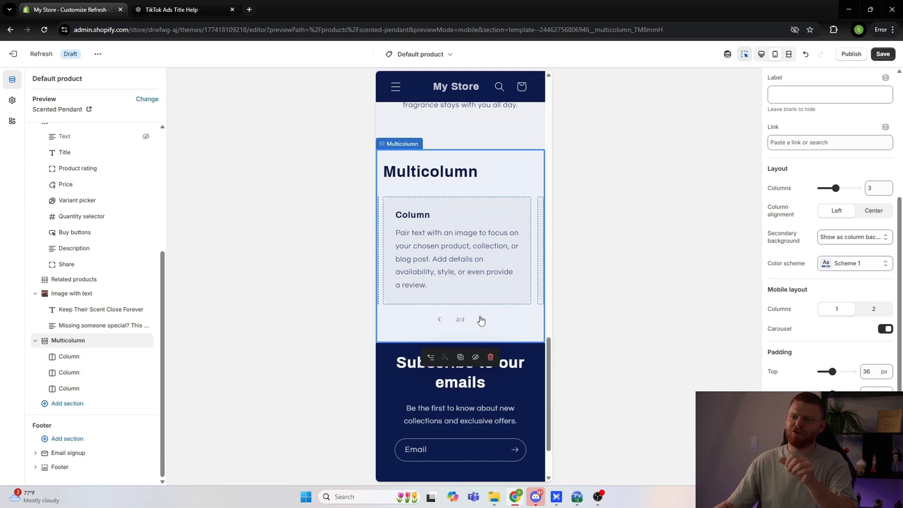
pyautogui.click(438, 320)
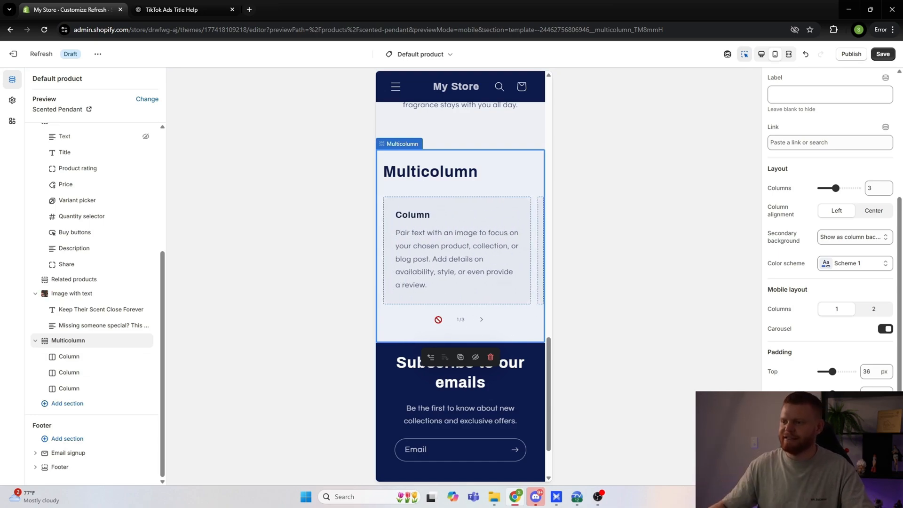
pyautogui.scroll(4, 817, 301)
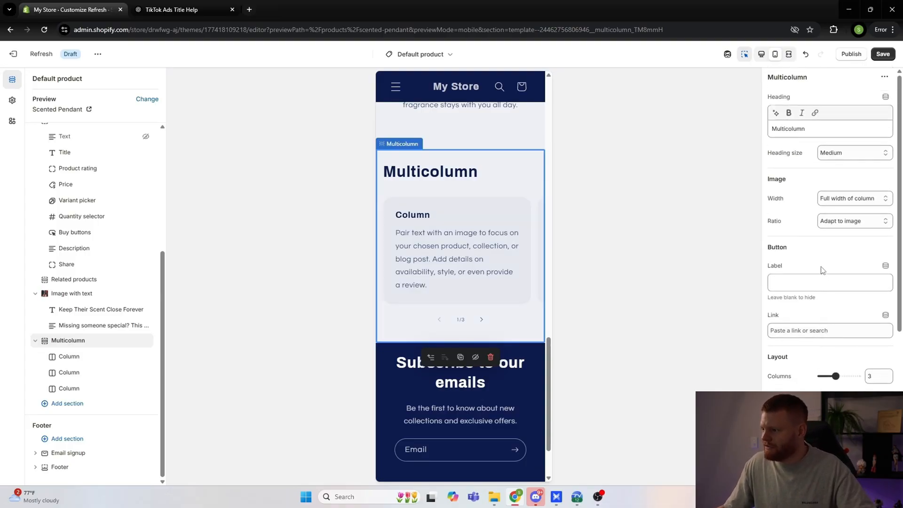
# Step: Set the Multicolumn section's column alignment to Center and its secondary background to None
pyautogui.click(872, 399)
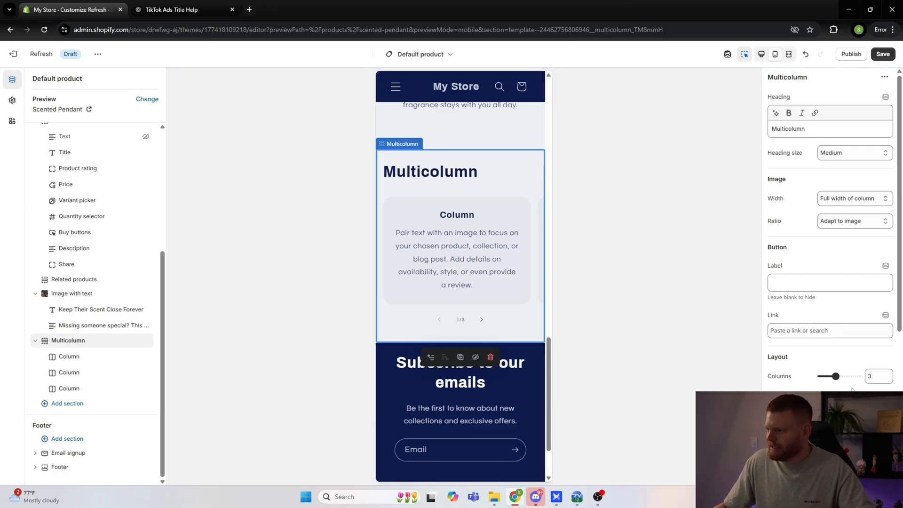
pyautogui.scroll(-2, 840, 382)
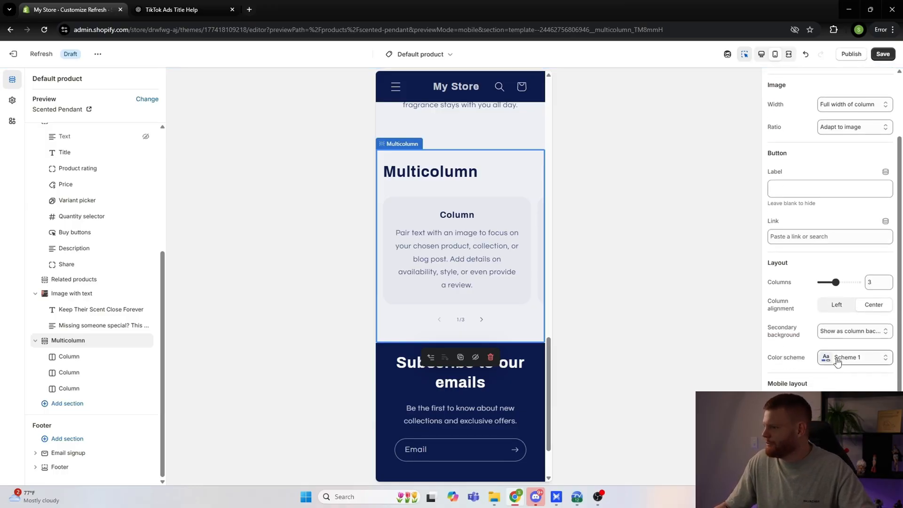
pyautogui.scroll(-1, 837, 361)
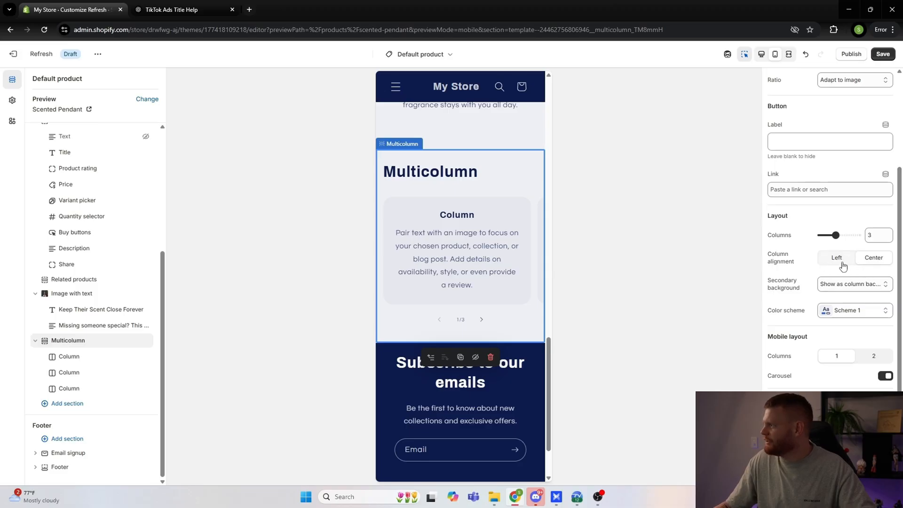
pyautogui.click(830, 288)
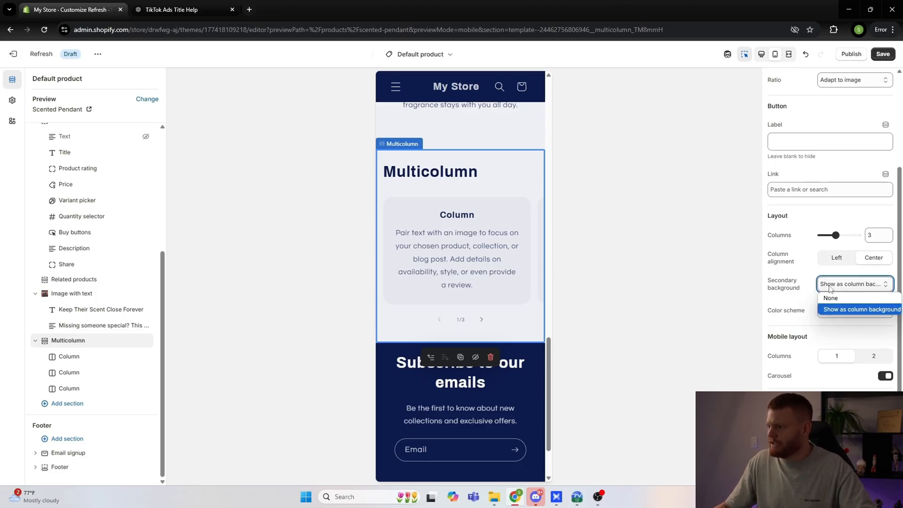
pyautogui.click(835, 299)
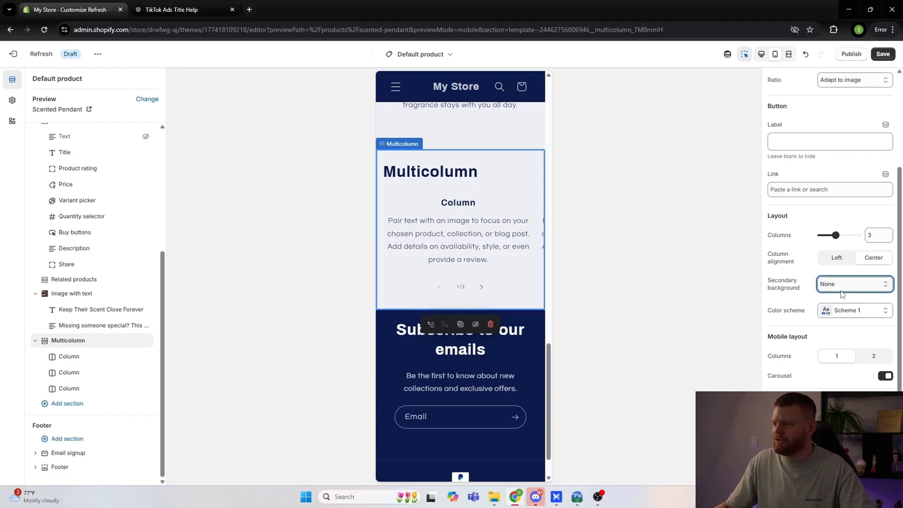
pyautogui.click(845, 285)
pyautogui.click(842, 308)
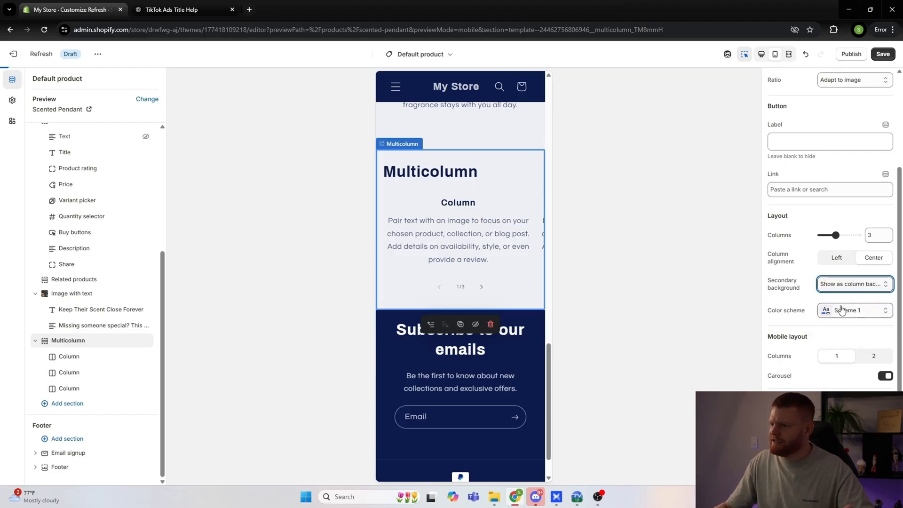
pyautogui.click(847, 284)
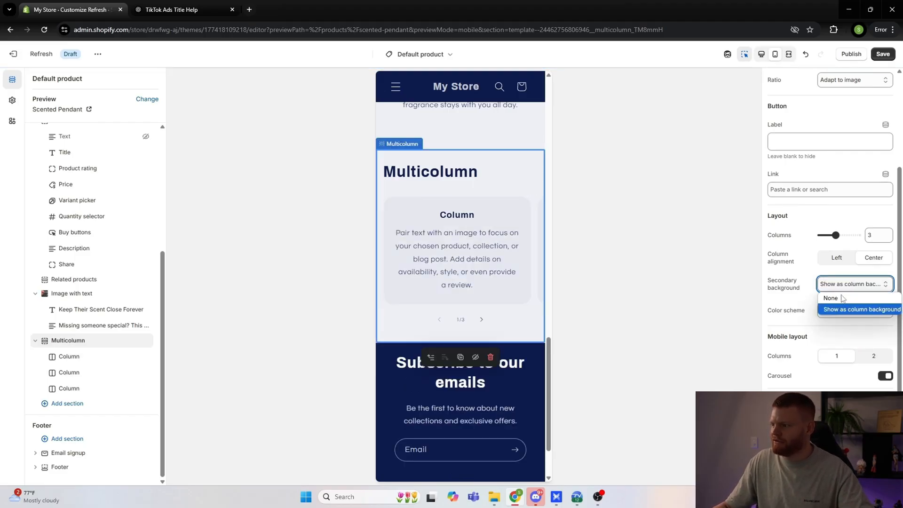
pyautogui.click(835, 297)
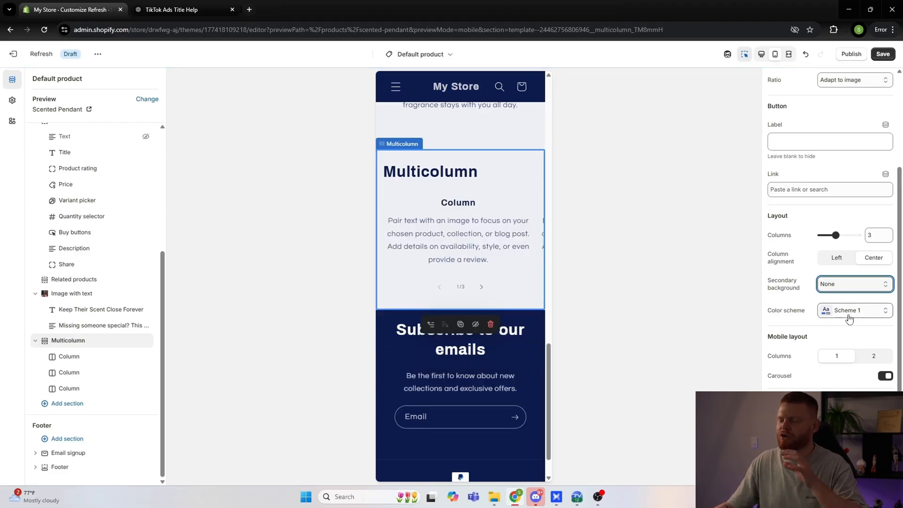
# Step: Check the Multicolumn section's remaining layout settings and image width options, keeping Full width of column
pyautogui.scroll(-1, 846, 321)
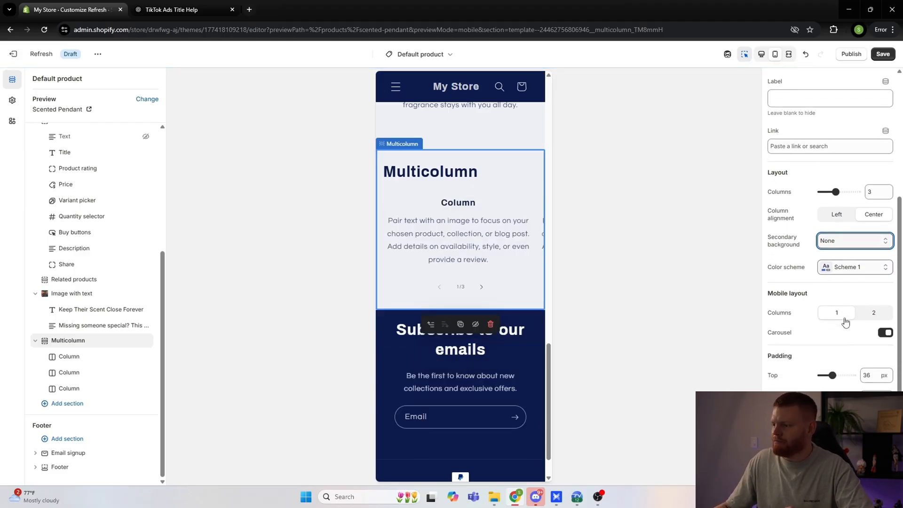
pyautogui.scroll(4, 843, 320)
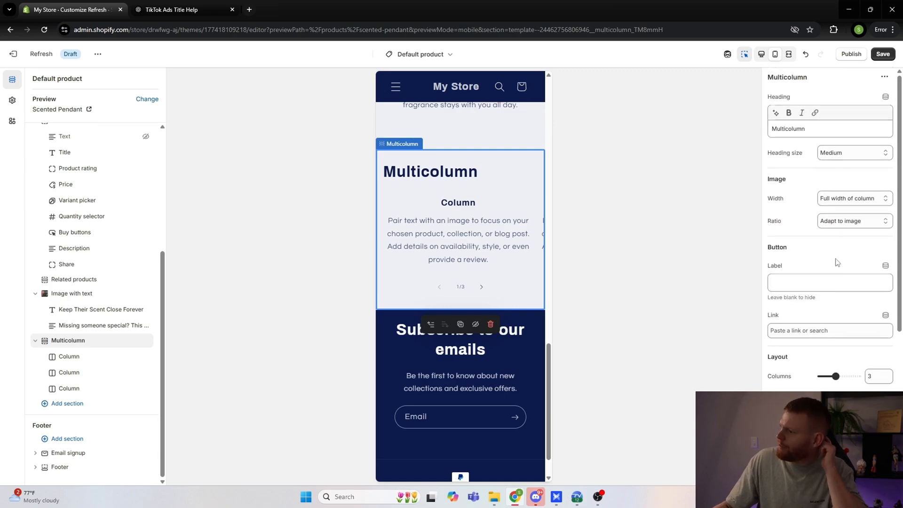
pyautogui.click(838, 200)
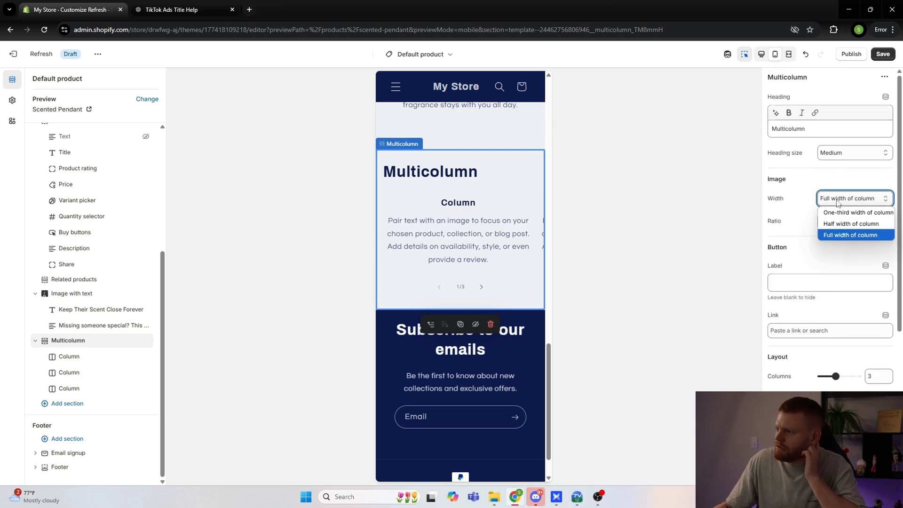
pyautogui.click(829, 235)
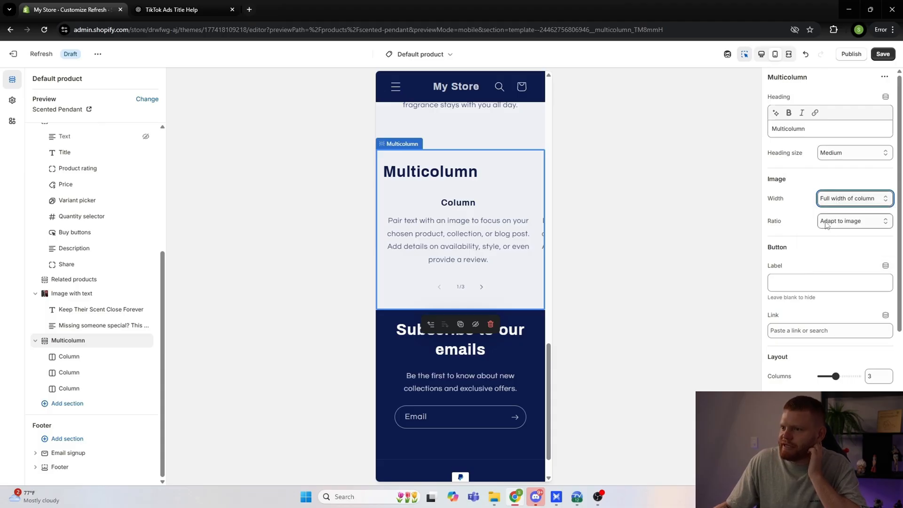
# Step: Replace the Multicolumn section's heading with "Happy Lovers"
pyautogui.click(808, 133)
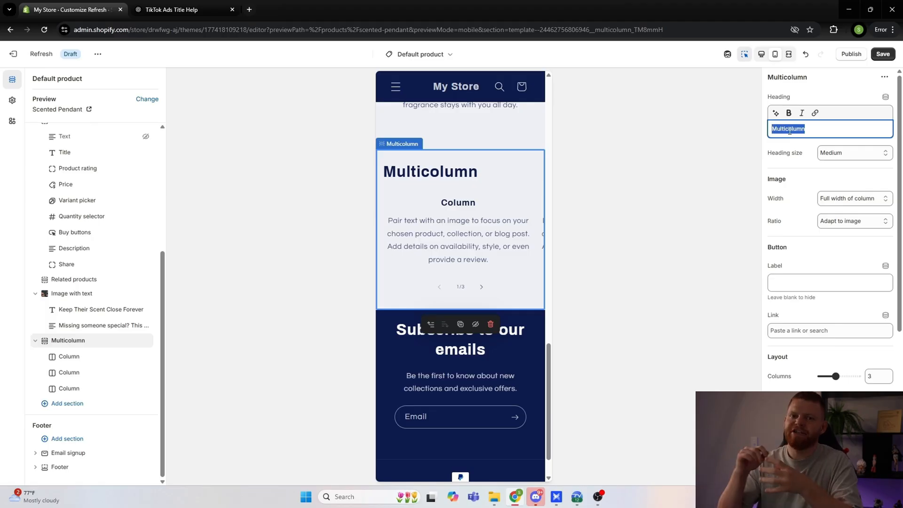
pyautogui.write('Tes')
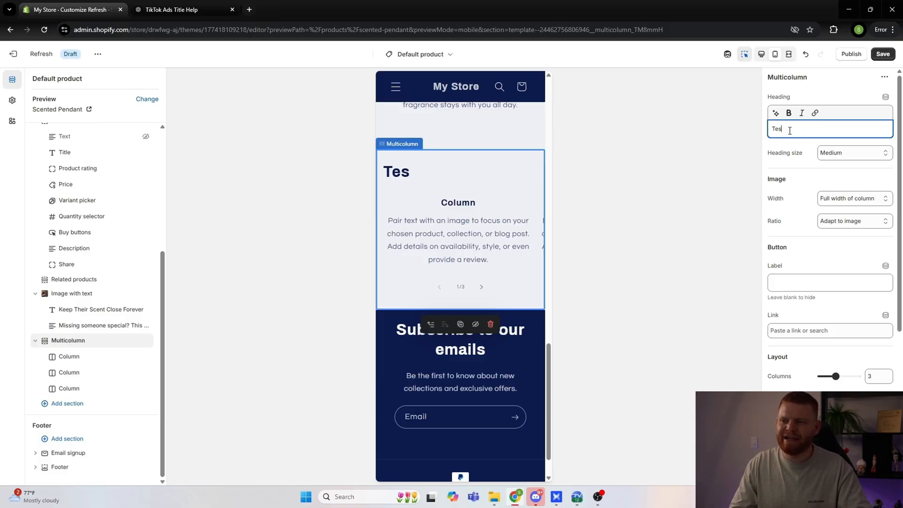
pyautogui.press('BackSpace')
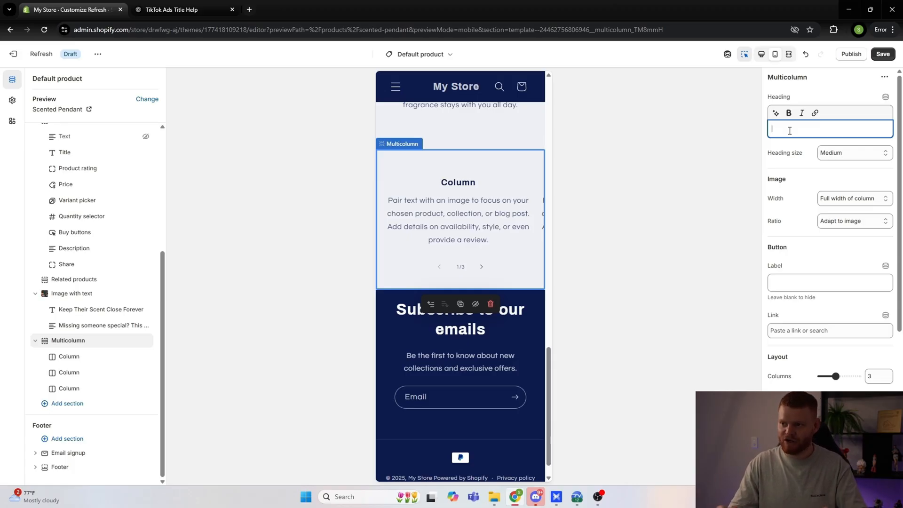
pyautogui.write('Happy Lovers')
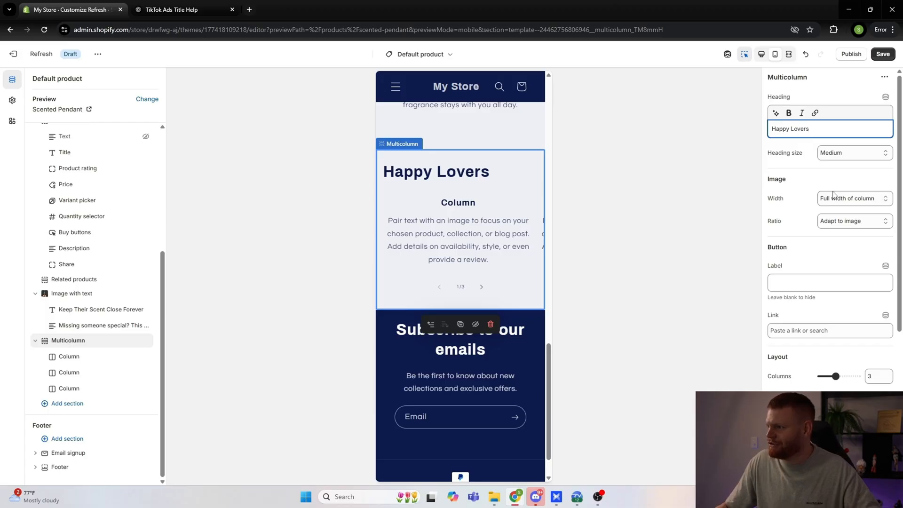
pyautogui.scroll(-1, 833, 193)
pyautogui.scroll(1, 841, 186)
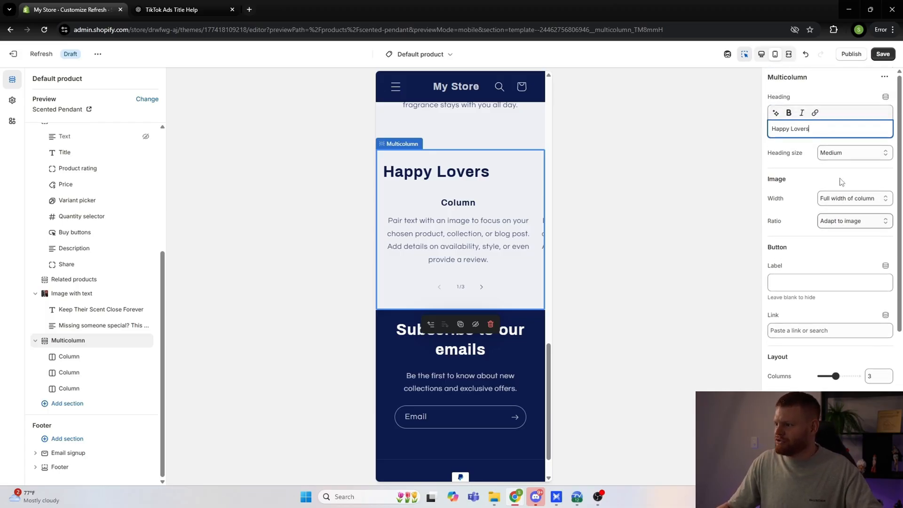
pyautogui.scroll(-2, 839, 195)
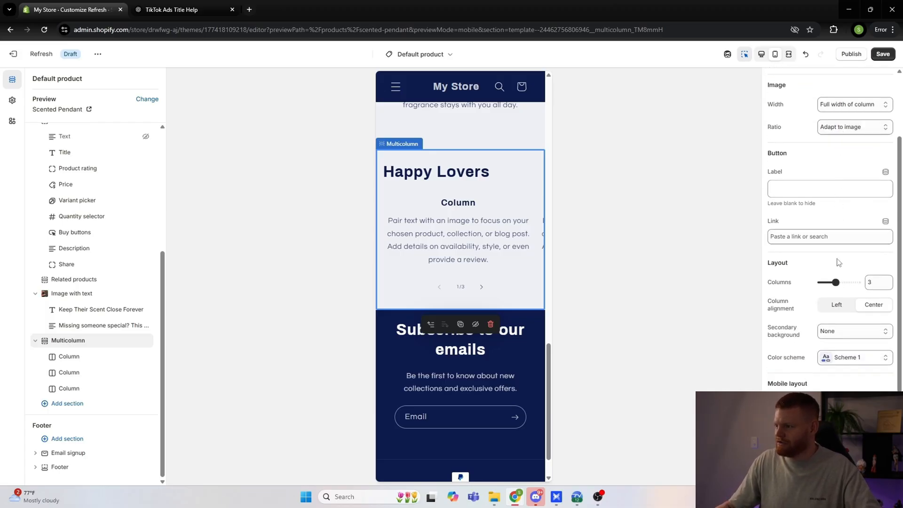
pyautogui.scroll(-2, 835, 311)
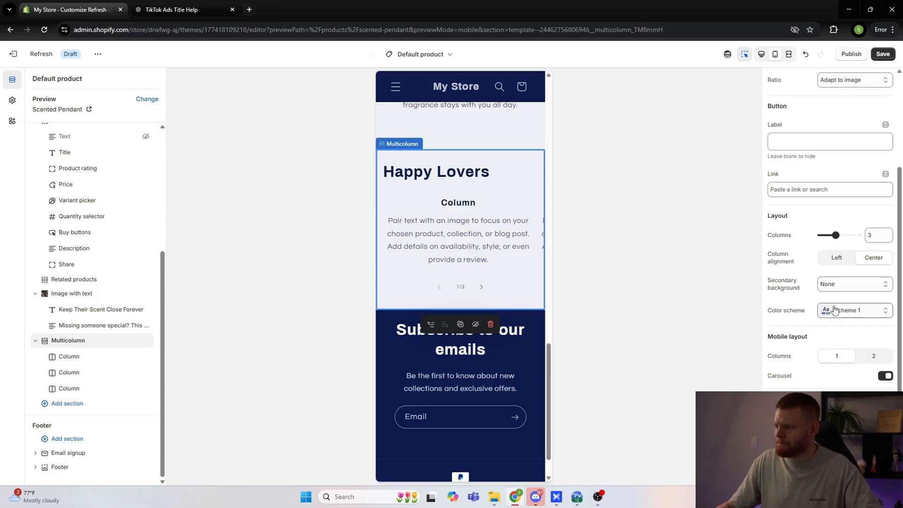
pyautogui.scroll(4, 836, 308)
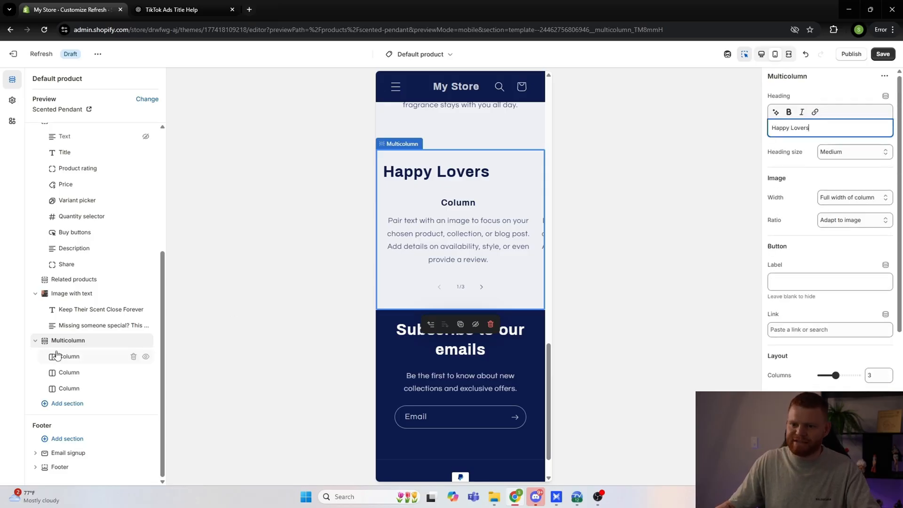
# Step: Add the existing PNG screenshot of the pendant held in a hand as the image of the first Multicolumn column
pyautogui.click(70, 357)
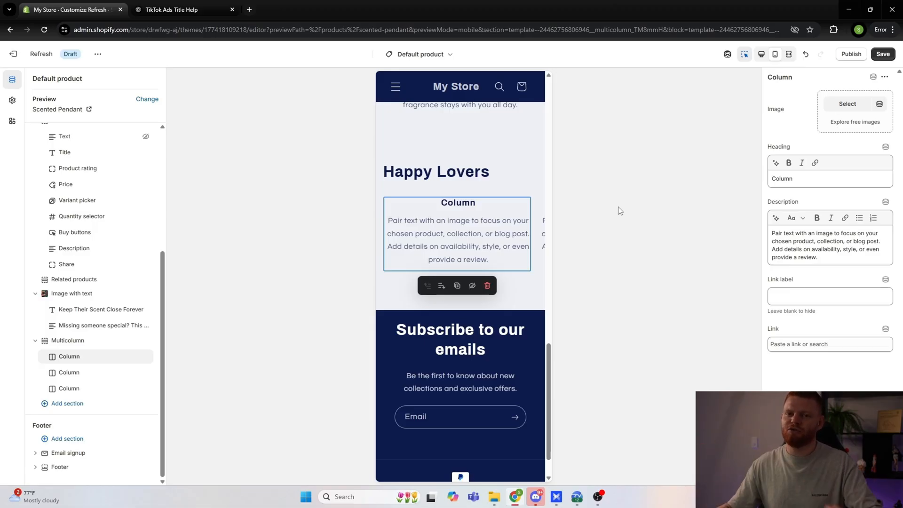
pyautogui.click(840, 105)
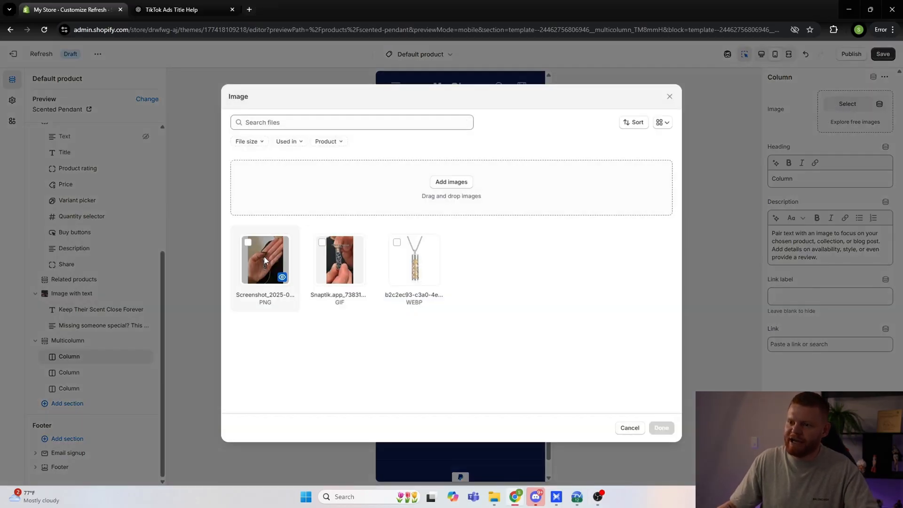
pyautogui.click(263, 255)
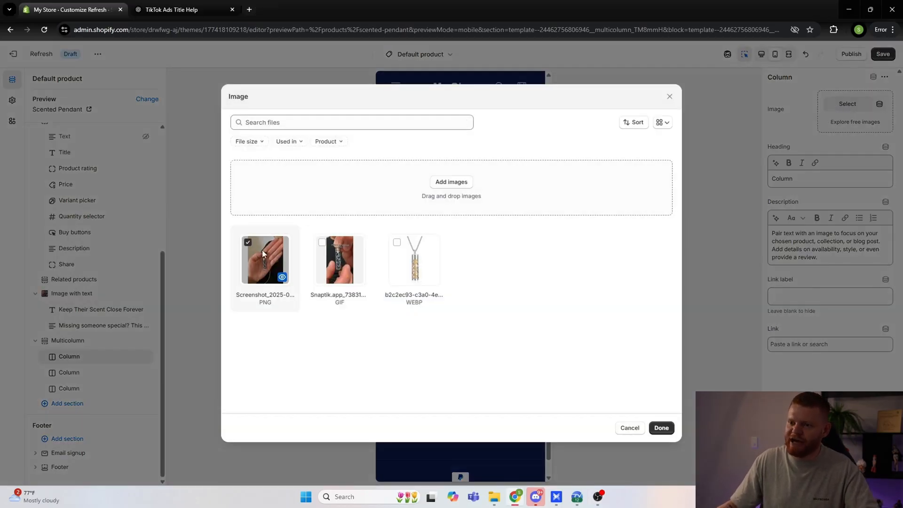
pyautogui.click(661, 428)
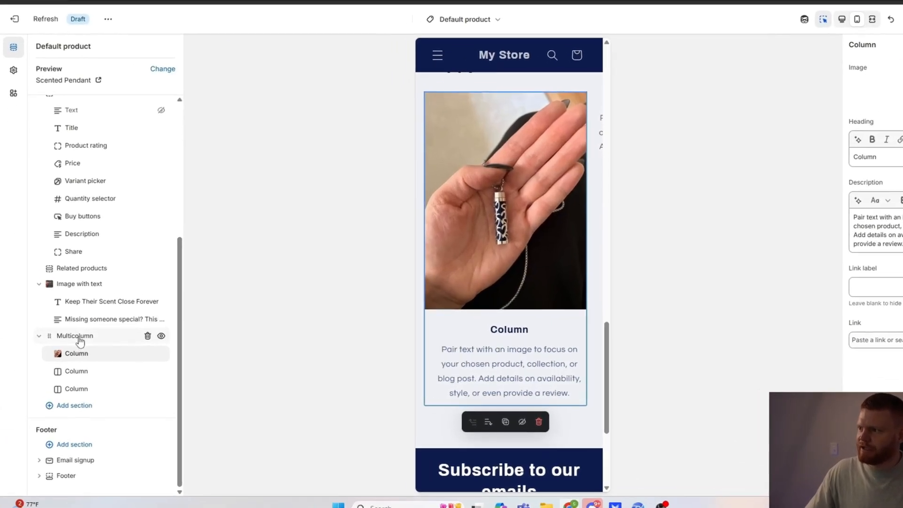
# Step: Set the Multicolumn section's image ratio to Circle
pyautogui.click(72, 343)
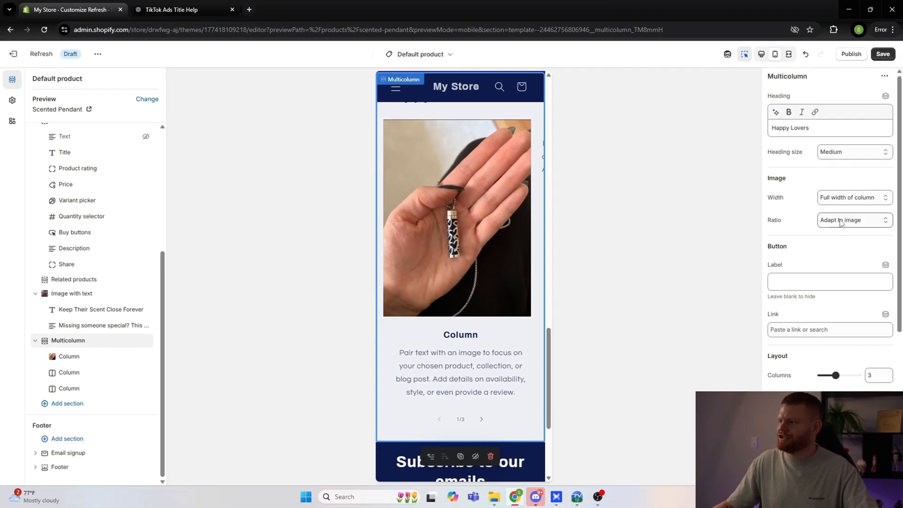
pyautogui.click(841, 225)
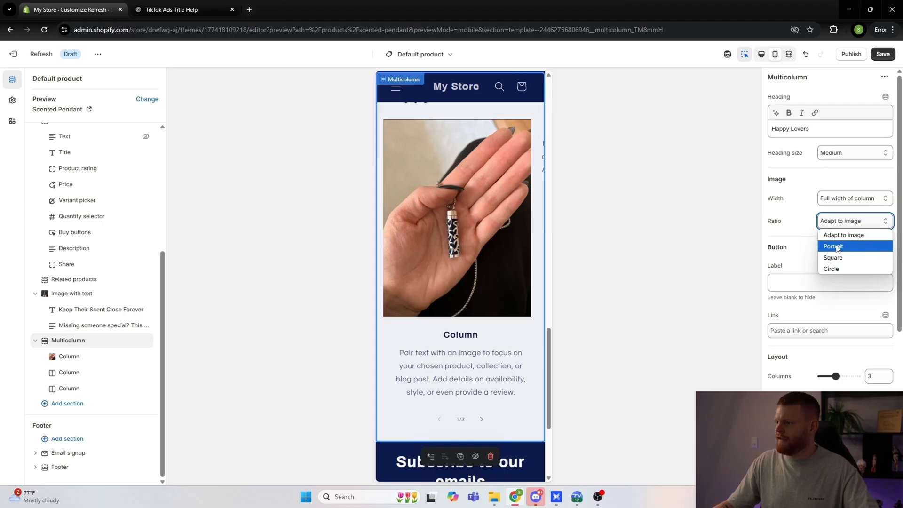
pyautogui.click(835, 266)
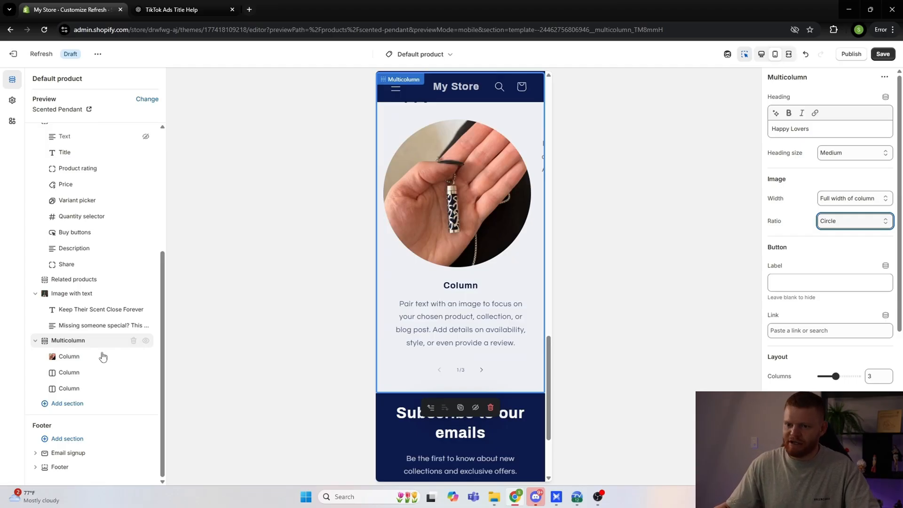
# Step: Search Google in a new tab for "5 stars to copy and paste" and copy the five yellow stars from the Emoji Combos page
pyautogui.click(72, 358)
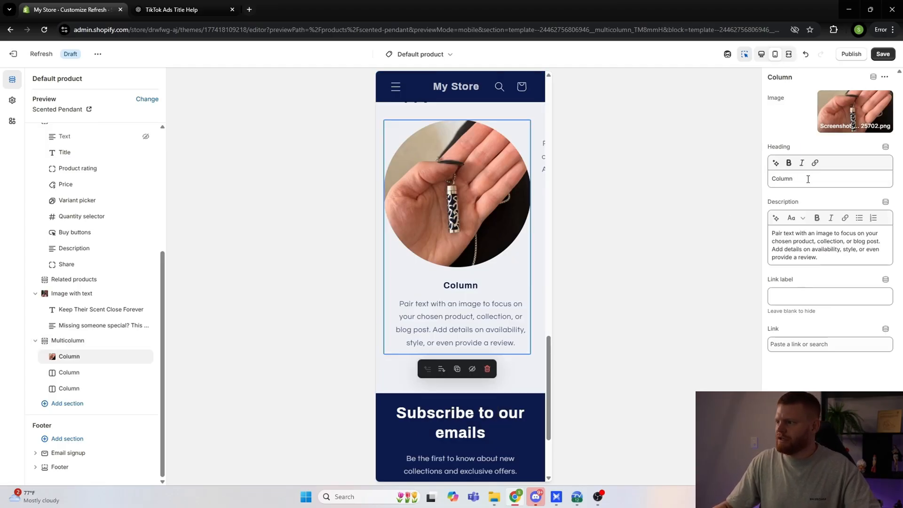
pyautogui.moveTo(804, 180); pyautogui.dragTo(762, 182)
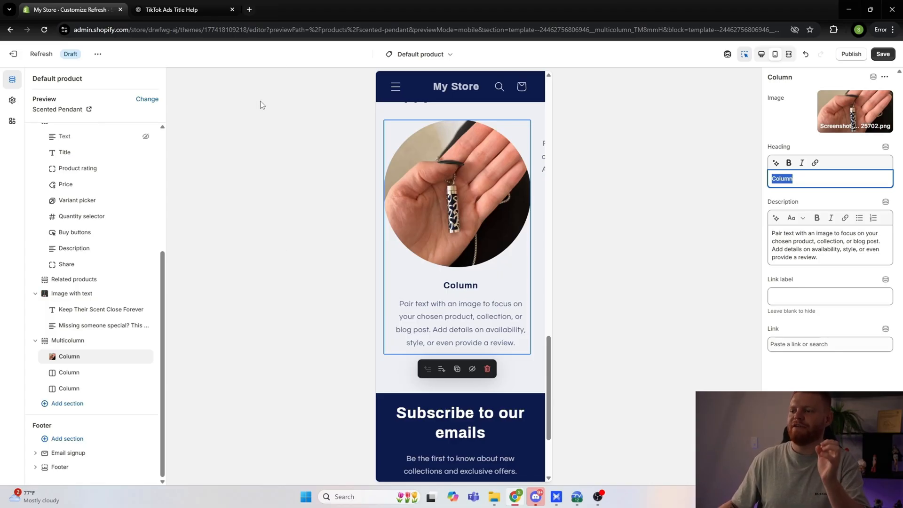
pyautogui.click(250, 11)
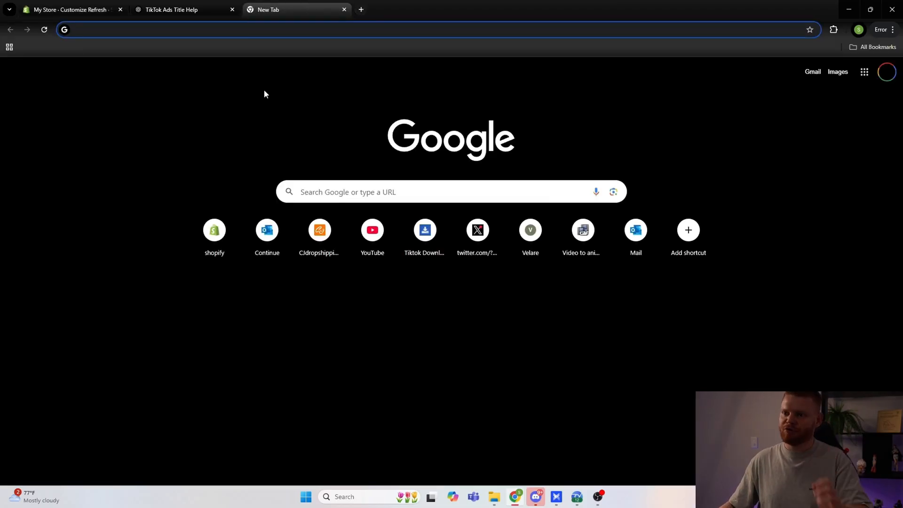
pyautogui.write('5 stars t')
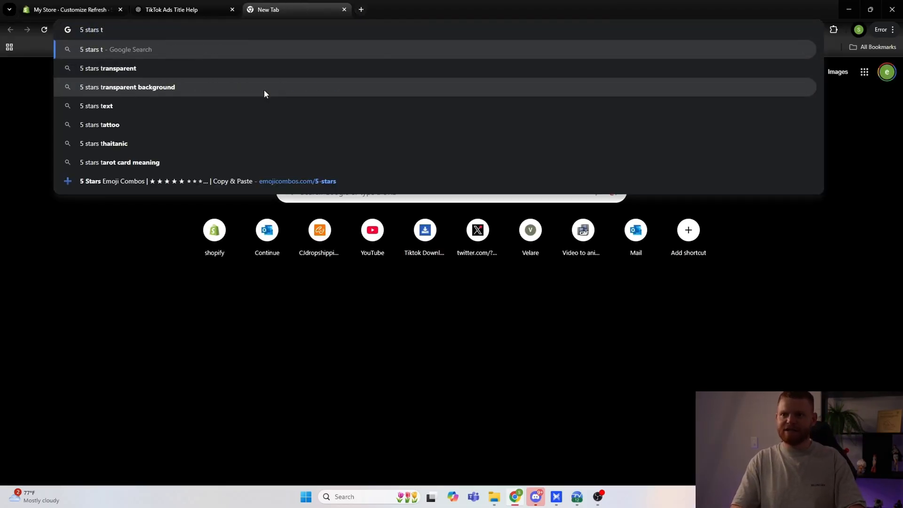
pyautogui.write('o copy and paste')
pyautogui.press('Return')
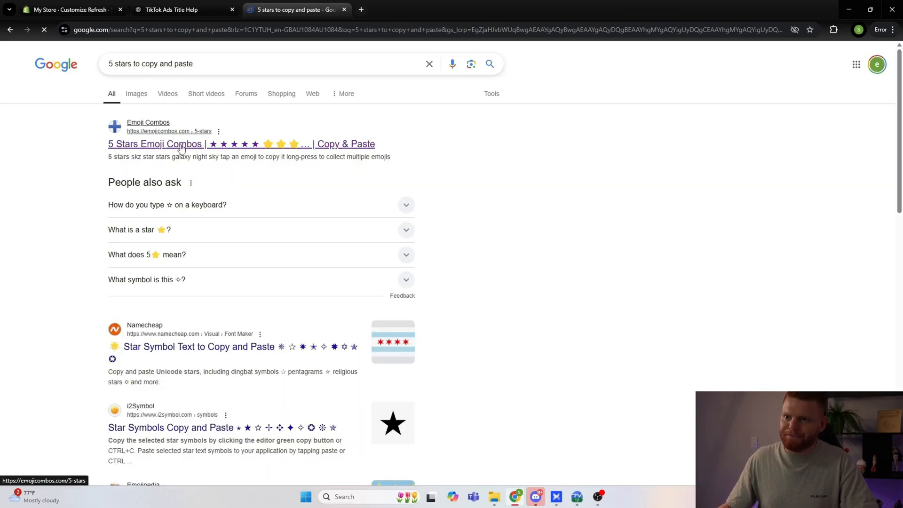
pyautogui.click(182, 148)
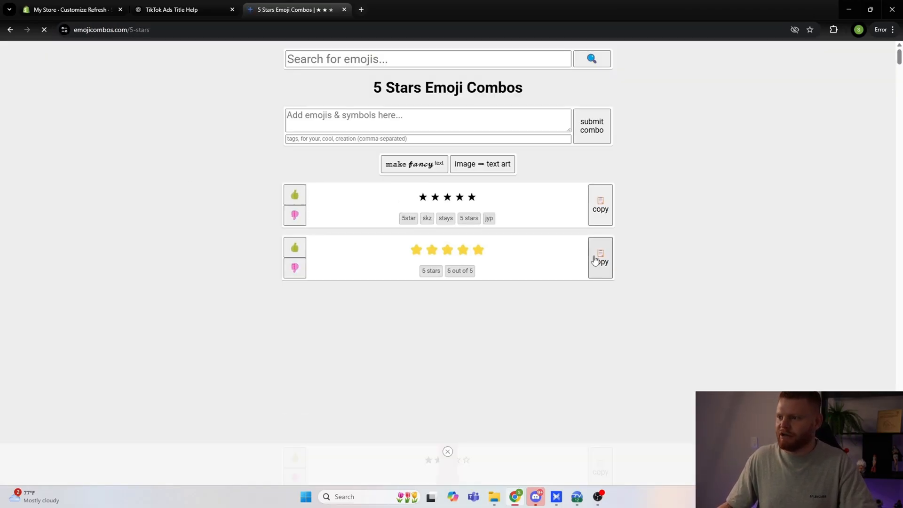
pyautogui.click(595, 260)
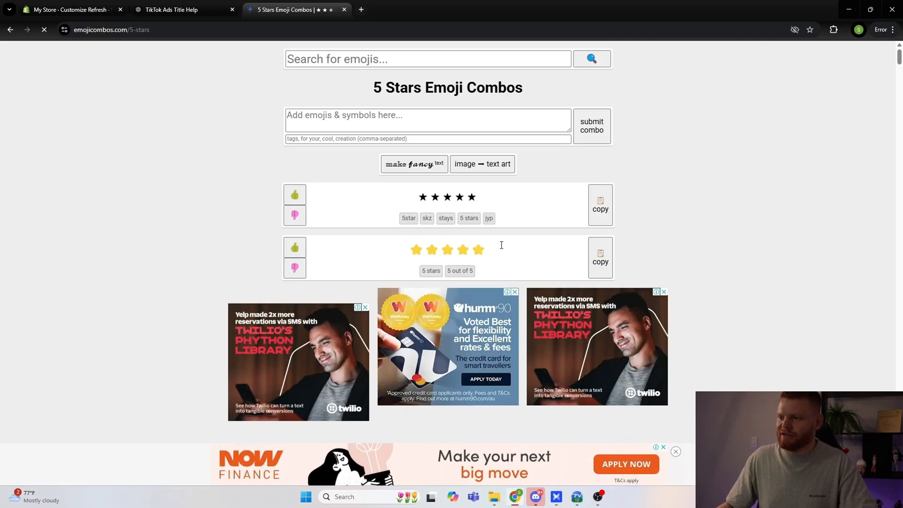
# Step: Return to the Shopify theme editor and replace the first column's heading with the copied five yellow stars
pyautogui.click(70, 10)
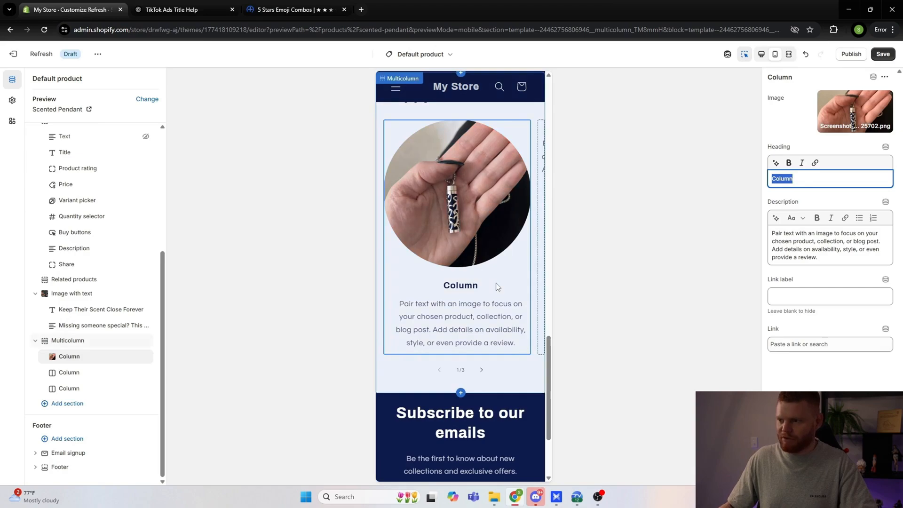
pyautogui.click(815, 180)
pyautogui.moveTo(808, 179); pyautogui.dragTo(765, 181)
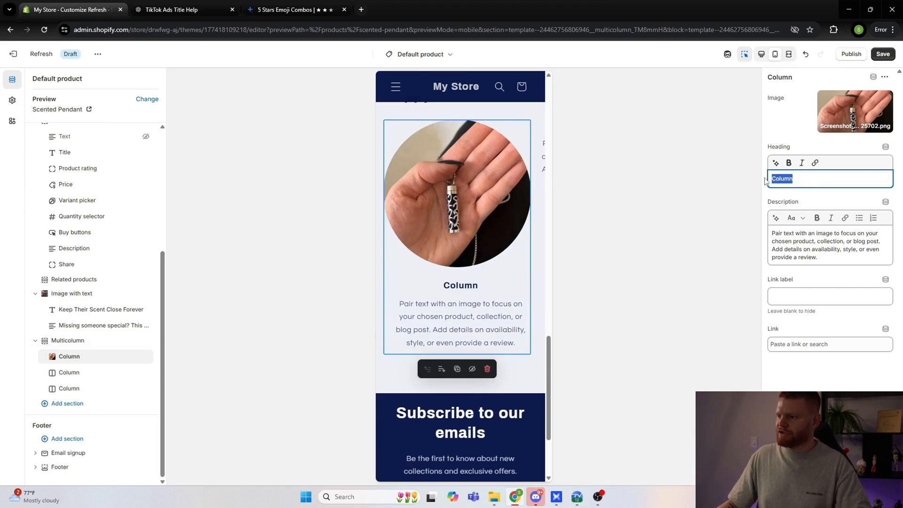
pyautogui.hotkey('ctrl', 'v')
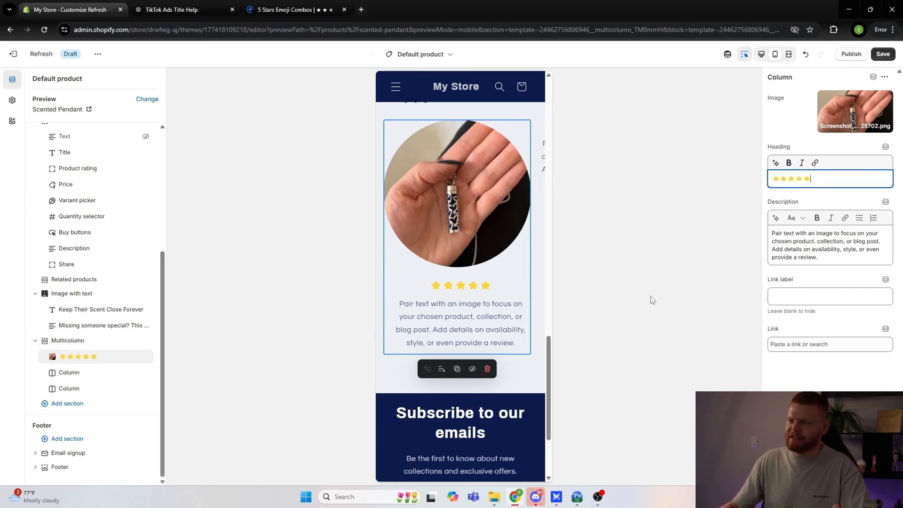
pyautogui.click(651, 300)
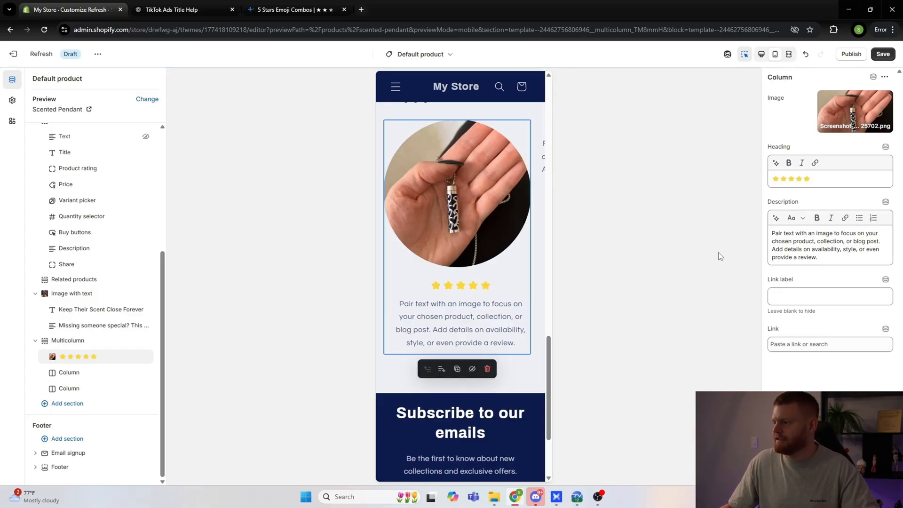
# Step: Switch to ChatGPT and submit "please write me a customer review about their long distance relationship pendant that smells like their loved ones forever"
pyautogui.moveTo(820, 259); pyautogui.dragTo(772, 233)
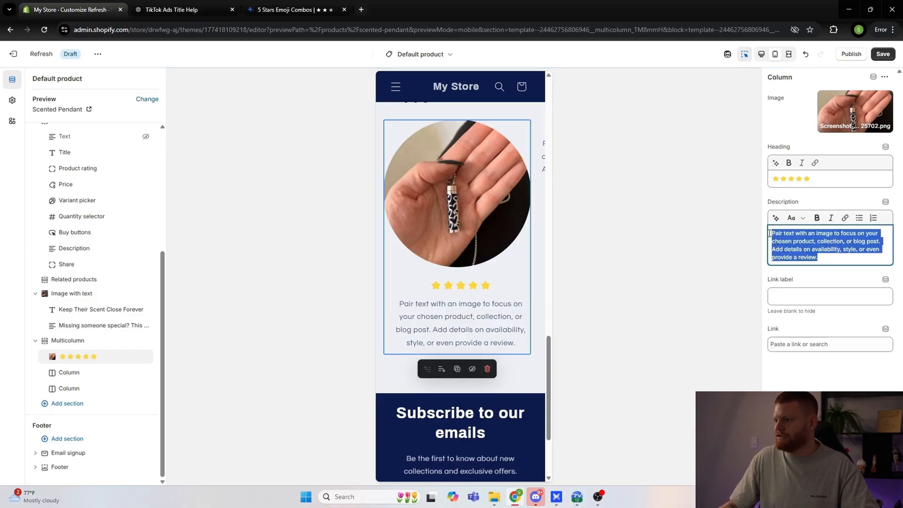
pyautogui.click(169, 9)
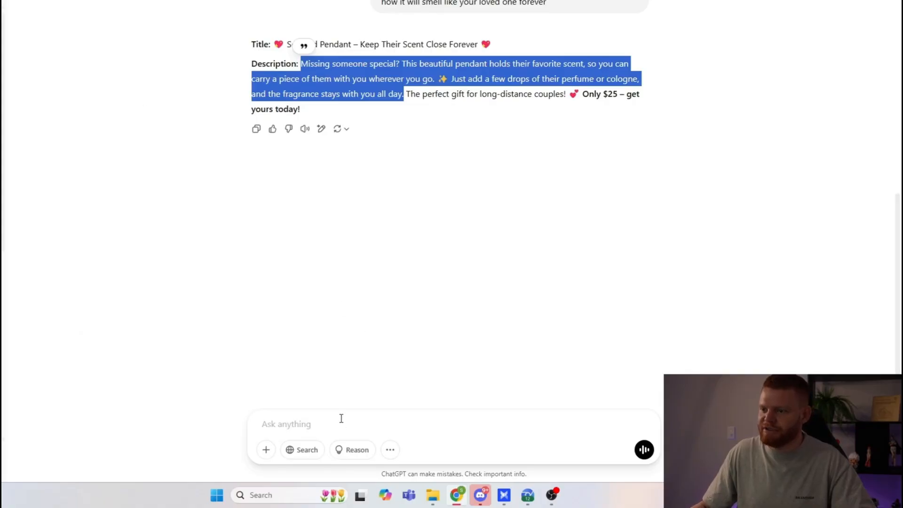
pyautogui.click(341, 419)
pyautogui.write('plea')
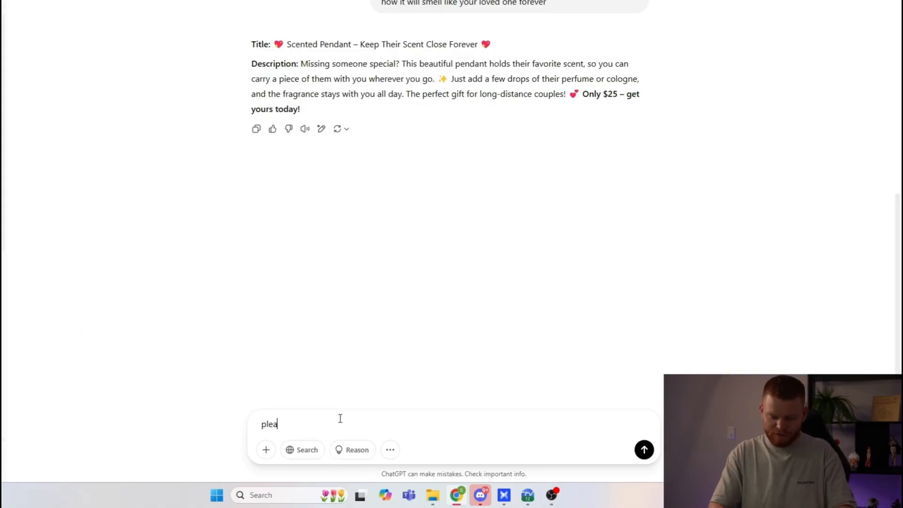
pyautogui.write('se write me a d')
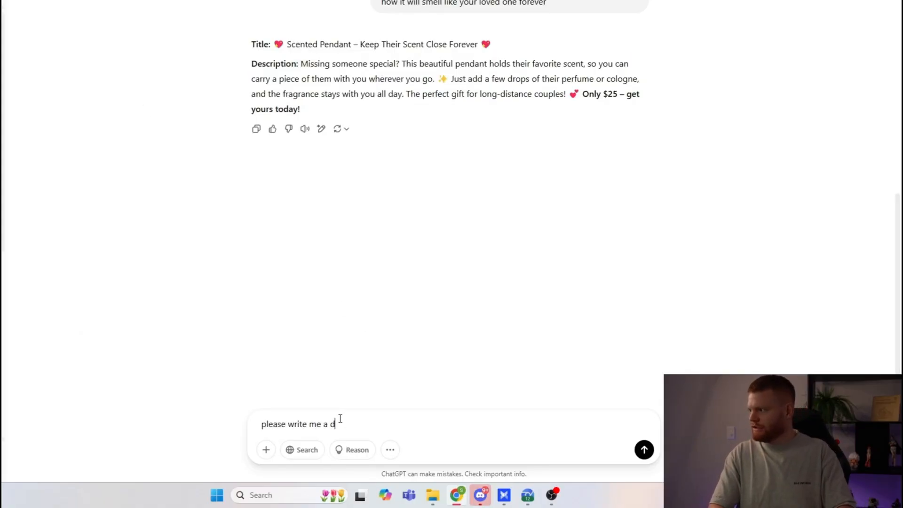
pyautogui.press('BackSpace')
pyautogui.write('customer ')
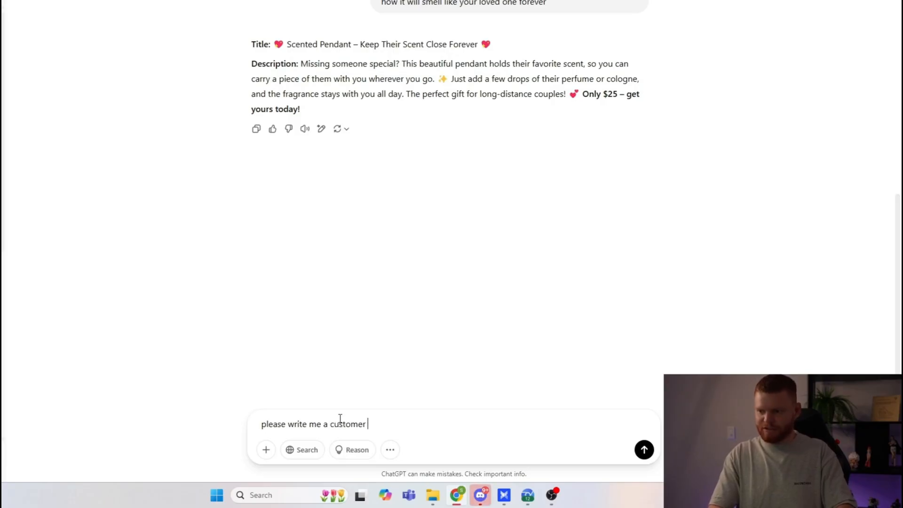
pyautogui.write('review ab')
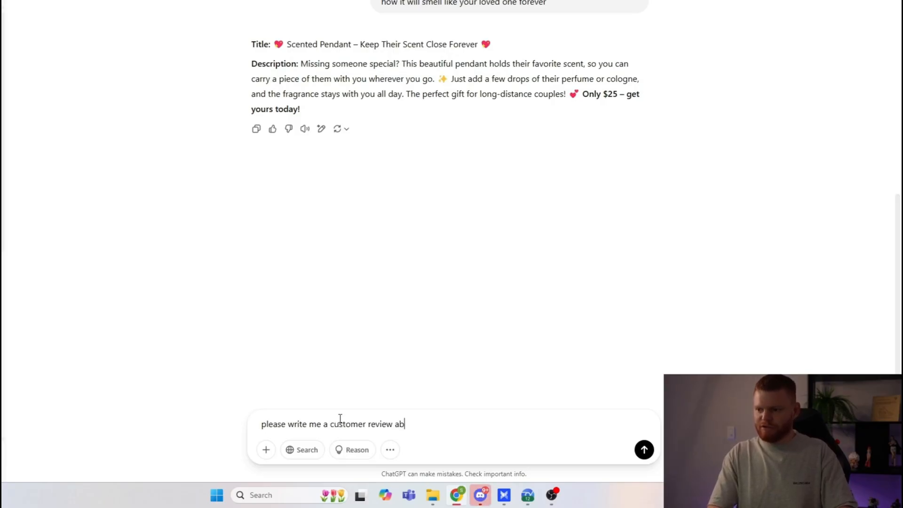
pyautogui.write('out their long')
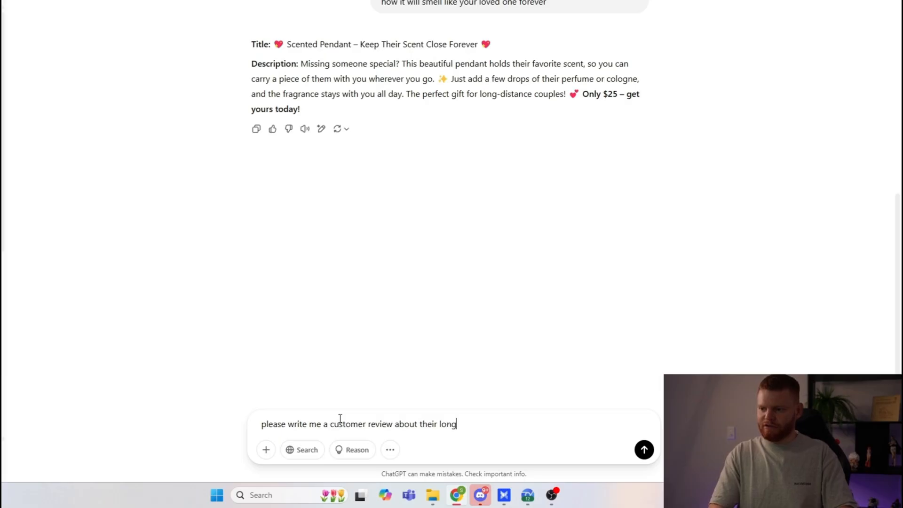
pyautogui.write(' distance rela')
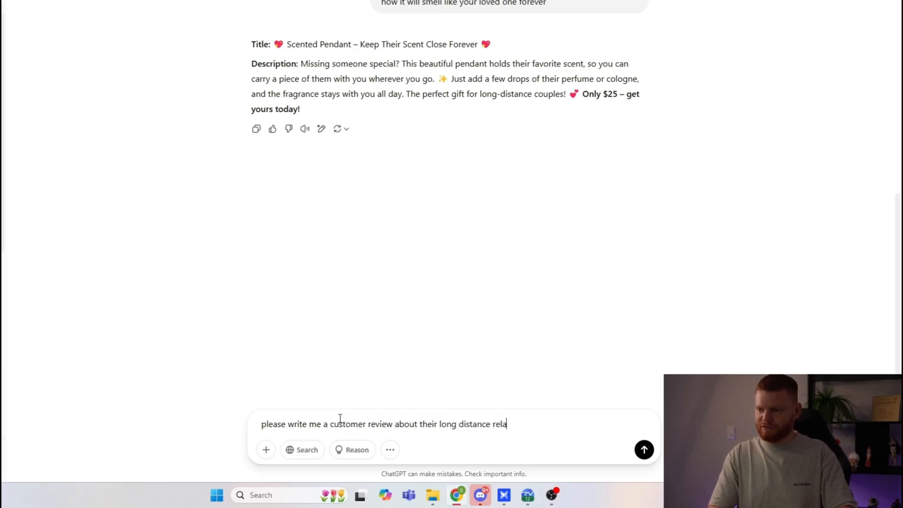
pyautogui.write('tionship pendant th')
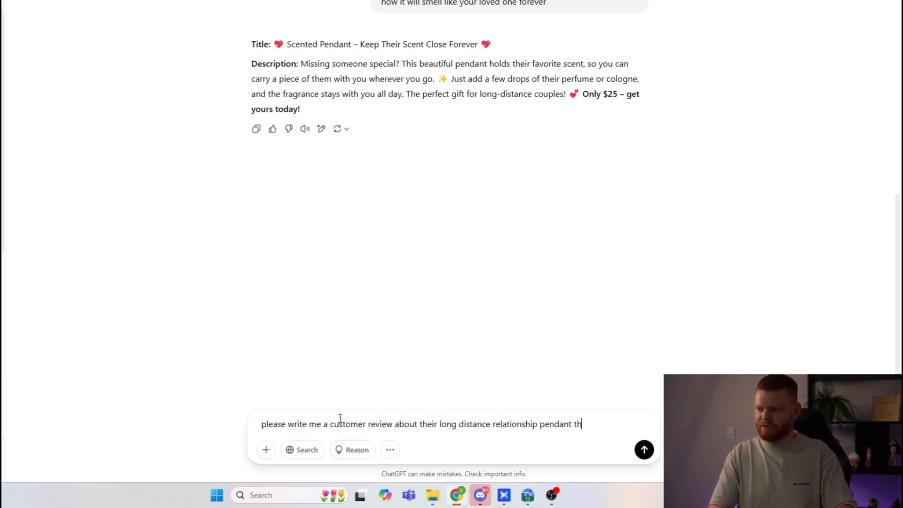
pyautogui.write('at smells like their l')
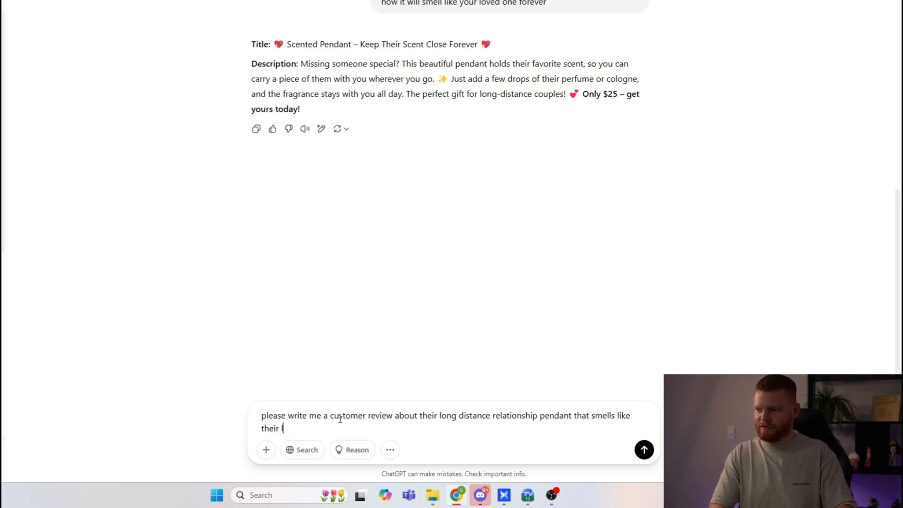
pyautogui.write('oved ones forever')
pyautogui.press('Return')
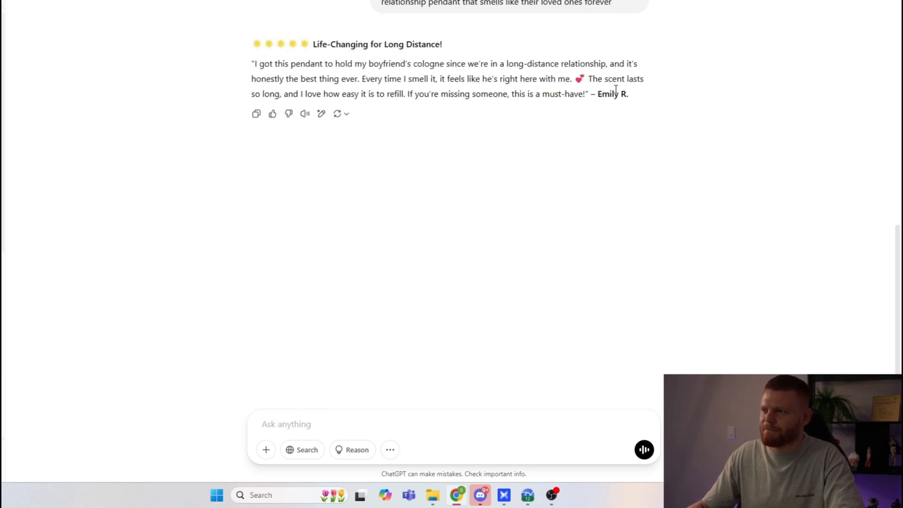
# Step: Copy the generated review including the reviewer's name and replace the first Multicolumn column's description with it in the Shopify theme editor
pyautogui.moveTo(631, 94); pyautogui.dragTo(251, 64)
pyautogui.hotkey('ctrl', 'c')
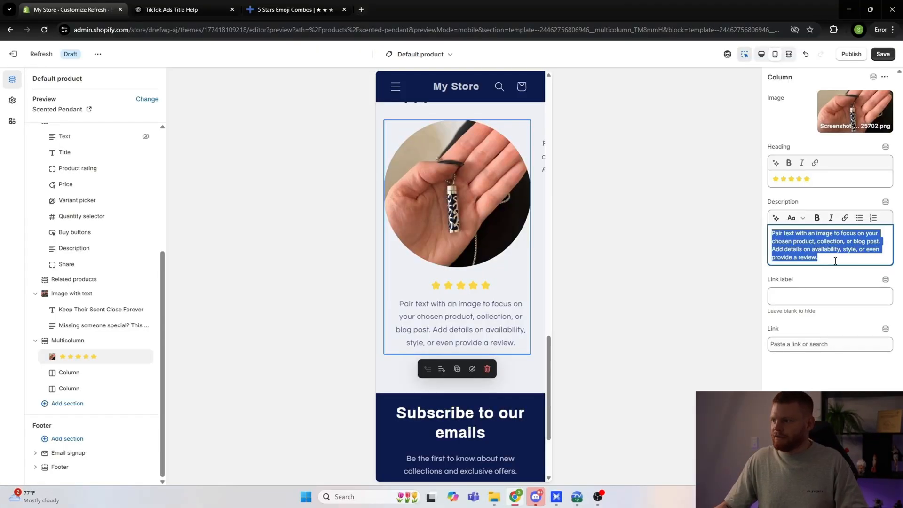
pyautogui.click(836, 261)
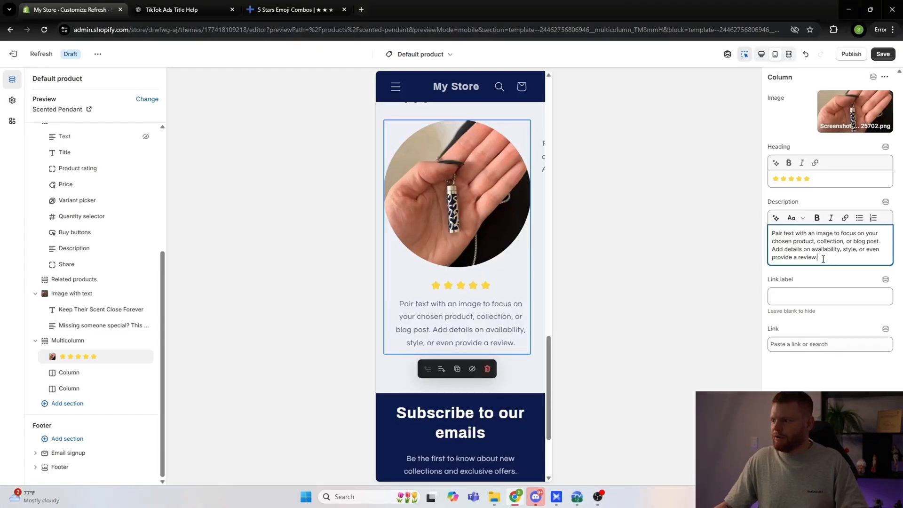
pyautogui.hotkey('ctrl', 'a')
pyautogui.hotkey('ctrl', 'v')
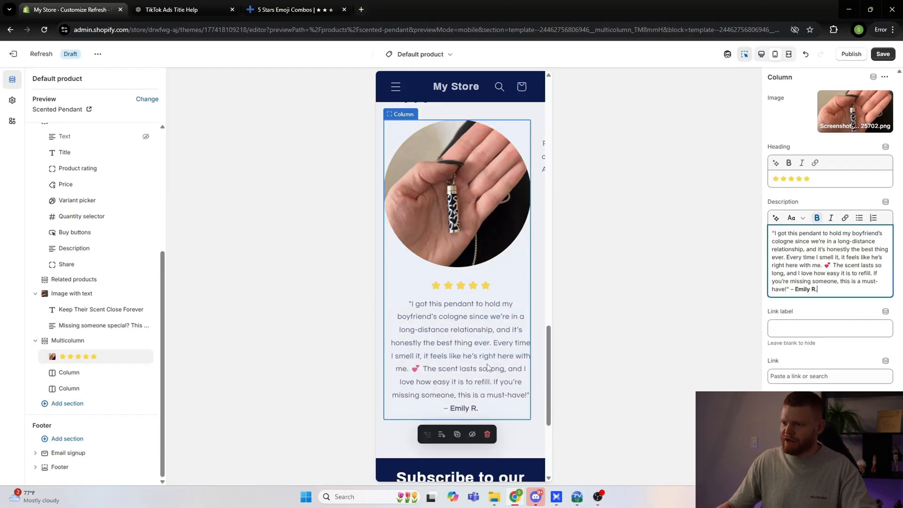
pyautogui.click(332, 328)
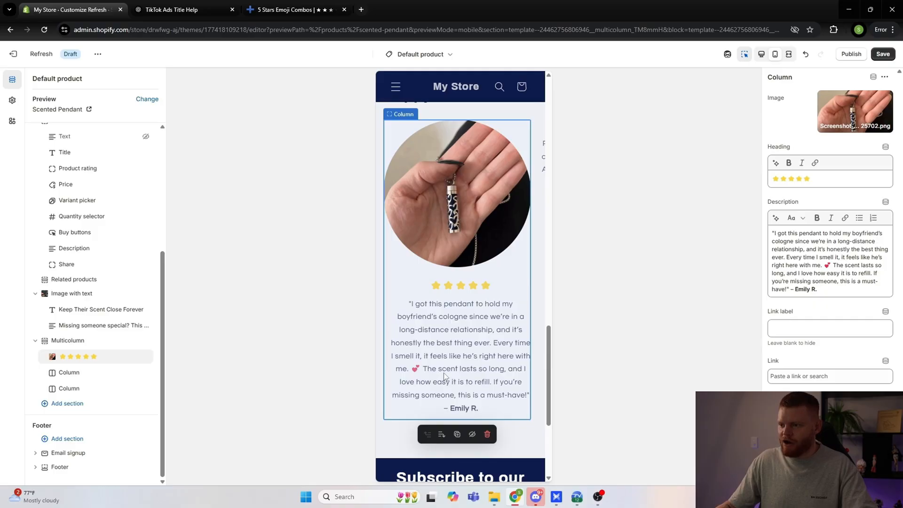
# Step: Page through the three customer reviews in the Happy Lovers carousel and look over the rest of the mobile product page preview
pyautogui.click(78, 373)
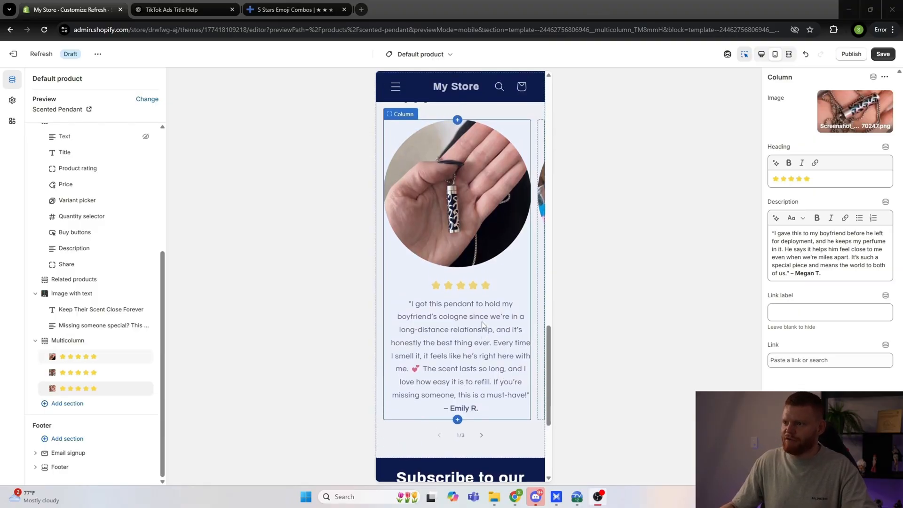
pyautogui.click(481, 389)
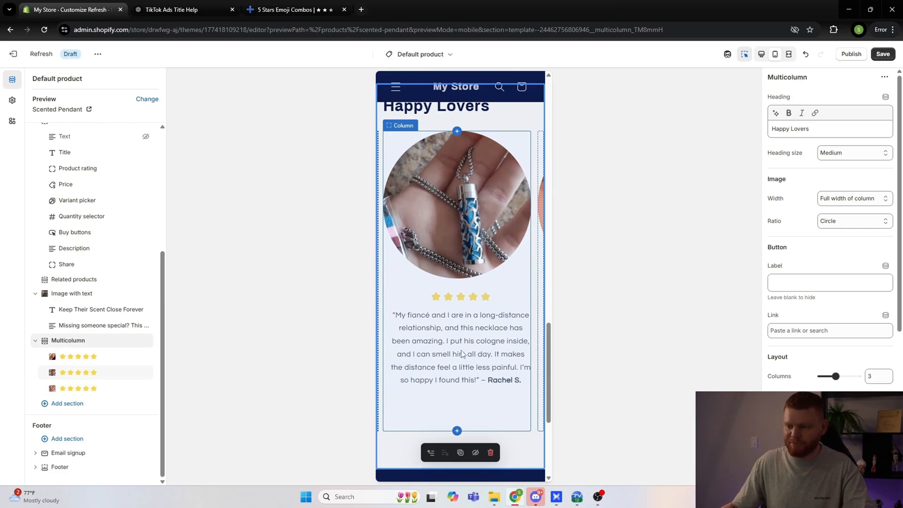
pyautogui.scroll(-1, 475, 418)
pyautogui.click(481, 403)
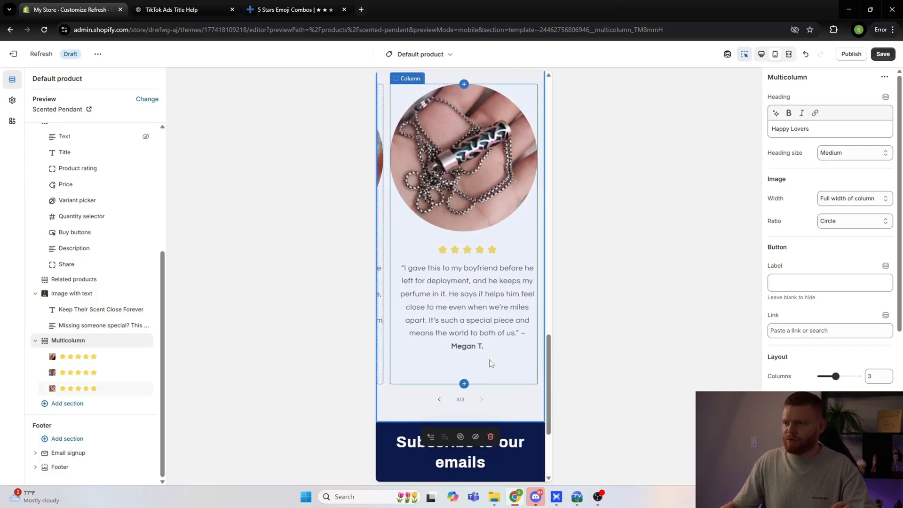
pyautogui.scroll(1, 489, 359)
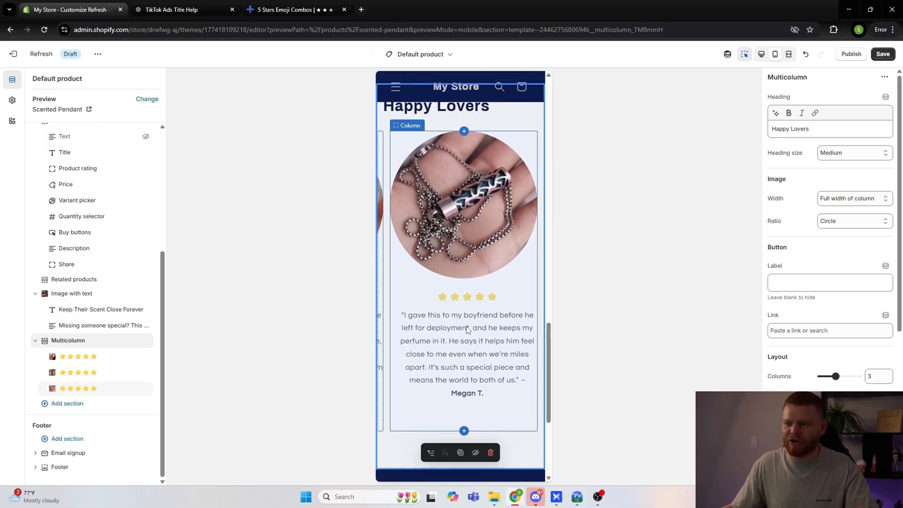
pyautogui.scroll(-2, 472, 324)
pyautogui.scroll(4, 456, 283)
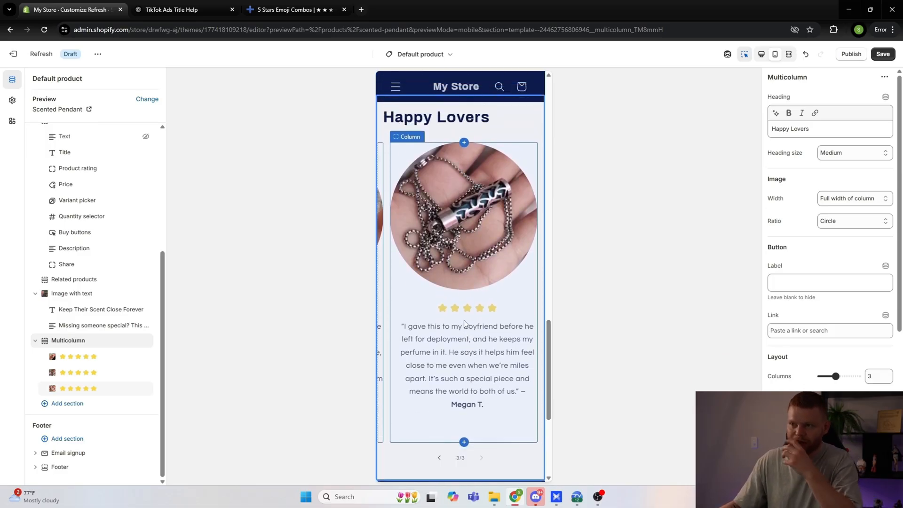
pyautogui.scroll(-1, 470, 282)
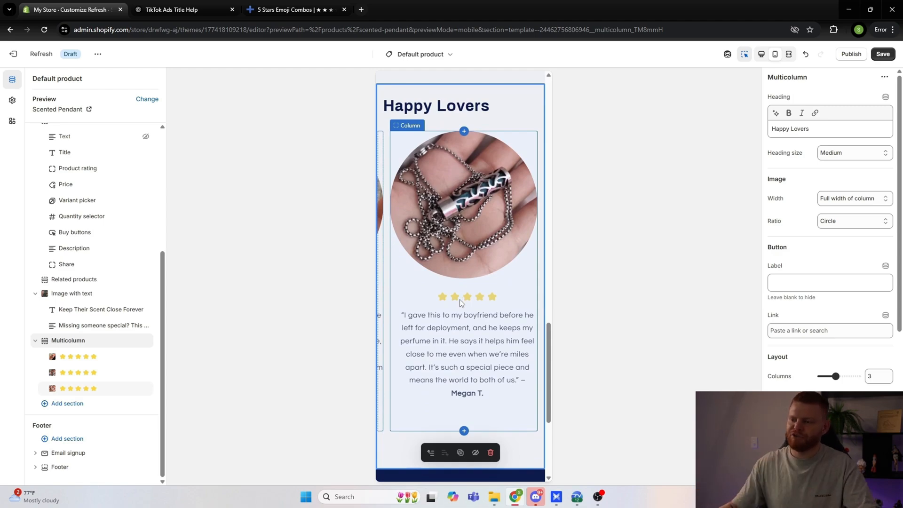
pyautogui.scroll(-2, 459, 306)
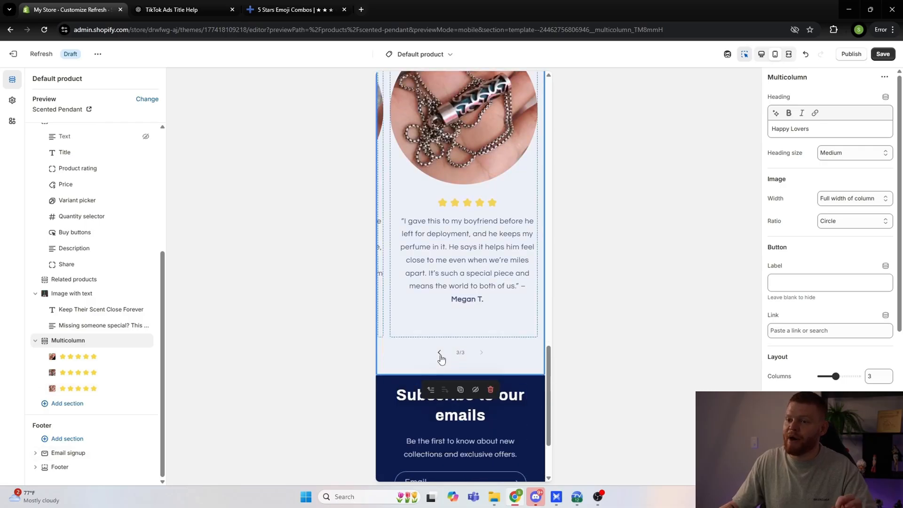
pyautogui.click(440, 353)
pyautogui.click(439, 353)
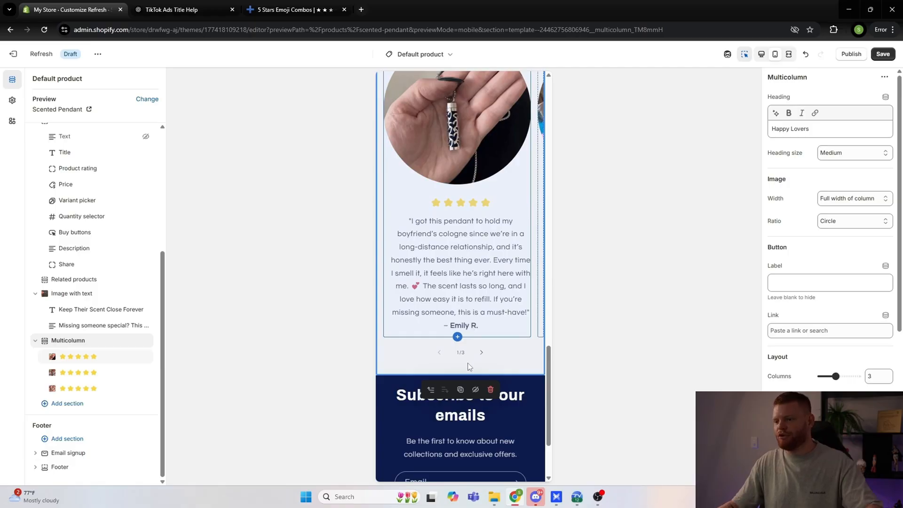
pyautogui.scroll(8, 467, 363)
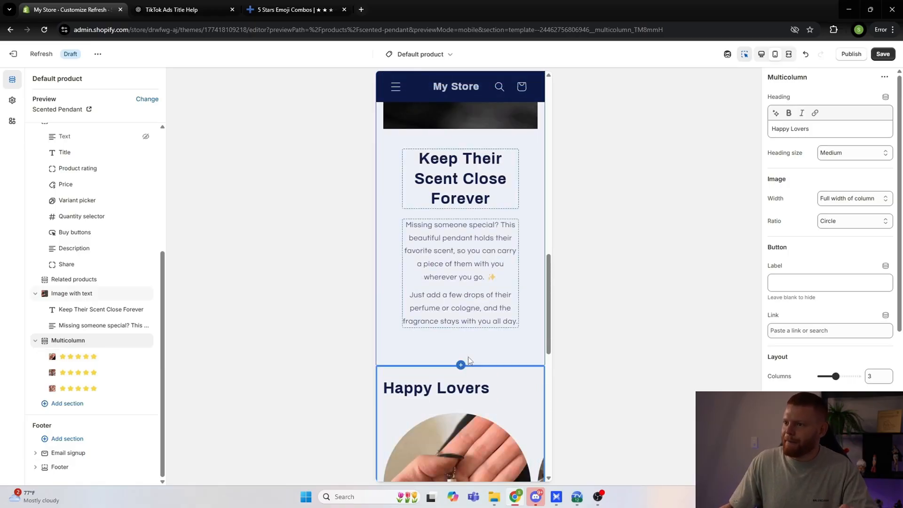
pyautogui.scroll(15, 468, 357)
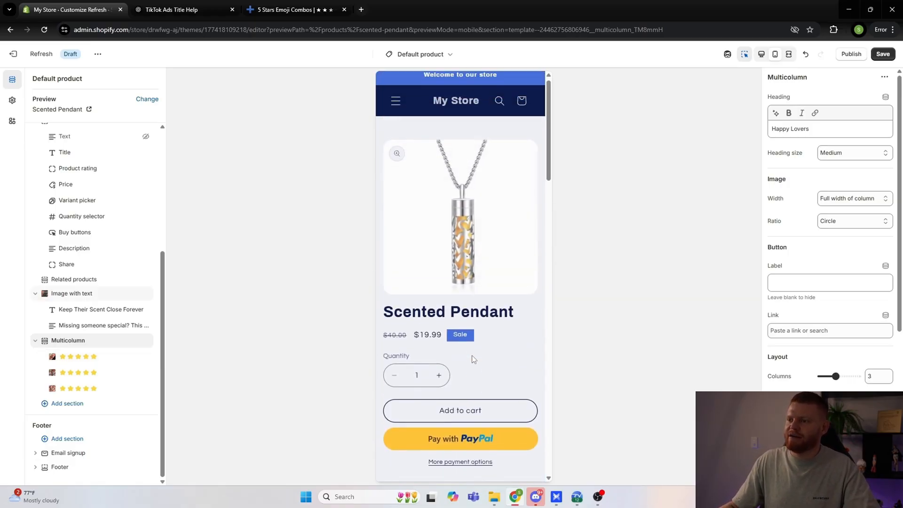
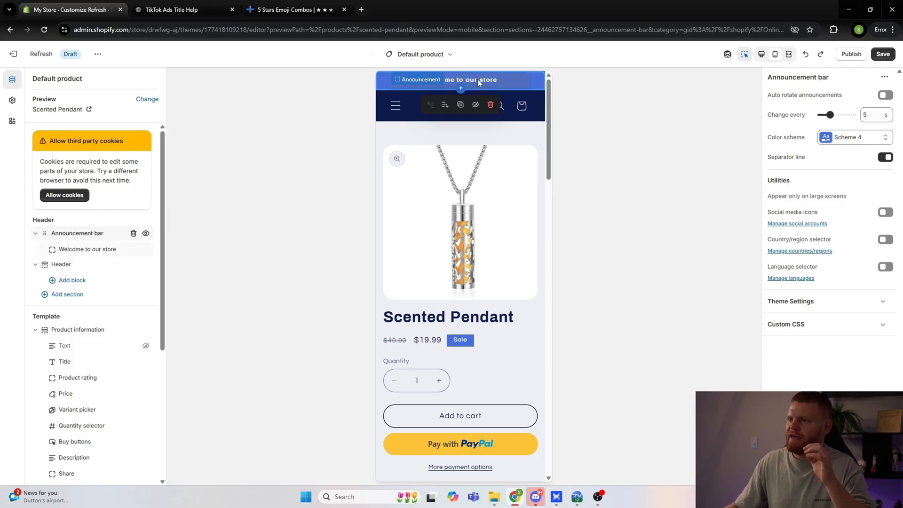
# Step: Apply Scheme 2 to the announcement bar and change its announcement text to "Buy 1 Get 1 FREE"
pyautogui.click(844, 141)
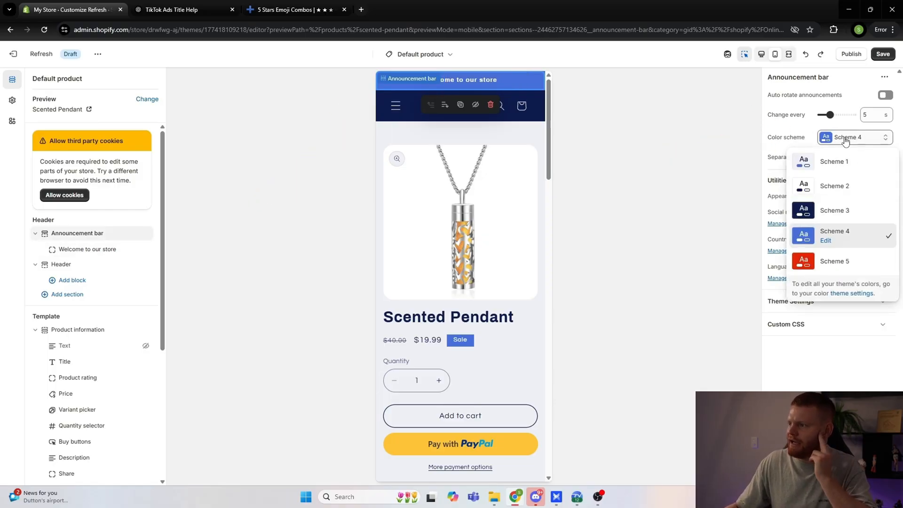
pyautogui.click(832, 188)
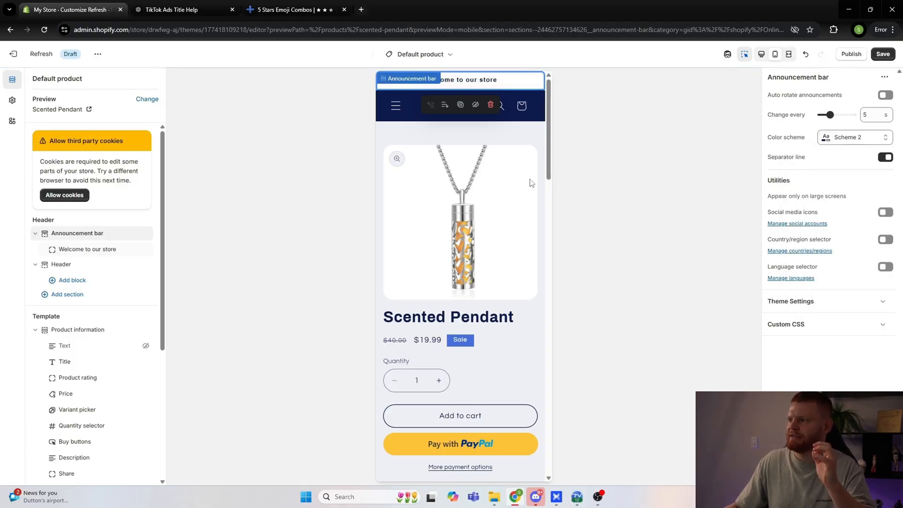
pyautogui.click(76, 250)
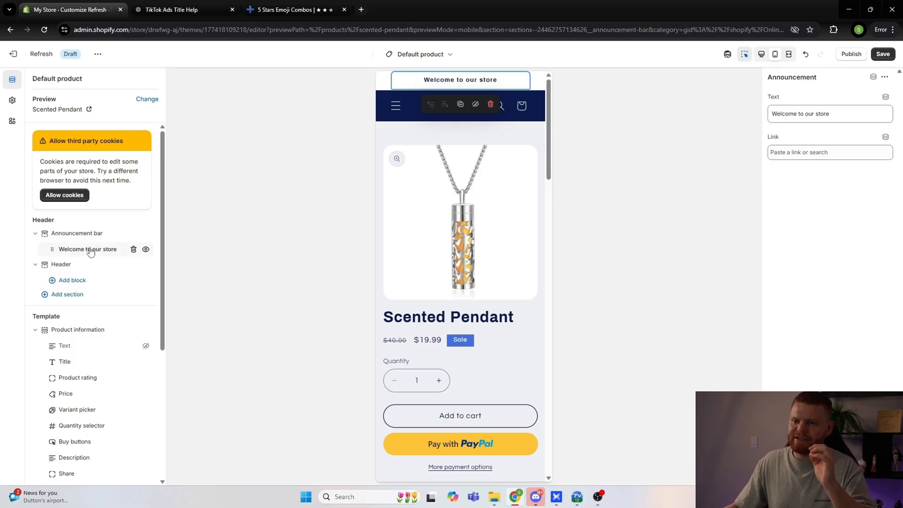
pyautogui.moveTo(831, 114); pyautogui.dragTo(752, 122)
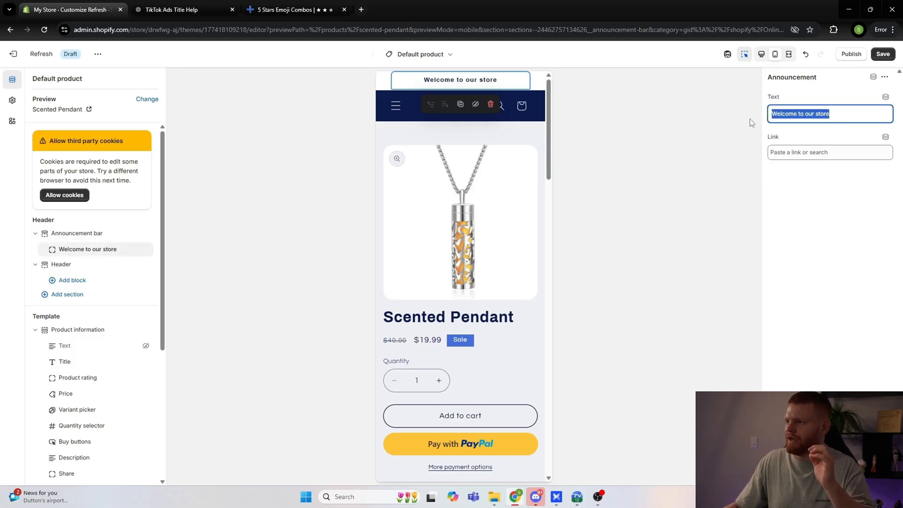
pyautogui.write('Buy 1 Get 1')
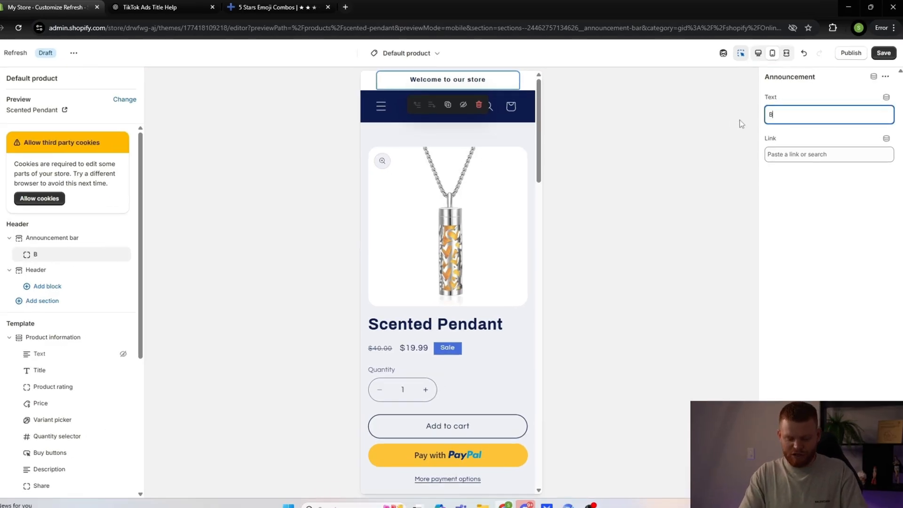
pyautogui.write(' FREE')
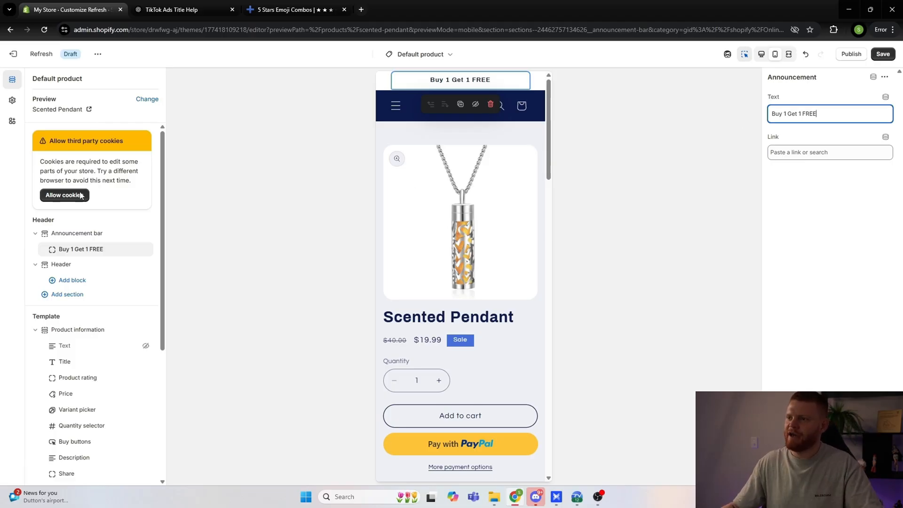
# Step: Set both the header's color scheme and its menu color scheme to Scheme 2
pyautogui.click(66, 264)
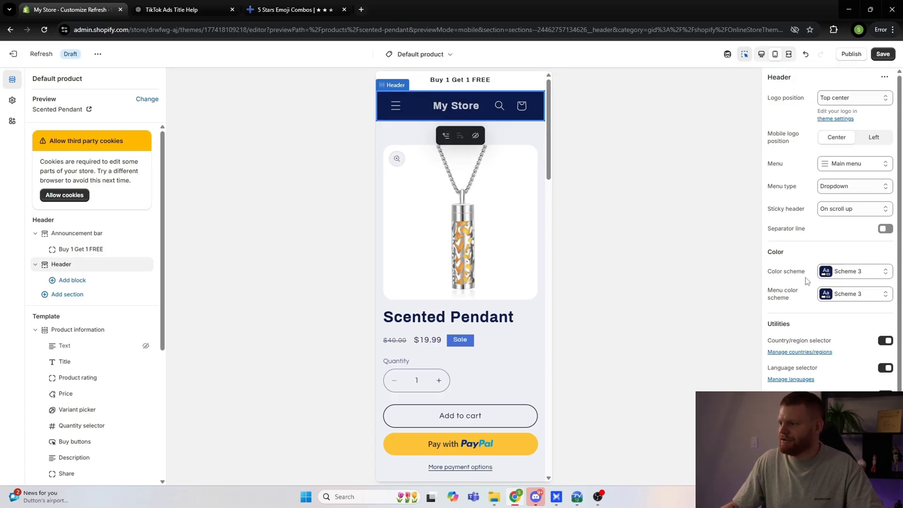
pyautogui.click(848, 276)
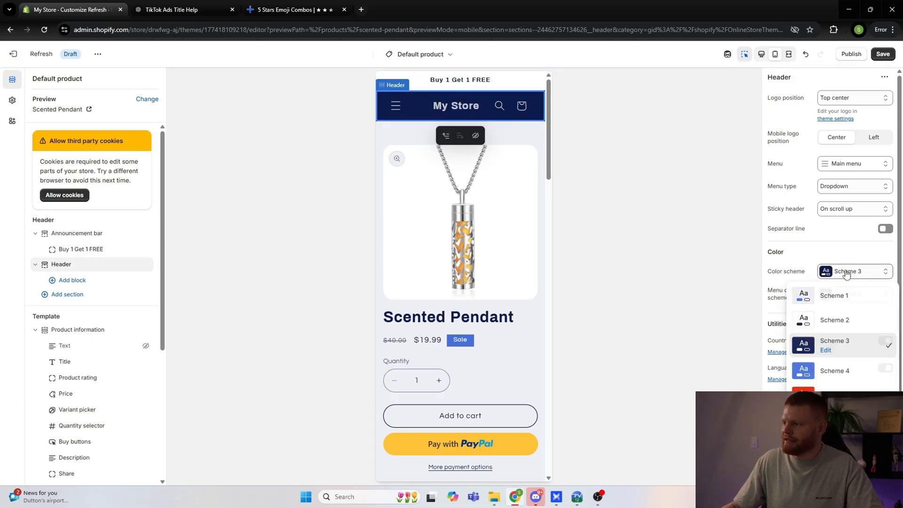
pyautogui.click(834, 313)
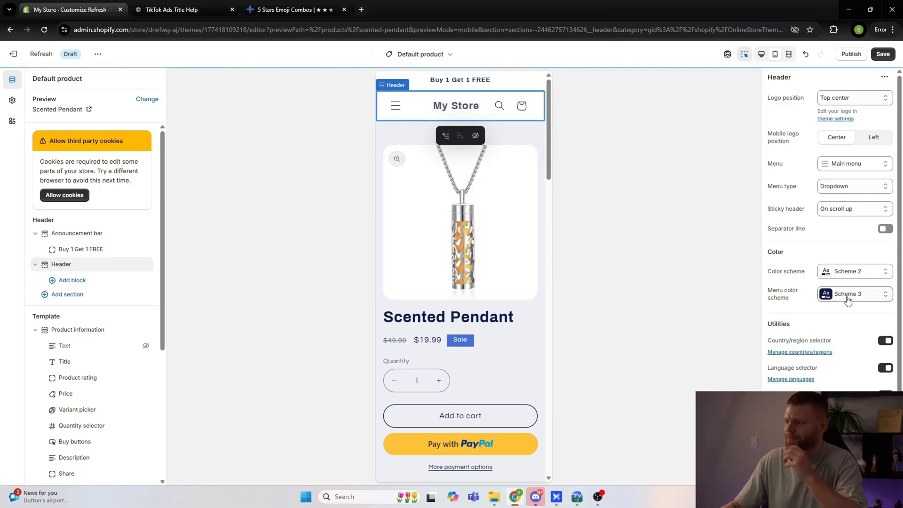
pyautogui.click(840, 295)
pyautogui.click(829, 347)
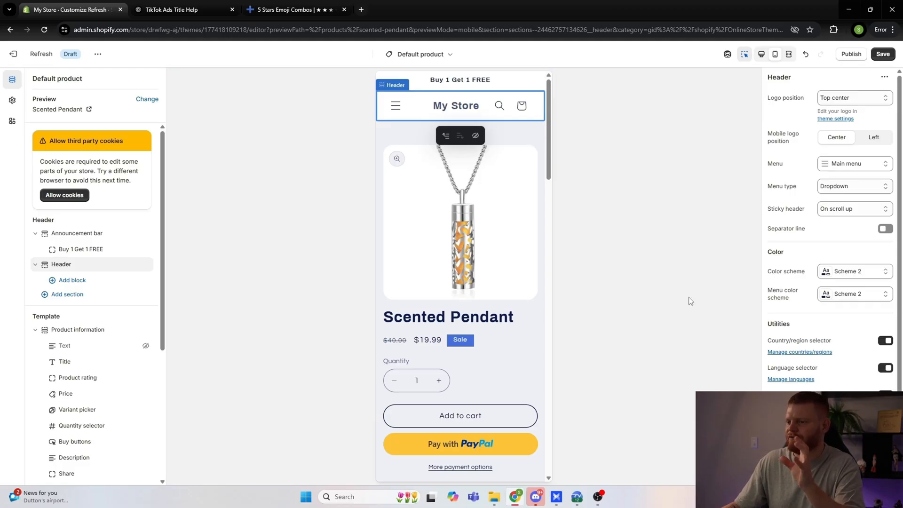
# Step: Set the color scheme of the footer's Email signup section to Scheme 2 and save the theme changes
pyautogui.scroll(-2, 433, 268)
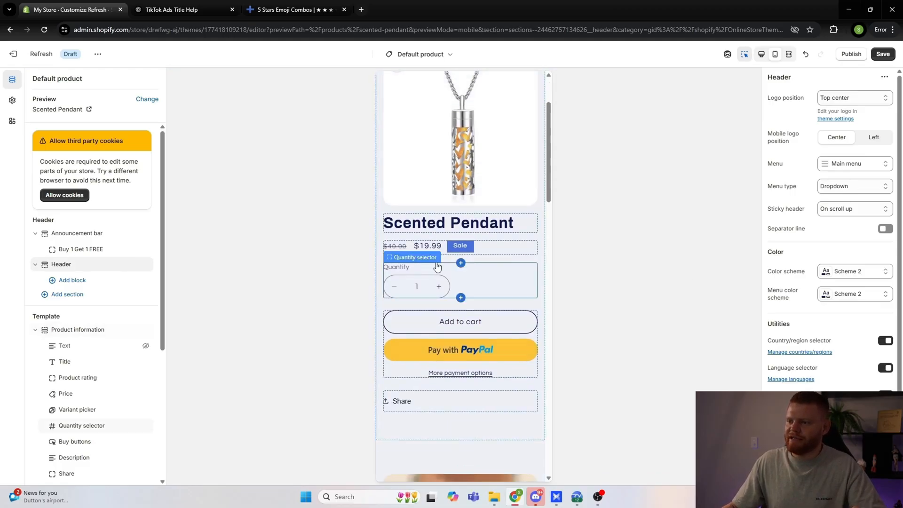
pyautogui.scroll(3, 436, 266)
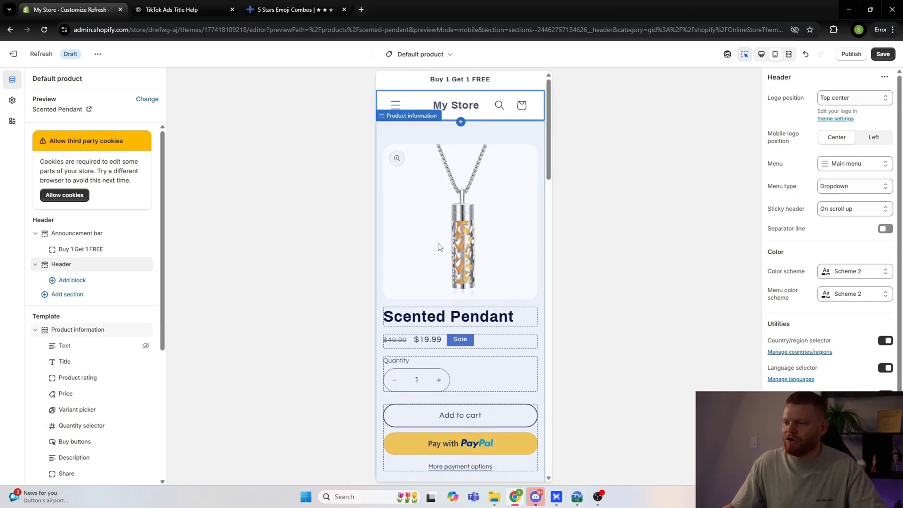
pyautogui.scroll(-15, 443, 248)
pyautogui.scroll(-2, 452, 301)
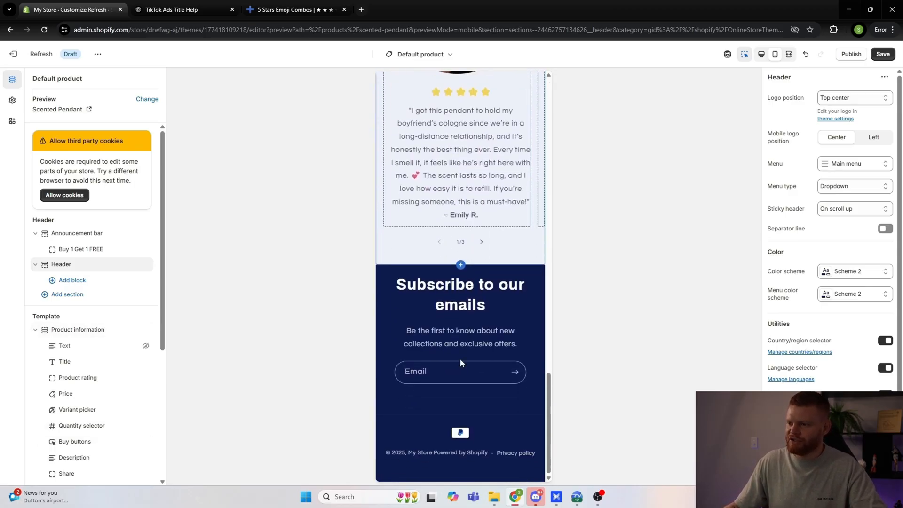
pyautogui.scroll(-5, 89, 329)
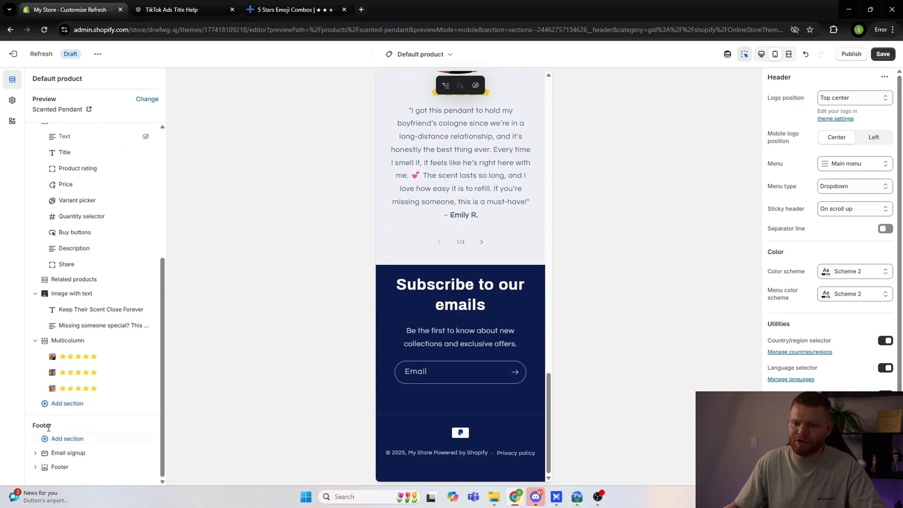
pyautogui.click(65, 454)
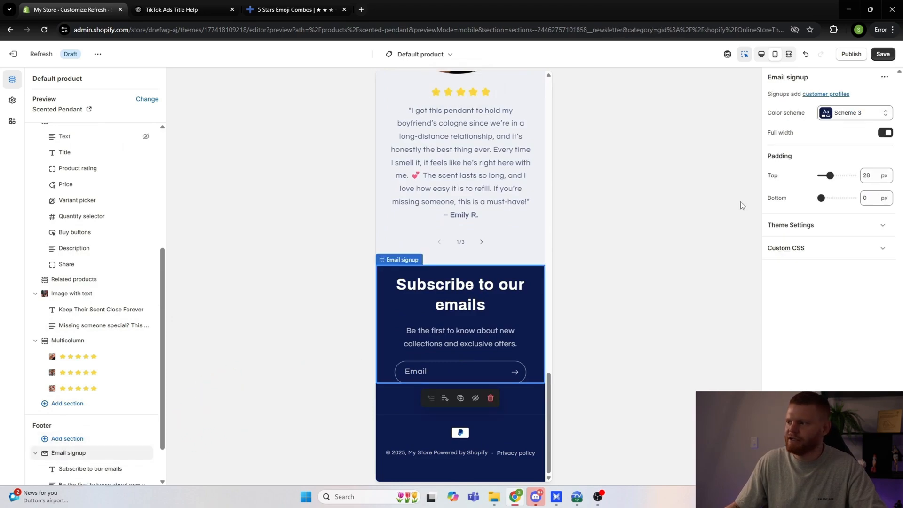
pyautogui.click(854, 114)
pyautogui.click(830, 161)
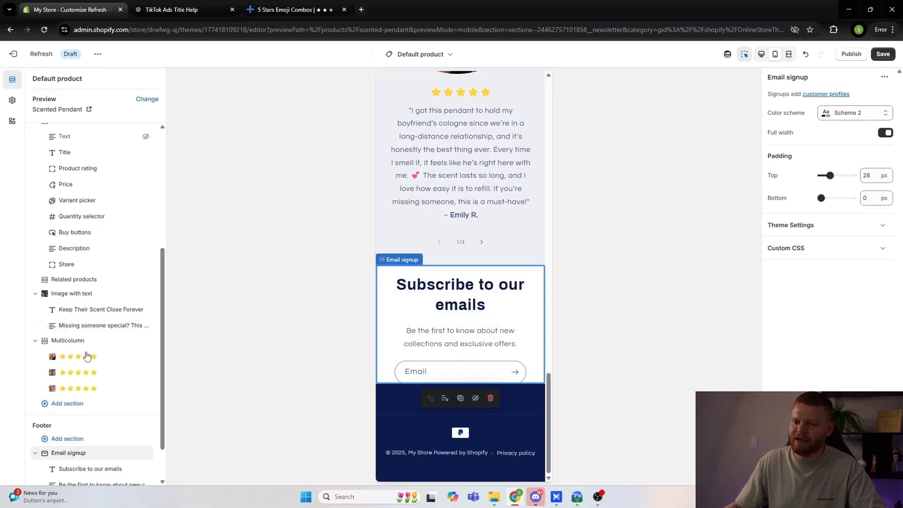
pyautogui.click(883, 54)
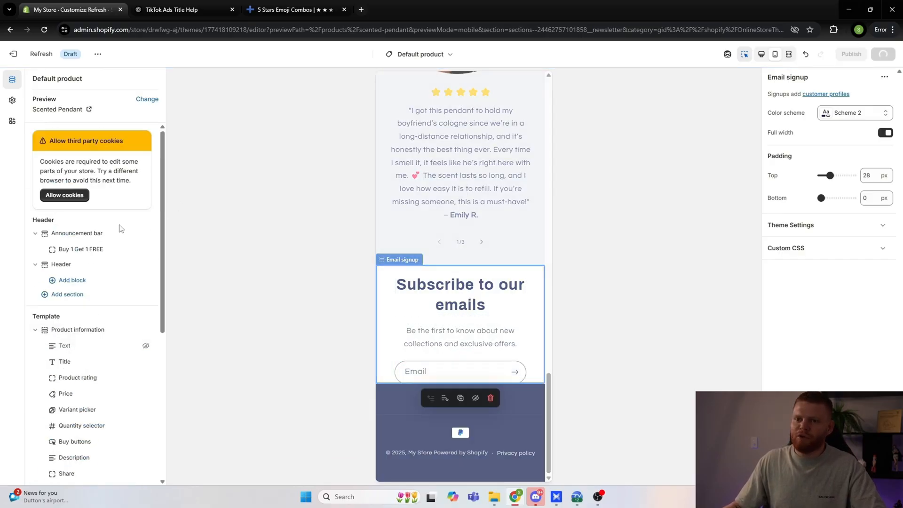
# Step: Look over Scheme 2's colors in the theme settings and check which color scheme the announcement bar uses
pyautogui.click(12, 100)
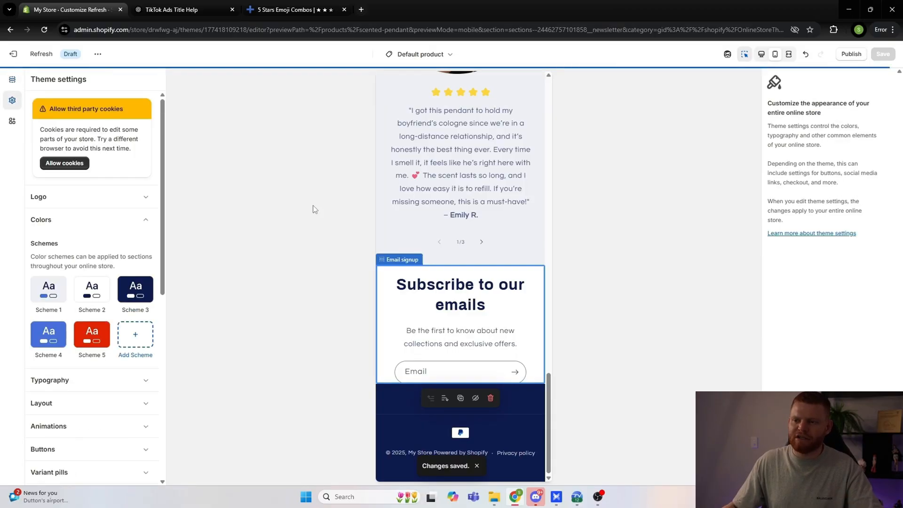
pyautogui.click(96, 292)
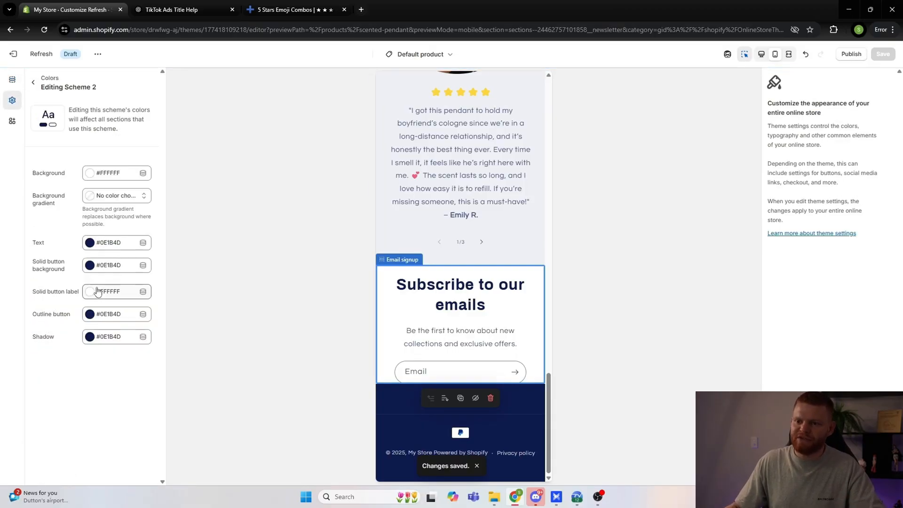
pyautogui.click(32, 84)
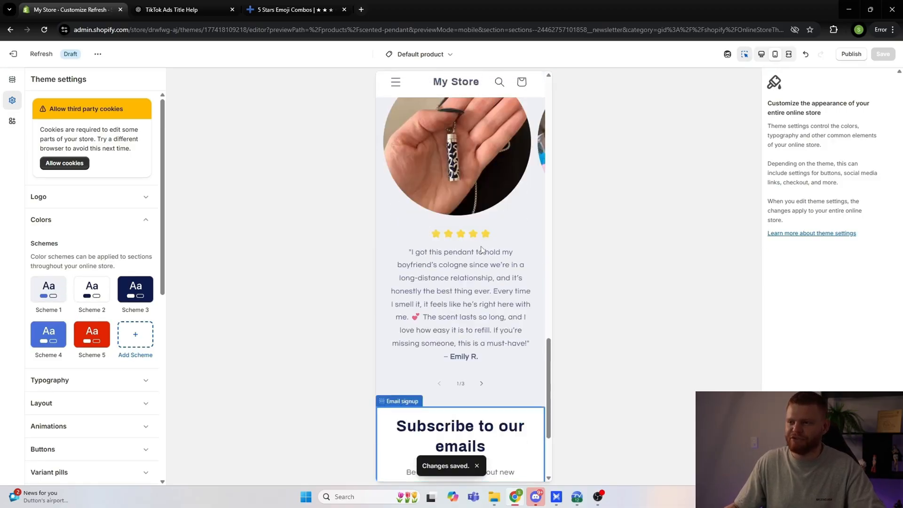
pyautogui.click(17, 85)
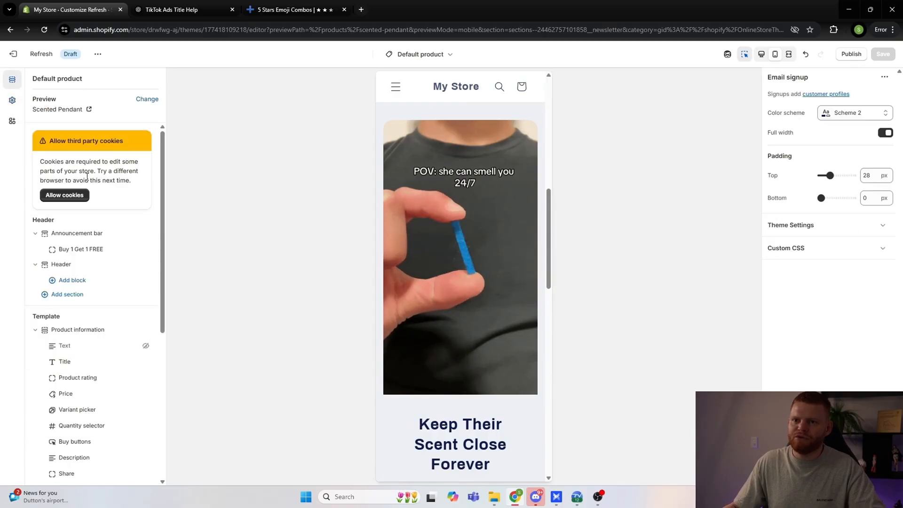
pyautogui.click(75, 234)
pyautogui.click(837, 140)
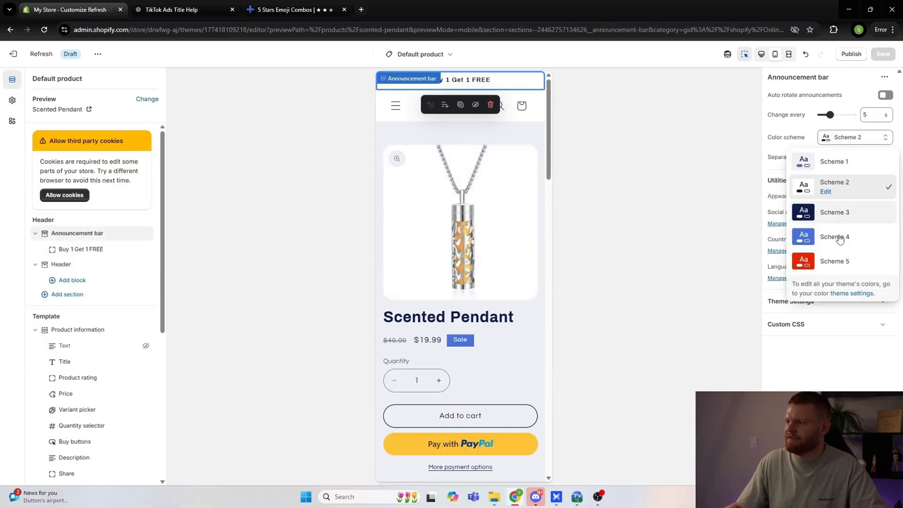
pyautogui.click(847, 138)
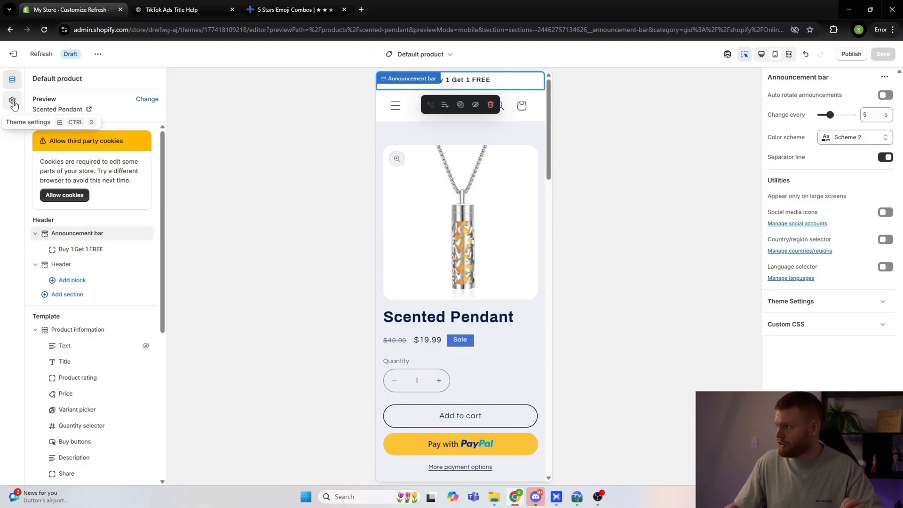
# Step: Open Scheme 2 in the theme's color settings and try red F70000, then light purple E3AAF2, as its background
pyautogui.click(12, 102)
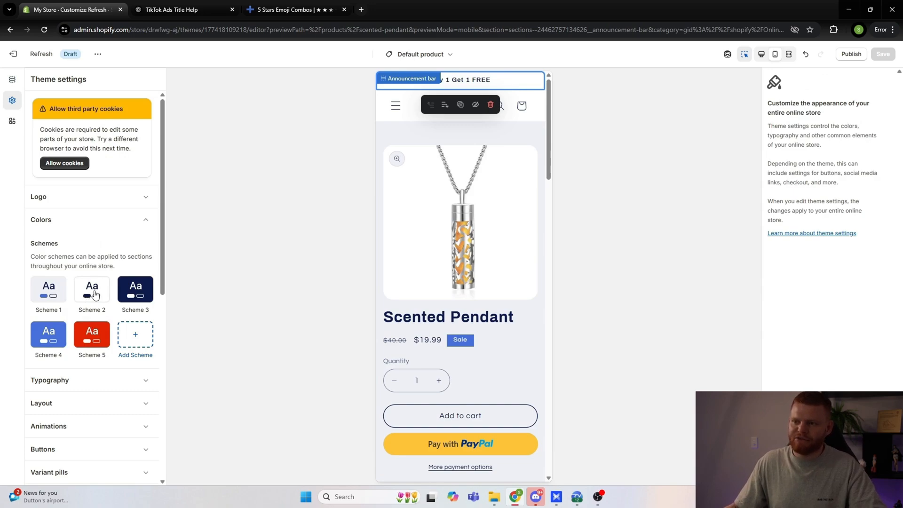
pyautogui.click(93, 289)
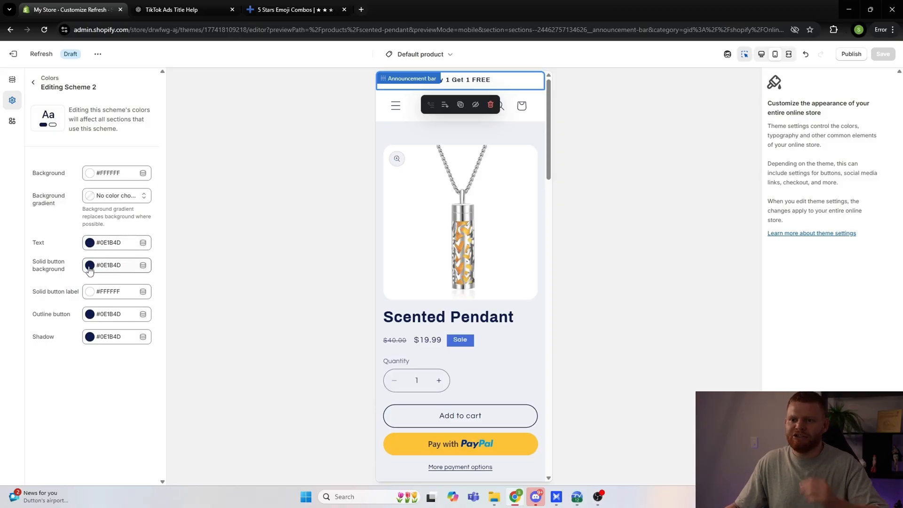
pyautogui.click(90, 173)
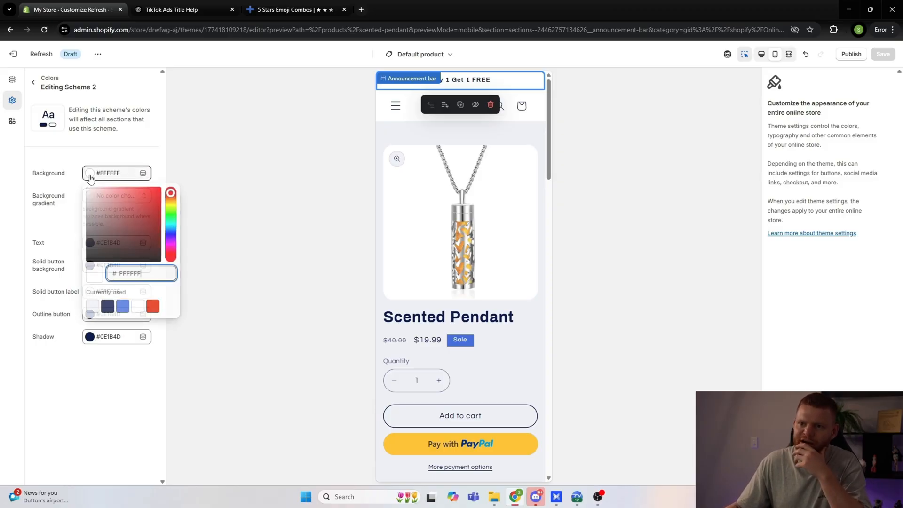
pyautogui.write('F70000')
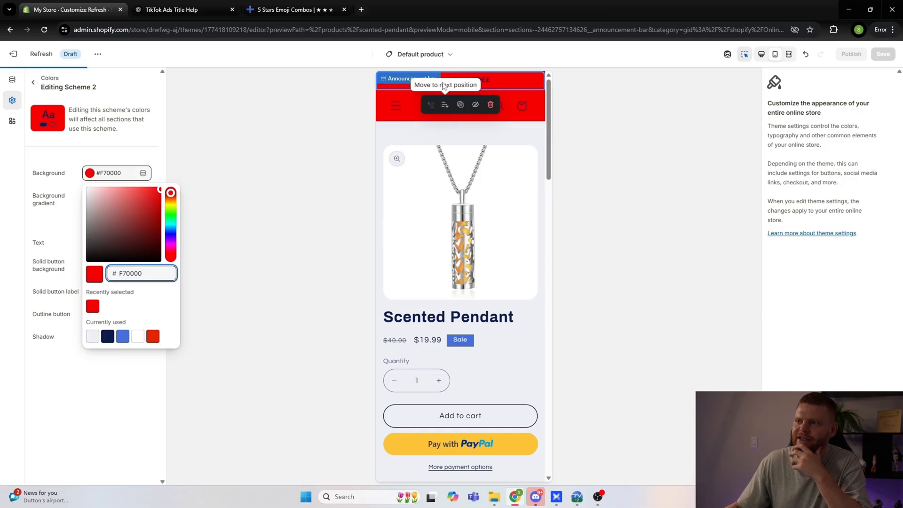
pyautogui.click(171, 245)
pyautogui.moveTo(126, 208); pyautogui.dragTo(109, 194)
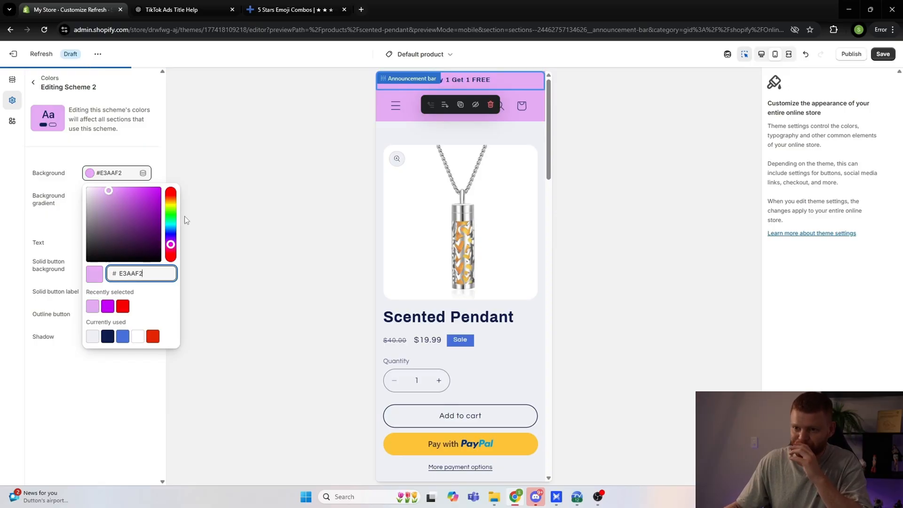
pyautogui.click(258, 218)
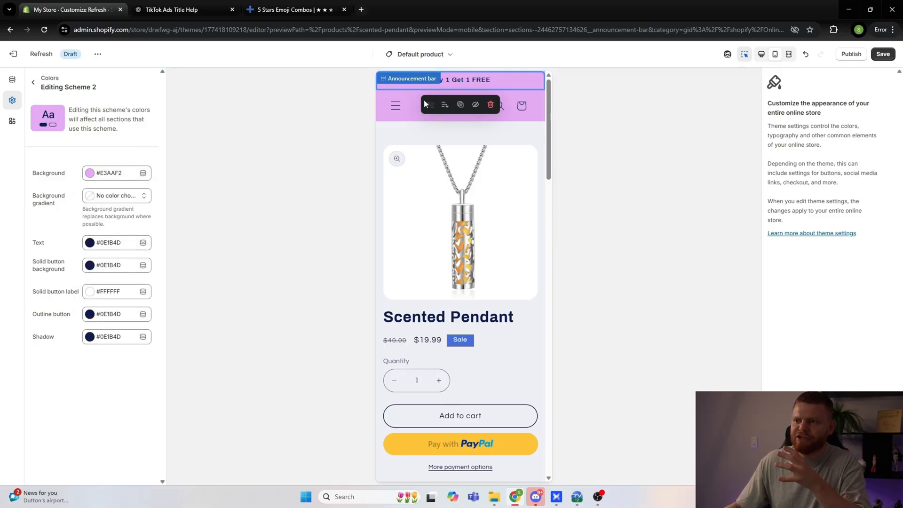
# Step: Try light gray EFF0F5 and then white FFFFFF as Scheme 2's text color
pyautogui.click(90, 243)
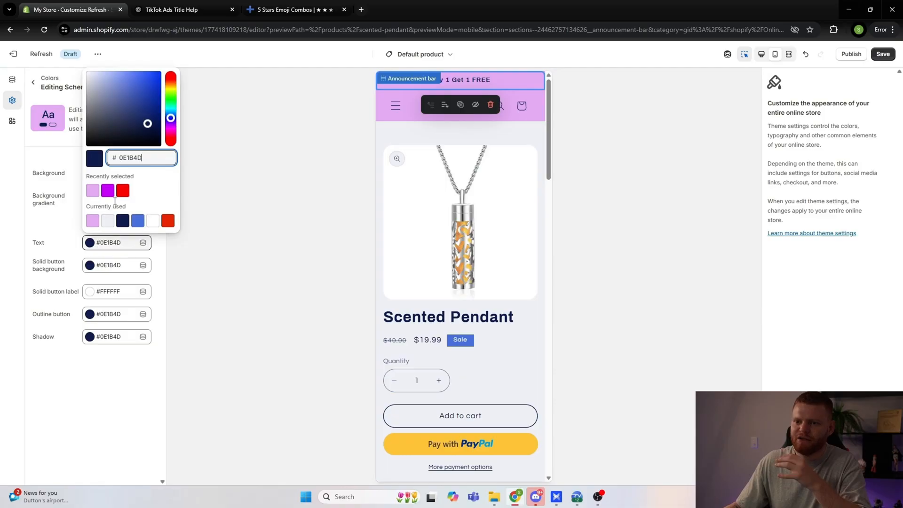
pyautogui.click(107, 222)
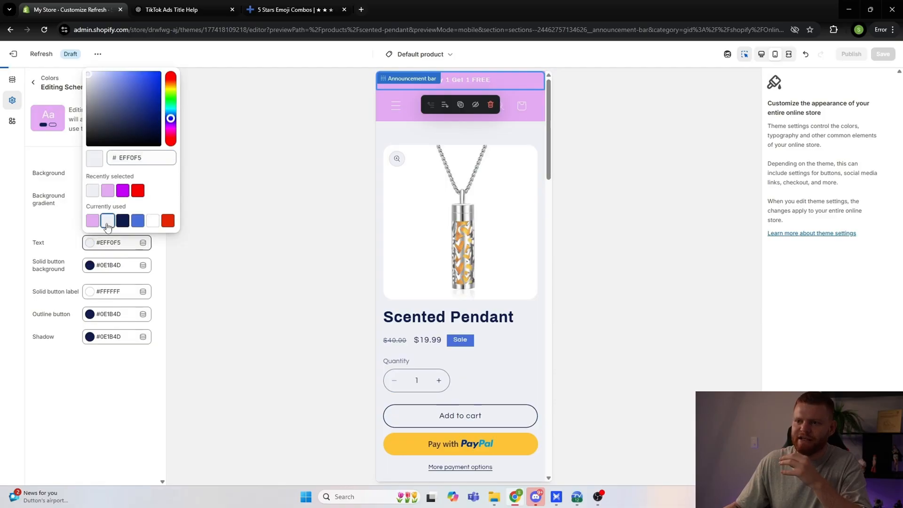
pyautogui.click(154, 223)
pyautogui.click(228, 236)
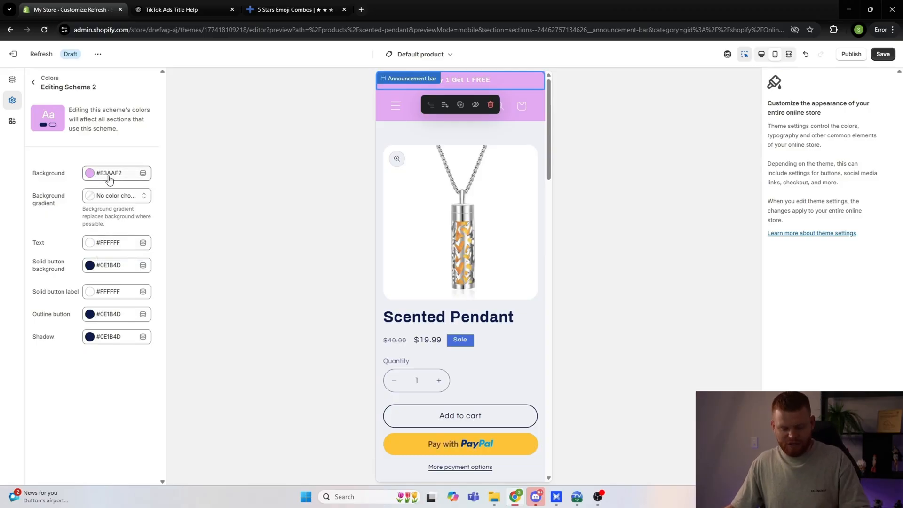
# Step: Undo the text and background color changes made to Scheme 2
pyautogui.hotkey('ctrl', 'z')
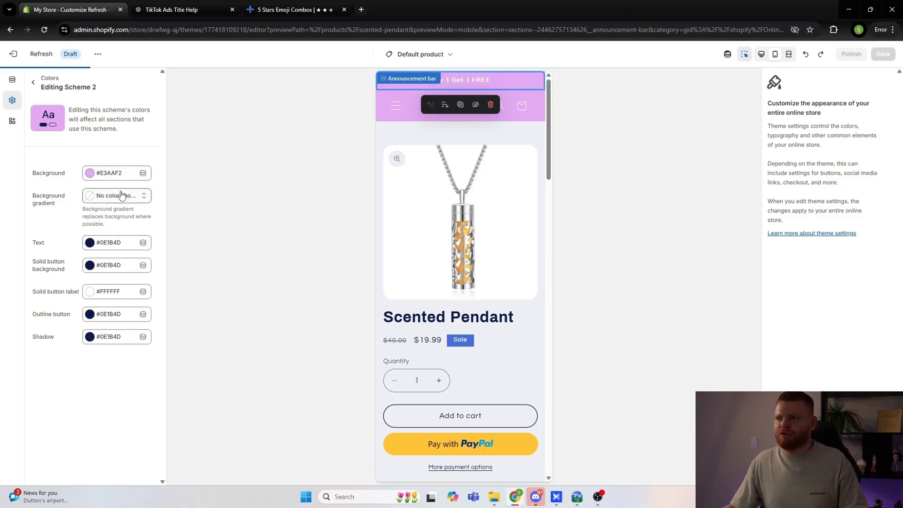
pyautogui.hotkey('ctrl', 'z')
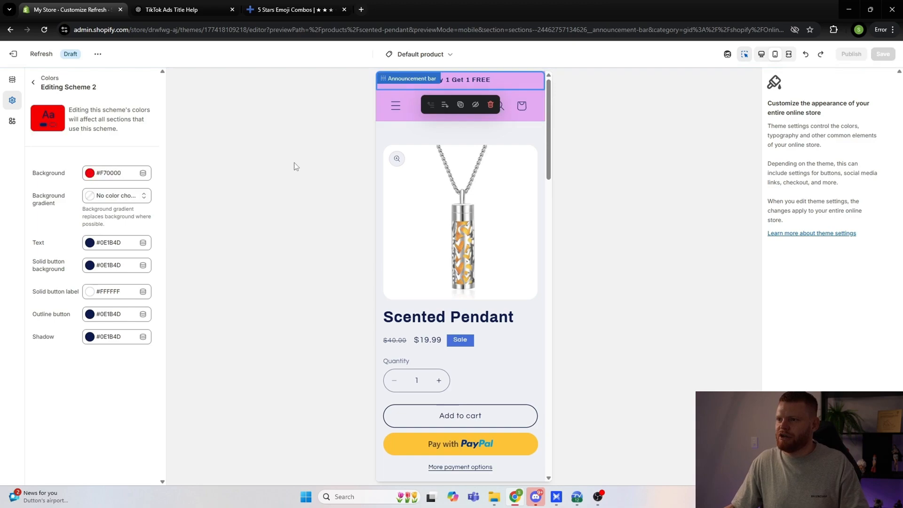
pyautogui.hotkey('ctrl', 'z')
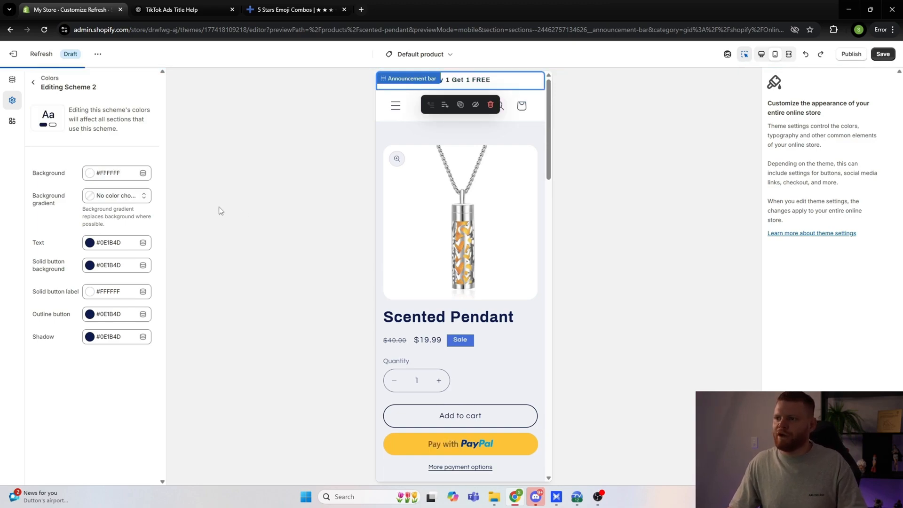
# Step: Review the product page in the mobile preview and save the theme changes
pyautogui.scroll(15, 455, 207)
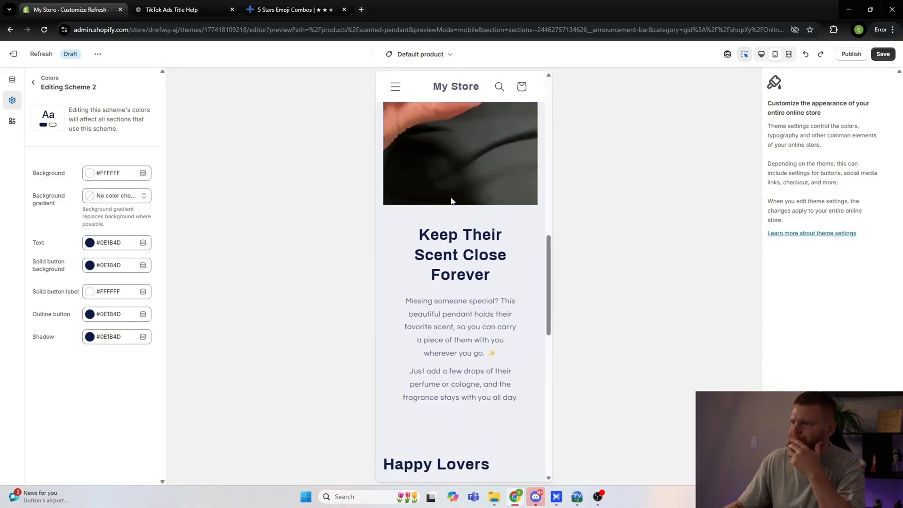
pyautogui.scroll(2, 456, 207)
pyautogui.click(893, 55)
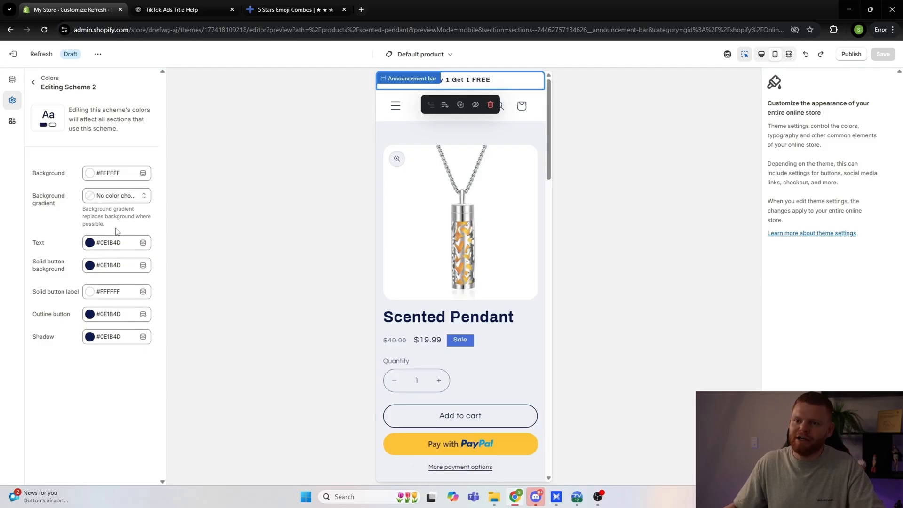
# Step: Check Scheme 2's background color and open Scheme 4's color settings
pyautogui.click(90, 174)
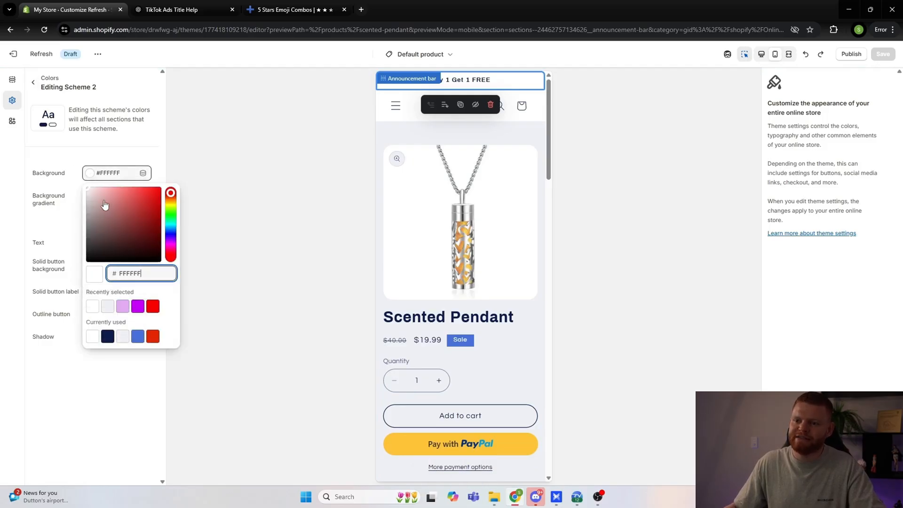
pyautogui.click(228, 147)
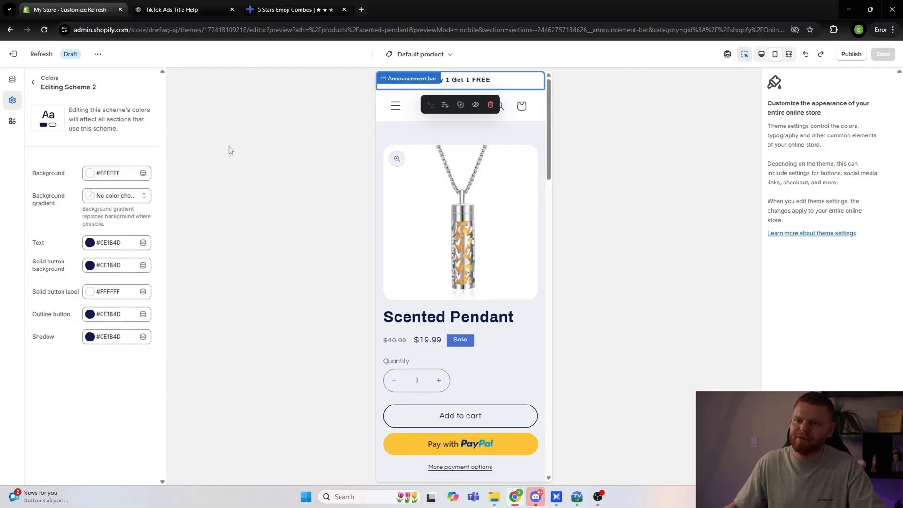
pyautogui.click(34, 85)
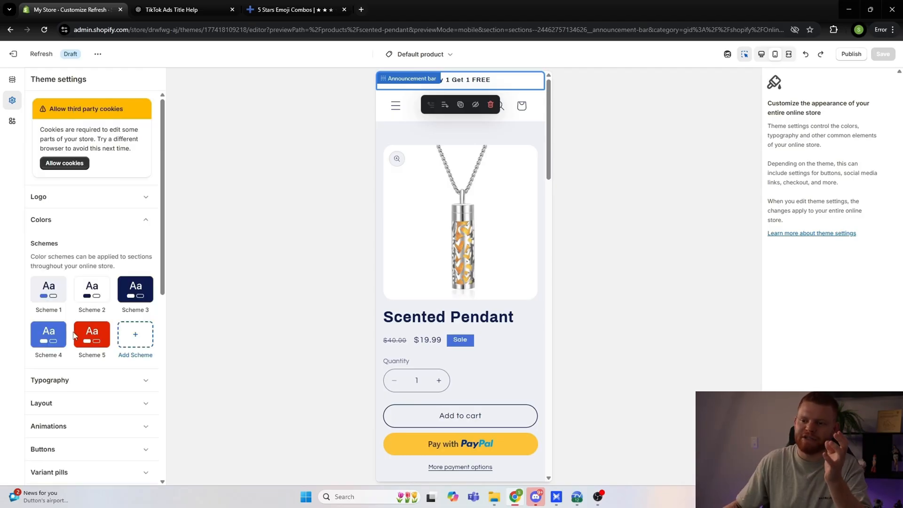
pyautogui.click(49, 334)
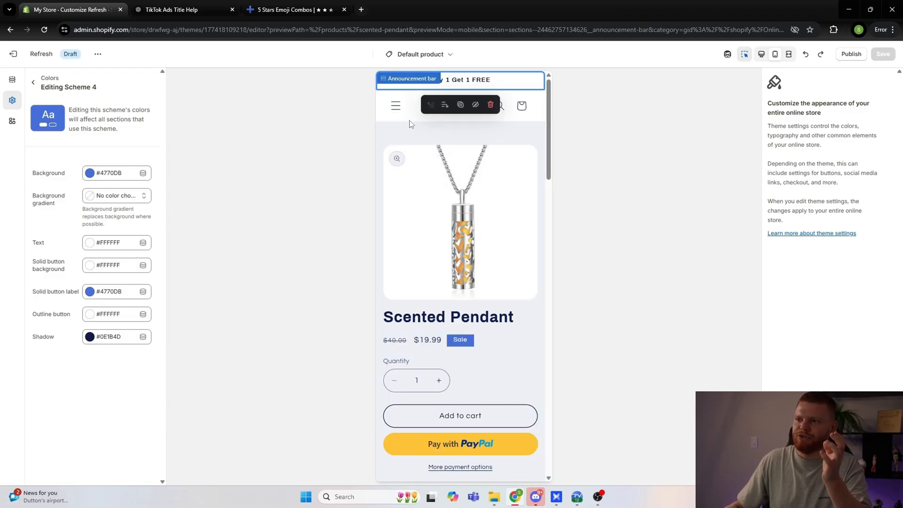
# Step: Switch the announcement bar's color scheme to Scheme 4
pyautogui.click(12, 80)
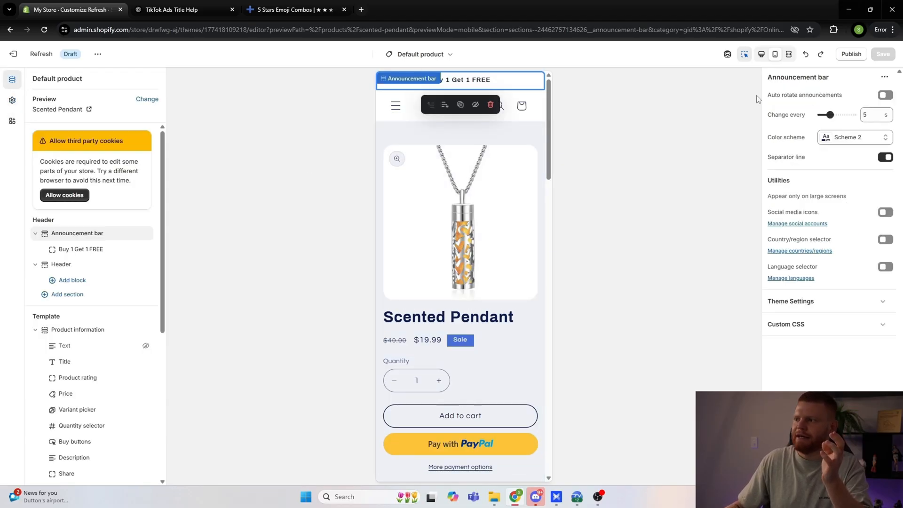
pyautogui.click(868, 135)
pyautogui.click(828, 236)
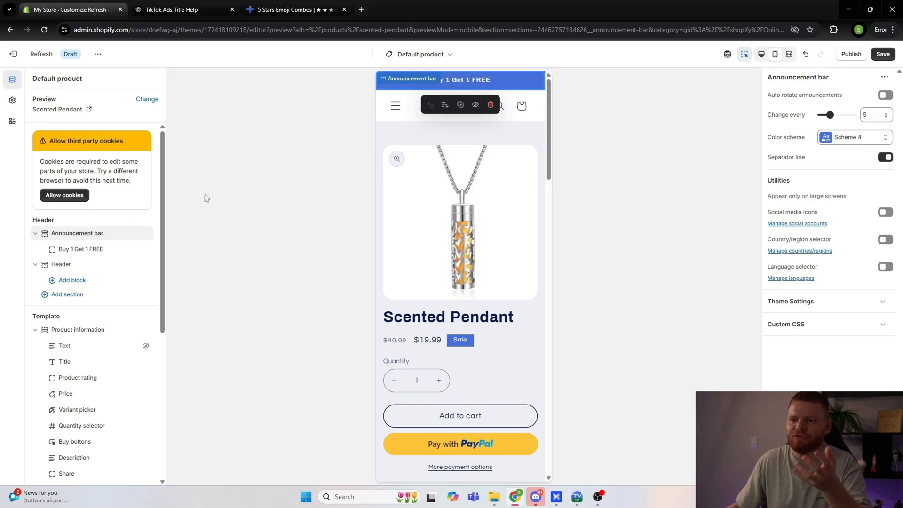
# Step: Try several blue shades for Scheme 4's background and set it to light blue 63B6FA
pyautogui.click(12, 100)
pyautogui.click(89, 173)
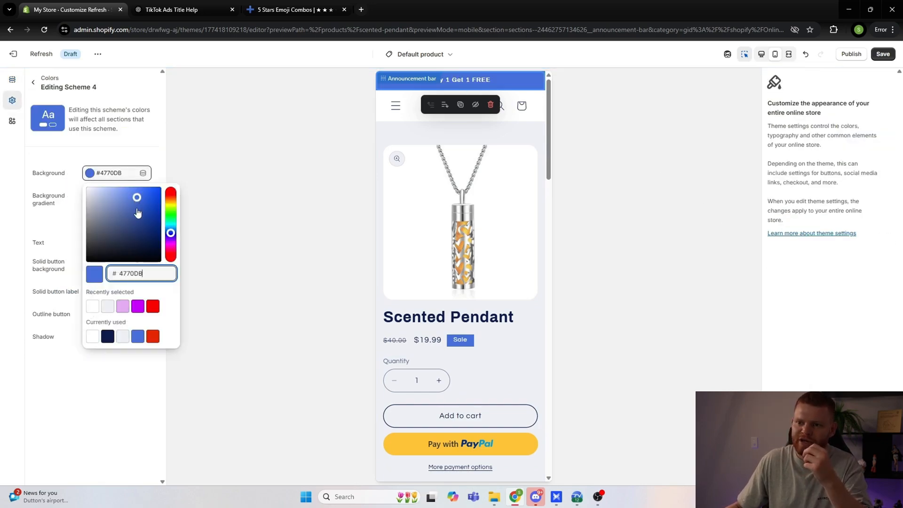
pyautogui.click(115, 195)
pyautogui.click(122, 219)
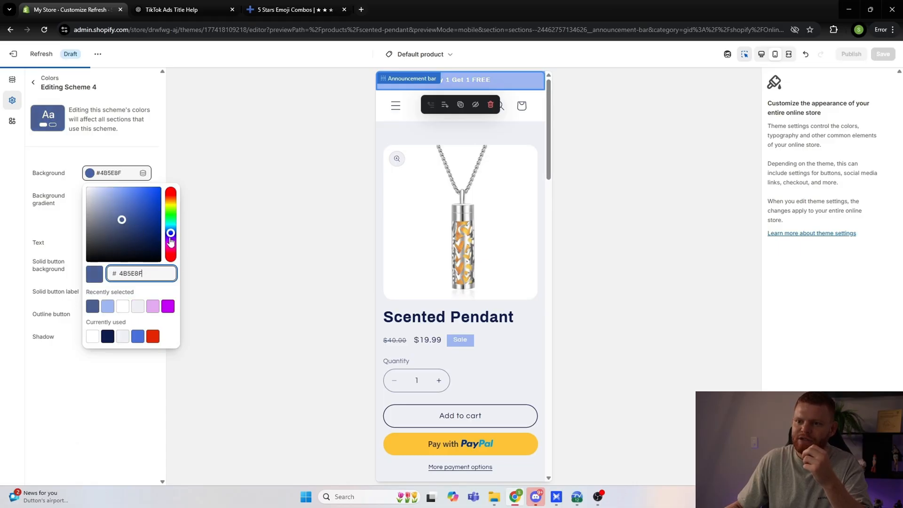
pyautogui.click(171, 229)
pyautogui.click(132, 194)
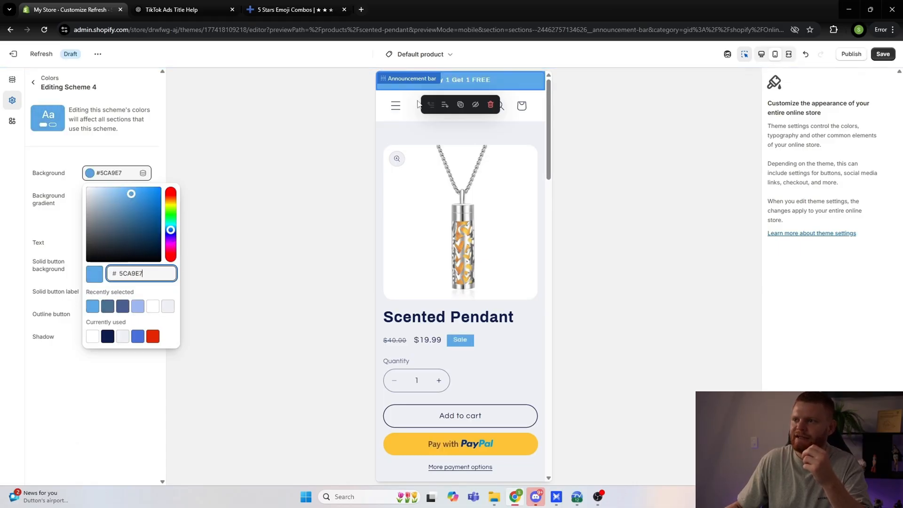
pyautogui.click(132, 188)
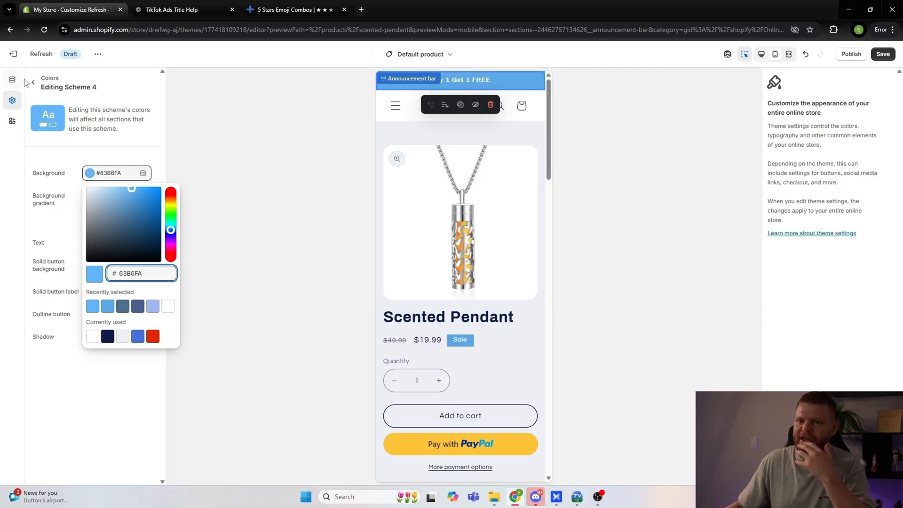
# Step: Compare the announcement bar's assigned color scheme with the theme's list of color schemes
pyautogui.click(13, 79)
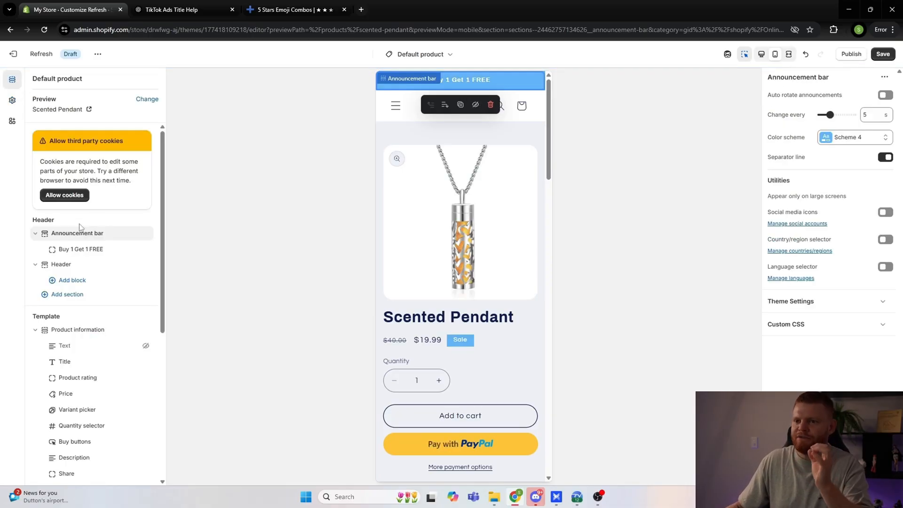
pyautogui.click(13, 99)
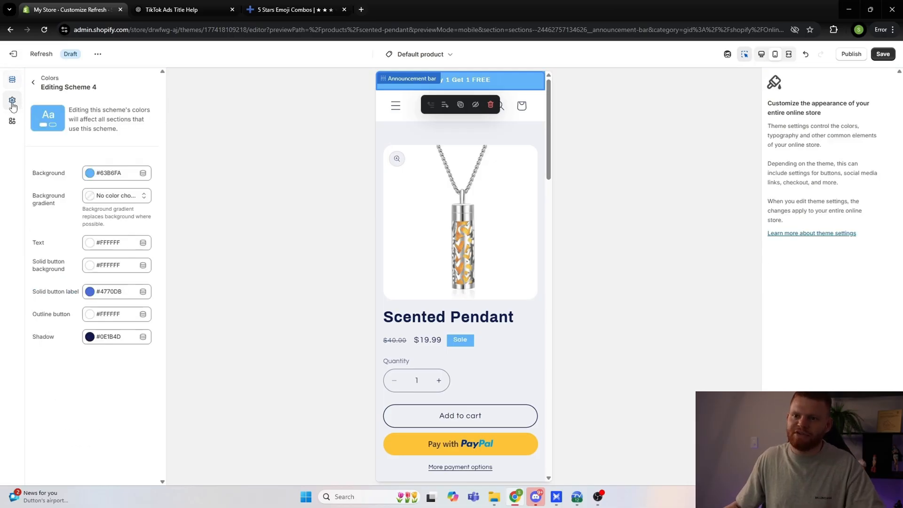
pyautogui.click(33, 83)
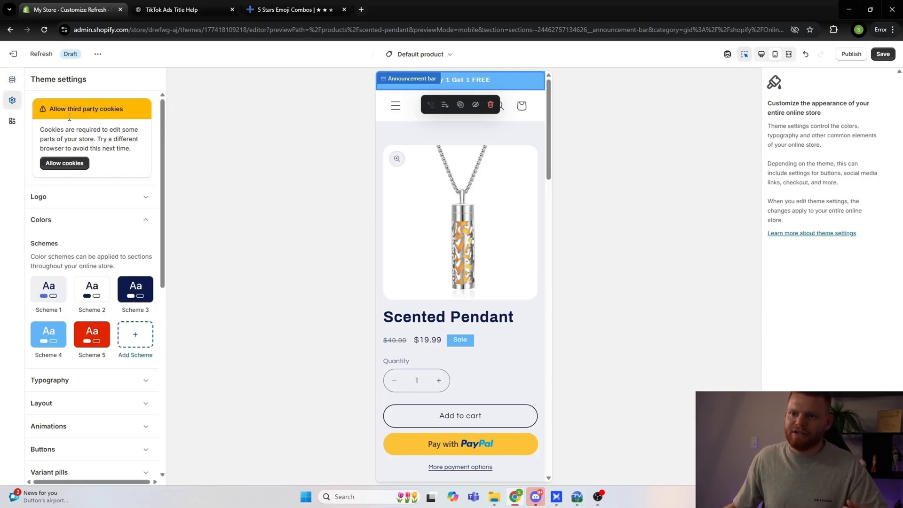
# Step: Set the announcement bar's color scheme to Scheme 2, check the product page and switch the preview to desktop view
pyautogui.click(12, 79)
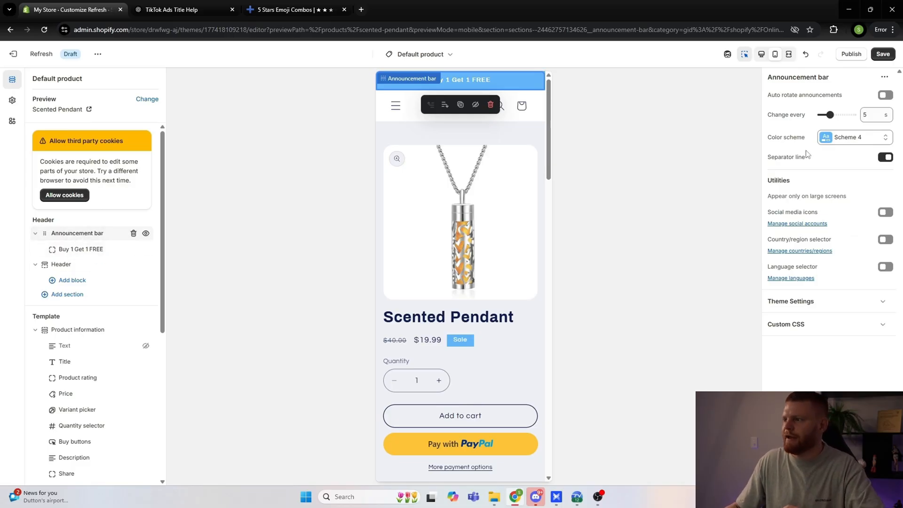
pyautogui.click(838, 138)
pyautogui.click(831, 185)
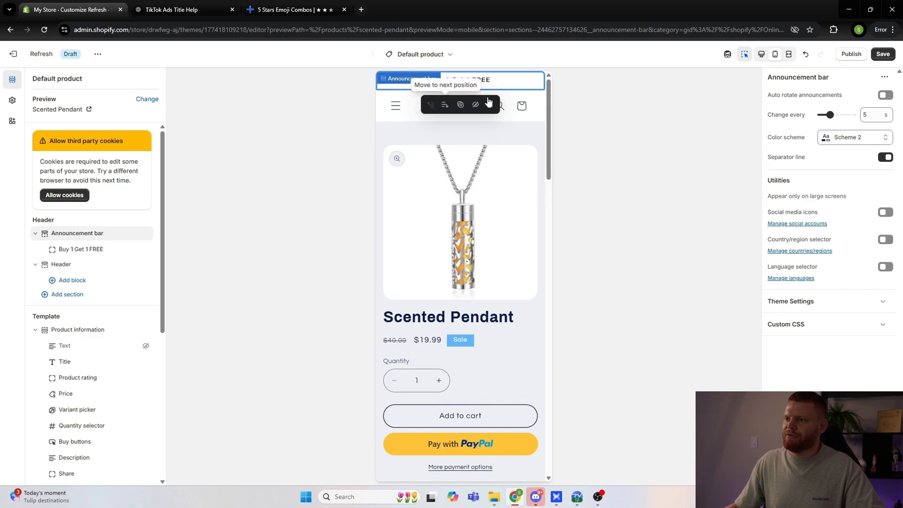
pyautogui.scroll(-1, 449, 221)
pyautogui.scroll(1, 452, 235)
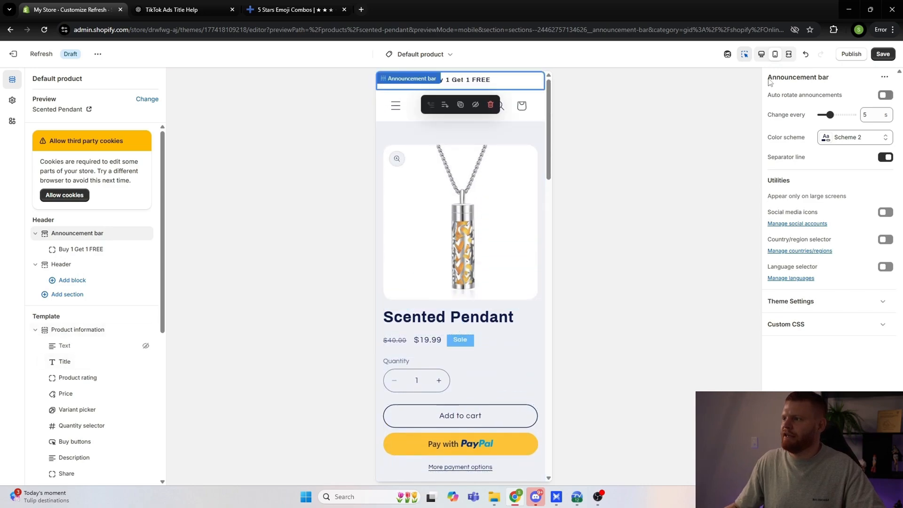
pyautogui.click(762, 54)
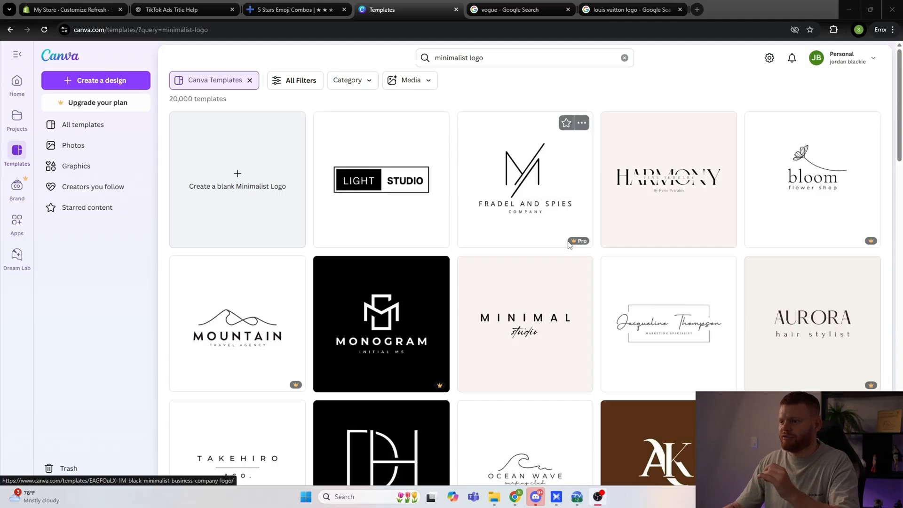
# Step: Switch to Canva and browse the minimalist logo templates, noting which designs carry the Pro mark
pyautogui.moveTo(579, 243)
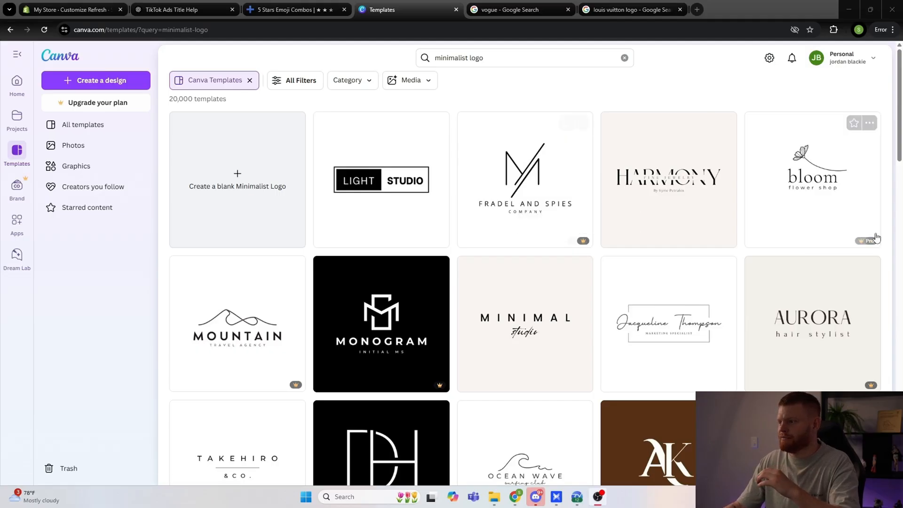
pyautogui.moveTo(868, 243)
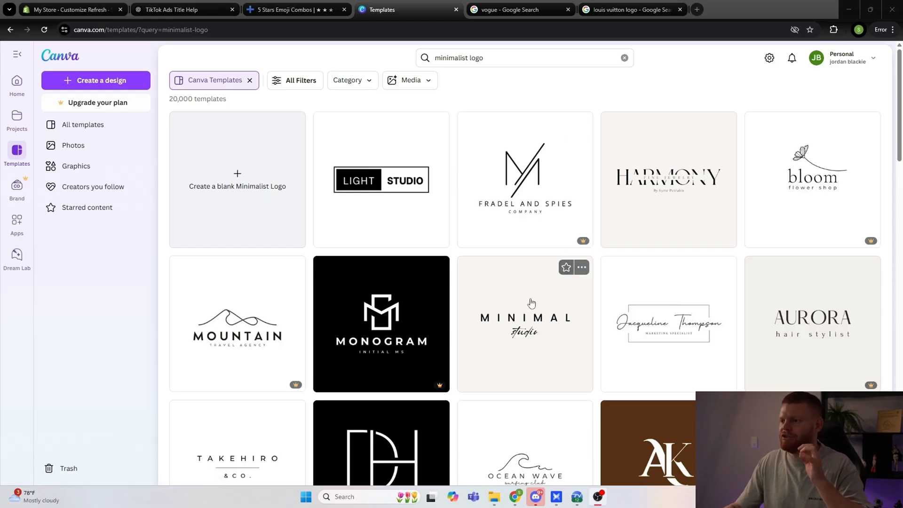
pyautogui.scroll(-1, 535, 300)
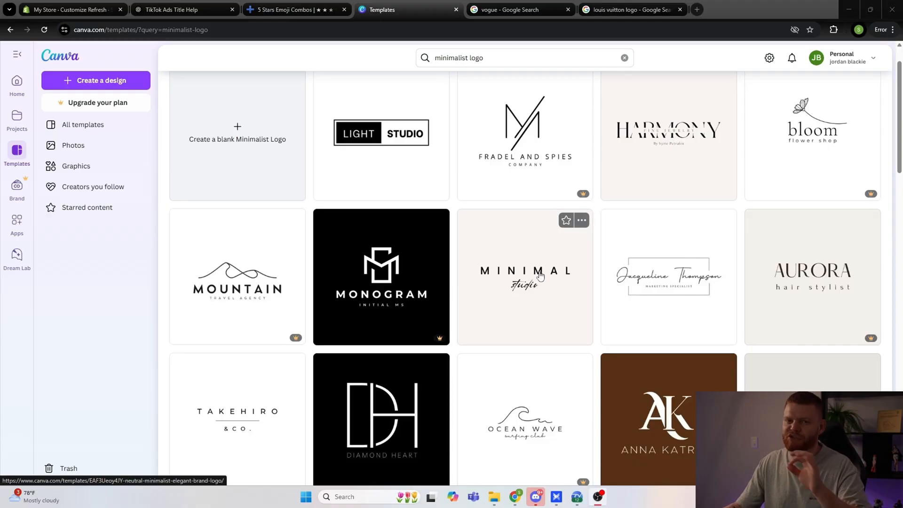
pyautogui.scroll(-1, 541, 271)
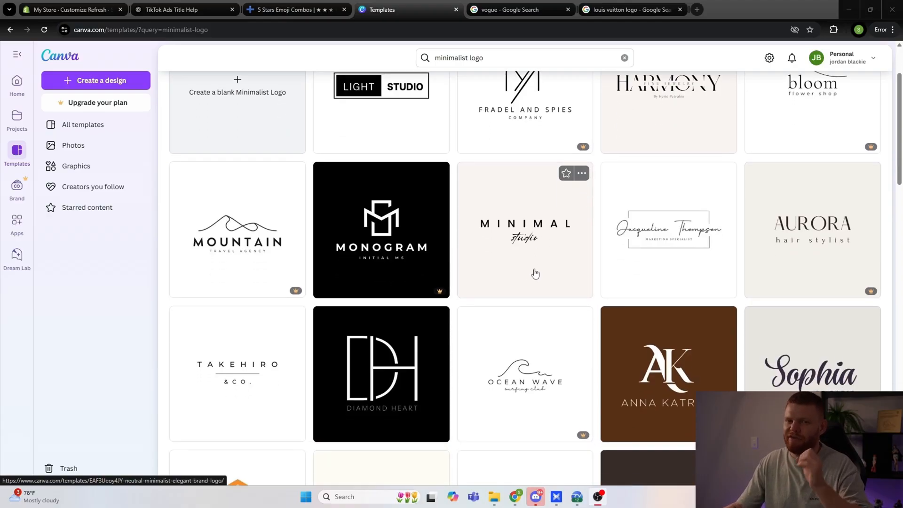
pyautogui.scroll(2, 518, 272)
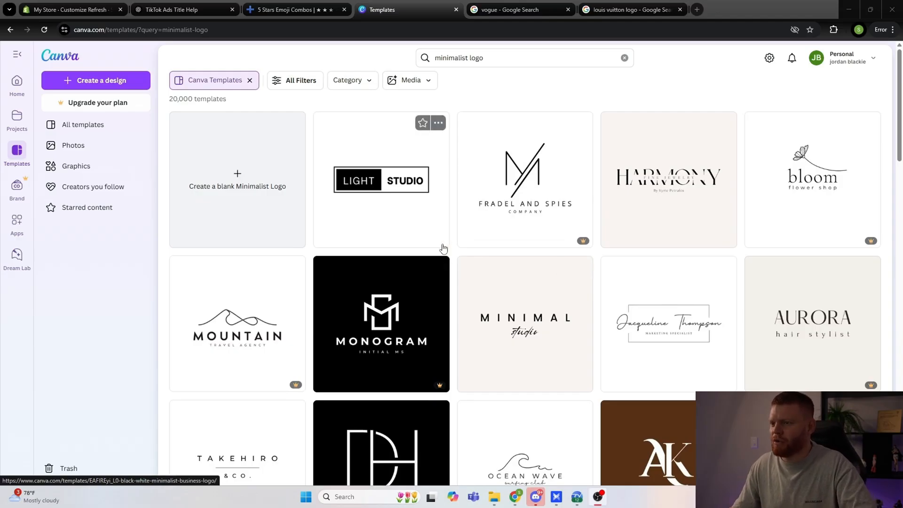
pyautogui.scroll(-2, 453, 242)
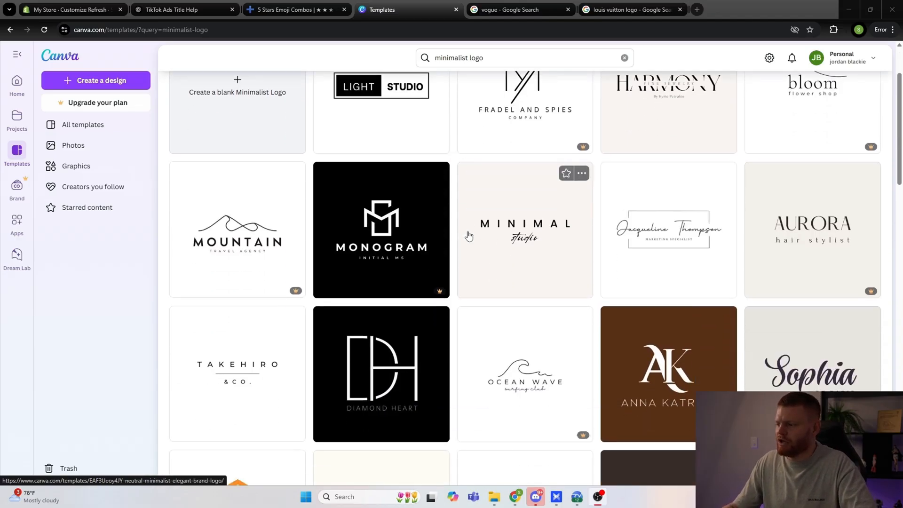
pyautogui.scroll(2, 466, 238)
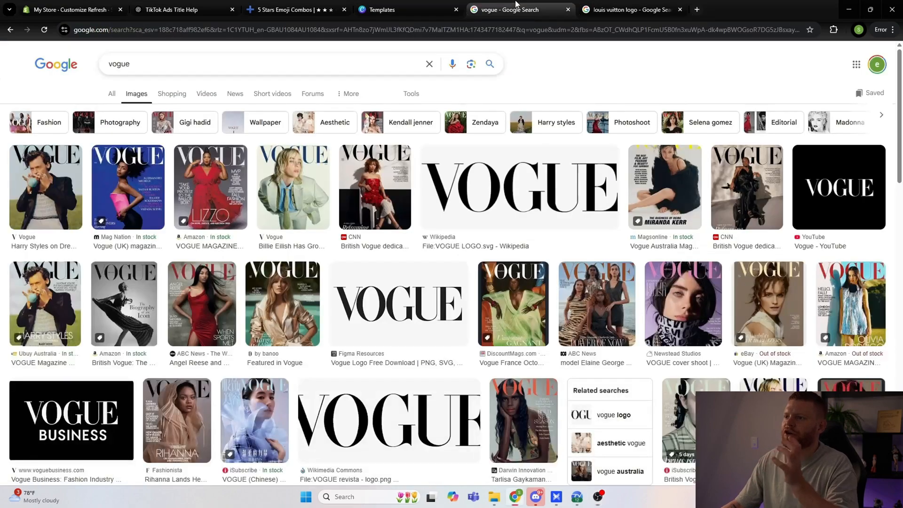
# Step: Compare the Vogue and Louis Vuitton wordmark logos in the Google image results as style references
pyautogui.click(517, 9)
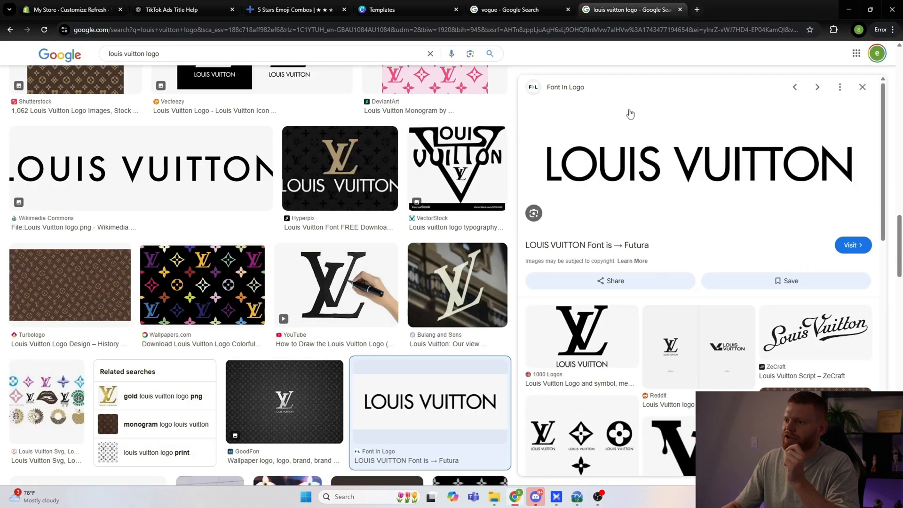
pyautogui.click(609, 9)
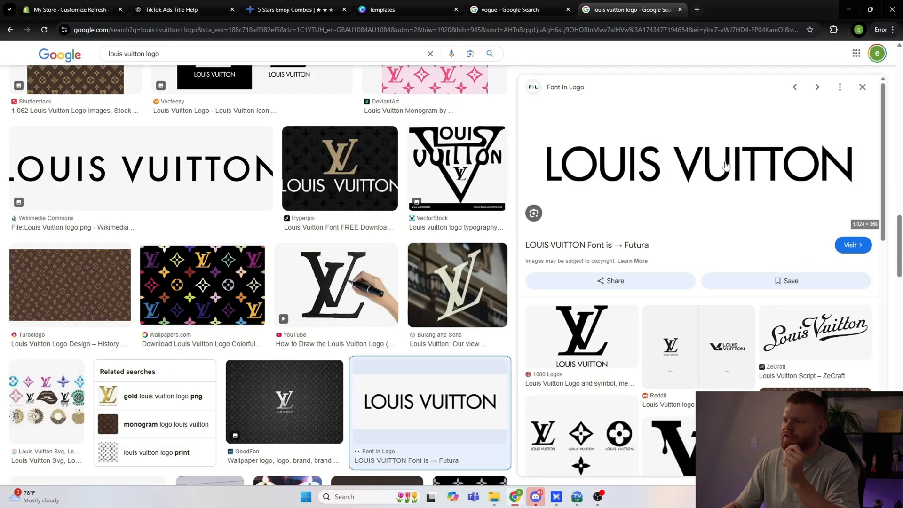
pyautogui.click(518, 9)
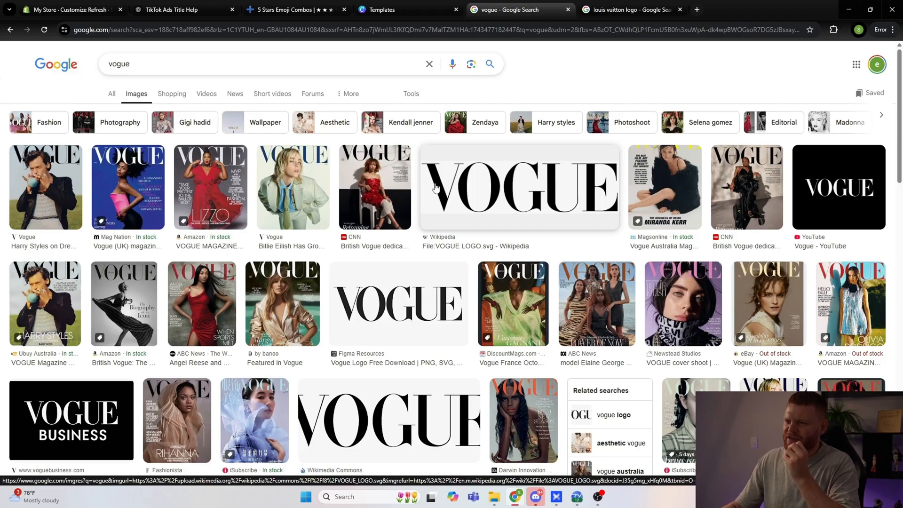
pyautogui.hotkey('ctrl', 'Tab')
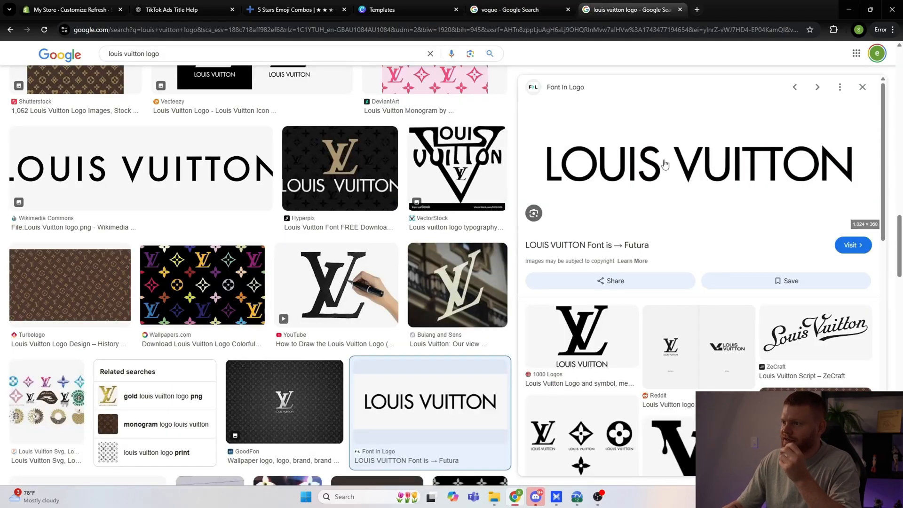
pyautogui.click(527, 7)
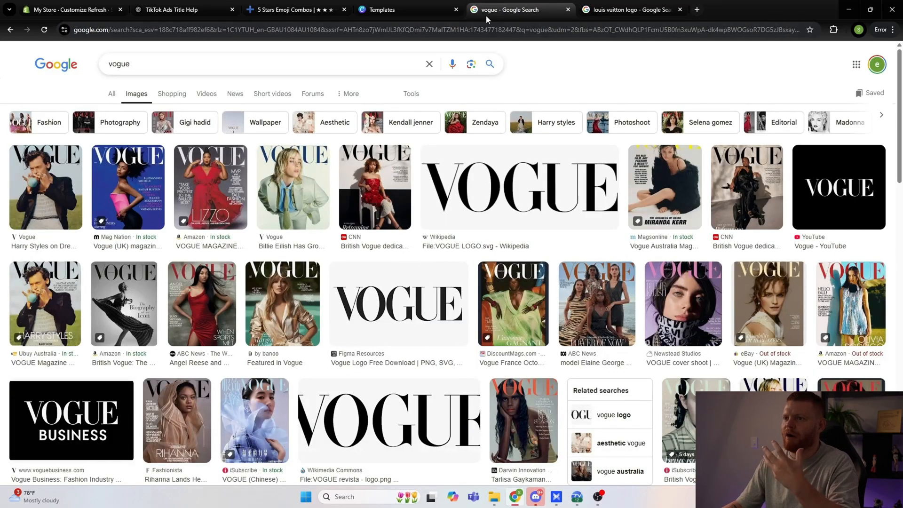
# Step: Return to Canva and look through more minimalist logo templates for a simple store logo style
pyautogui.hotkey('ctrl', 'shift', 'Tab')
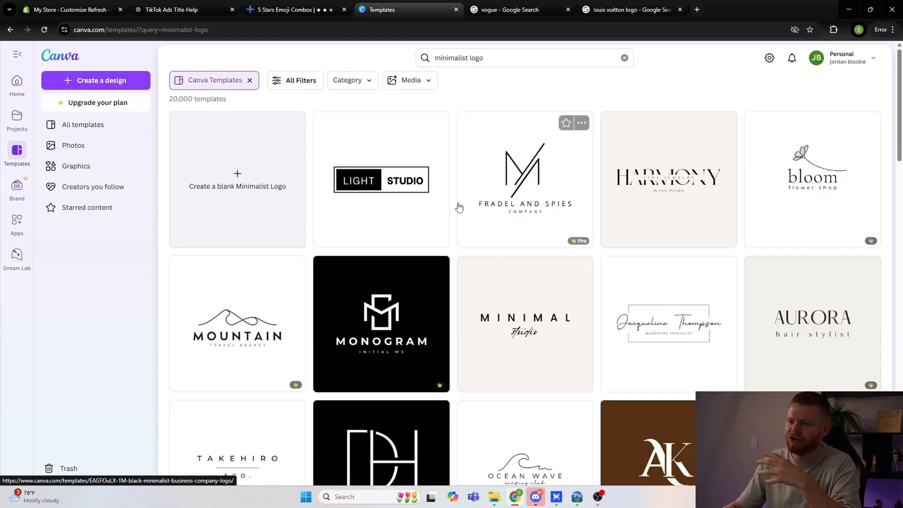
pyautogui.scroll(-1, 459, 205)
pyautogui.scroll(-3, 466, 203)
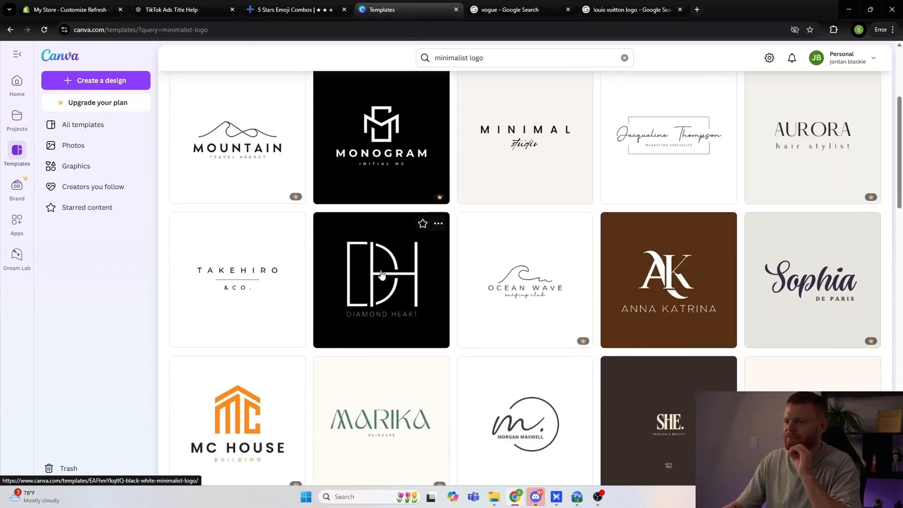
pyautogui.scroll(-5, 383, 266)
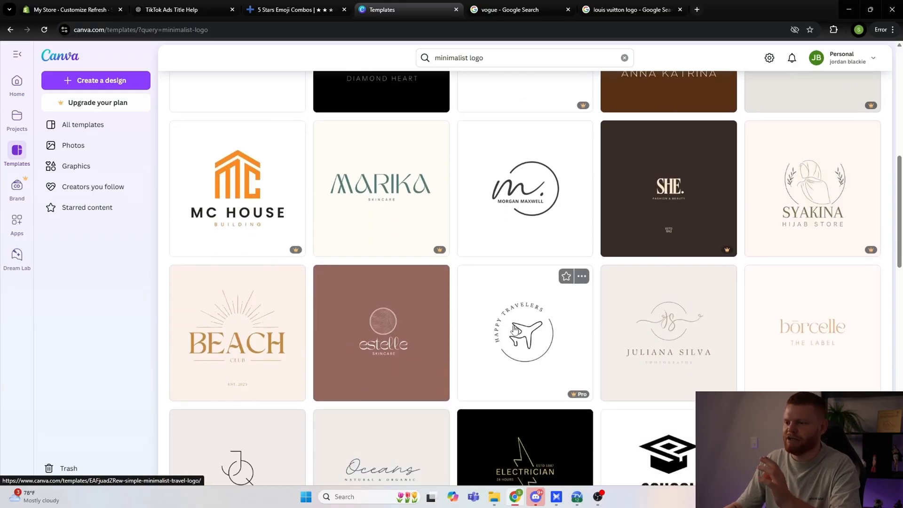
pyautogui.scroll(1, 612, 323)
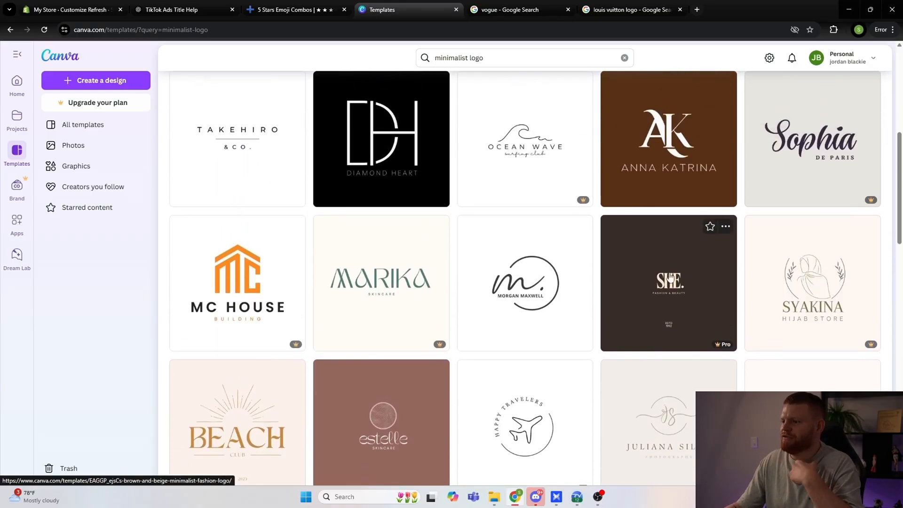
# Step: Examine more of the minimalist logo templates for a free, text-based design that suits the store
pyautogui.scroll(4, 659, 282)
pyautogui.scroll(3, 663, 244)
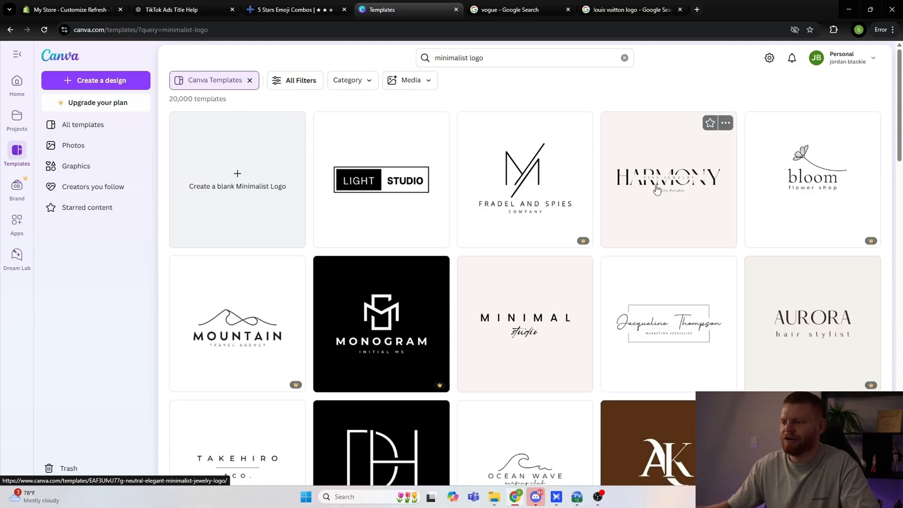
pyautogui.scroll(-9, 592, 207)
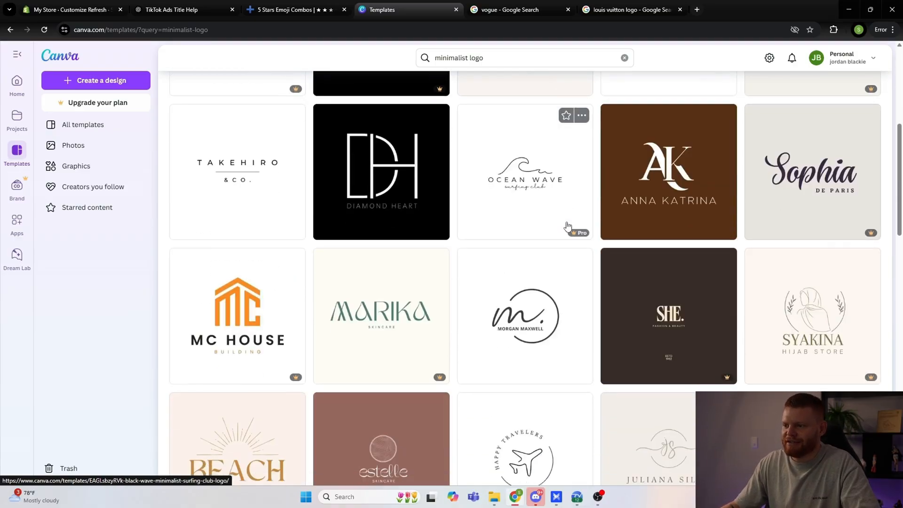
pyautogui.scroll(-3, 588, 228)
pyautogui.scroll(-3, 464, 288)
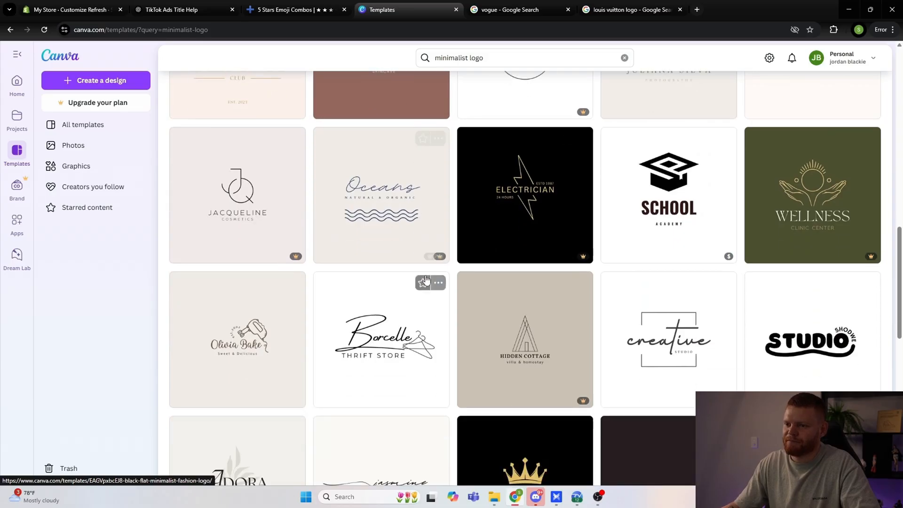
pyautogui.scroll(3, 426, 313)
pyautogui.scroll(12, 426, 313)
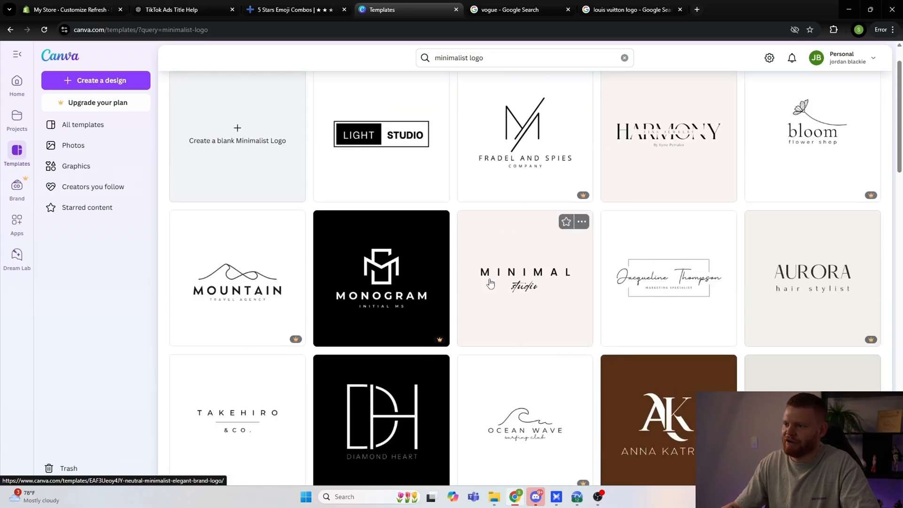
pyautogui.scroll(1, 527, 280)
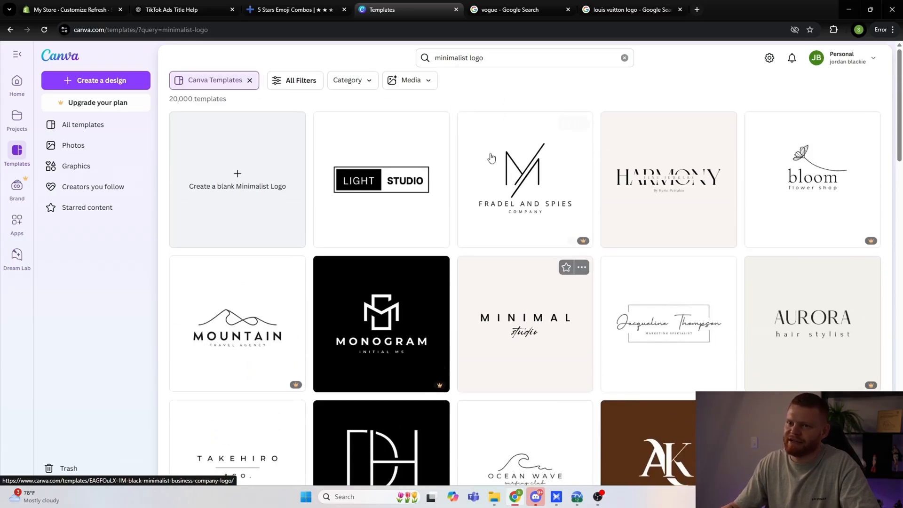
pyautogui.click(518, 59)
pyautogui.moveTo(518, 58); pyautogui.dragTo(433, 57)
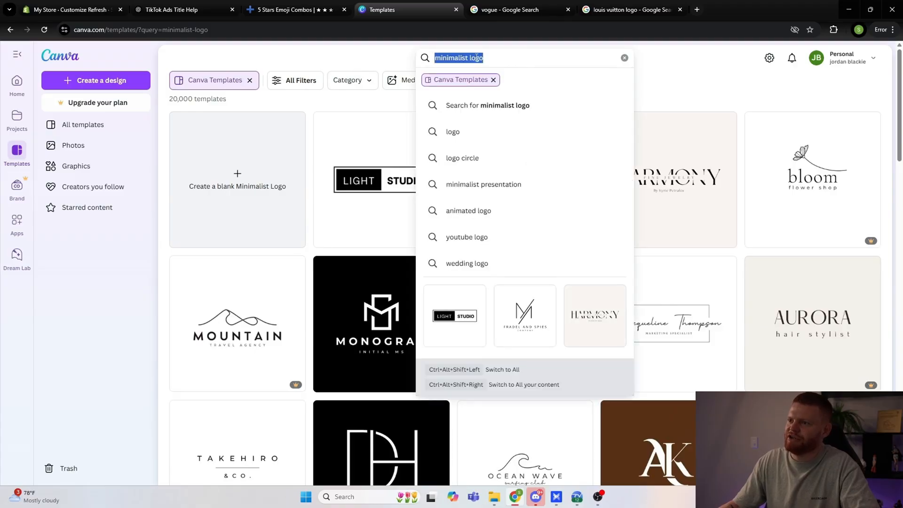
pyautogui.click(388, 66)
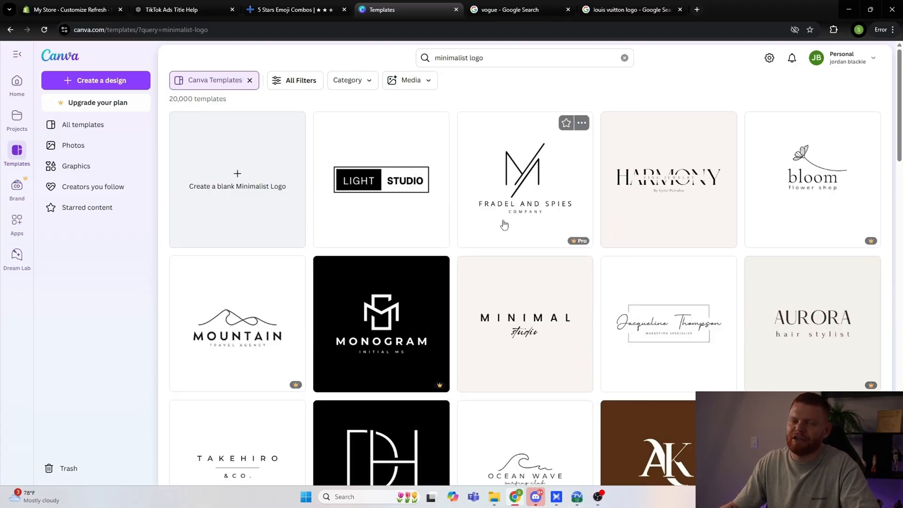
pyautogui.scroll(-15, 512, 260)
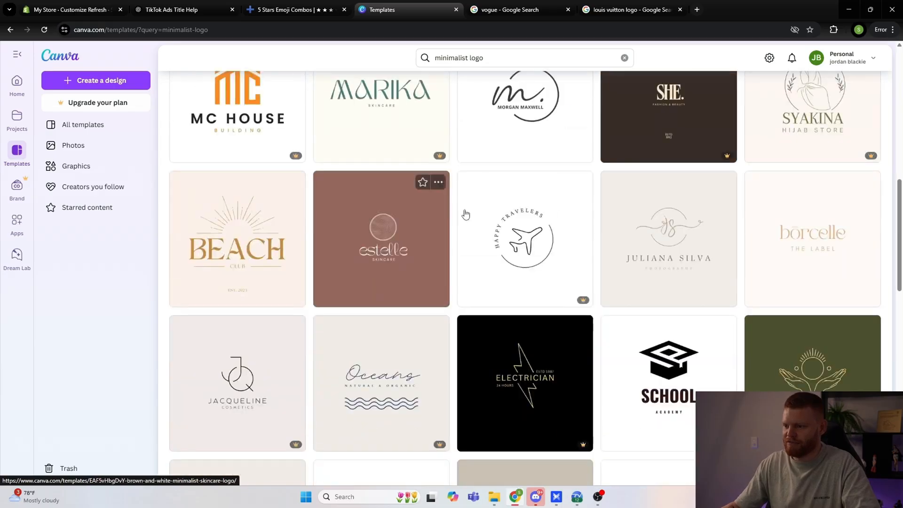
pyautogui.scroll(-9, 604, 280)
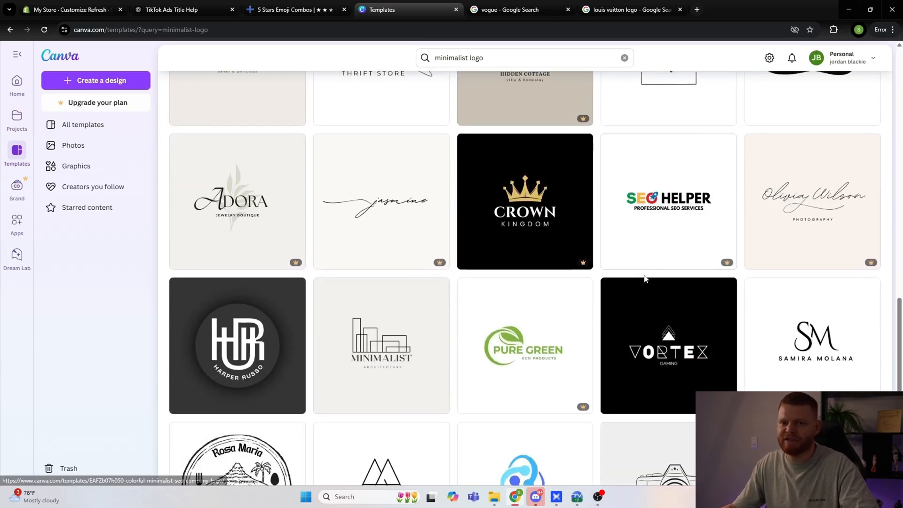
pyautogui.scroll(-4, 488, 338)
pyautogui.scroll(12, 662, 317)
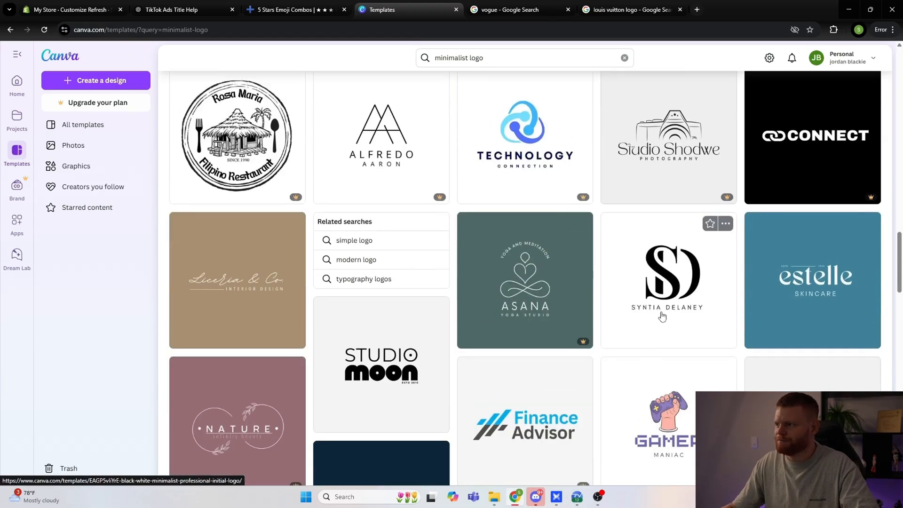
pyautogui.scroll(12, 659, 316)
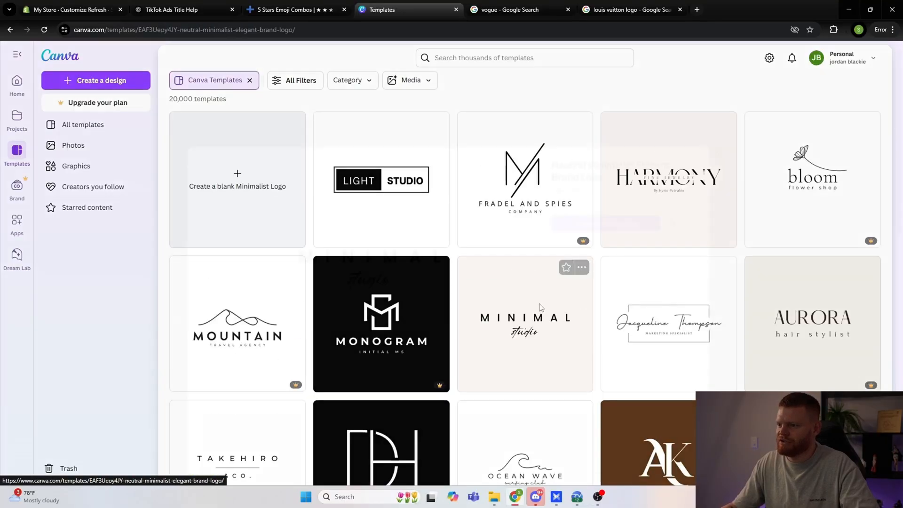
# Step: Open the neutral "MINIMAL studio" logo template for editing and set its background colour to white, #FFFFFF
pyautogui.click(527, 325)
pyautogui.click(638, 153)
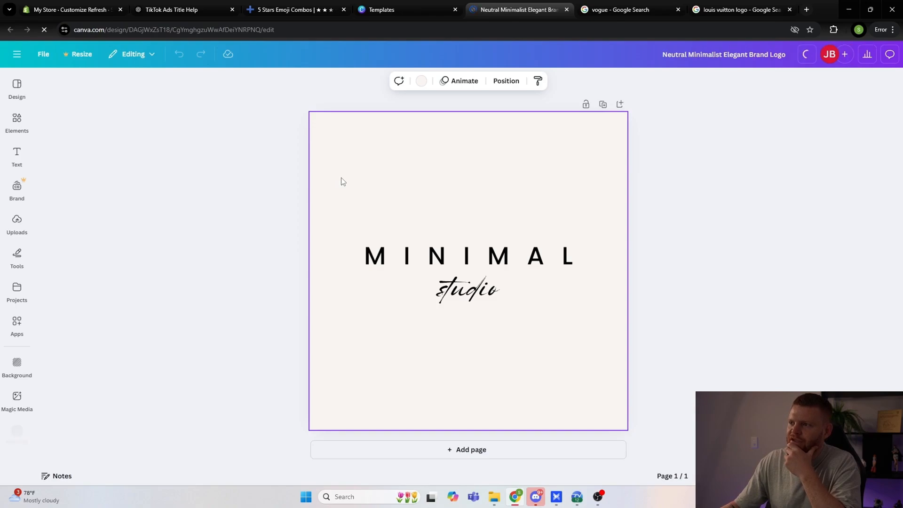
pyautogui.click(422, 81)
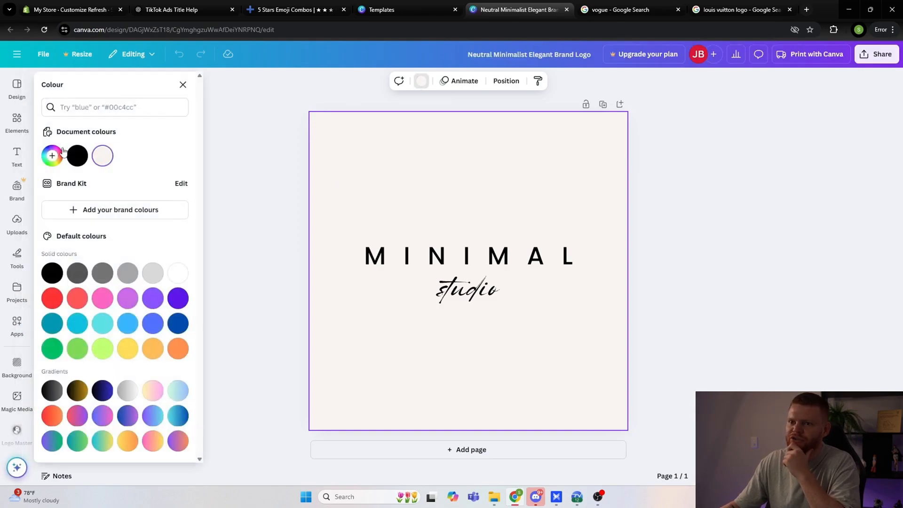
pyautogui.click(102, 156)
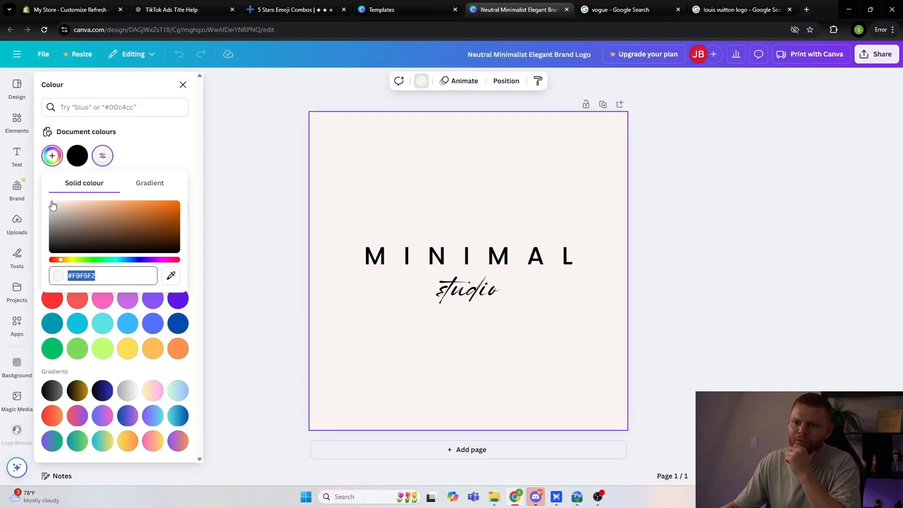
pyautogui.moveTo(52, 205); pyautogui.dragTo(49, 200)
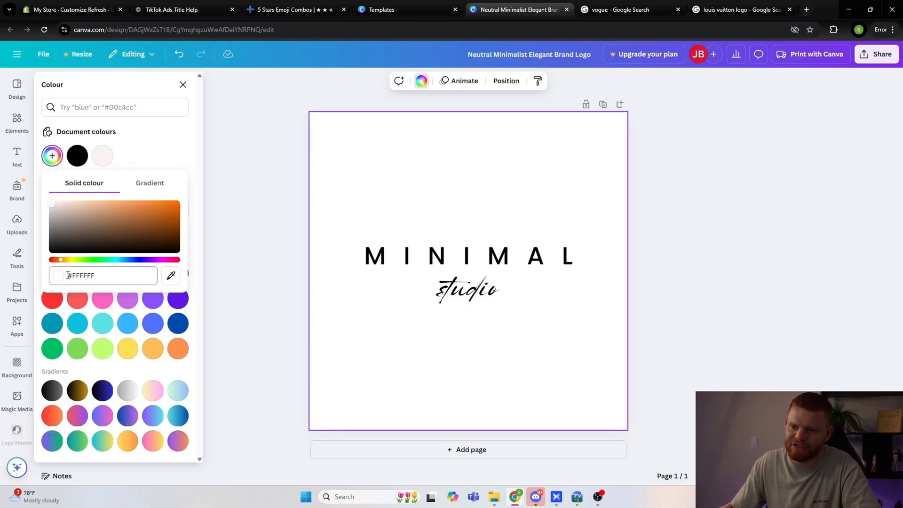
pyautogui.click(231, 184)
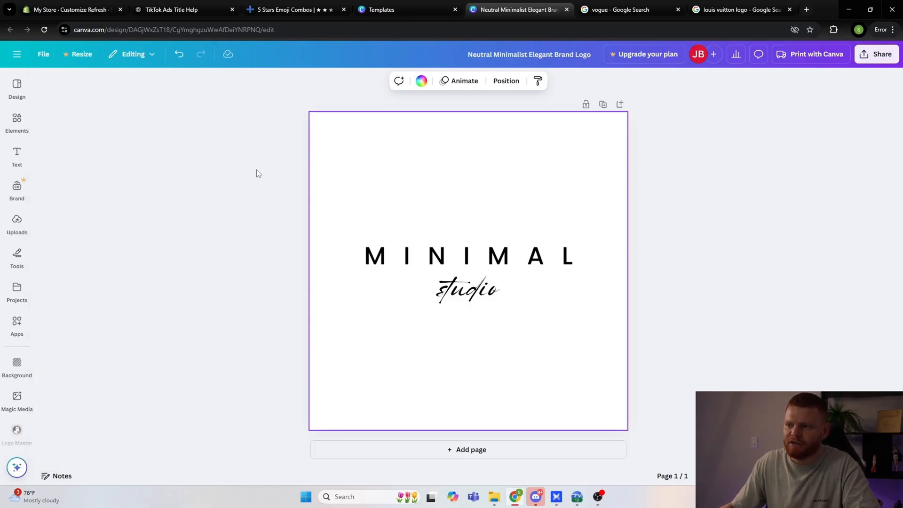
pyautogui.click(421, 81)
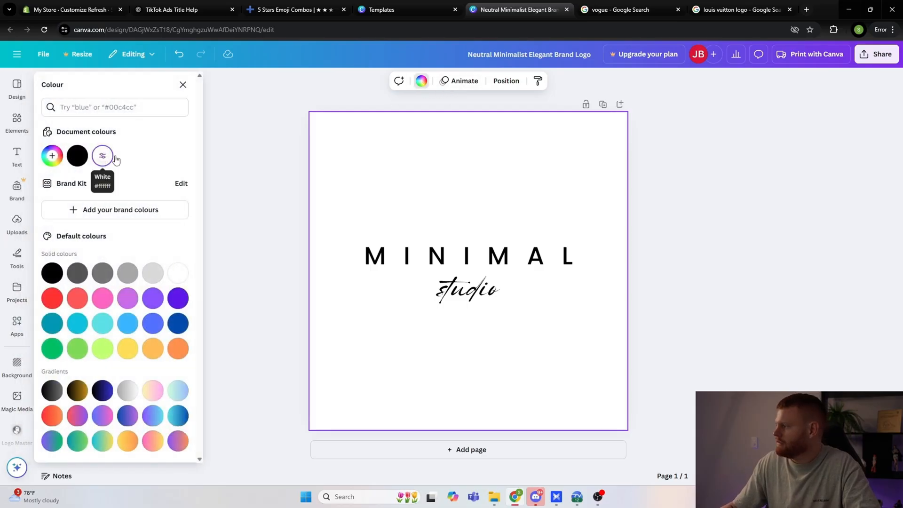
pyautogui.click(206, 161)
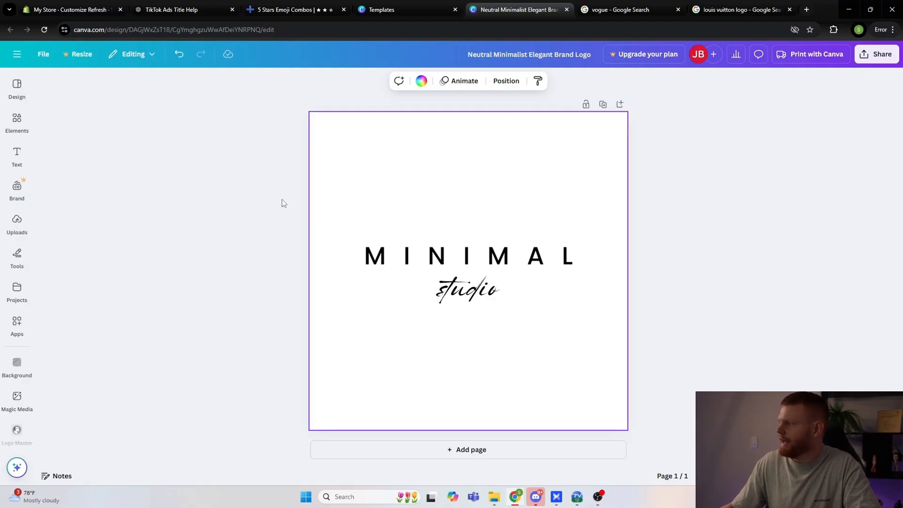
# Step: Replace the MINIMAL heading with EVERSCENT and reduce its font size to 24.4 so it fits on one line
pyautogui.click(499, 257)
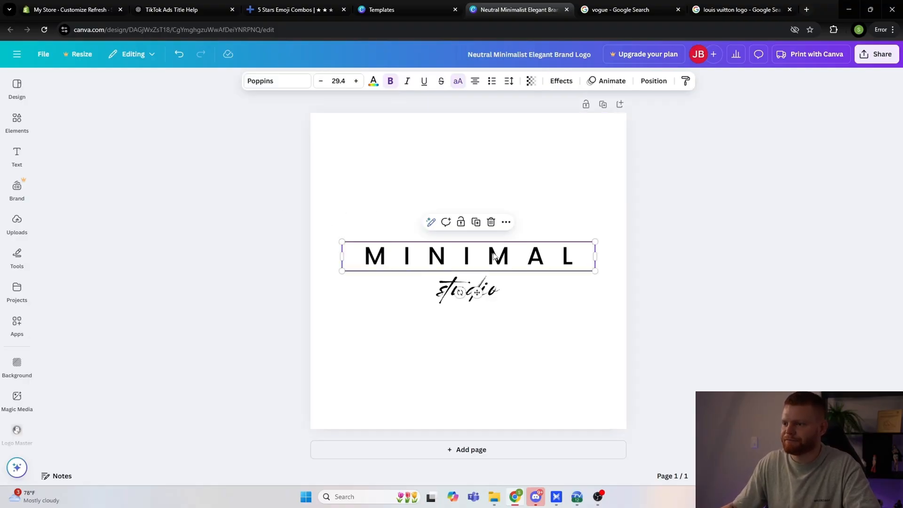
pyautogui.click(499, 257)
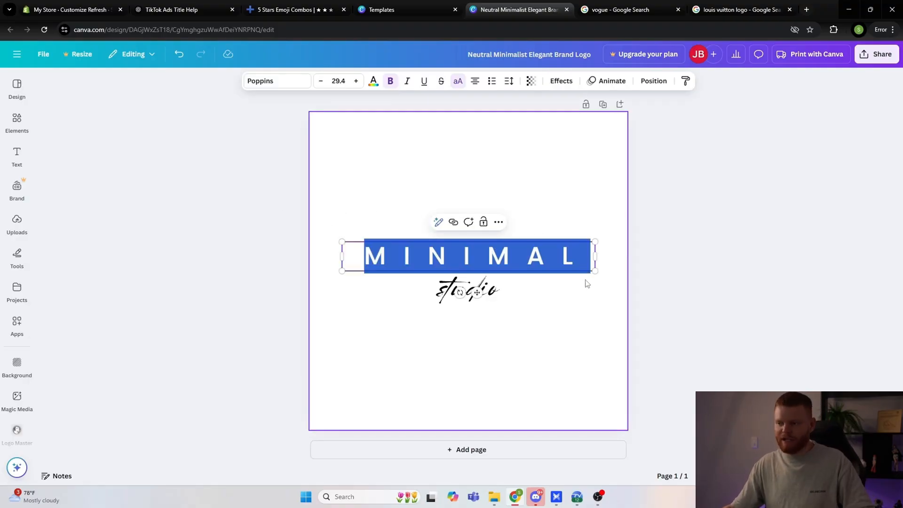
pyautogui.write('EVER')
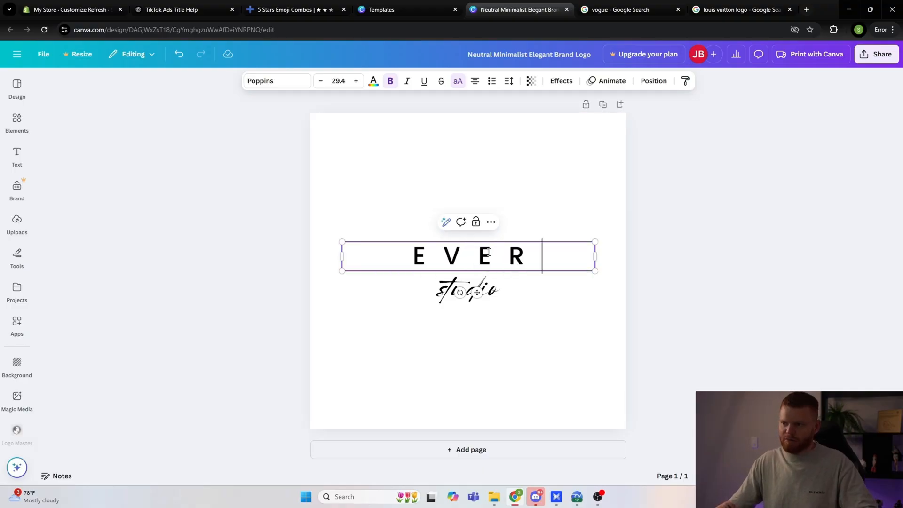
pyautogui.write('SCENT')
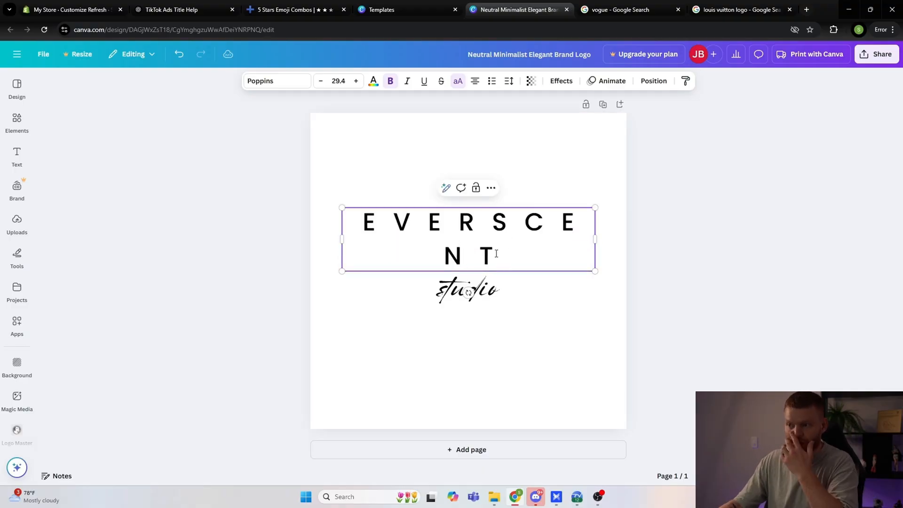
pyautogui.moveTo(496, 254); pyautogui.dragTo(362, 221)
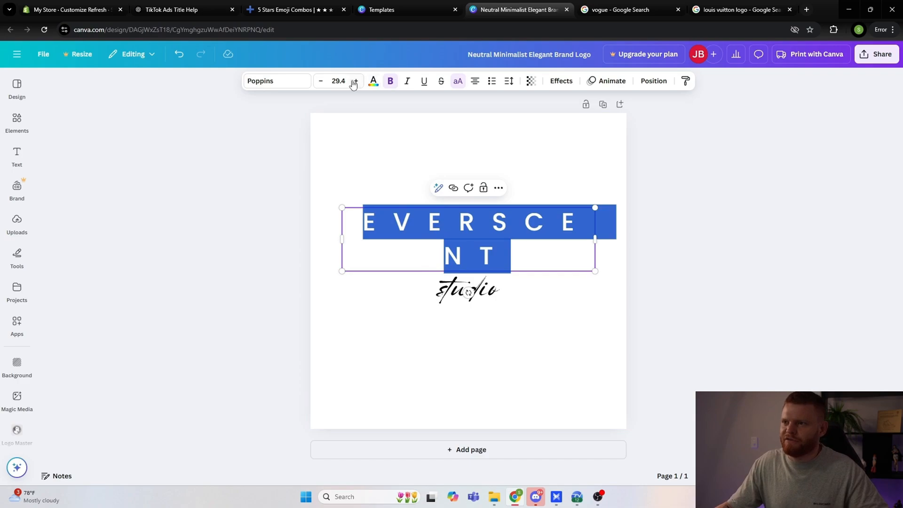
pyautogui.click(322, 81)
pyautogui.click(321, 81)
pyautogui.click(321, 81)
pyautogui.click(322, 81)
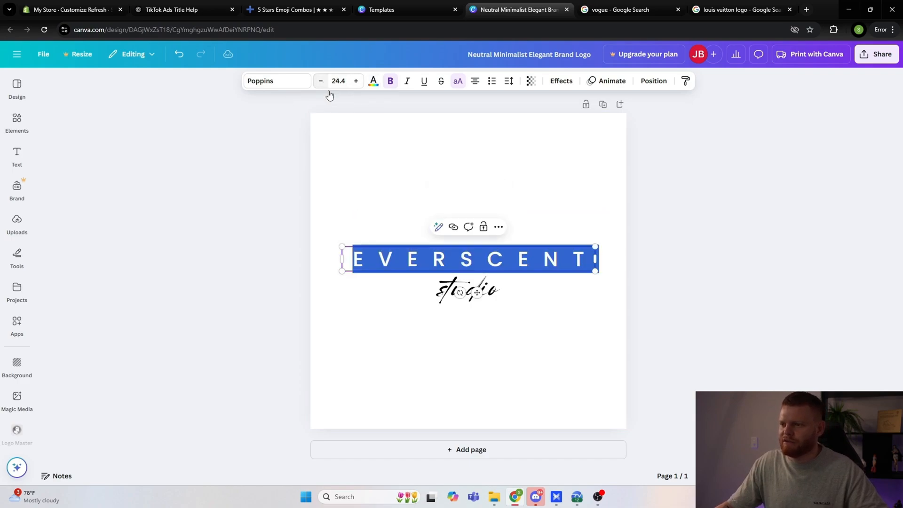
pyautogui.click(749, 251)
# Step: Try "new york" and "london" as the script tagline under the wordmark in place of "studio"
pyautogui.click(499, 292)
pyautogui.click(499, 292)
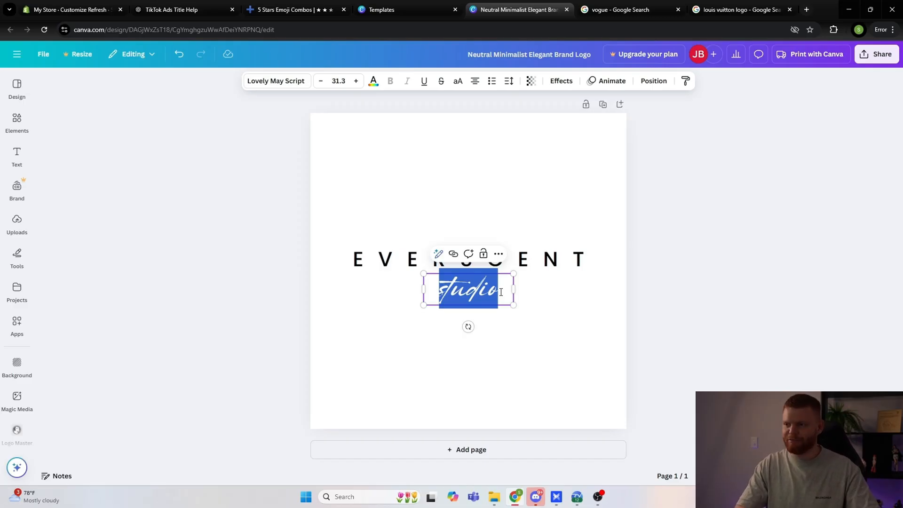
pyautogui.write('new york')
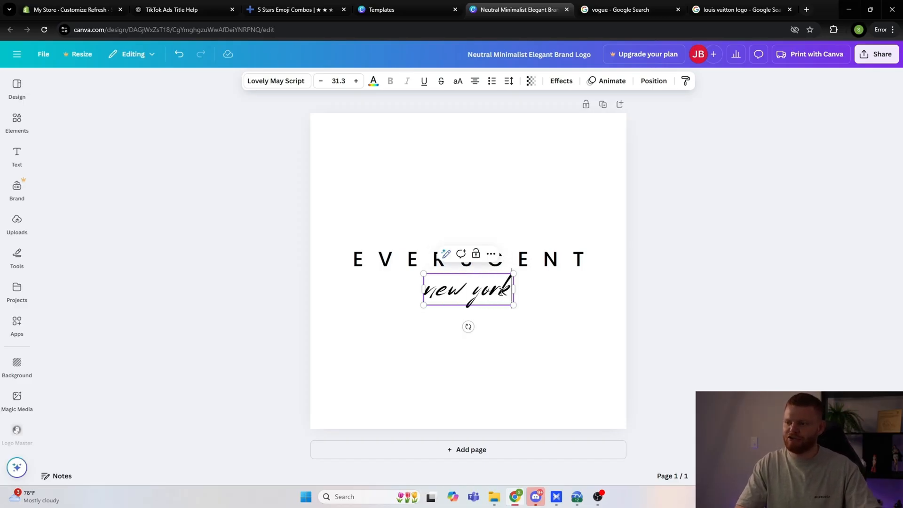
pyautogui.press('BackSpace')
pyautogui.press('BackSpace')
pyautogui.press('BackSpace')
pyautogui.press('BackSpace')
pyautogui.press('BackSpace')
pyautogui.press('BackSpace')
# Step: Try "cosmetics" and "apparel" as alternative script taglines under the EVERSCENT wordmark
pyautogui.press('BackSpace')
pyautogui.press('BackSpace')
pyautogui.write('london')
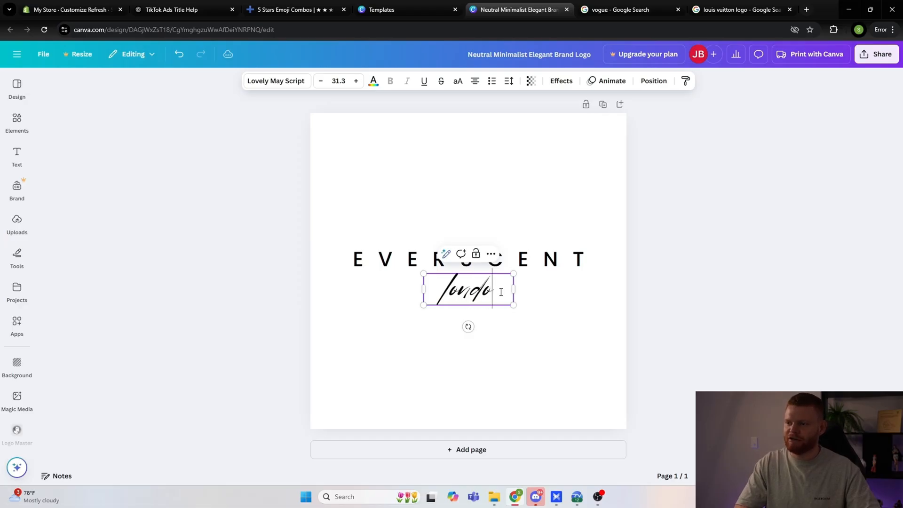
pyautogui.press('BackSpace')
pyautogui.press('BackSpace')
pyautogui.press('BackSpace')
pyautogui.press('BackSpace')
pyautogui.press('BackSpace')
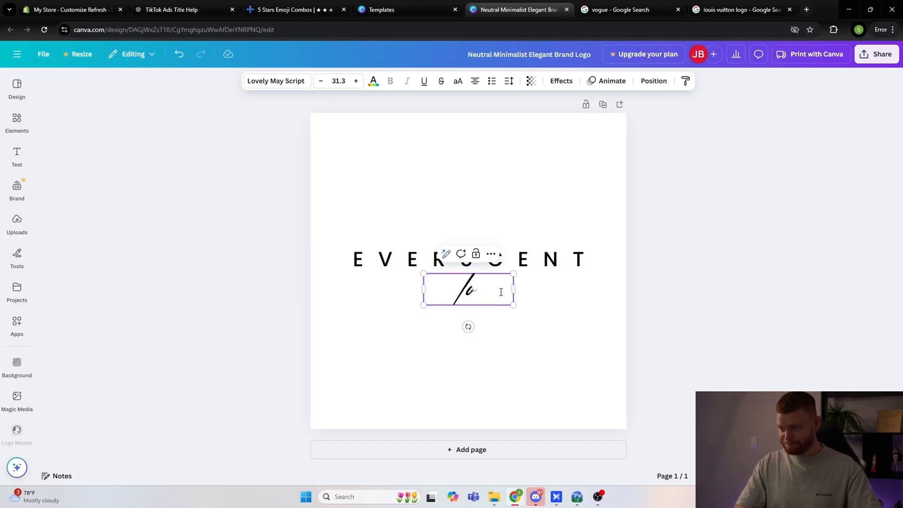
pyautogui.write('o')
pyautogui.press('BackSpace')
pyautogui.press('BackSpace')
pyautogui.write('cos')
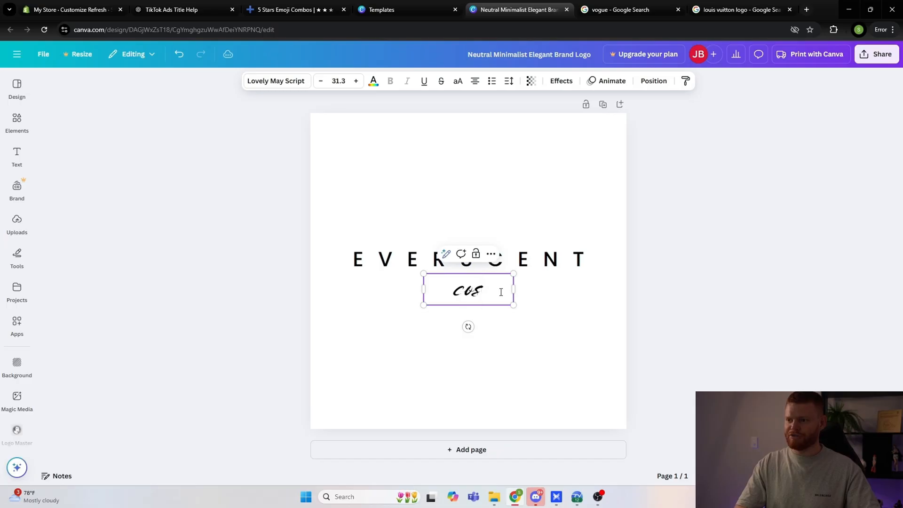
pyautogui.write('metics')
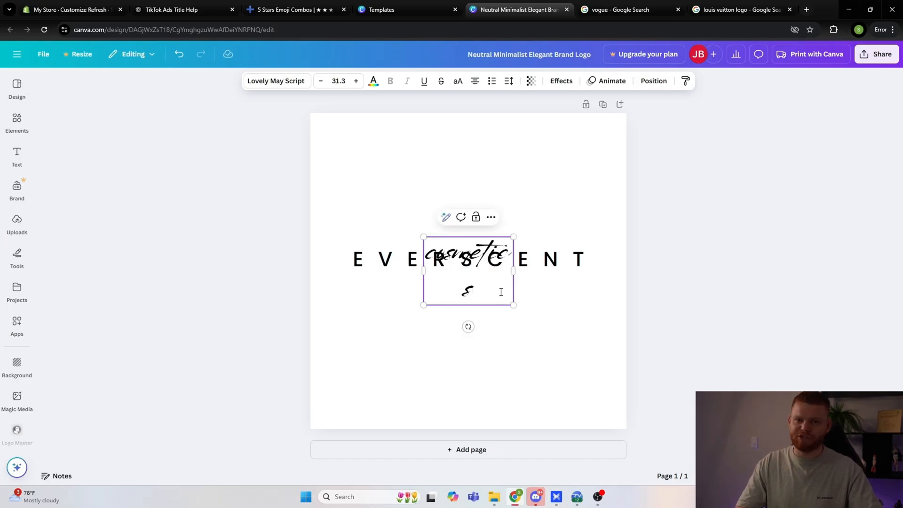
pyautogui.press('BackSpace')
pyautogui.press('BackSpace')
pyautogui.press('BackSpace')
pyautogui.press('BackSpace')
pyautogui.press('BackSpace')
pyautogui.press('BackSpace')
pyautogui.press('BackSpace')
pyautogui.press('BackSpace')
pyautogui.press('BackSpace')
pyautogui.write('ap')
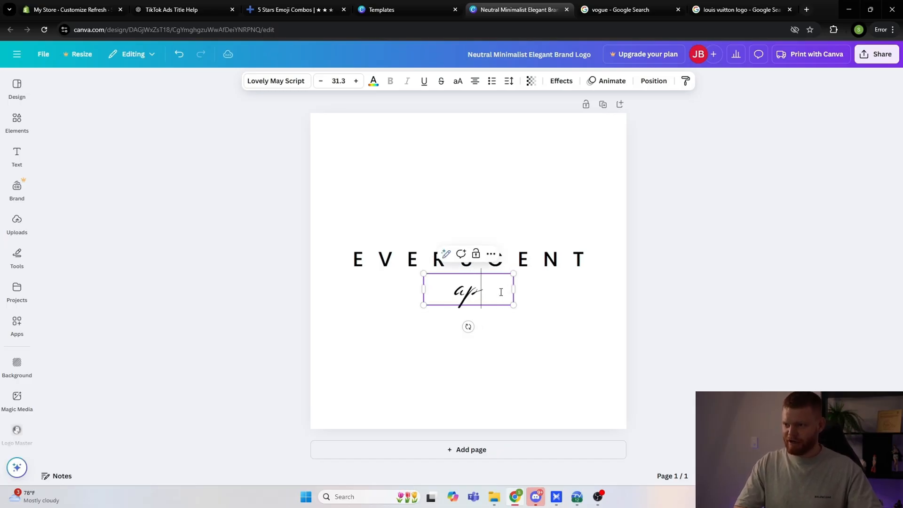
pyautogui.write('parel')
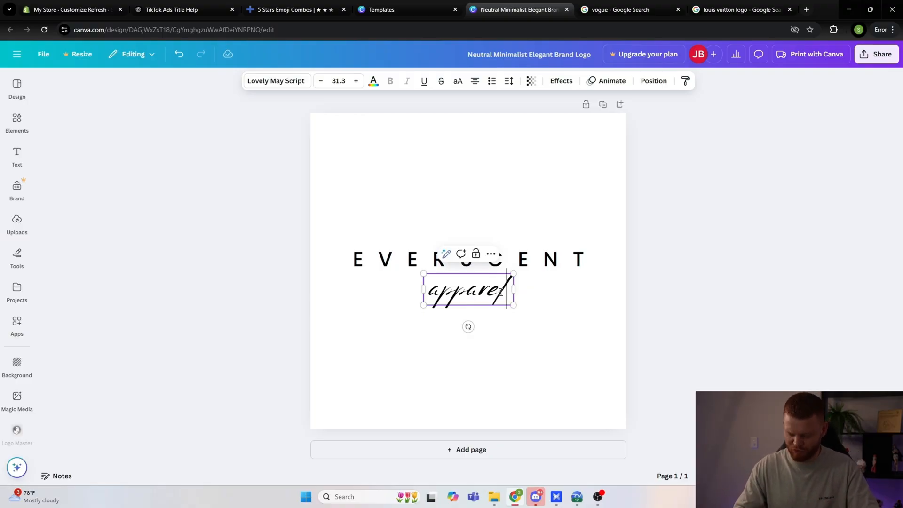
# Step: Delete the script tagline text, leaving only the EVERSCENT wordmark on the canvas
pyautogui.press('BackSpace')
pyautogui.press('BackSpace')
pyautogui.press('BackSpace')
pyautogui.press('BackSpace')
pyautogui.press('BackSpace')
pyautogui.press('BackSpace')
pyautogui.press('BackSpace')
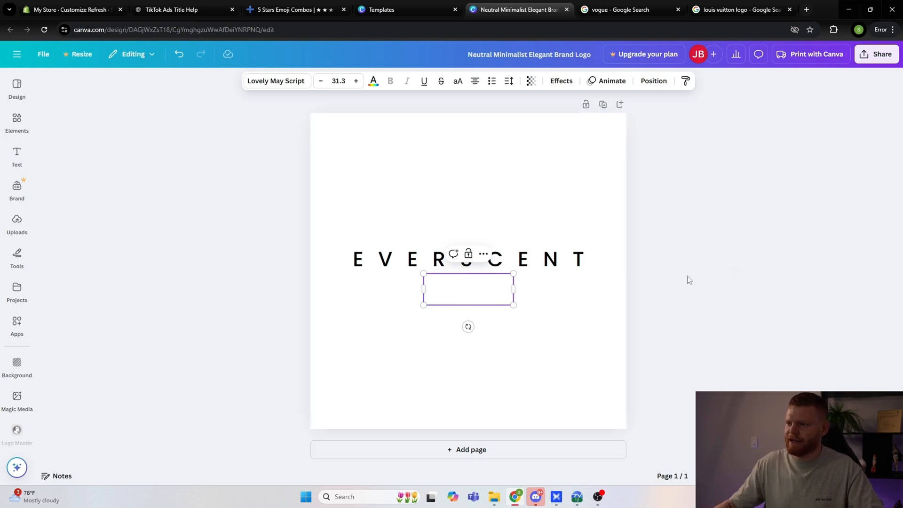
pyautogui.click(689, 280)
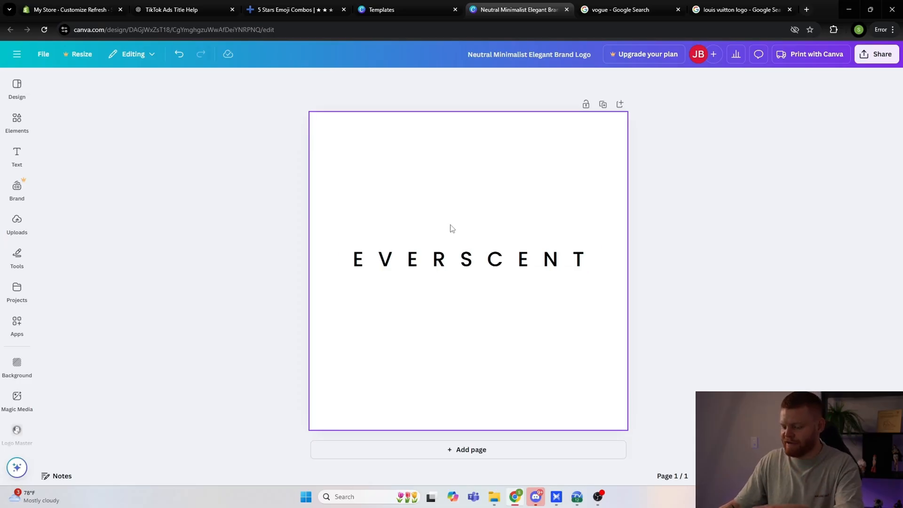
# Step: Capture a screen snip tightly around the EVERSCENT wordmark on the Canva canvas
pyautogui.press('super+shift+s')
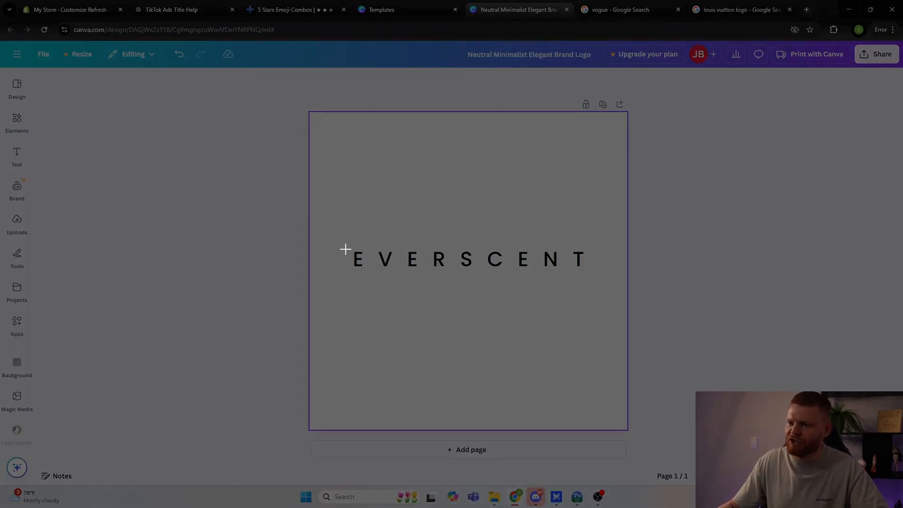
pyautogui.moveTo(353, 248); pyautogui.dragTo(535, 268)
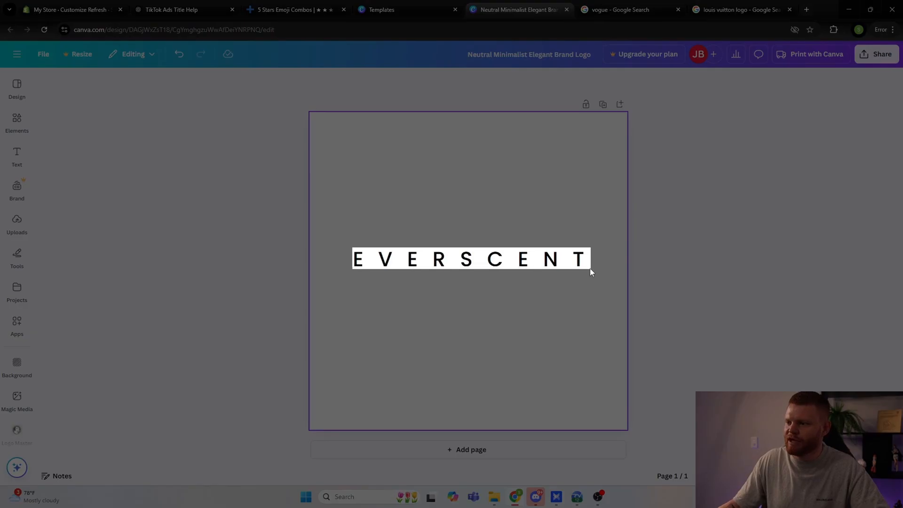
pyautogui.moveTo(590, 270); pyautogui.dragTo(586, 270)
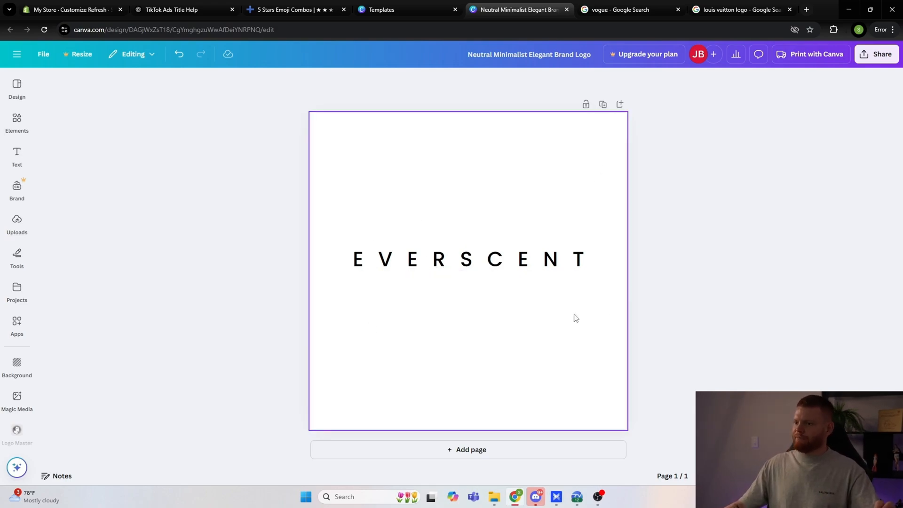
# Step: Switch to the Shopify theme editor and open the logo theme settings from the Header section
pyautogui.click(97, 9)
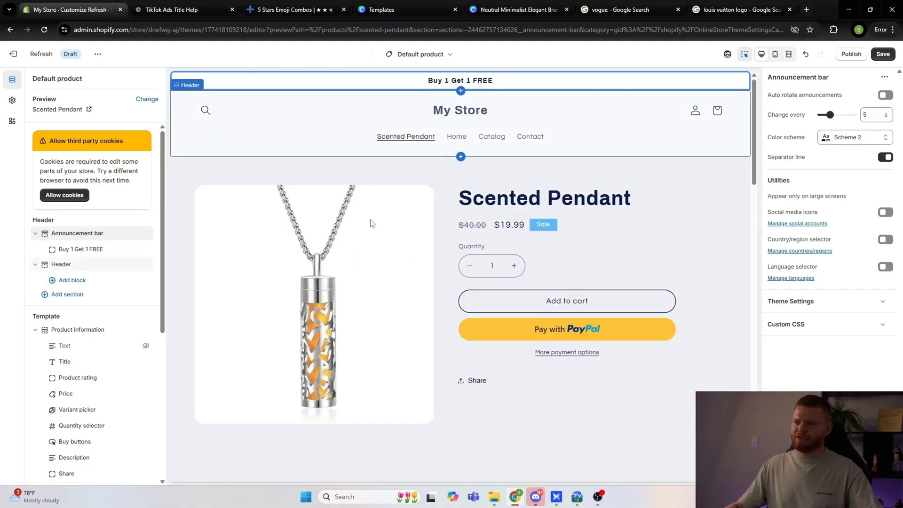
pyautogui.click(69, 266)
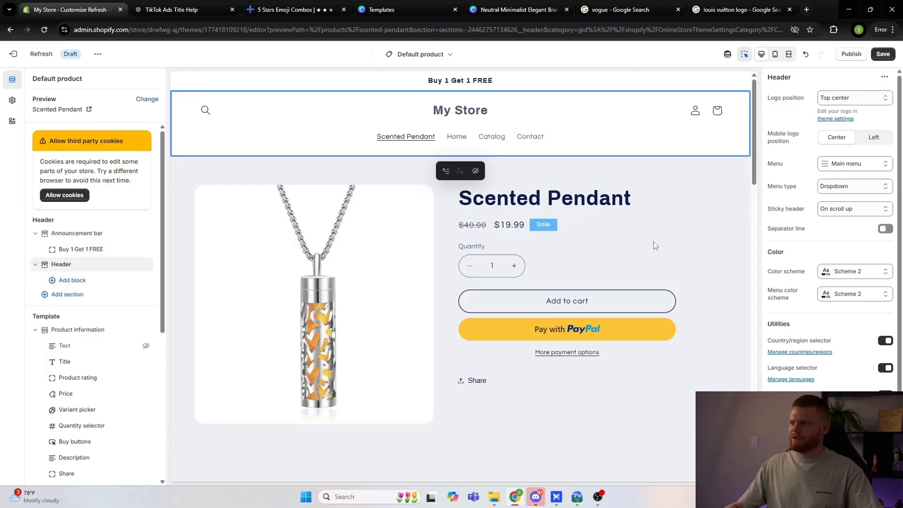
pyautogui.click(836, 120)
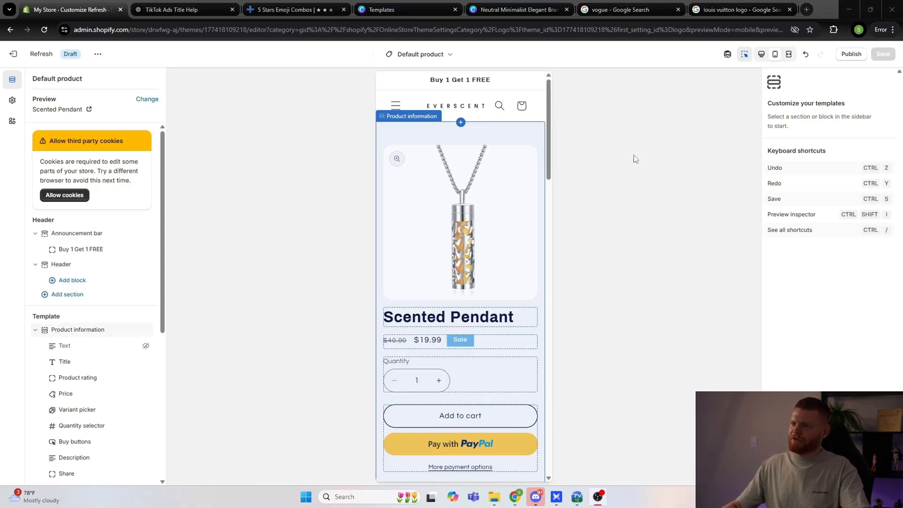
pyautogui.click(757, 183)
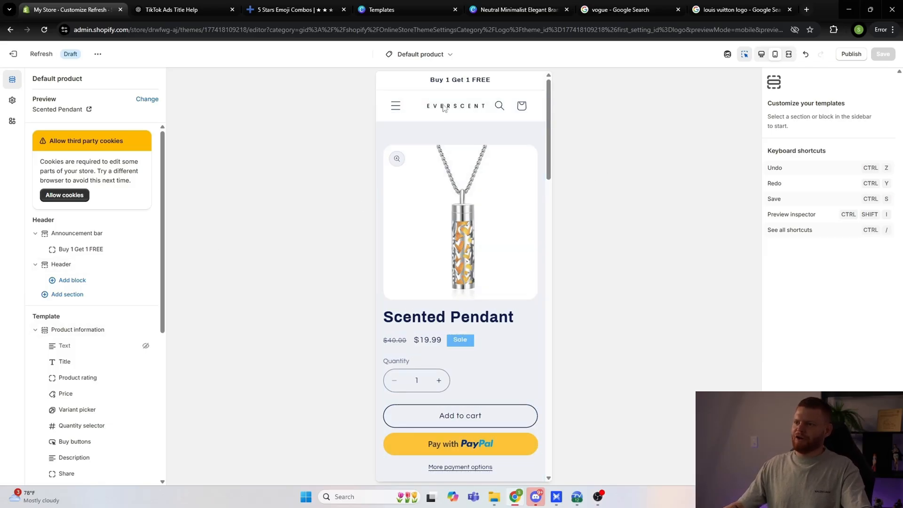
pyautogui.click(397, 6)
pyautogui.click(525, 8)
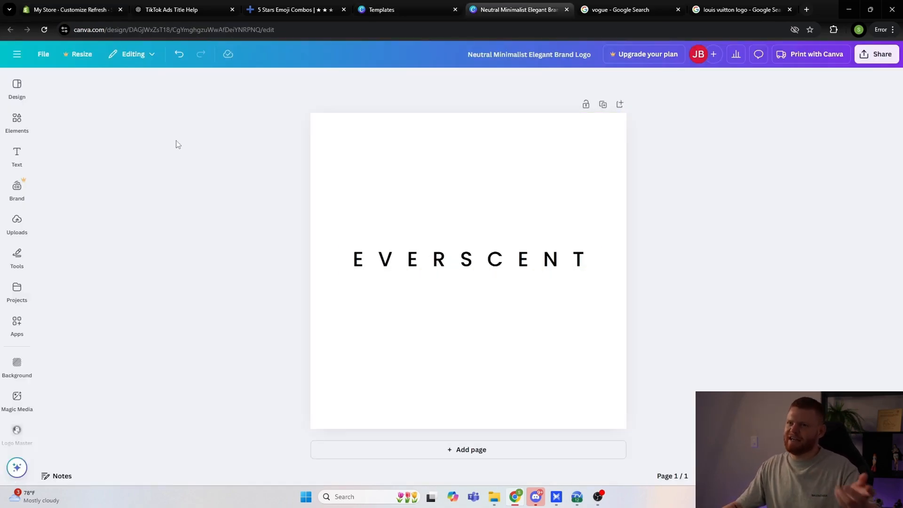
pyautogui.click(86, 5)
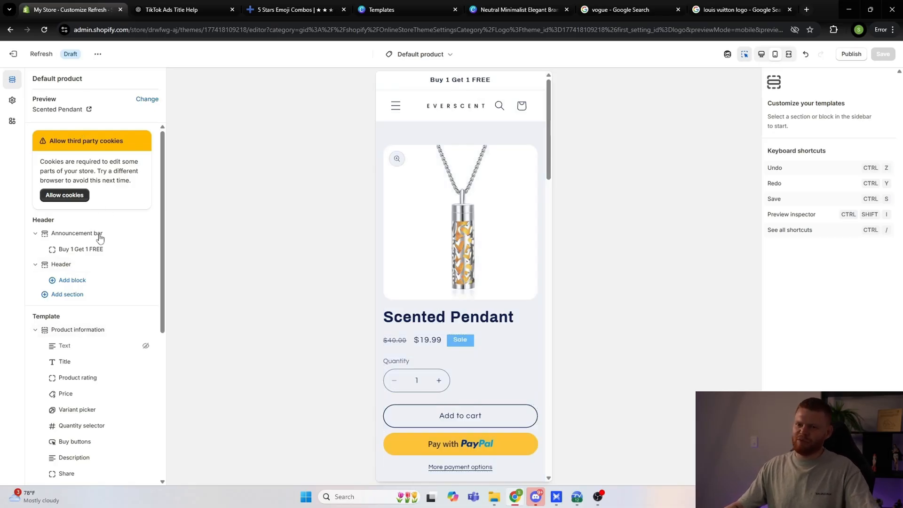
# Step: Delete the Share block from the Product information section of the Scented Pendant page
pyautogui.scroll(-3, 459, 270)
pyautogui.scroll(-3, 80, 311)
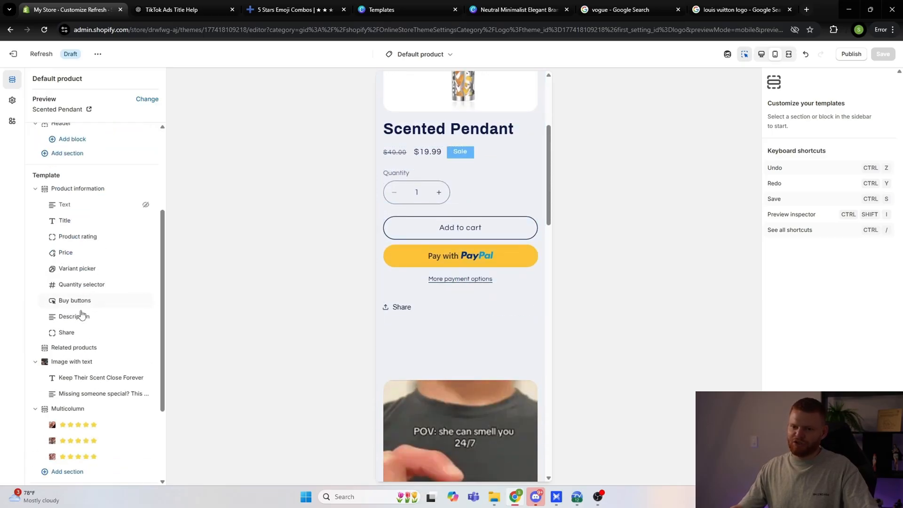
pyautogui.click(393, 307)
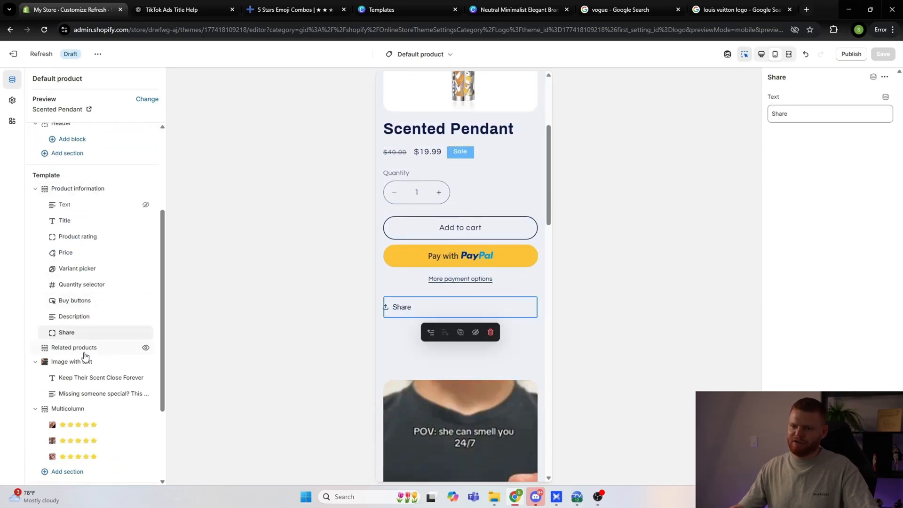
pyautogui.click(133, 333)
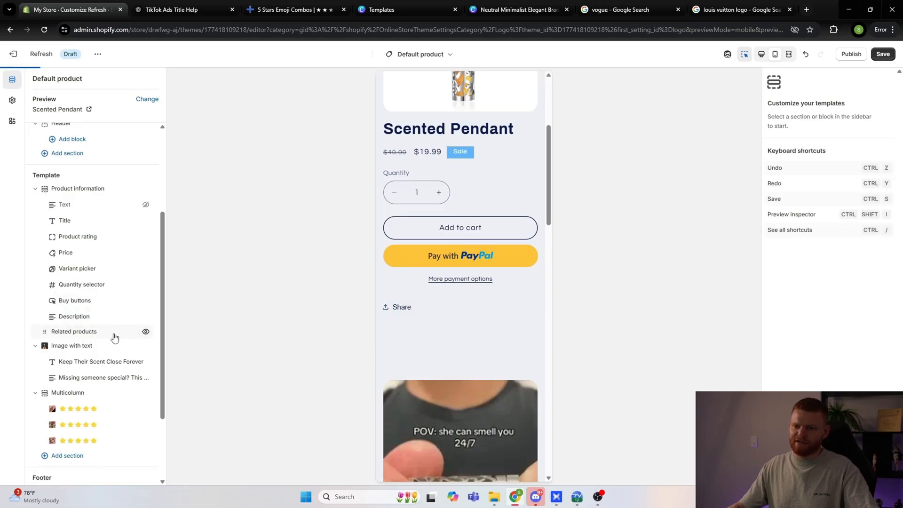
# Step: Set the Image with text section's top padding to 0 px and bring its bottom padding down to the minimum
pyautogui.click(63, 346)
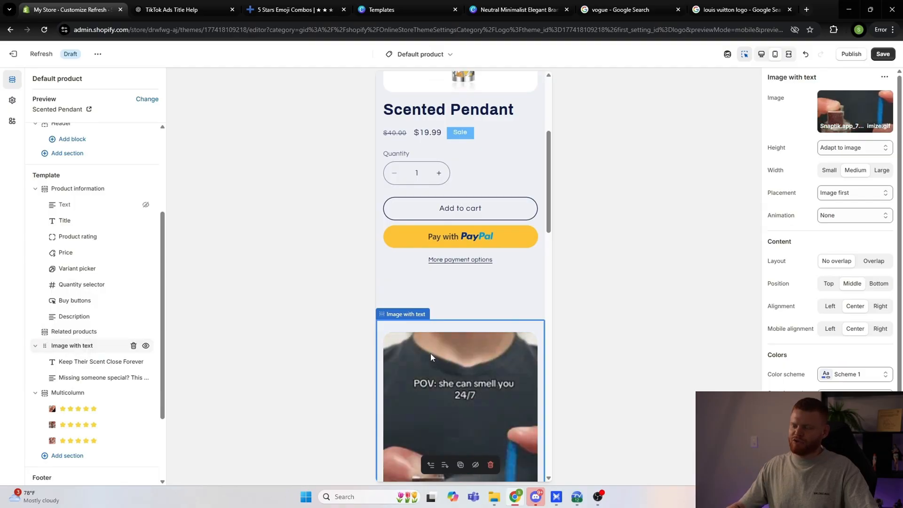
pyautogui.scroll(-5, 442, 346)
pyautogui.scroll(1, 472, 279)
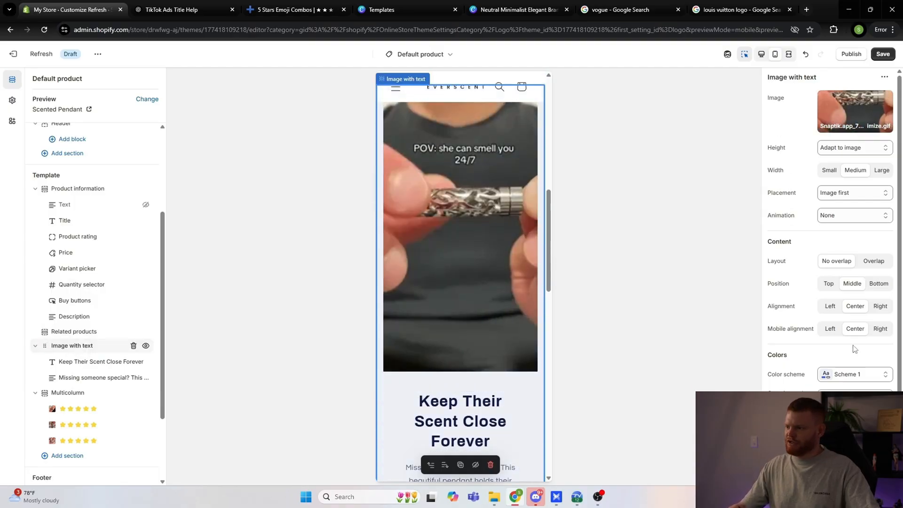
pyautogui.scroll(-2, 819, 349)
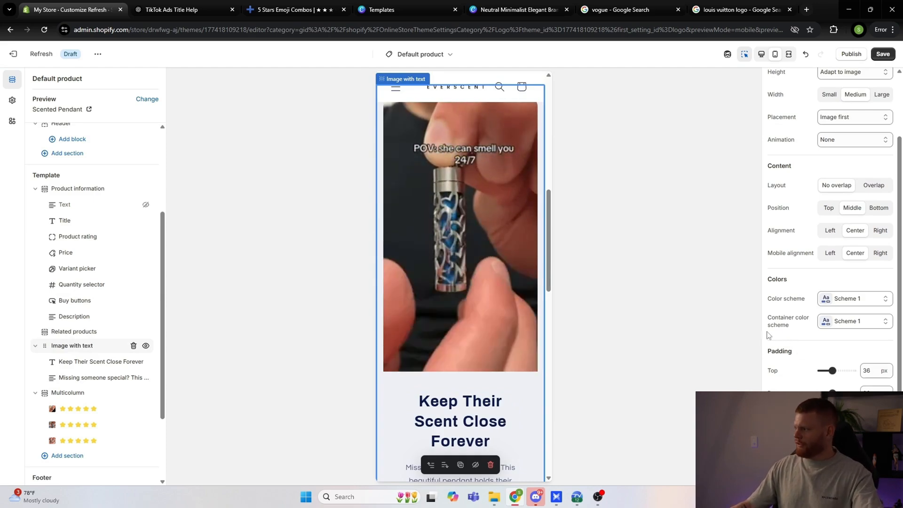
pyautogui.scroll(4, 482, 311)
pyautogui.scroll(1, 482, 312)
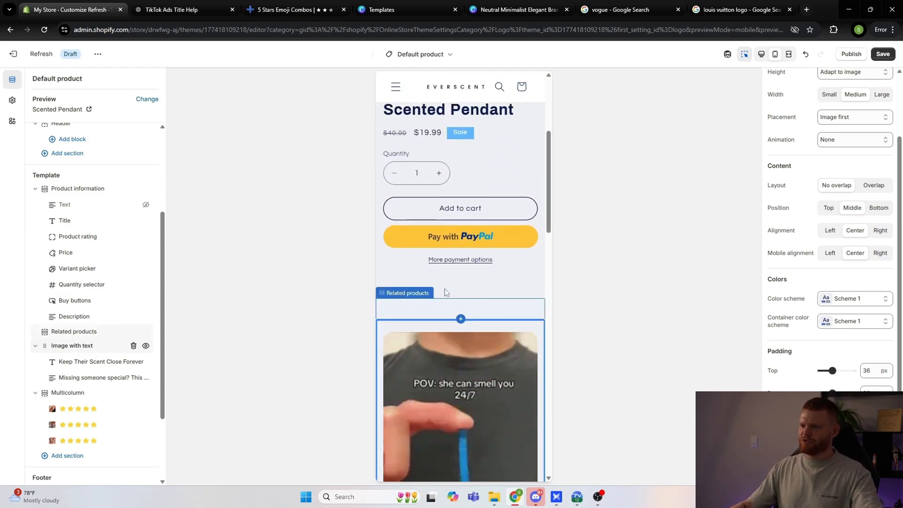
pyautogui.scroll(-1, 468, 348)
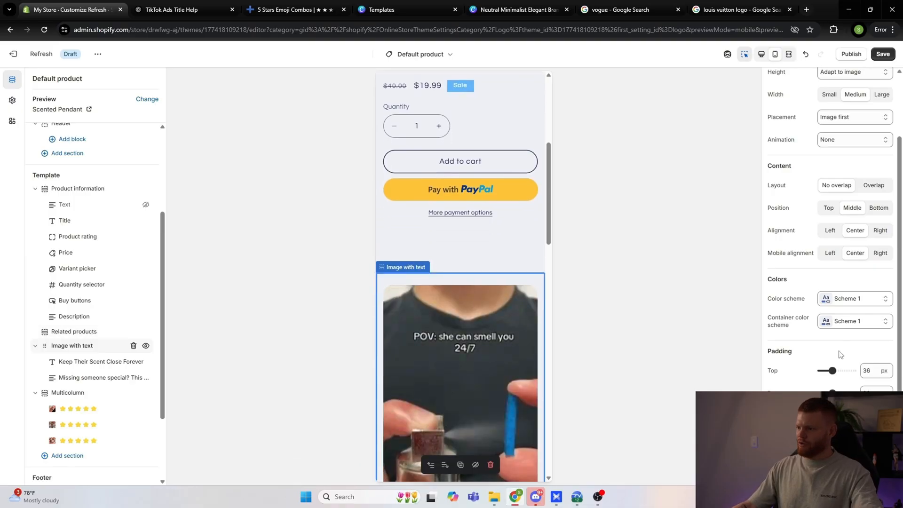
pyautogui.moveTo(833, 371); pyautogui.dragTo(822, 371)
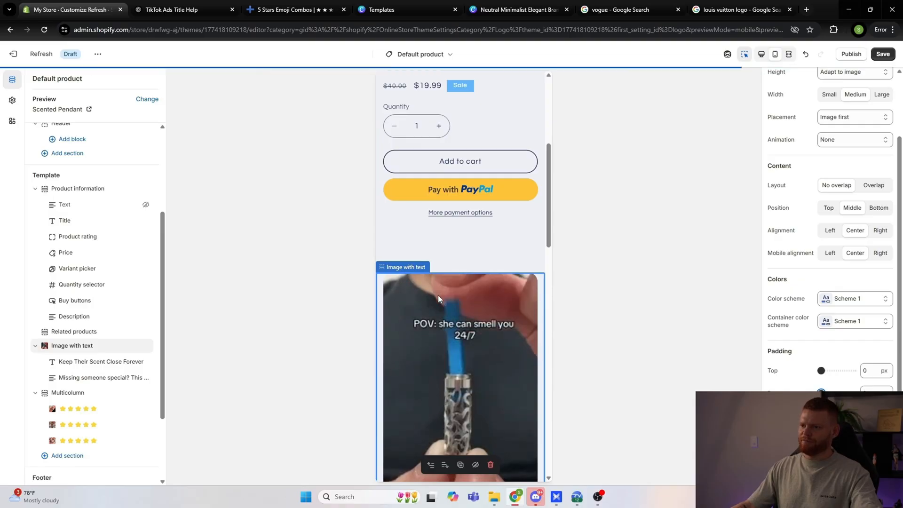
pyautogui.scroll(-10, 453, 322)
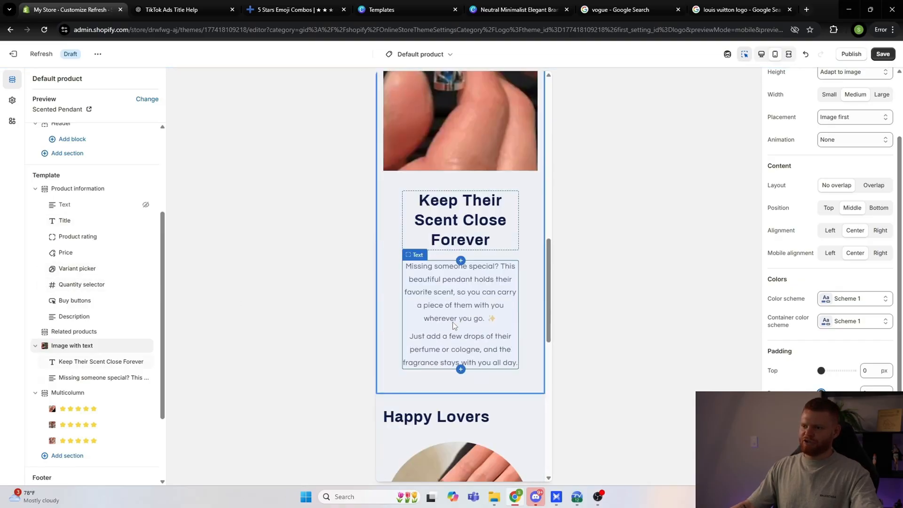
pyautogui.scroll(10, 460, 317)
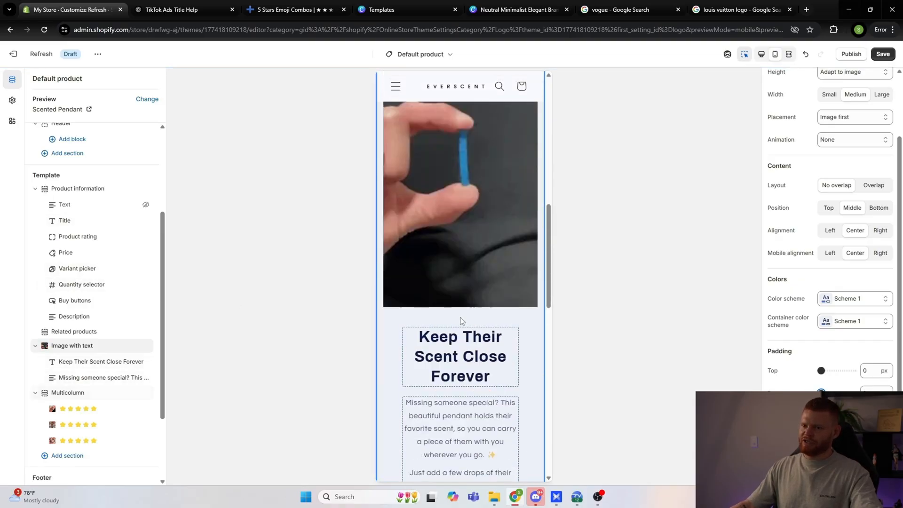
pyautogui.scroll(3, 449, 241)
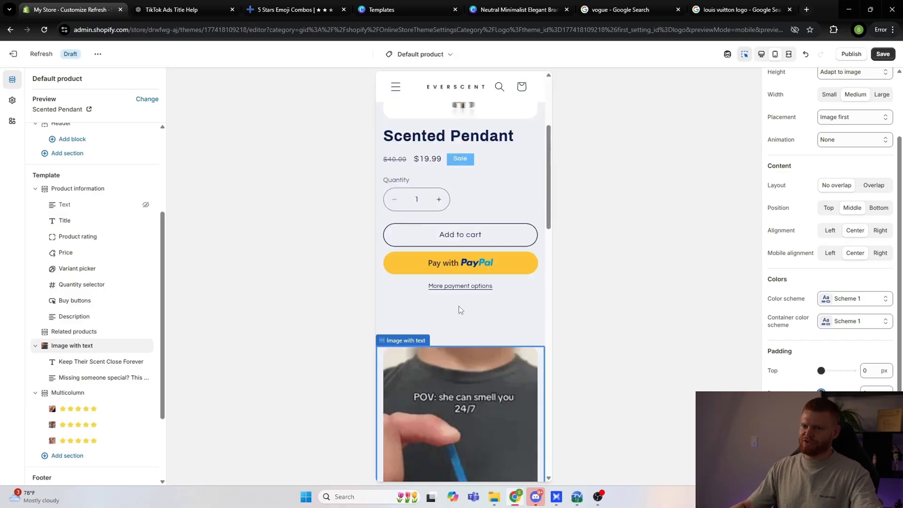
# Step: Reduce the bottom padding of the Product information section to narrow the gap below the payment buttons
pyautogui.click(74, 189)
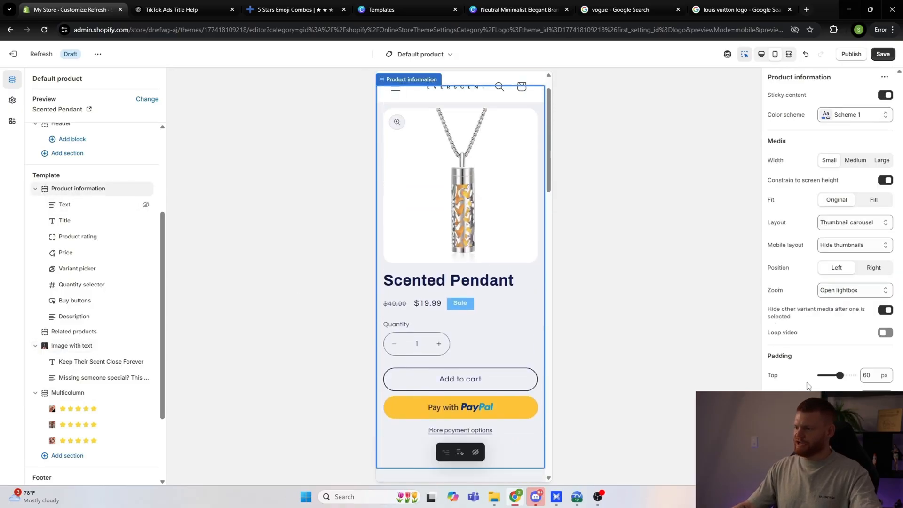
pyautogui.scroll(-5, 500, 326)
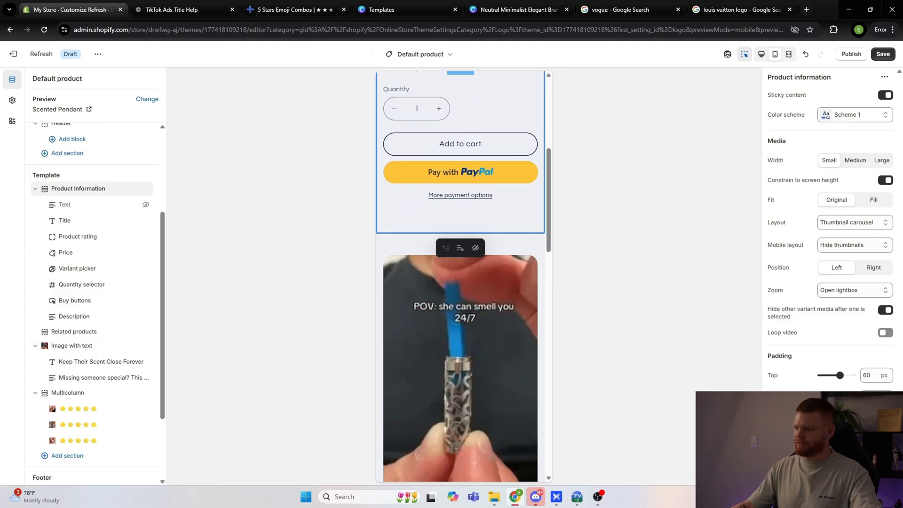
pyautogui.scroll(5, 459, 362)
pyautogui.scroll(-3, 468, 377)
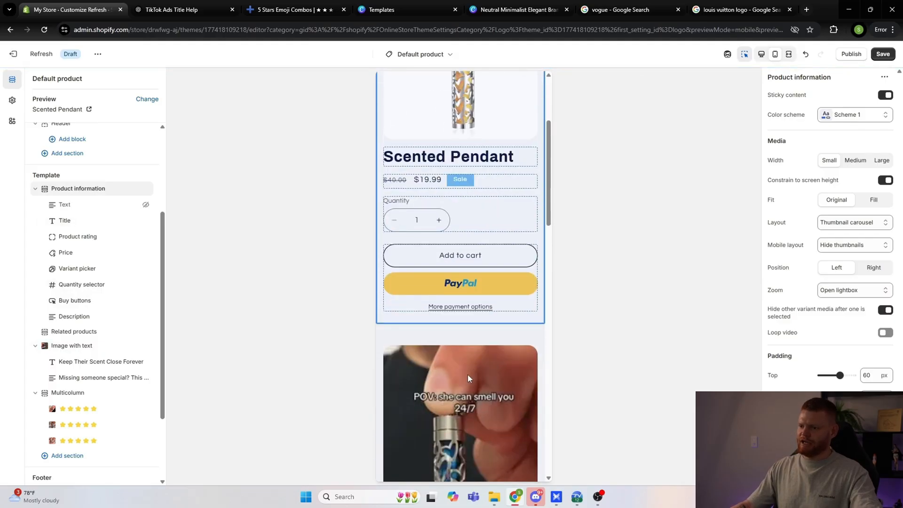
pyautogui.scroll(4, 452, 287)
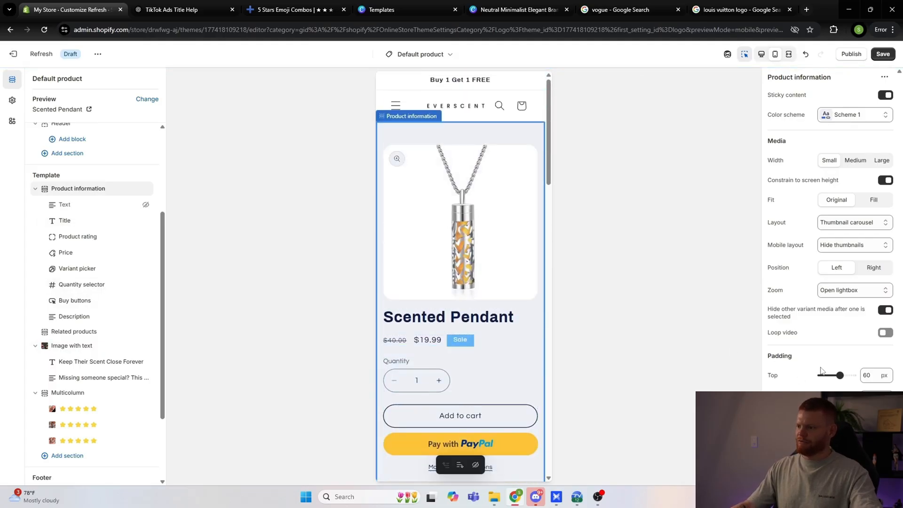
# Step: Set the Product information section's top padding to 0 px and save the theme changes
pyautogui.scroll(-2, 485, 226)
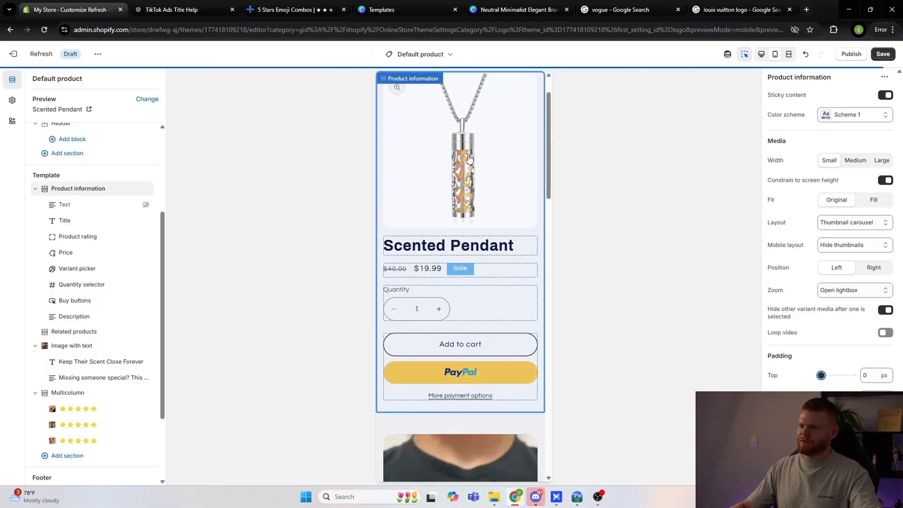
pyautogui.scroll(1, 487, 225)
pyautogui.scroll(-2, 489, 225)
pyautogui.scroll(-3, 485, 228)
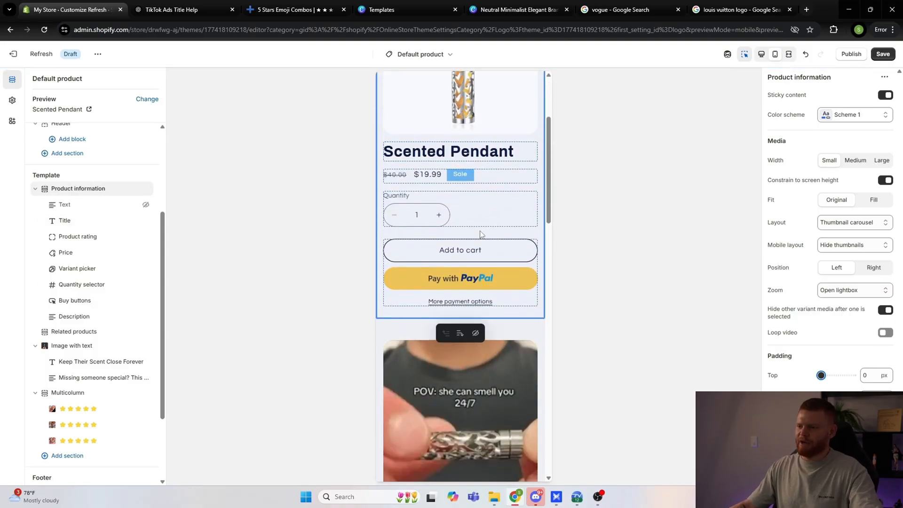
pyautogui.scroll(1, 475, 239)
pyautogui.scroll(3, 475, 239)
pyautogui.hotkey('ctrl', 's')
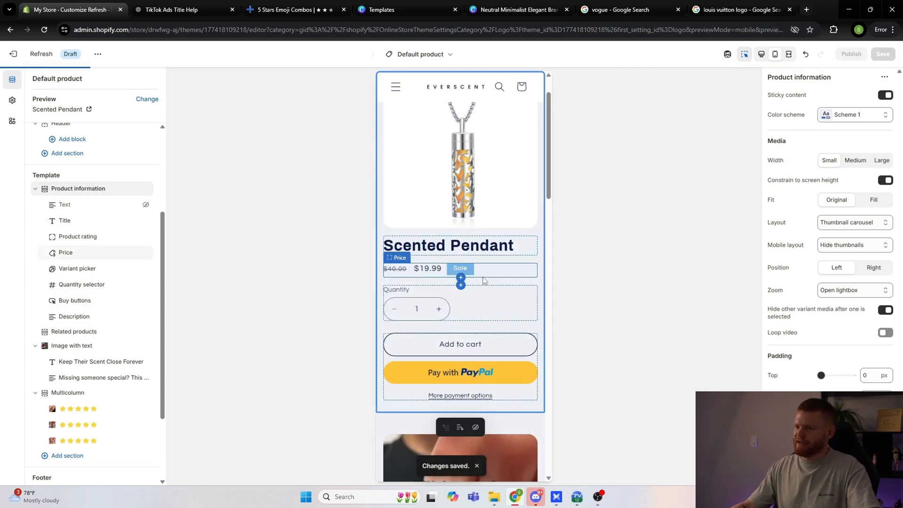
pyautogui.scroll(-4, 490, 263)
pyautogui.scroll(5, 491, 264)
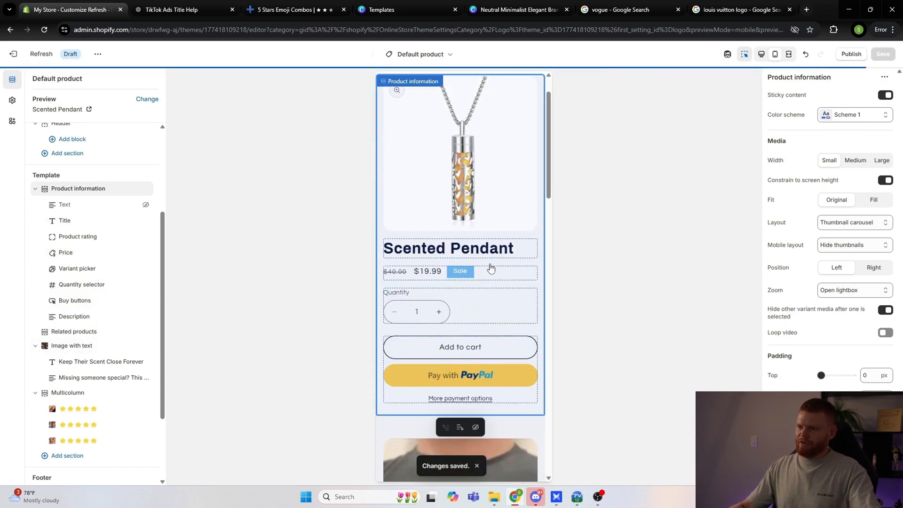
# Step: Set the theme's heading font to Helvetica Bold in the typography settings
pyautogui.click(13, 101)
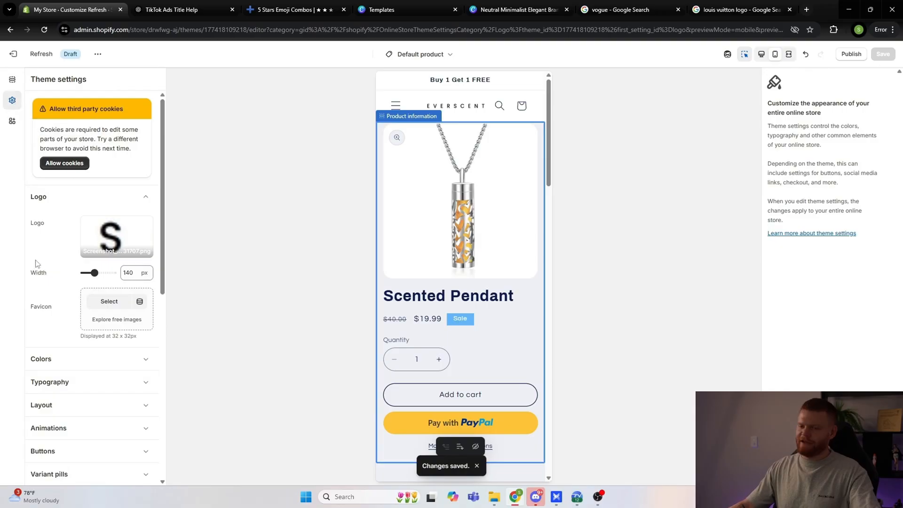
pyautogui.click(64, 293)
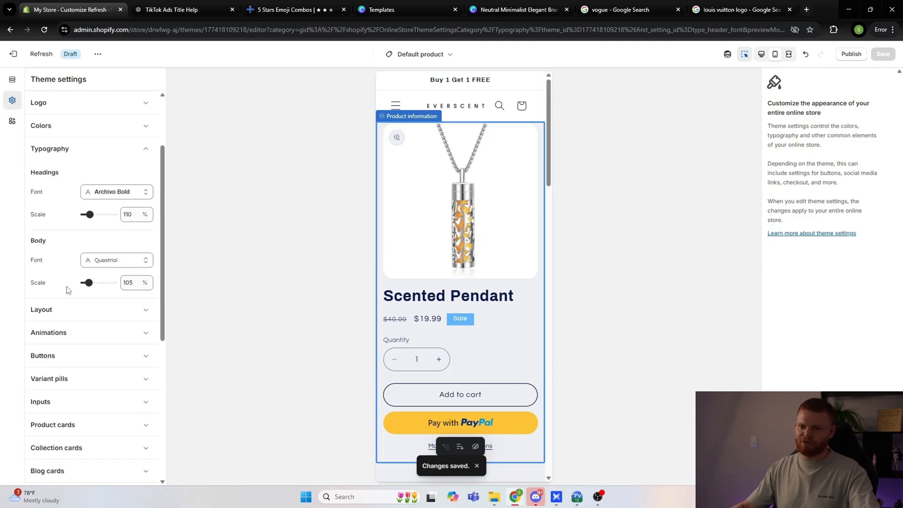
pyautogui.click(119, 197)
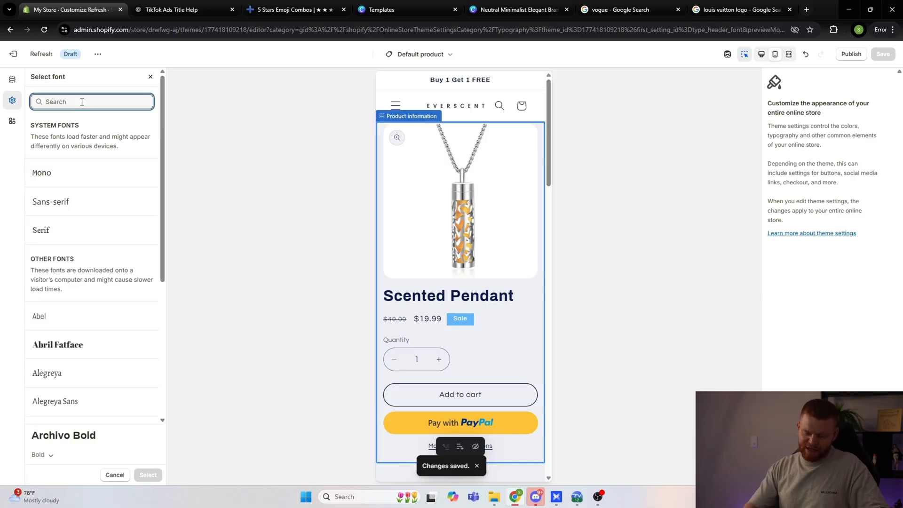
pyautogui.write('hakl')
pyautogui.press('BackSpace')
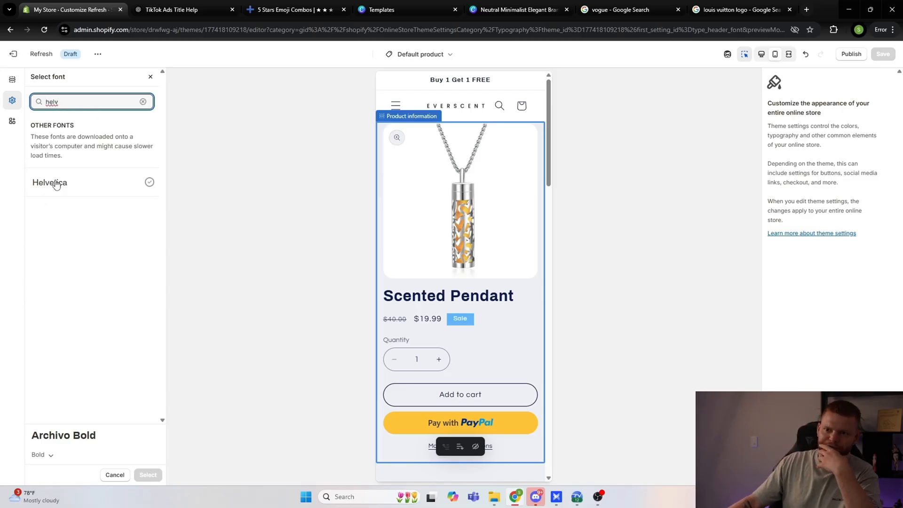
pyautogui.click(56, 184)
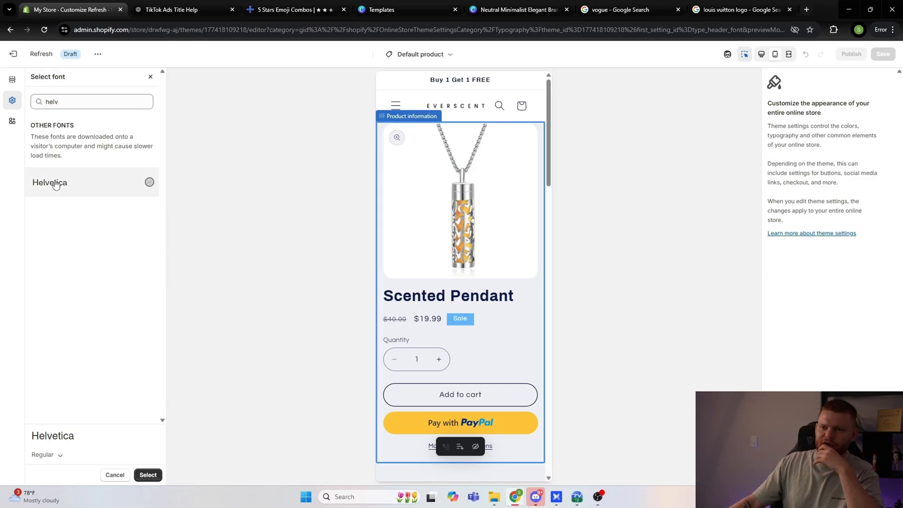
pyautogui.click(51, 456)
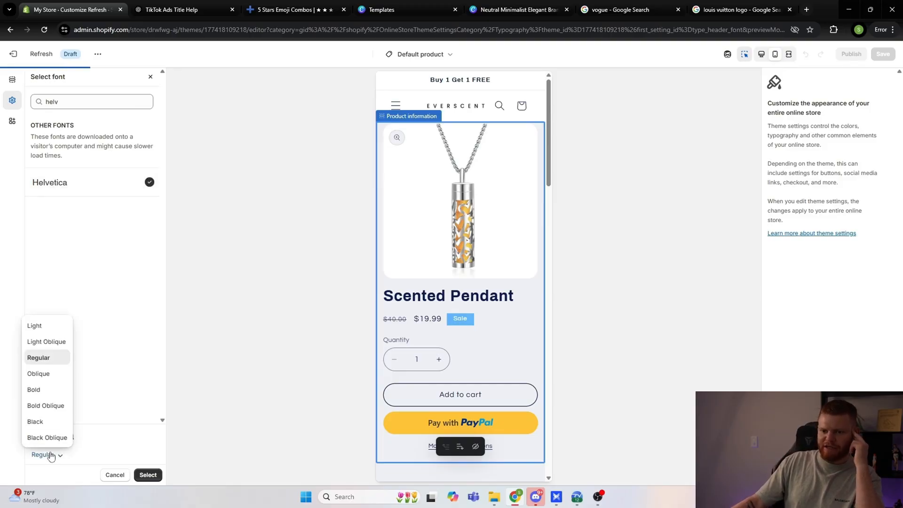
pyautogui.click(34, 389)
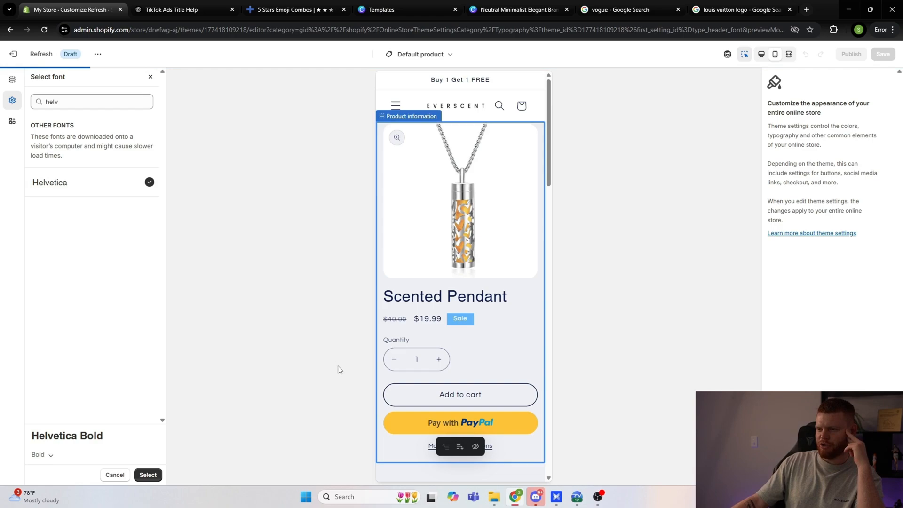
pyautogui.click(158, 475)
# Step: Set the theme's body font to Helvetica Oblique and save the theme changes
pyautogui.scroll(-5, 436, 320)
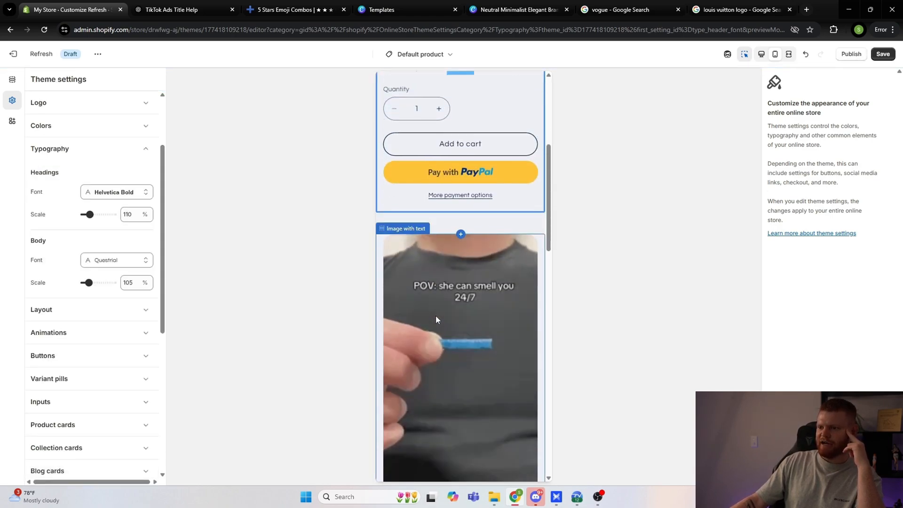
pyautogui.scroll(-5, 437, 319)
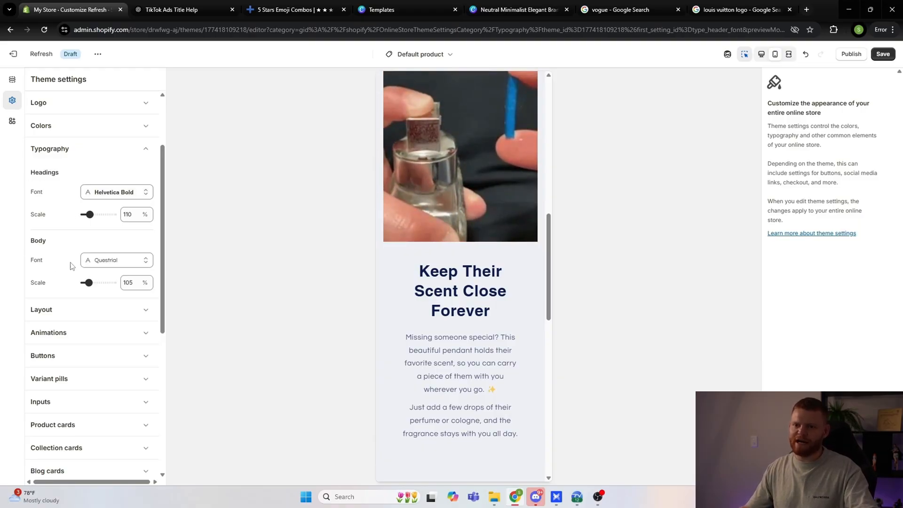
pyautogui.scroll(-2, 459, 315)
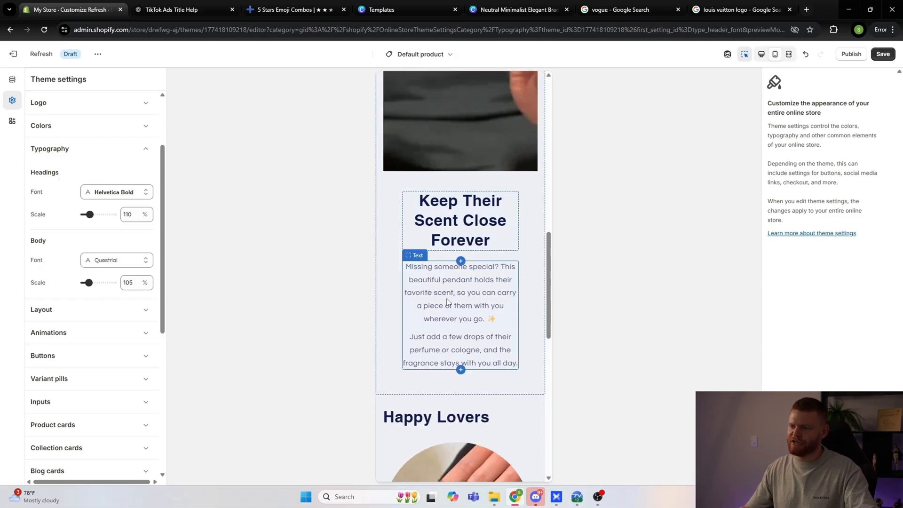
pyautogui.scroll(-6, 459, 292)
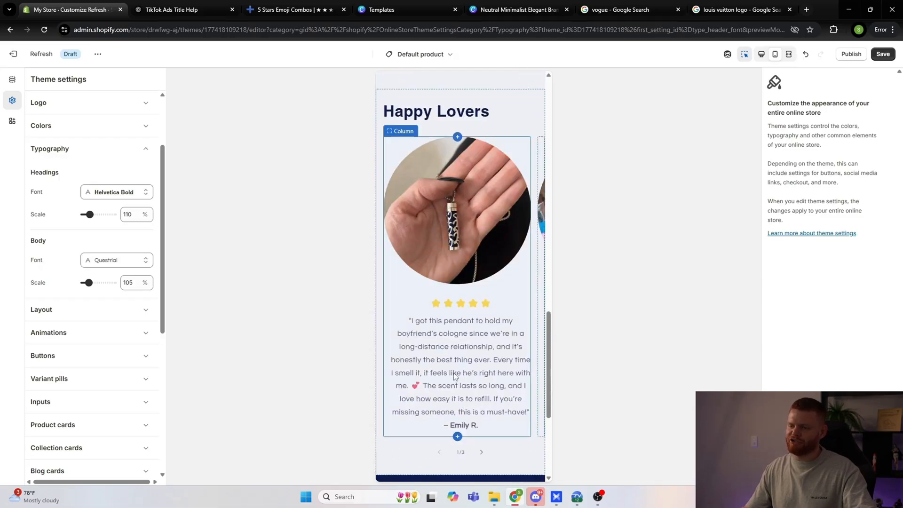
pyautogui.scroll(3, 455, 376)
pyautogui.scroll(2, 454, 376)
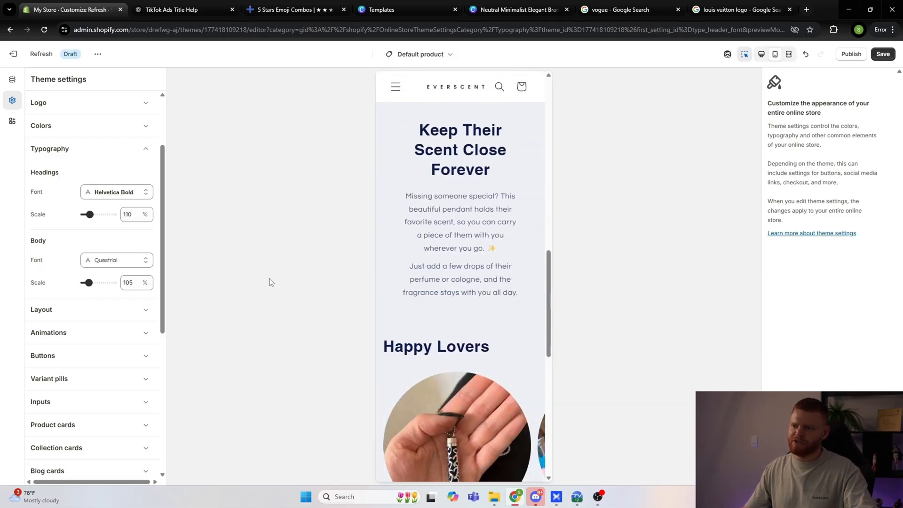
pyautogui.click(116, 264)
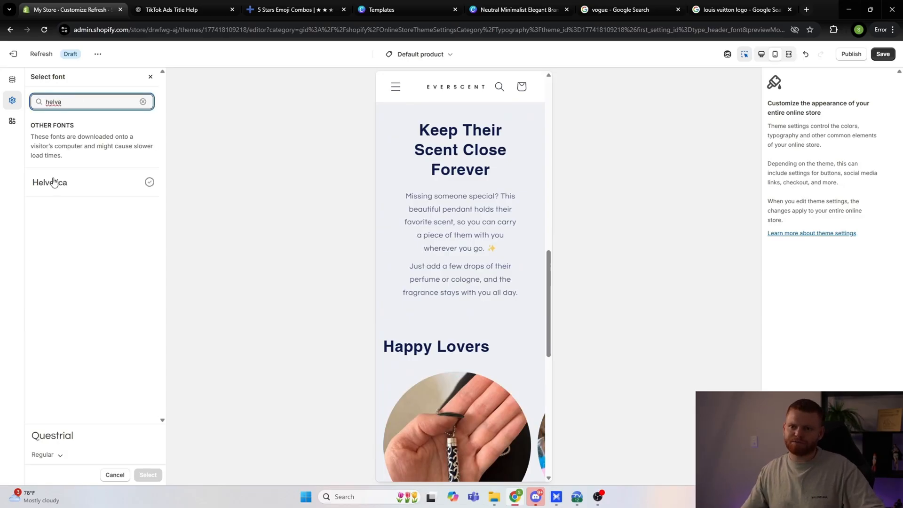
pyautogui.click(53, 183)
pyautogui.click(47, 455)
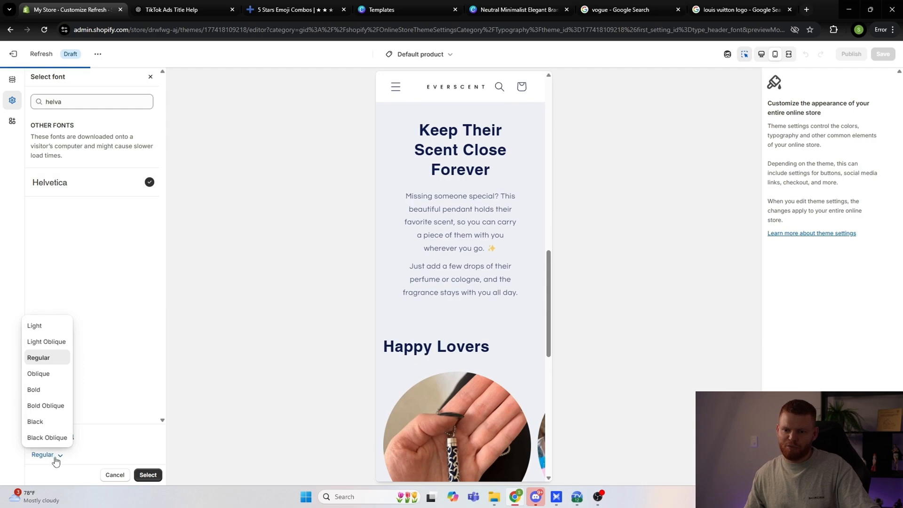
pyautogui.click(45, 376)
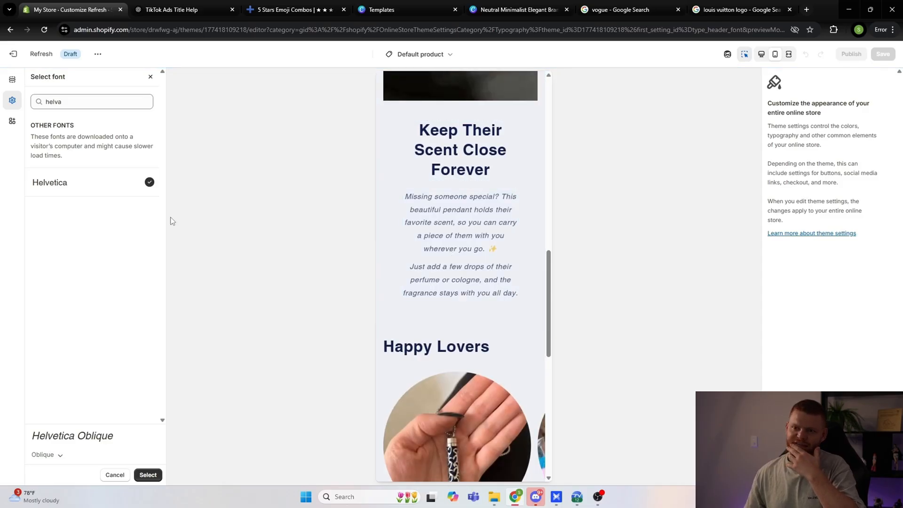
pyautogui.click(148, 475)
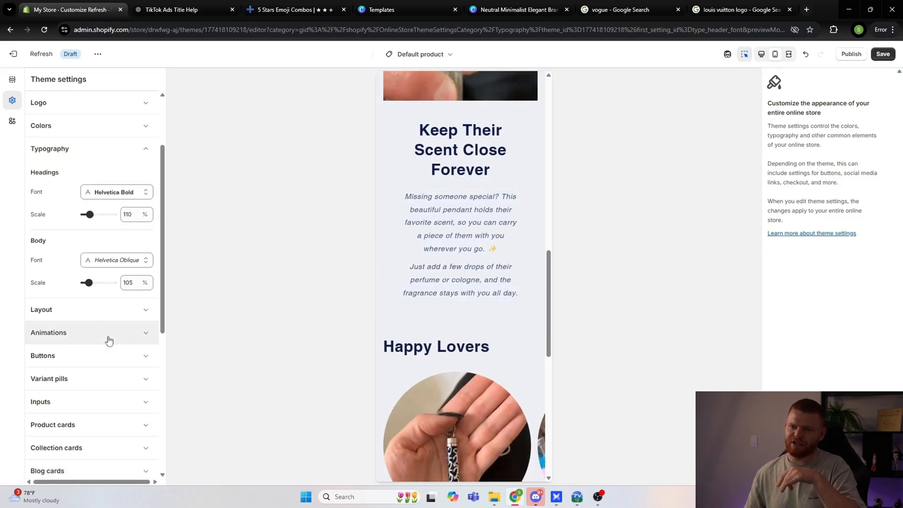
pyautogui.click(883, 54)
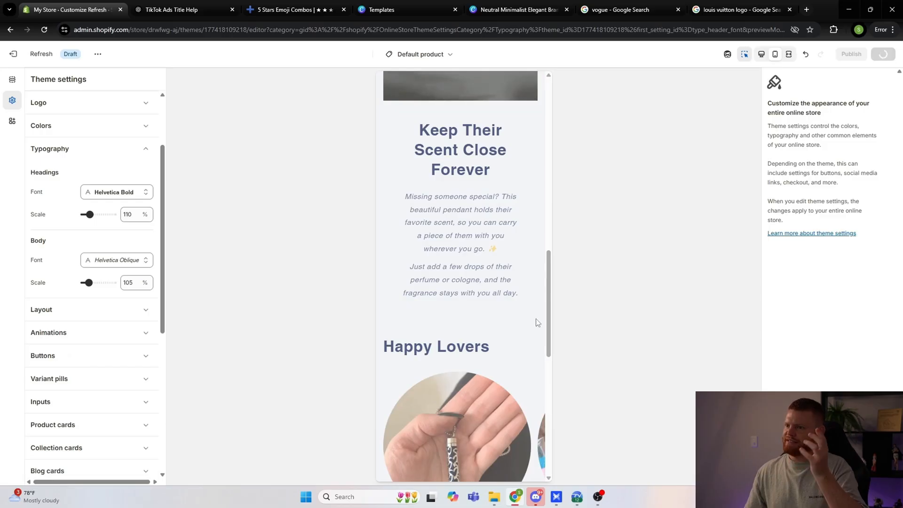
pyautogui.scroll(15, 478, 326)
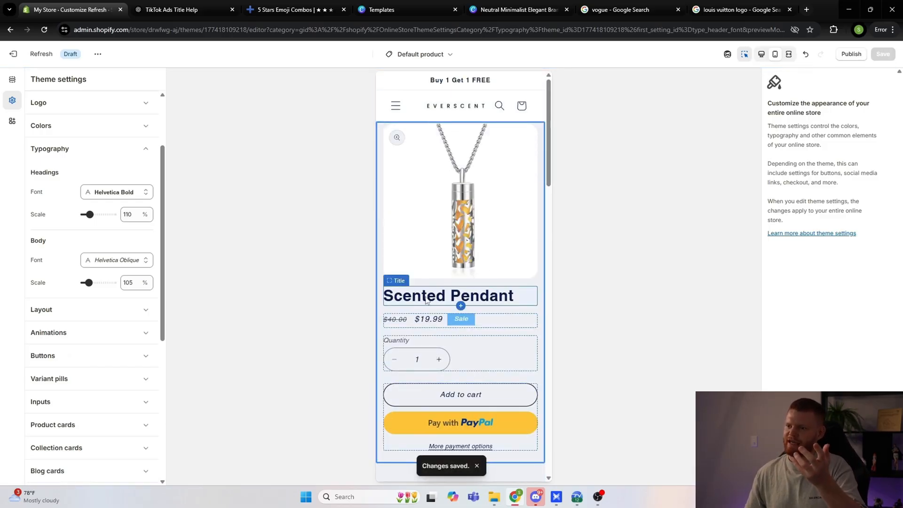
pyautogui.scroll(-10, 468, 312)
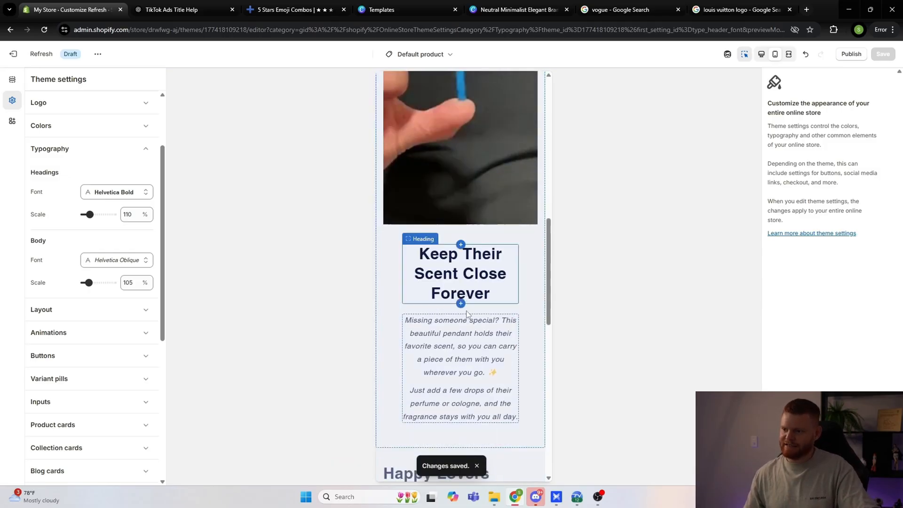
pyautogui.scroll(-7, 455, 319)
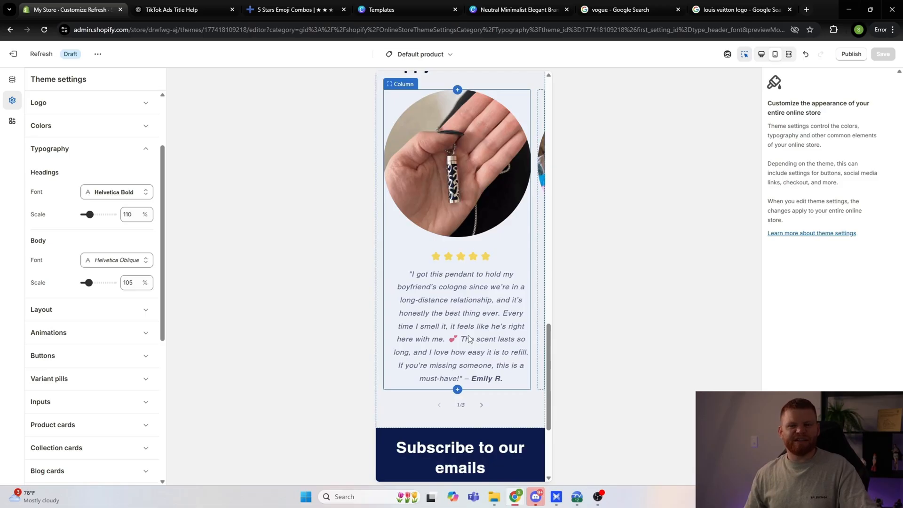
pyautogui.click(117, 260)
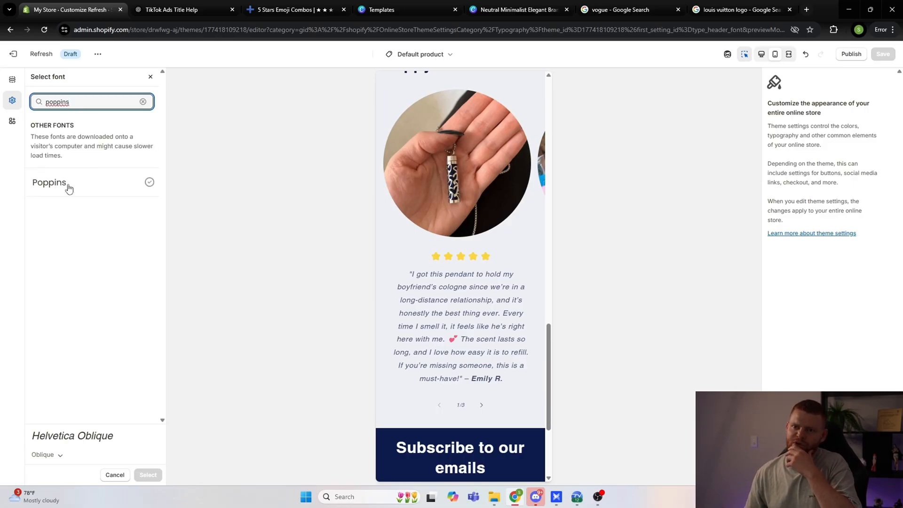
pyautogui.click(251, 193)
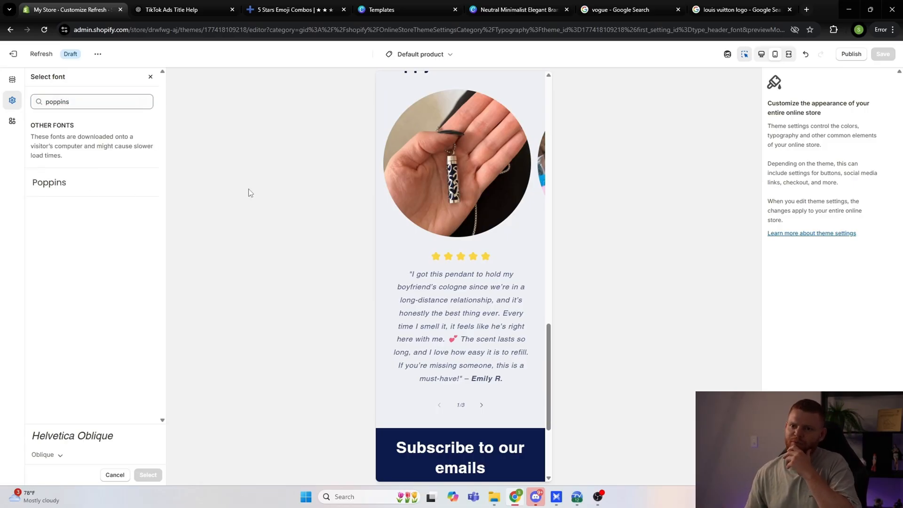
pyautogui.click(115, 476)
# Step: Change the announcement bar's color scheme to Scheme 4, matching the blue of the Sale badge
pyautogui.scroll(-5, 394, 324)
pyautogui.scroll(15, 408, 343)
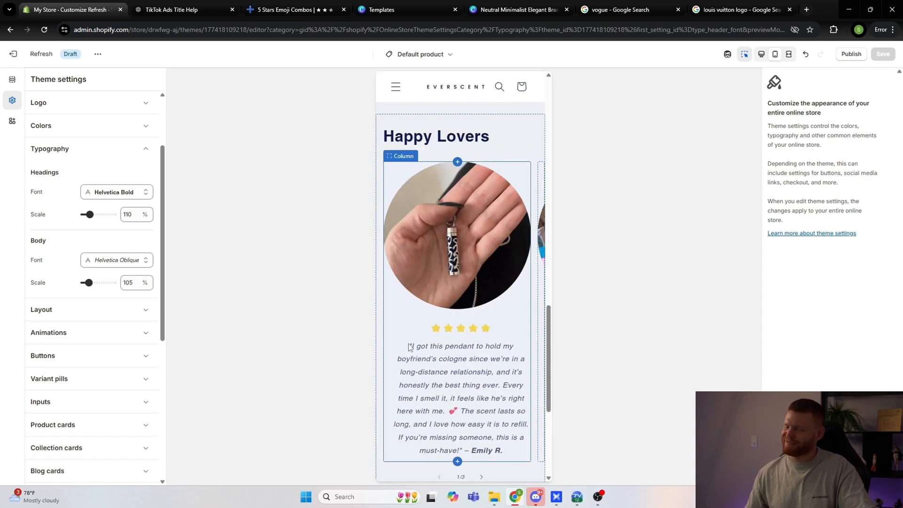
pyautogui.scroll(10, 408, 343)
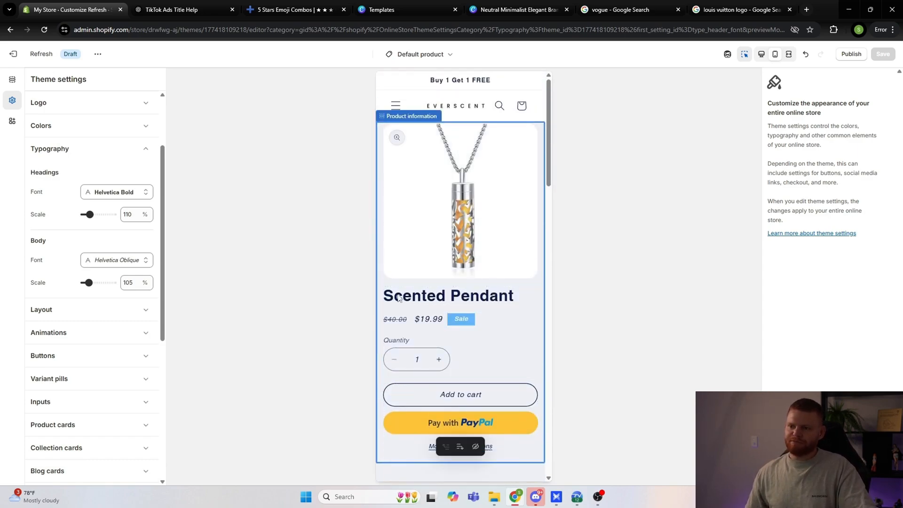
pyautogui.scroll(-10, 398, 298)
pyautogui.scroll(20, 435, 300)
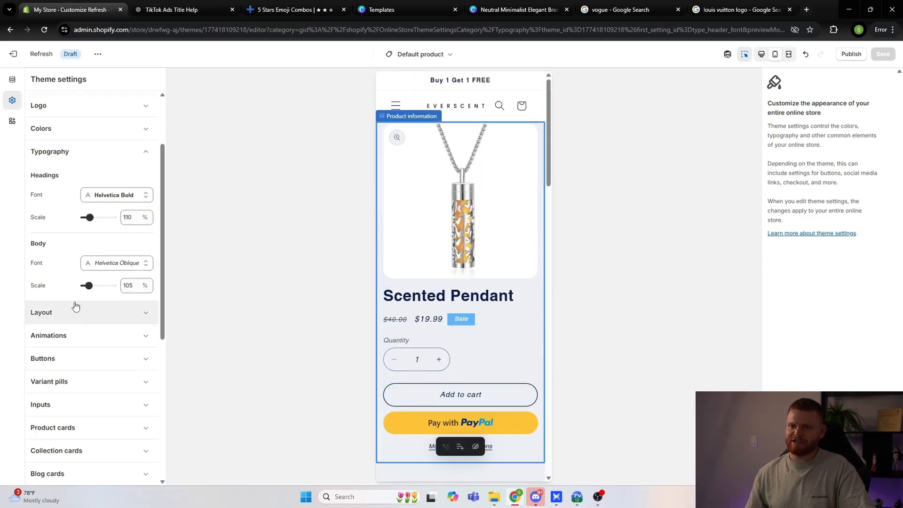
pyautogui.click(12, 79)
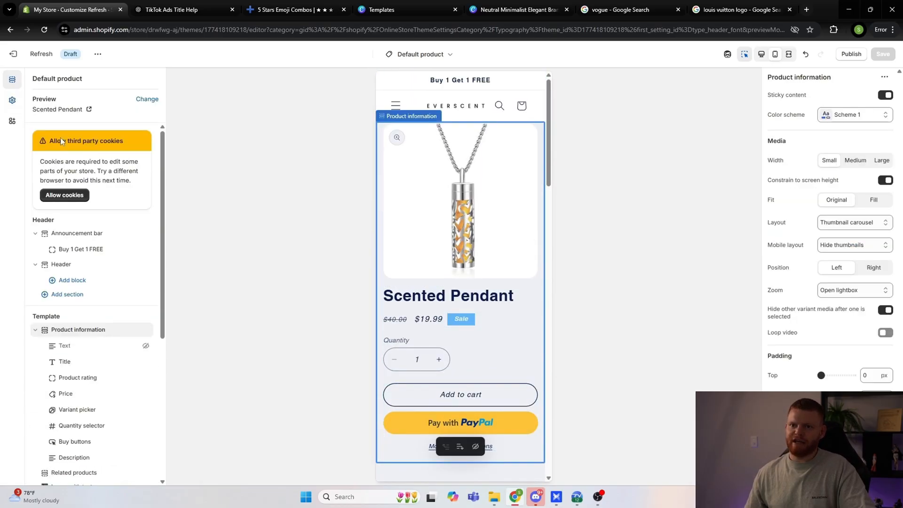
pyautogui.click(79, 235)
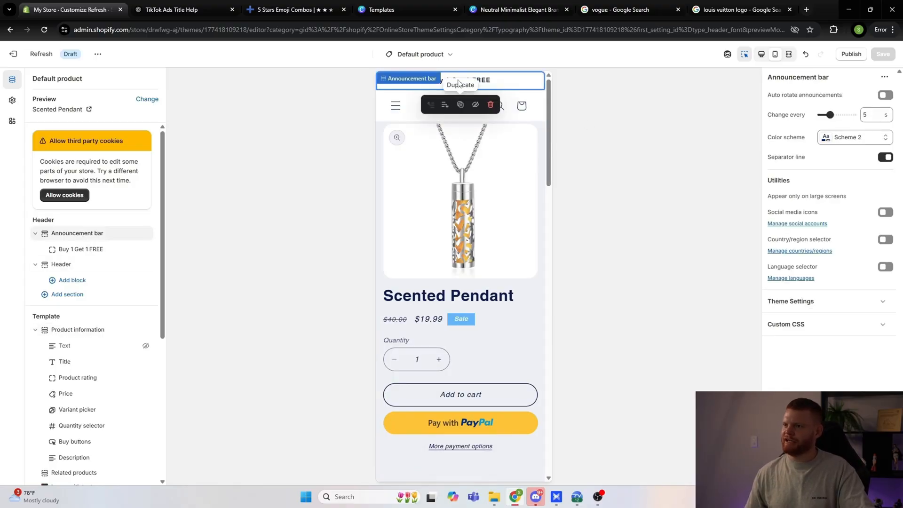
pyautogui.click(841, 137)
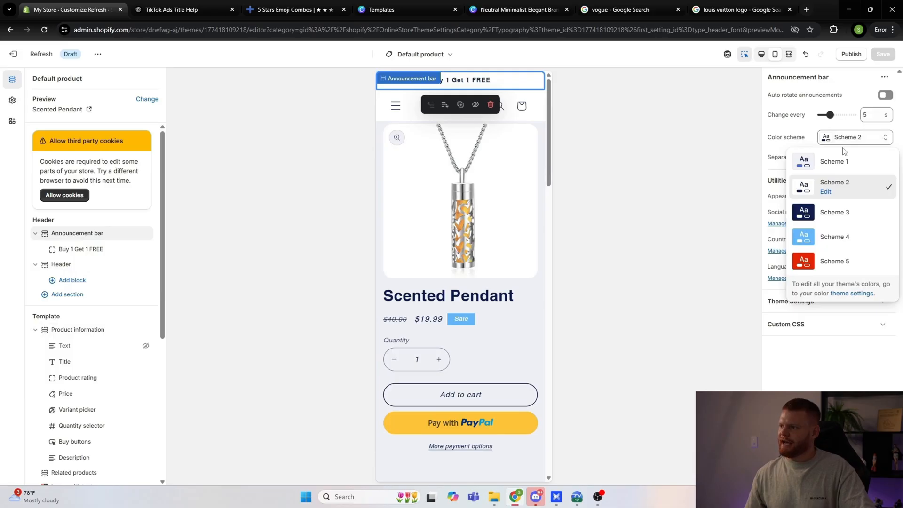
pyautogui.click(835, 241)
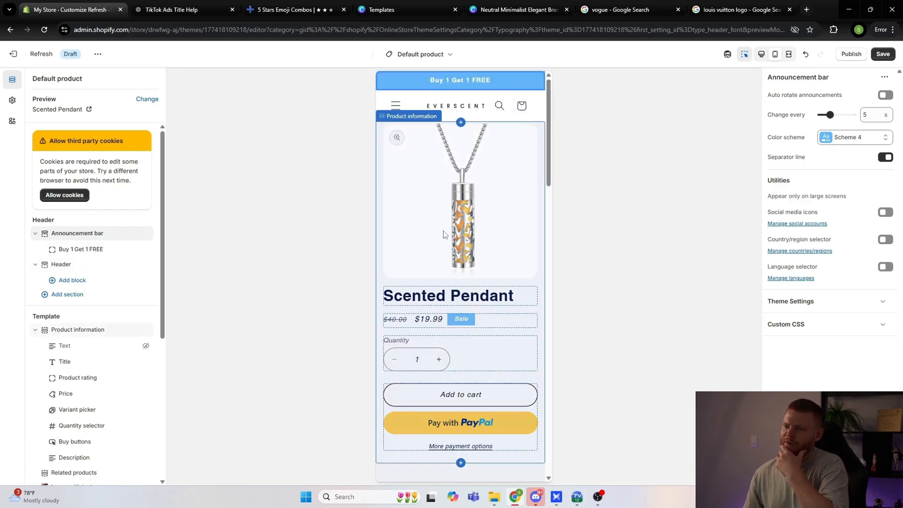
pyautogui.click(466, 324)
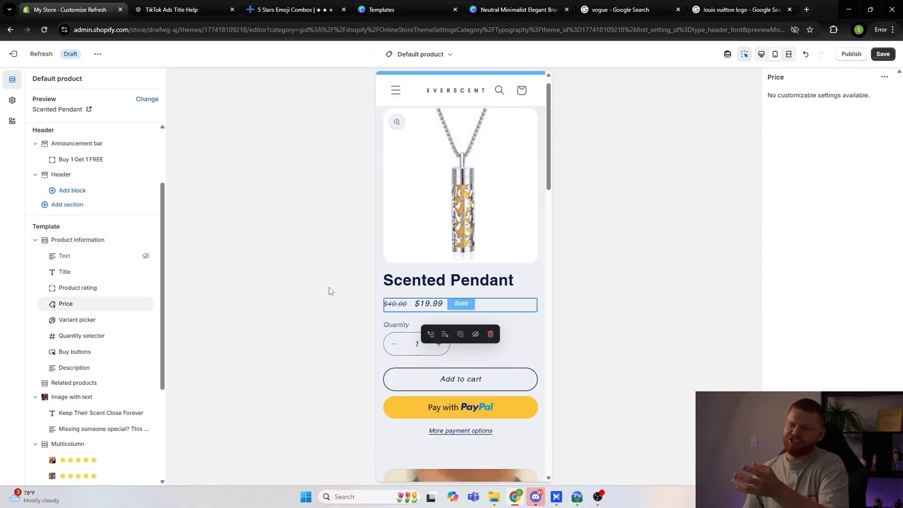
# Step: Change the color scheme of the Email signup section in the footer to Scheme 2
pyautogui.scroll(-10, 497, 292)
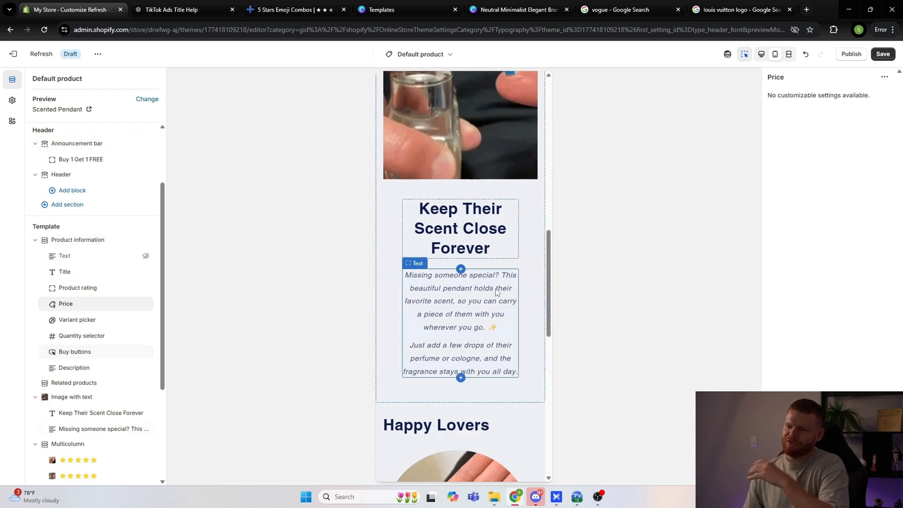
pyautogui.scroll(-10, 495, 290)
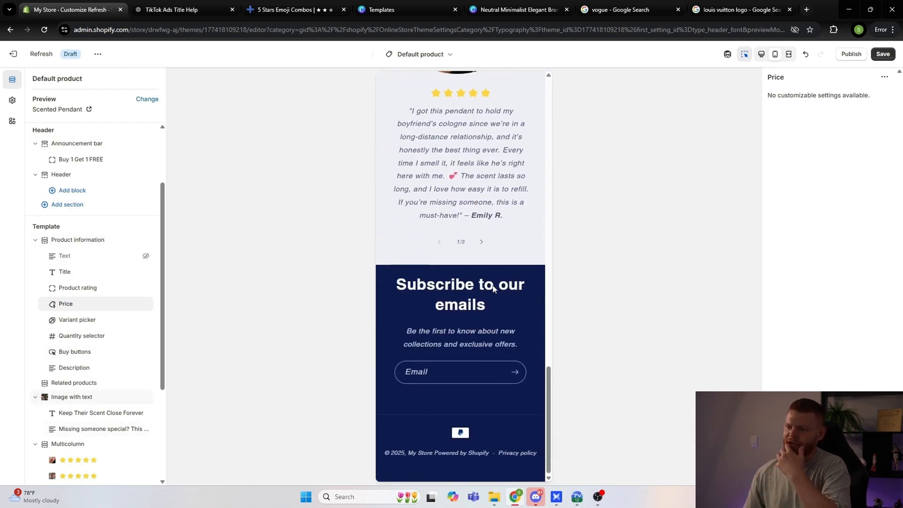
pyautogui.scroll(-3, 121, 366)
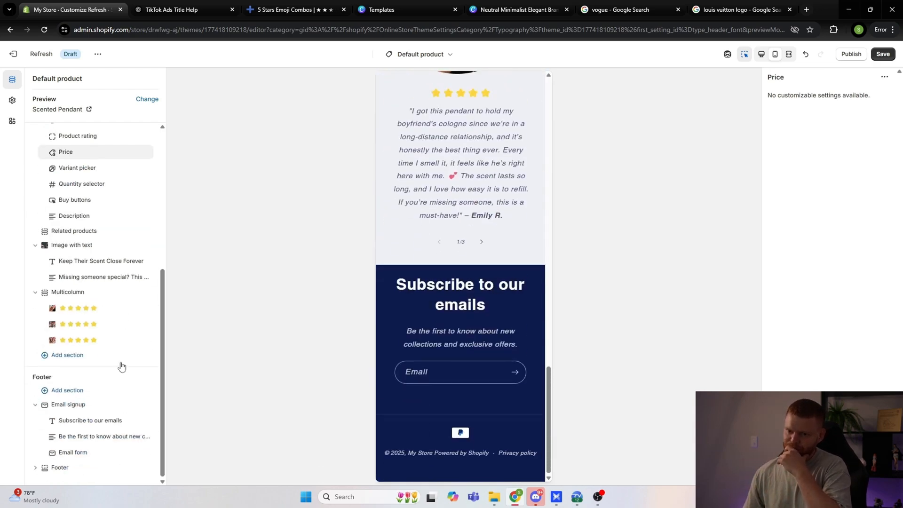
pyautogui.click(63, 406)
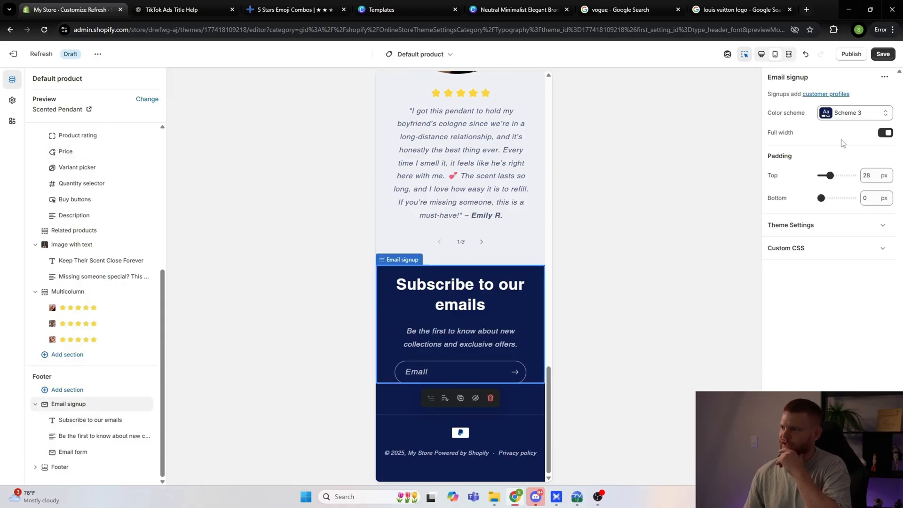
pyautogui.click(826, 113)
pyautogui.click(835, 159)
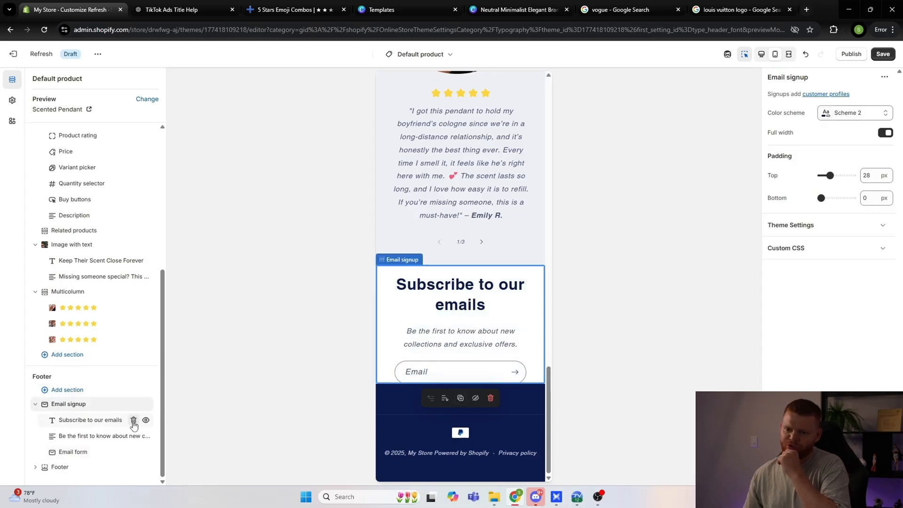
# Step: Delete the heading, text and email form blocks from the Email signup section, and open the Footer section's settings
pyautogui.click(134, 422)
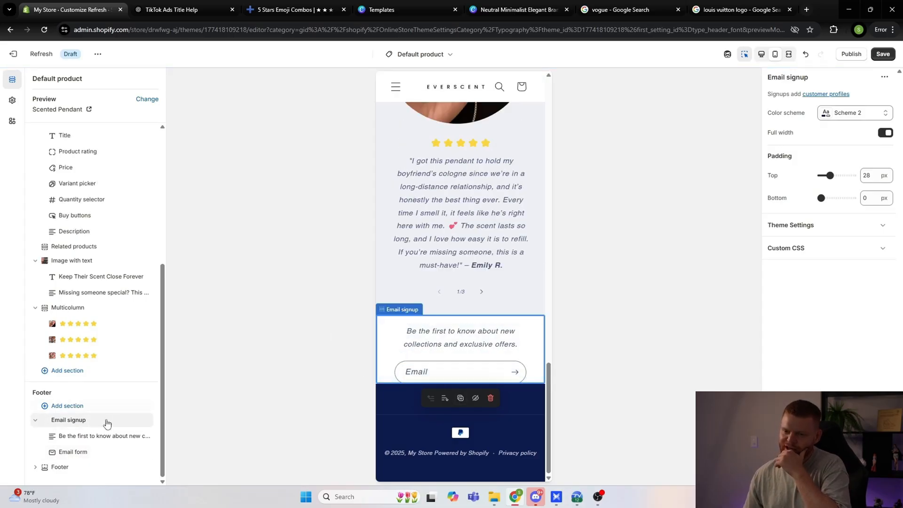
pyautogui.click(134, 437)
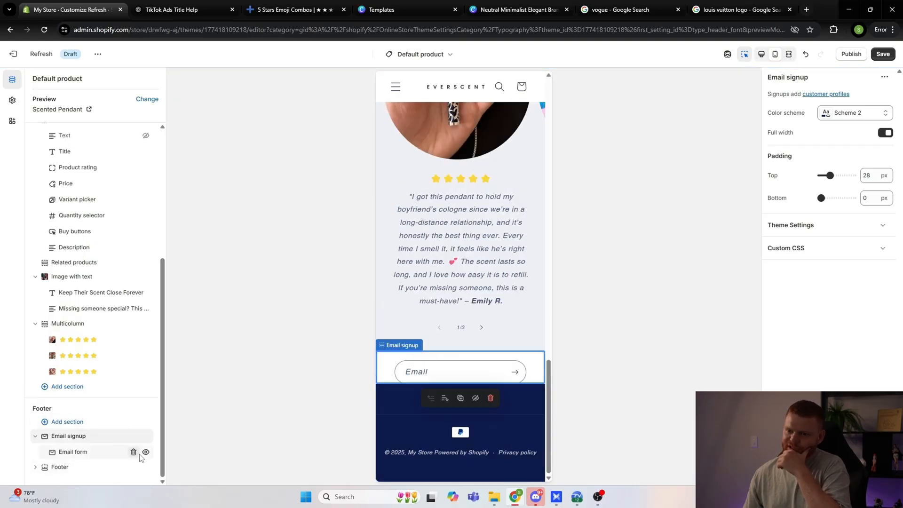
pyautogui.click(133, 453)
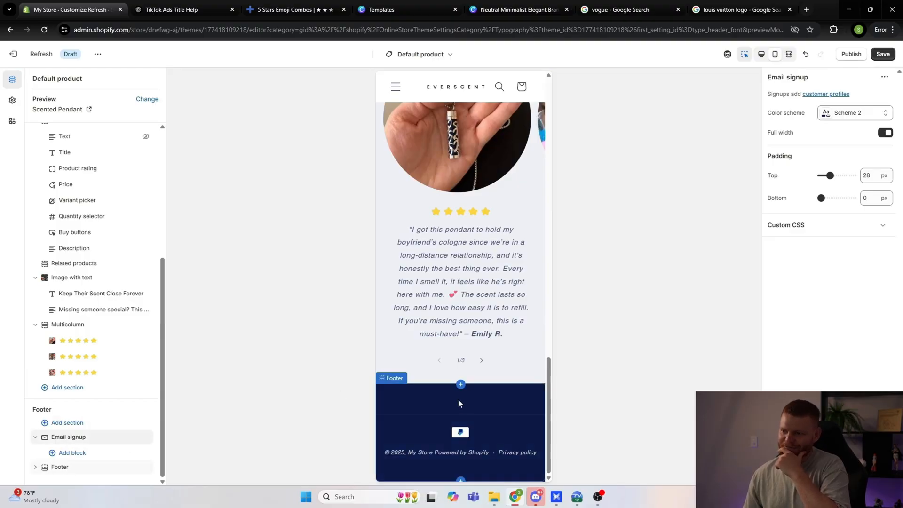
pyautogui.click(62, 470)
pyautogui.scroll(-1, 816, 173)
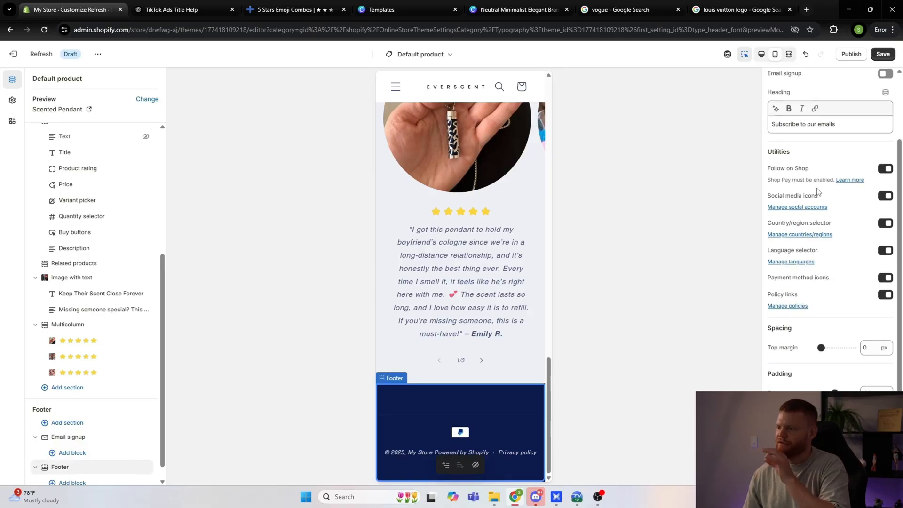
pyautogui.scroll(2, 818, 237)
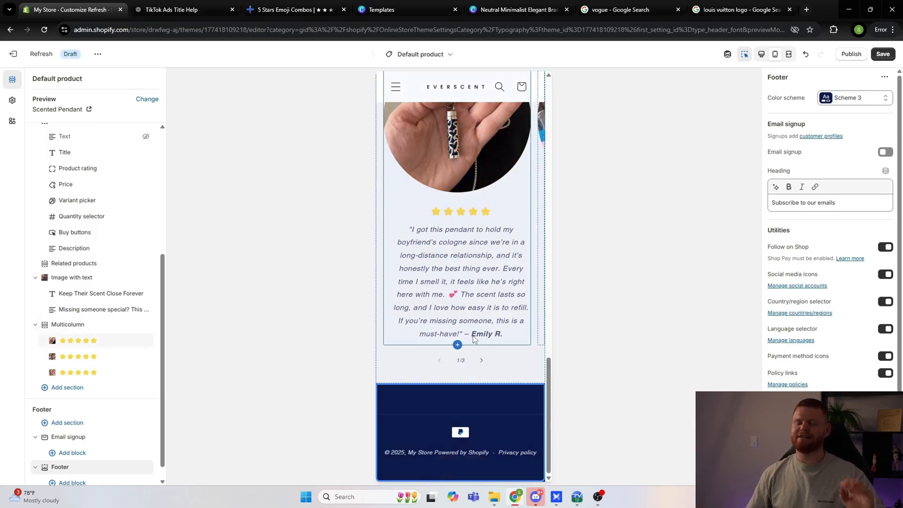
# Step: Save the theme changes and review the product page in the mobile preview
pyautogui.scroll(20, 476, 337)
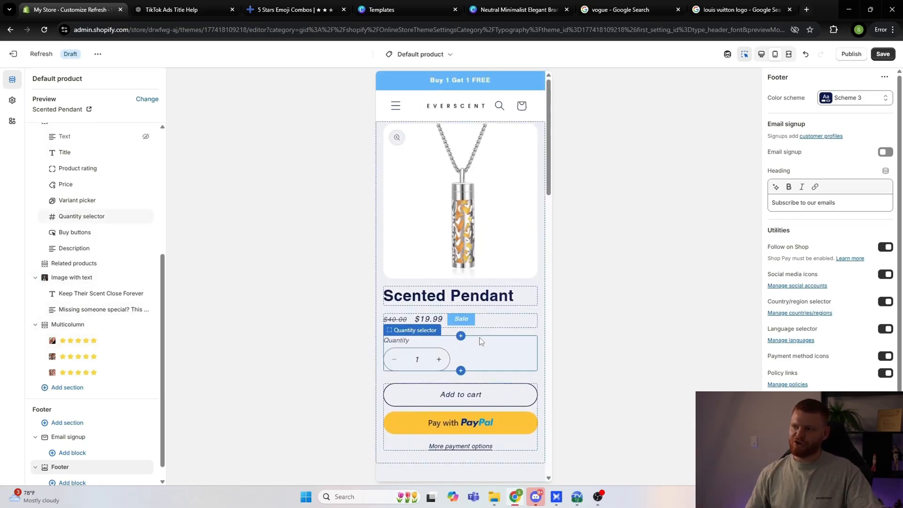
pyautogui.click(884, 54)
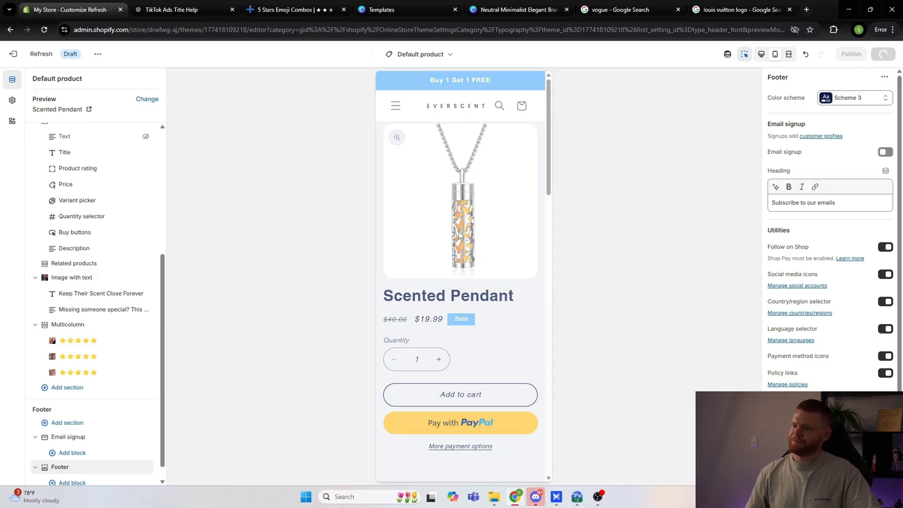
pyautogui.scroll(-5, 466, 273)
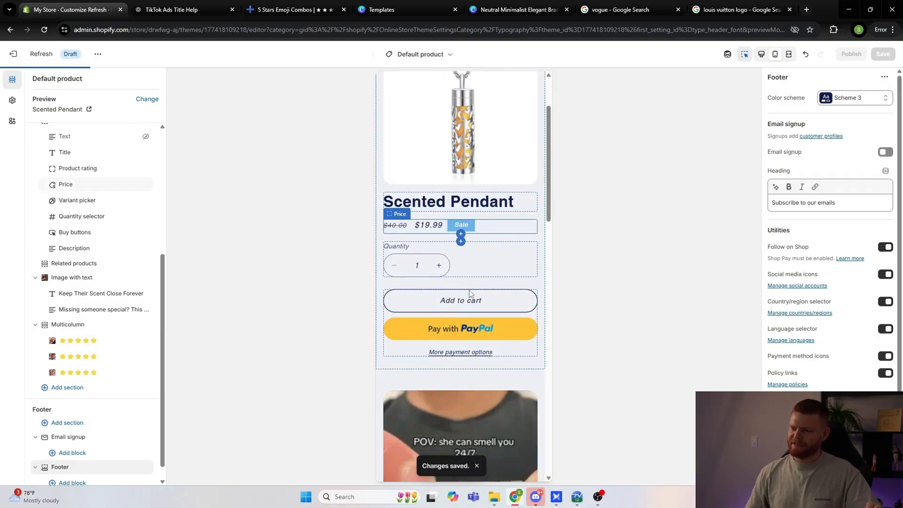
pyautogui.scroll(-5, 467, 301)
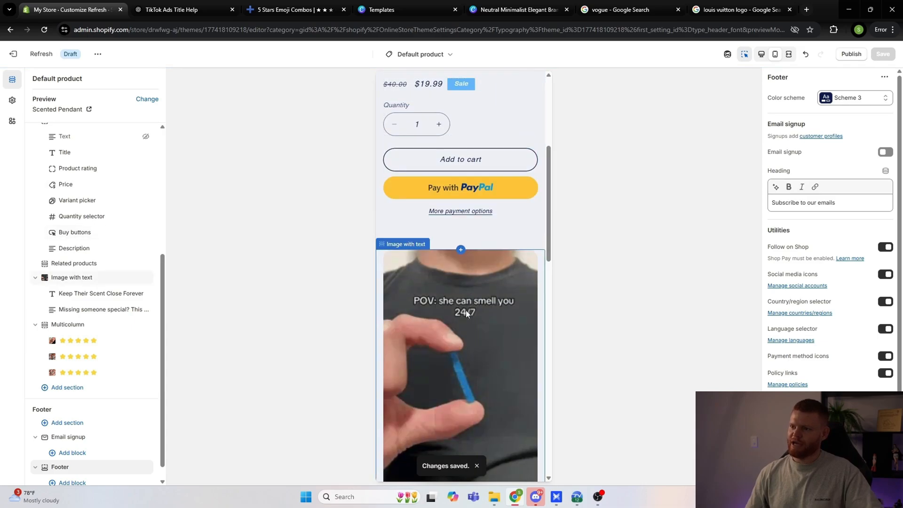
pyautogui.scroll(-8, 466, 310)
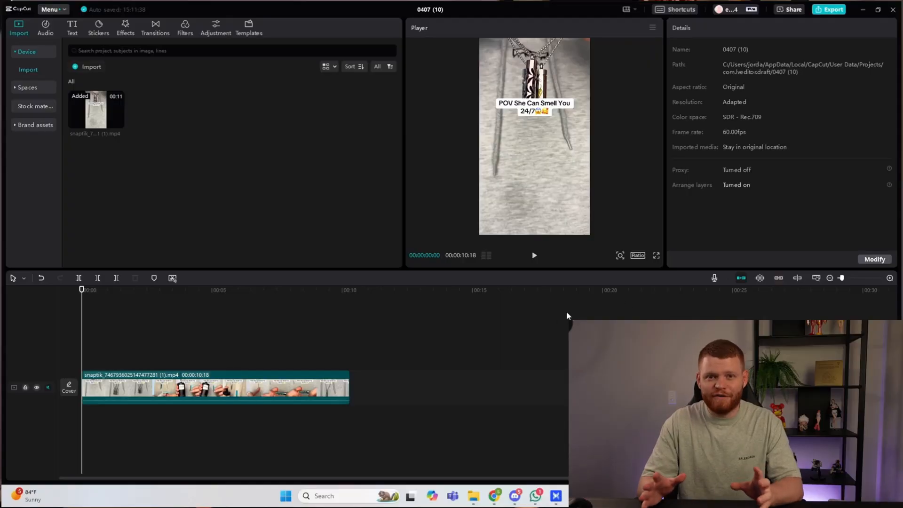
# Step: In CapCut, add the caption "I cried when my long distance bf got me this ❤" at the video's start in ProximaNova-Semibold
pyautogui.moveTo(82, 348); pyautogui.dragTo(71, 373)
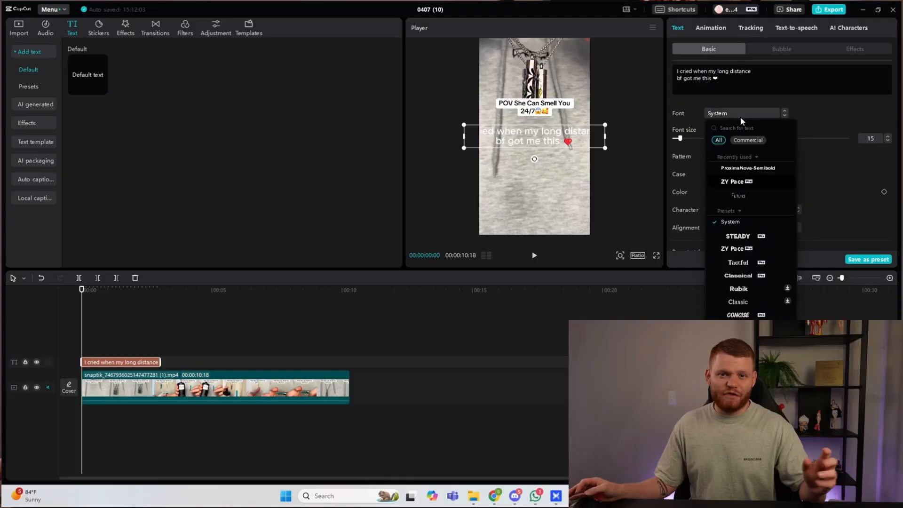
pyautogui.click(747, 169)
# Step: Enable the caption's background, choose the second style that fits each line, and make the background white
pyautogui.scroll(-1, 723, 173)
pyautogui.scroll(-10, 721, 169)
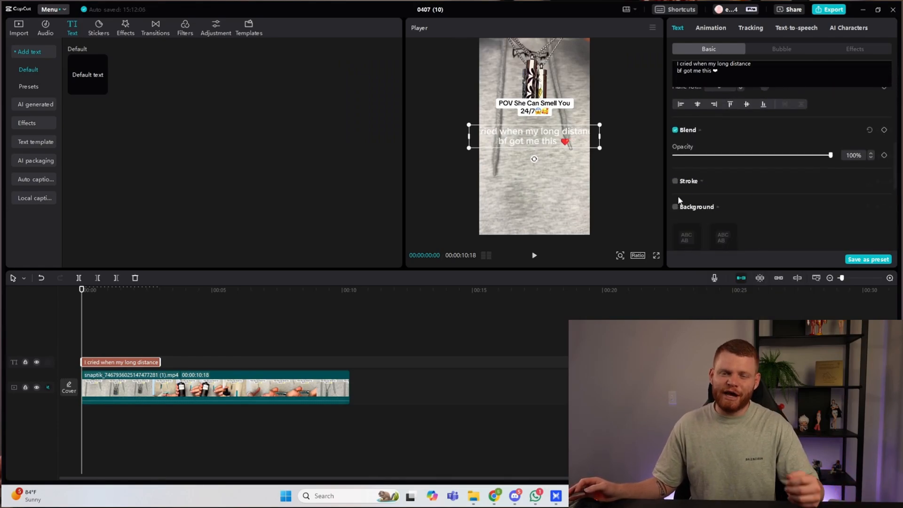
pyautogui.scroll(-1, 679, 200)
pyautogui.click(676, 173)
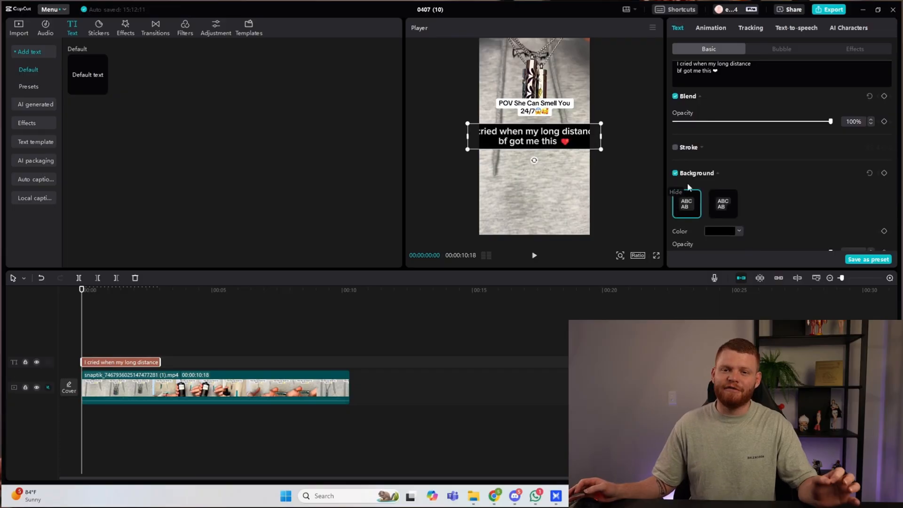
pyautogui.click(724, 206)
pyautogui.click(727, 232)
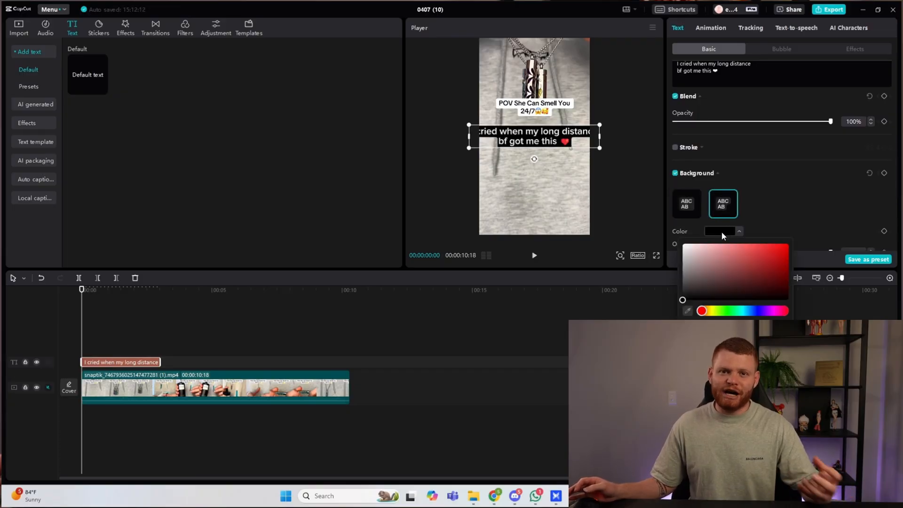
pyautogui.click(683, 243)
# Step: Change the caption's text color to black and reduce its font size to 9
pyautogui.scroll(5, 727, 223)
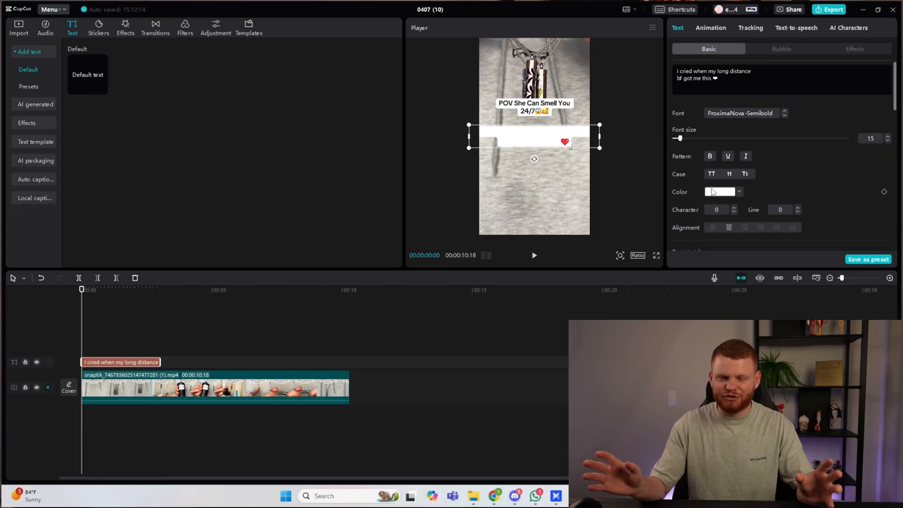
pyautogui.click(723, 192)
pyautogui.click(693, 247)
pyautogui.click(854, 156)
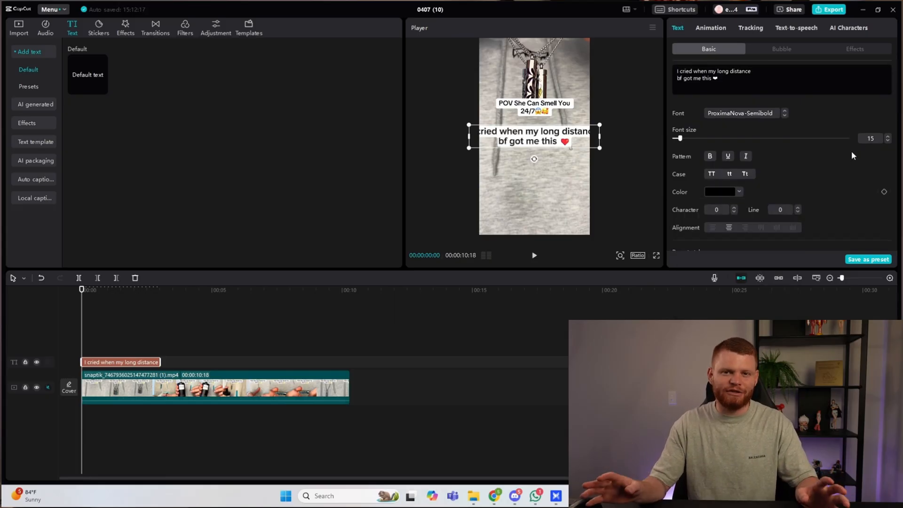
pyautogui.click(888, 141)
pyautogui.click(888, 141)
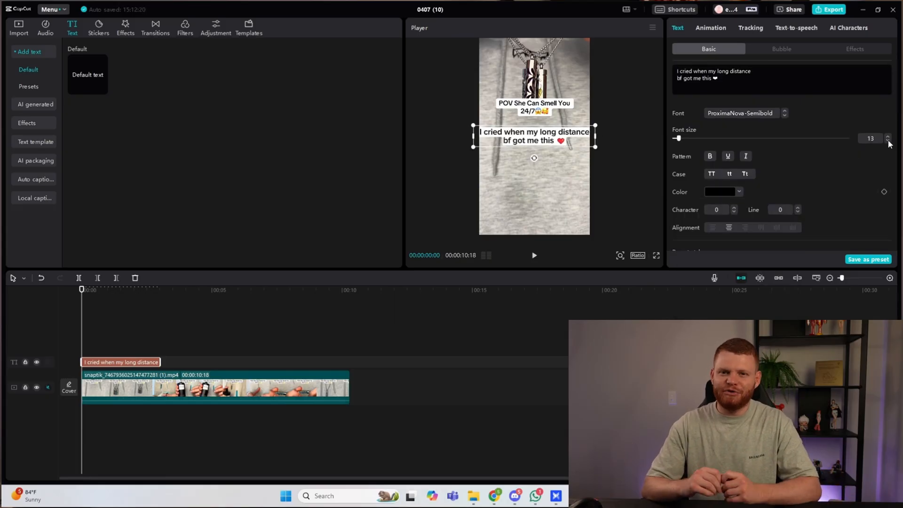
pyautogui.click(889, 141)
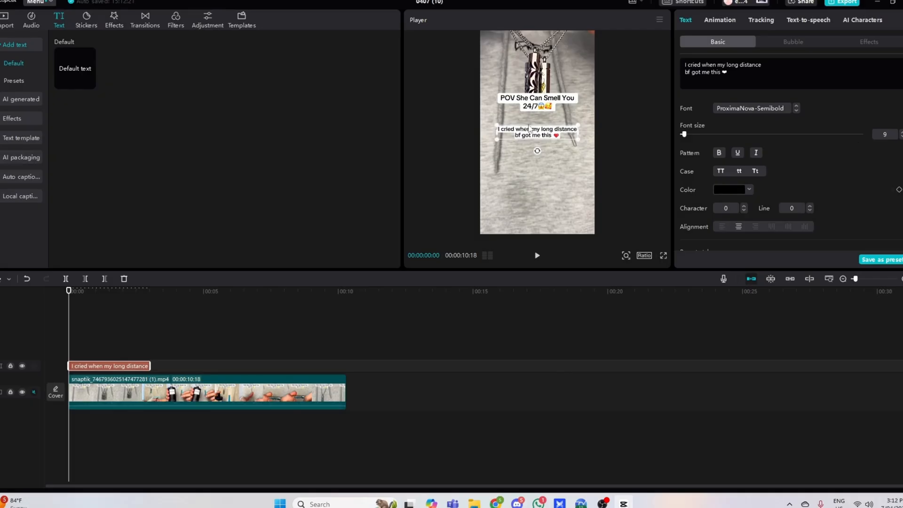
# Step: Move the caption over the original POV caption and set its background to 70% rounded rectangle, 65% height and 65% width
pyautogui.moveTo(541, 138); pyautogui.dragTo(546, 112)
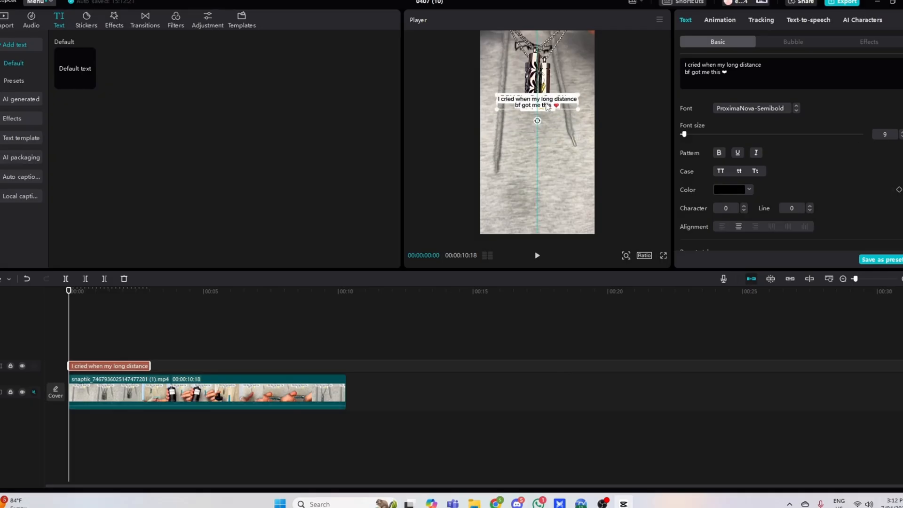
pyautogui.scroll(-10, 731, 191)
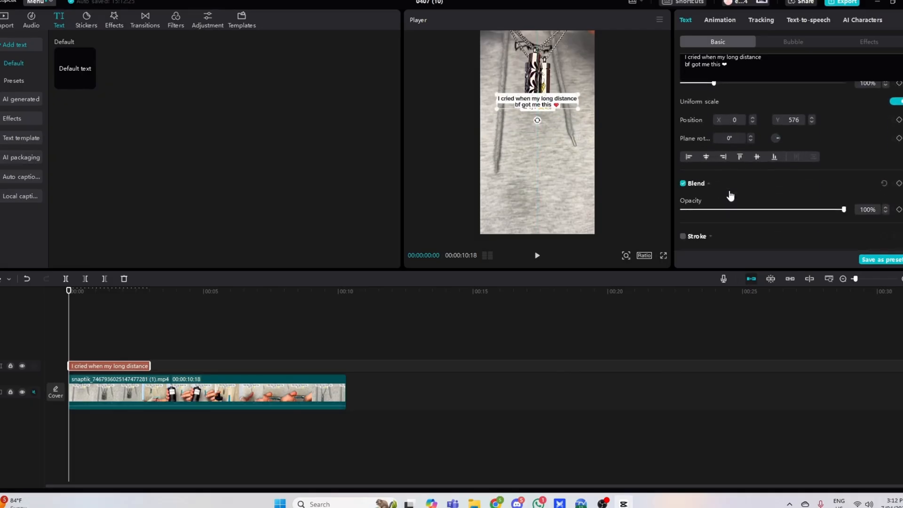
pyautogui.scroll(-2, 731, 195)
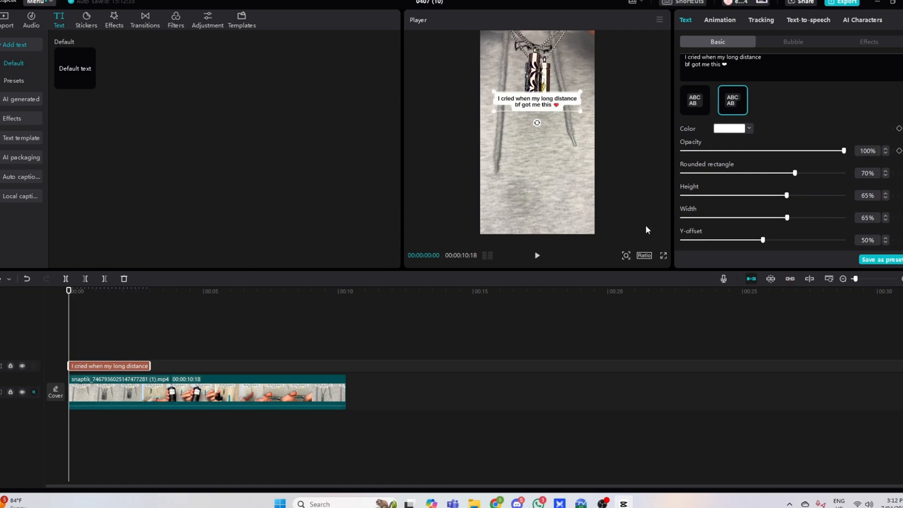
# Step: Extend the caption to the end of the video clip and preview the video in full screen
pyautogui.click(131, 359)
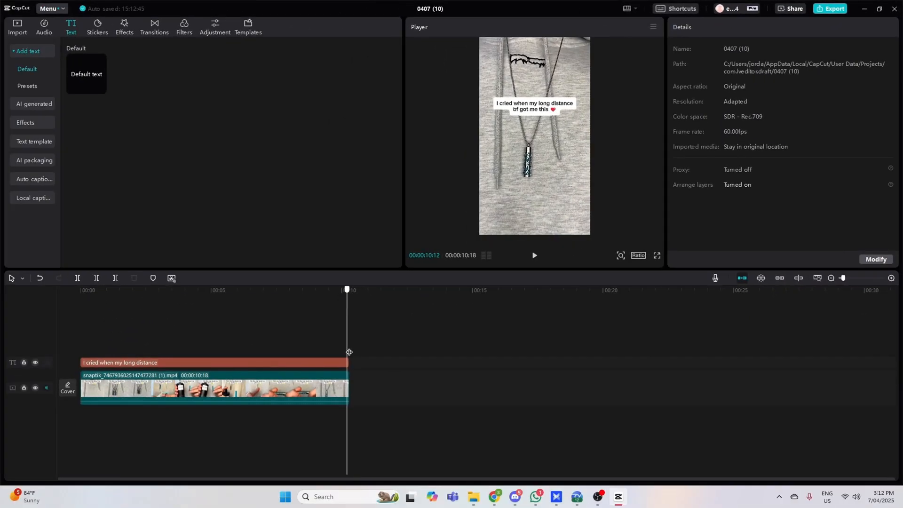
pyautogui.click(343, 363)
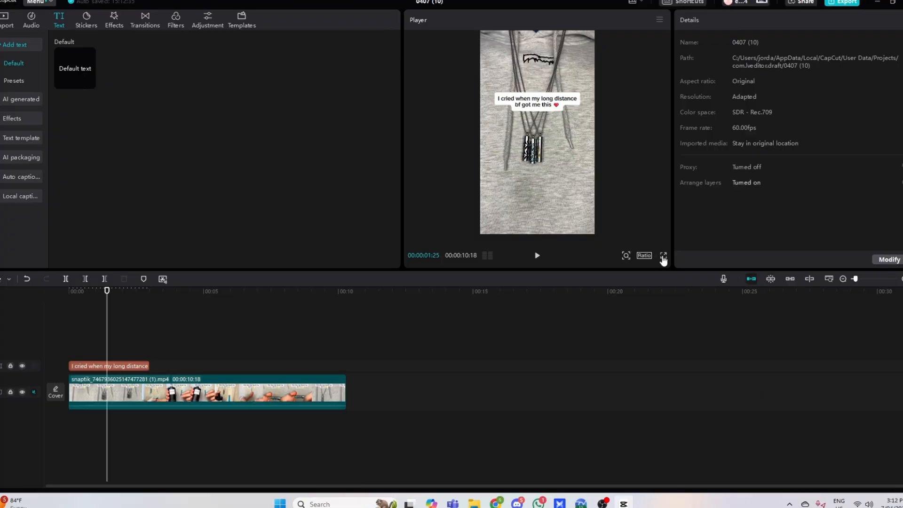
pyautogui.click(663, 257)
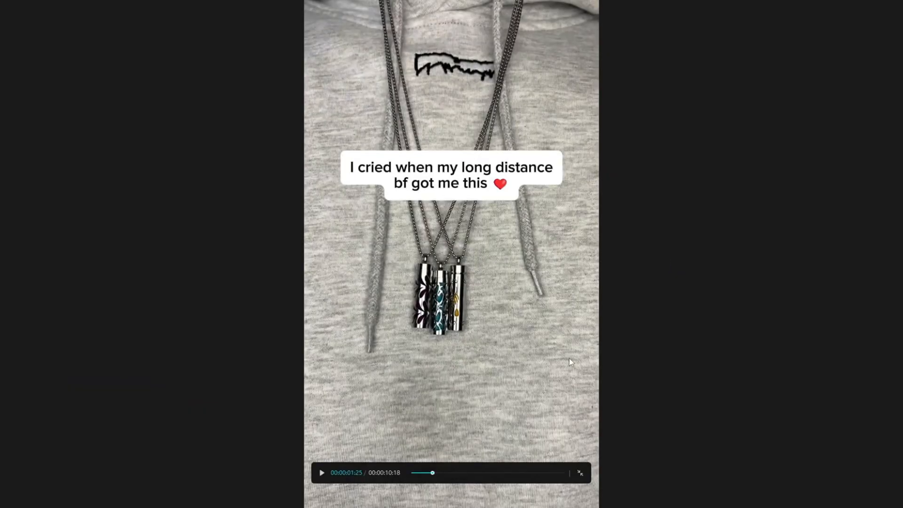
pyautogui.click(580, 473)
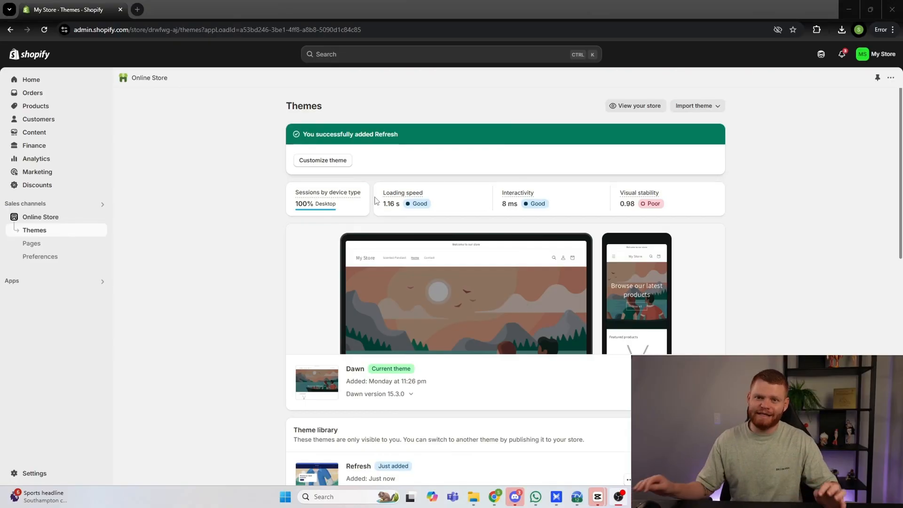
# Step: Switch back to Shopify, search the sales channels for TikTok, and install the TikTok app
pyautogui.moveTo(384, 200)
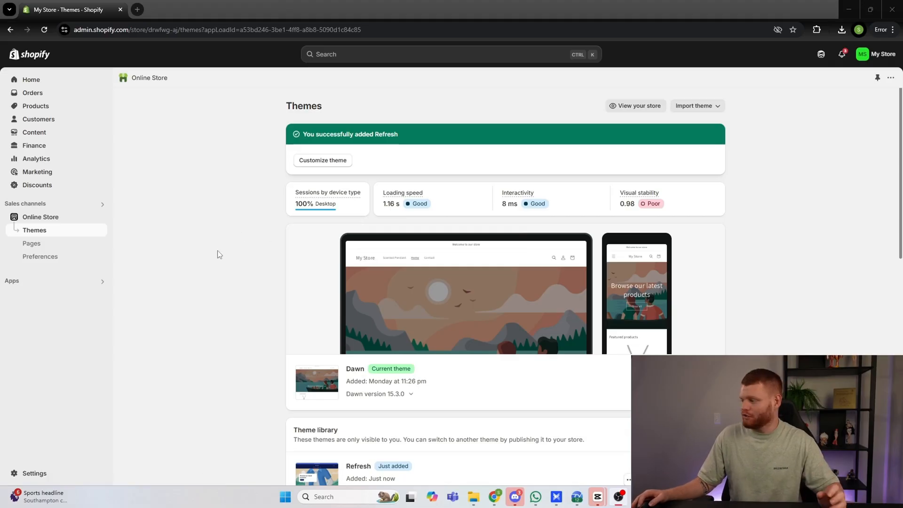
pyautogui.scroll(-1, 221, 259)
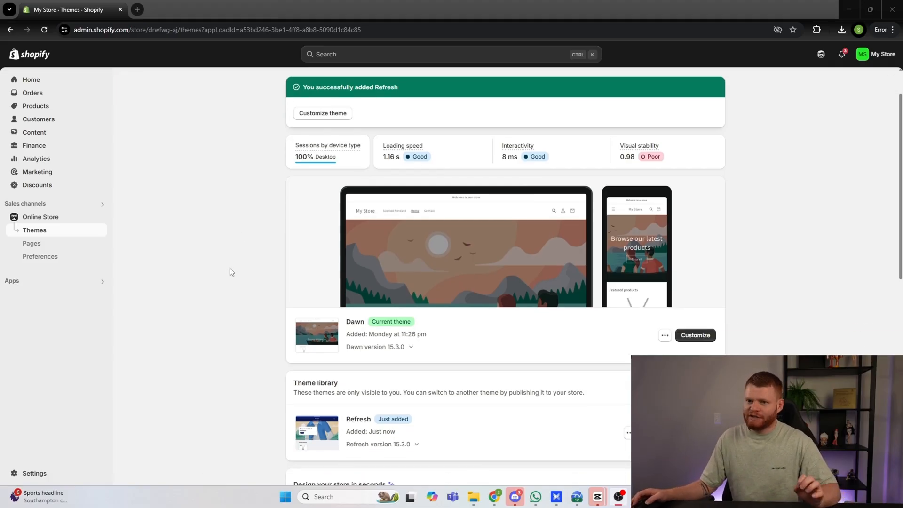
pyautogui.click(37, 207)
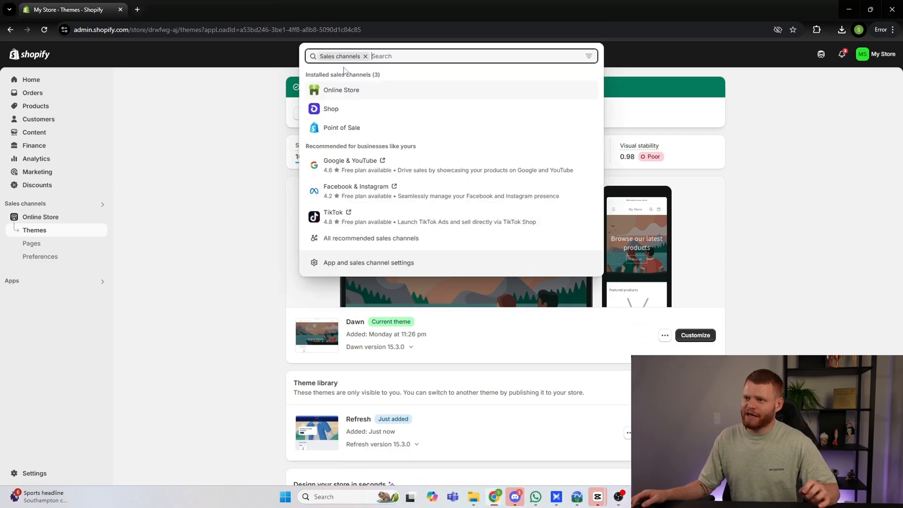
pyautogui.write('tiktok')
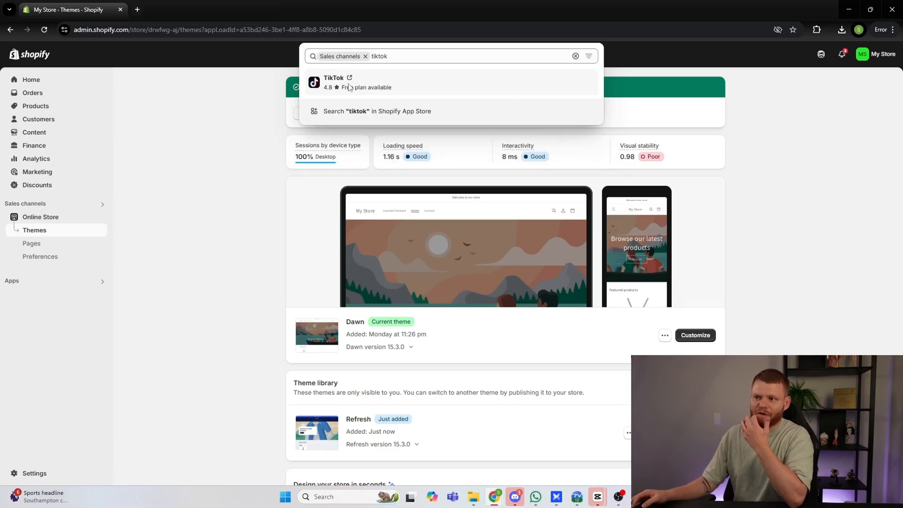
pyautogui.click(347, 87)
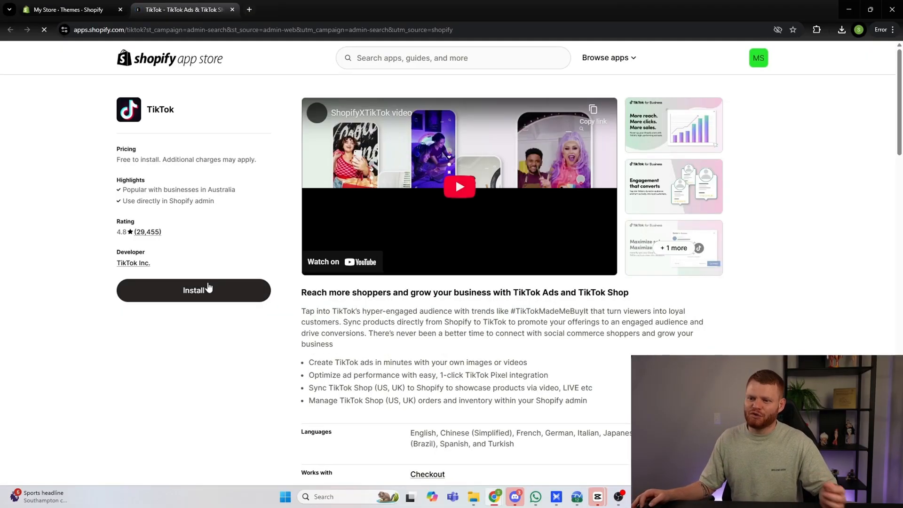
pyautogui.click(209, 288)
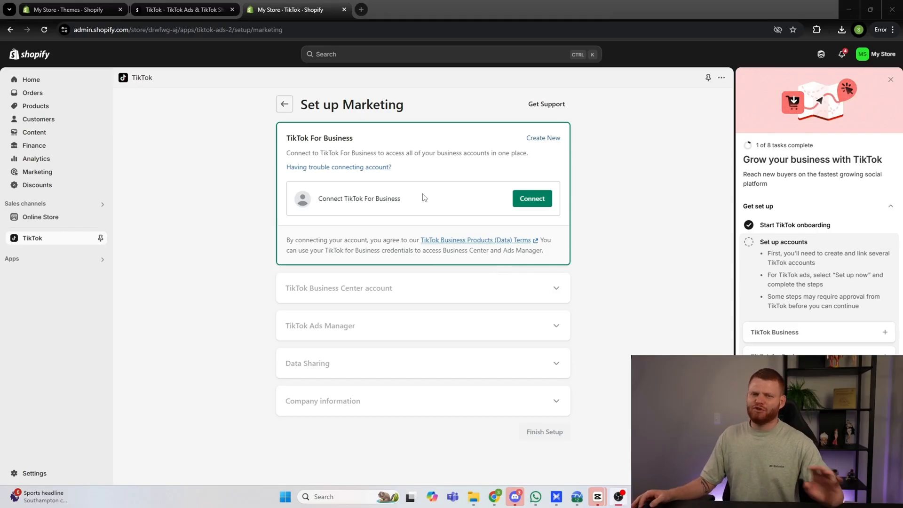
# Step: Look at the TikTok For Business sign-up form and review the customer data sharing levels in the TikTok settings
pyautogui.click(540, 139)
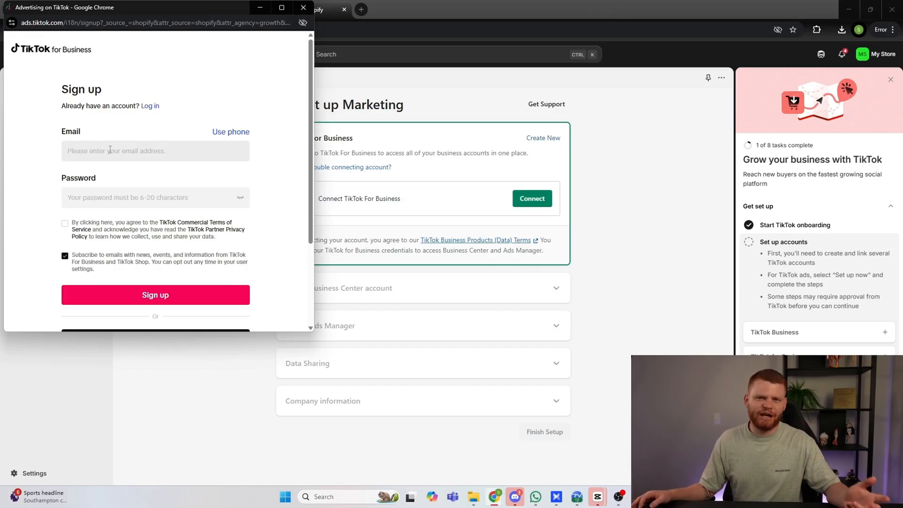
pyautogui.click(304, 7)
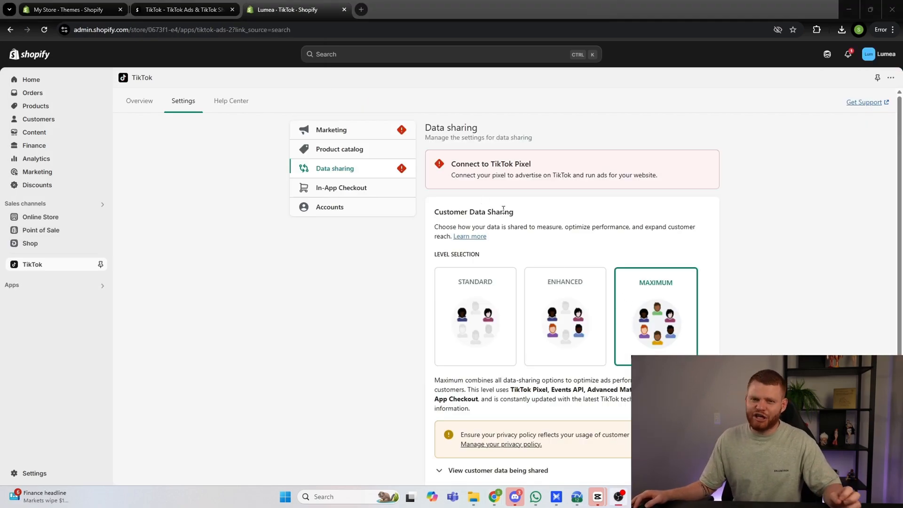
pyautogui.scroll(-1, 588, 241)
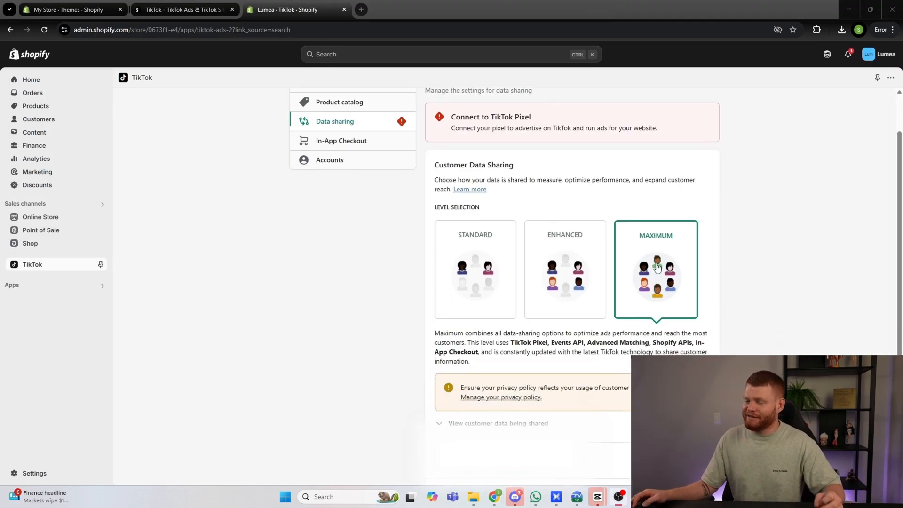
pyautogui.scroll(-1, 656, 265)
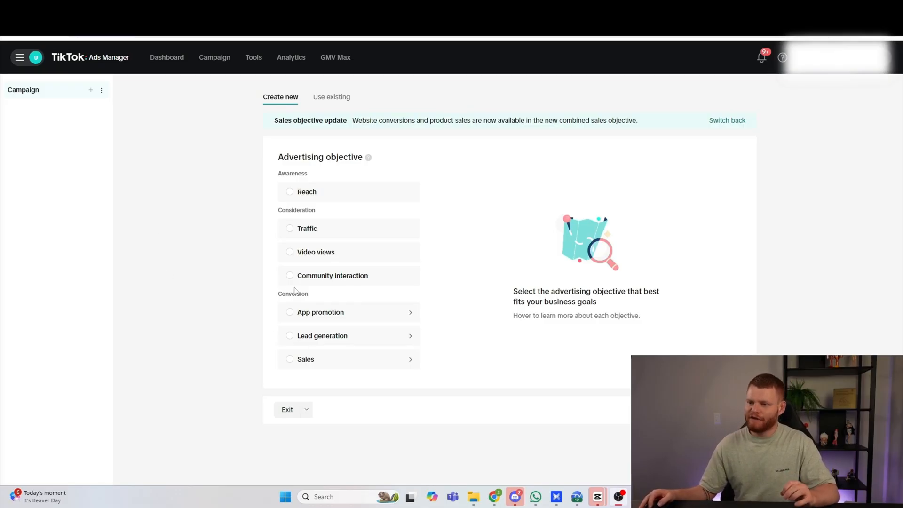
# Step: Choose Sales as the advertising objective, with the website as sales destination and a manual campaign
pyautogui.click(305, 363)
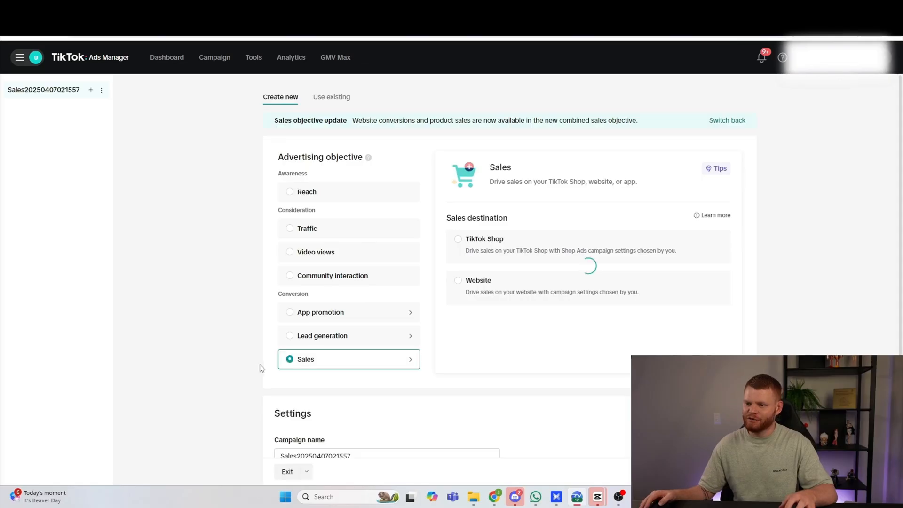
pyautogui.click(470, 282)
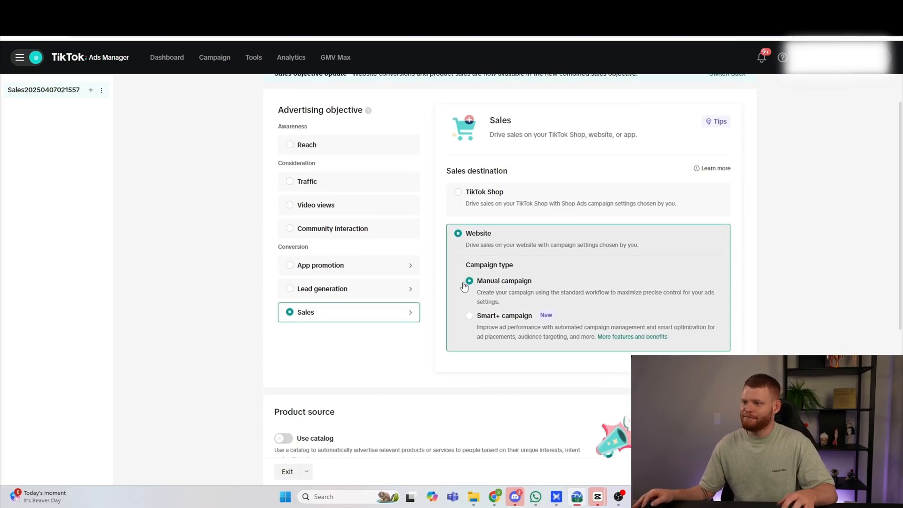
pyautogui.scroll(-2, 465, 289)
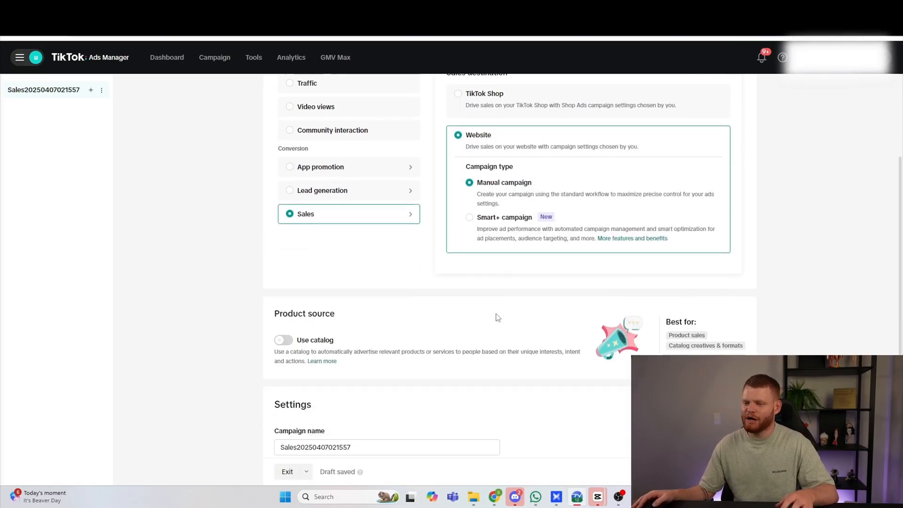
# Step: Name the campaign "Scented Pendant ABO test" and continue to the ad group settings
pyautogui.scroll(-4, 497, 317)
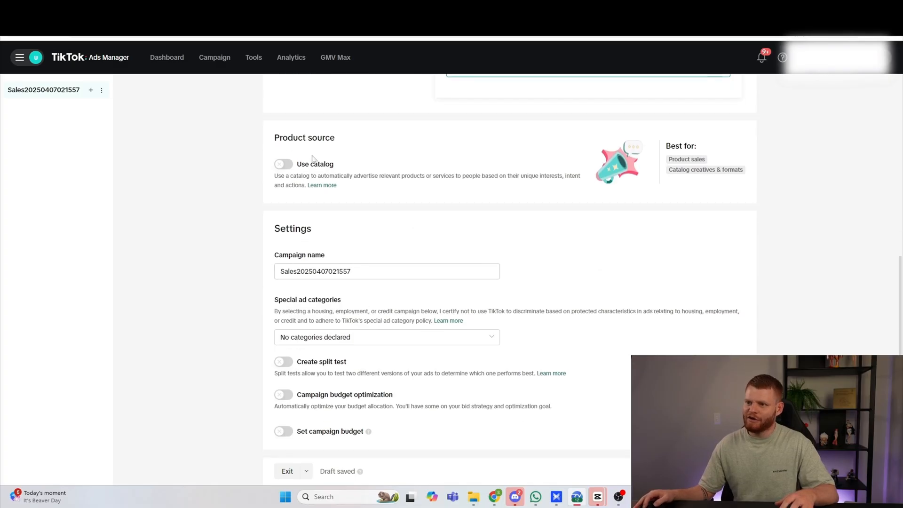
pyautogui.moveTo(359, 271); pyautogui.dragTo(259, 270)
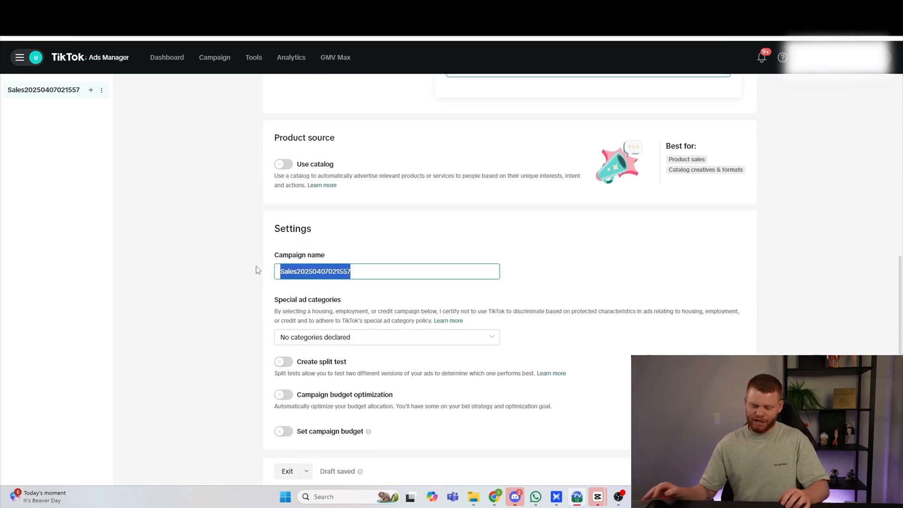
pyautogui.write('Scv')
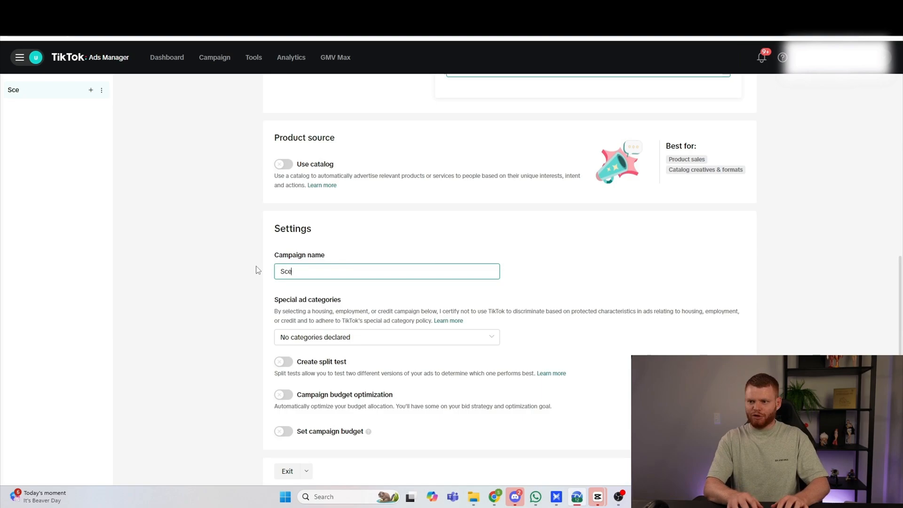
pyautogui.write('nted Pendant A')
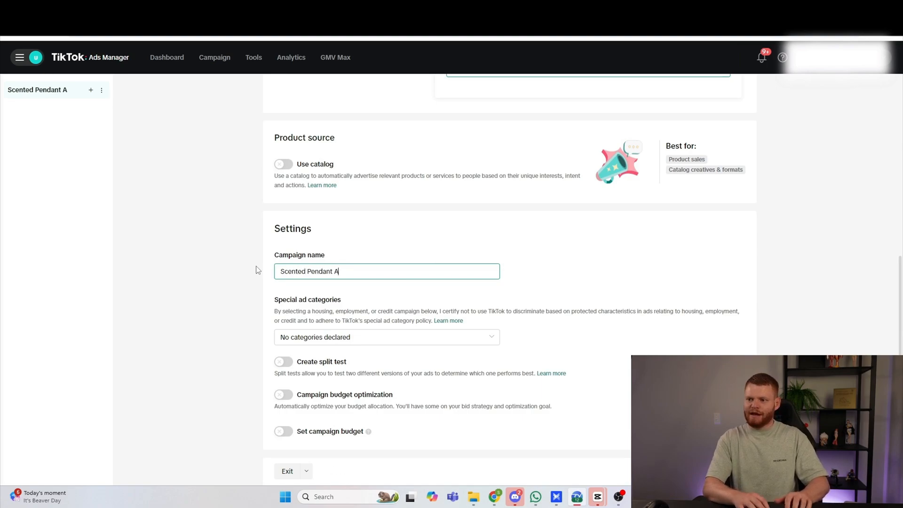
pyautogui.write('BO test')
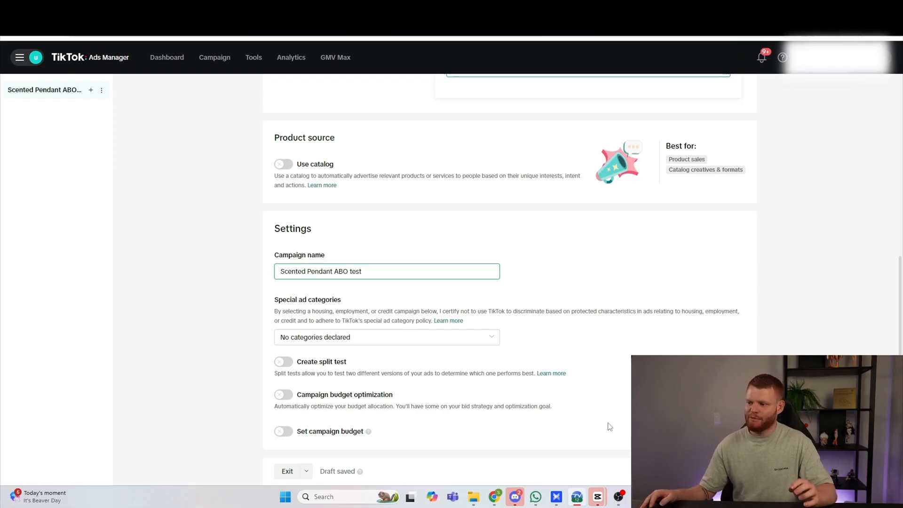
pyautogui.click(725, 472)
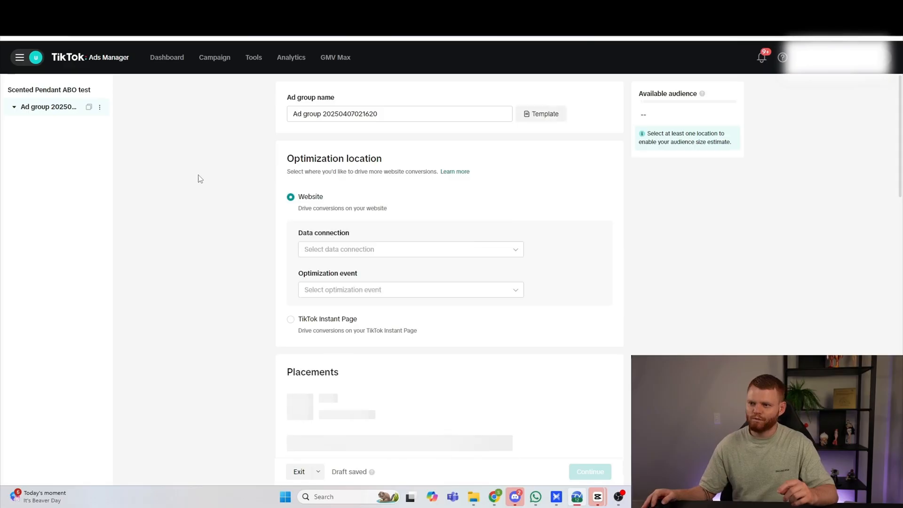
# Step: Set the optimization event for the Scented Necklace data connection to Complete Payment
pyautogui.scroll(-1, 282, 205)
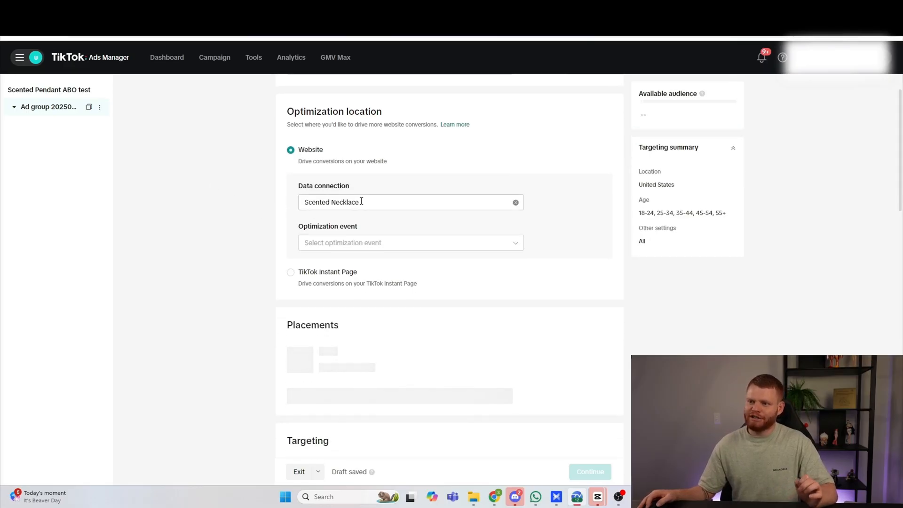
pyautogui.click(331, 243)
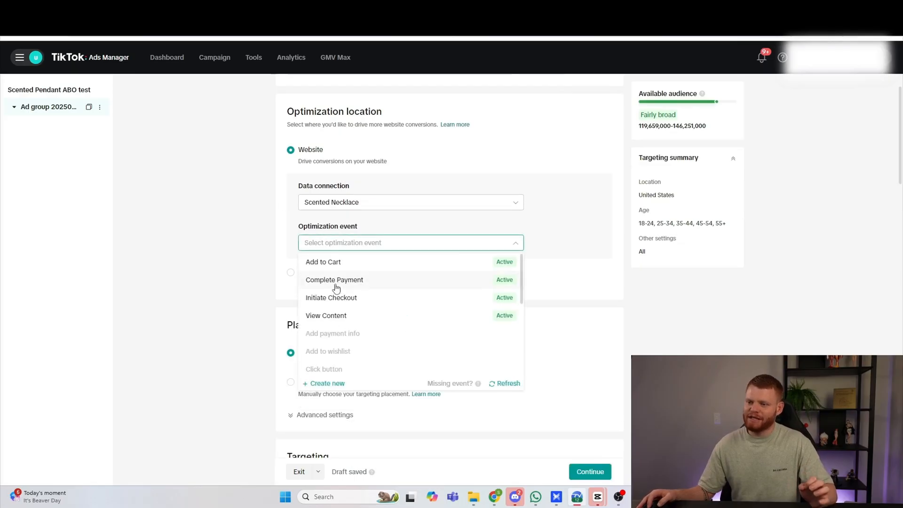
pyautogui.click(332, 282)
# Step: Switch to manually selected placements and keep only TikTok, excluding Global App Bundle and Pangle
pyautogui.scroll(-3, 198, 282)
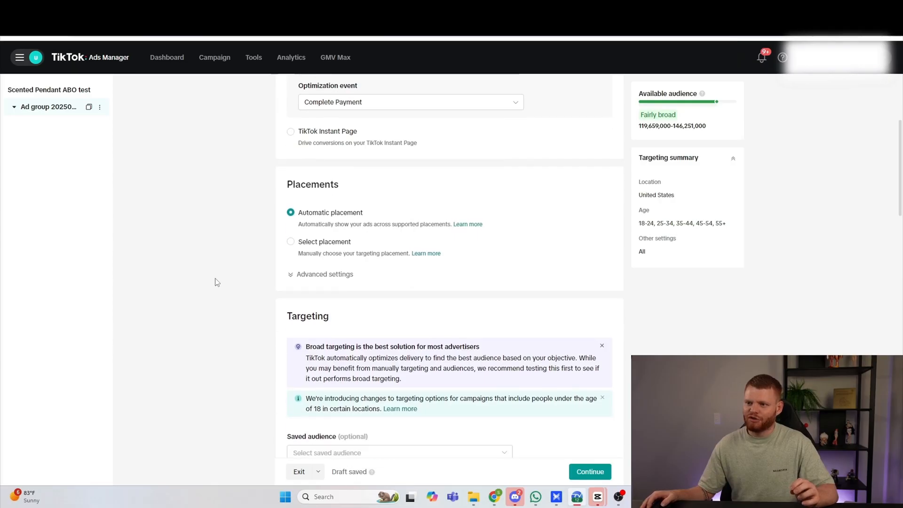
pyautogui.click(290, 243)
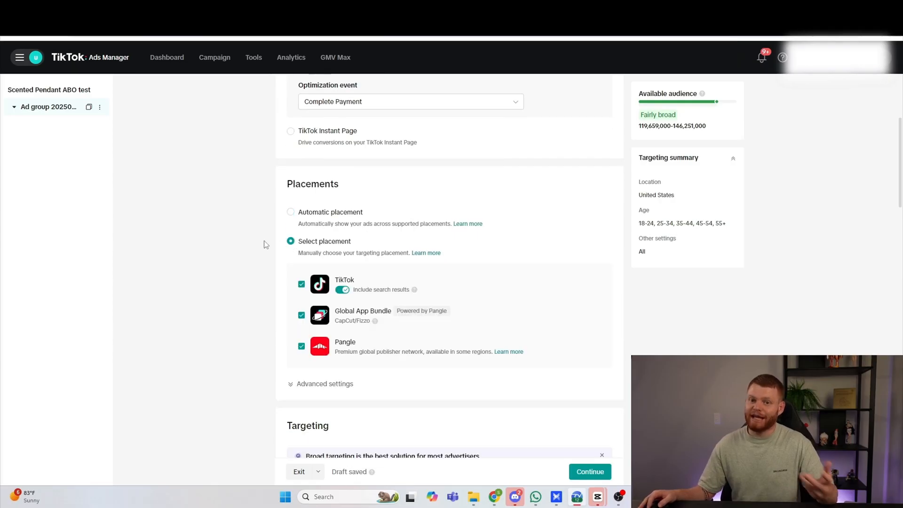
pyautogui.click(302, 315)
pyautogui.click(302, 346)
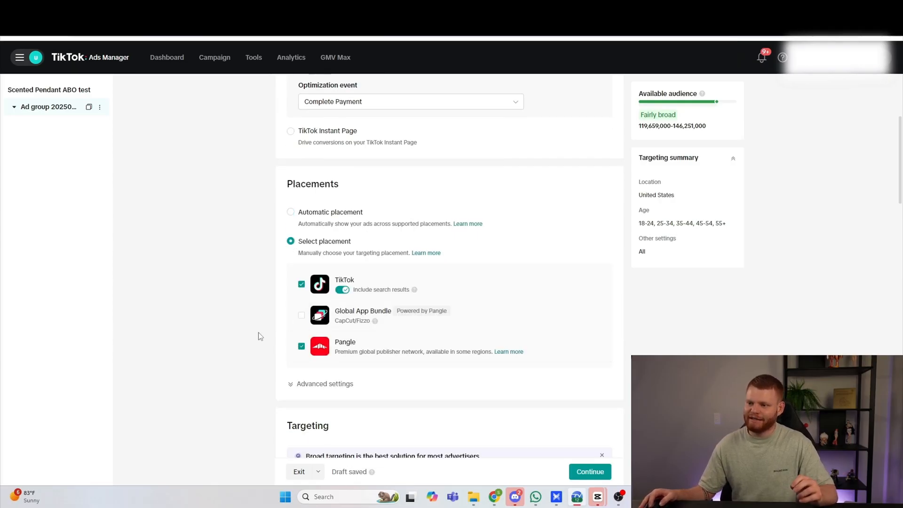
# Step: Turn off user comments and video downloads in the advanced placement settings
pyautogui.scroll(-1, 296, 347)
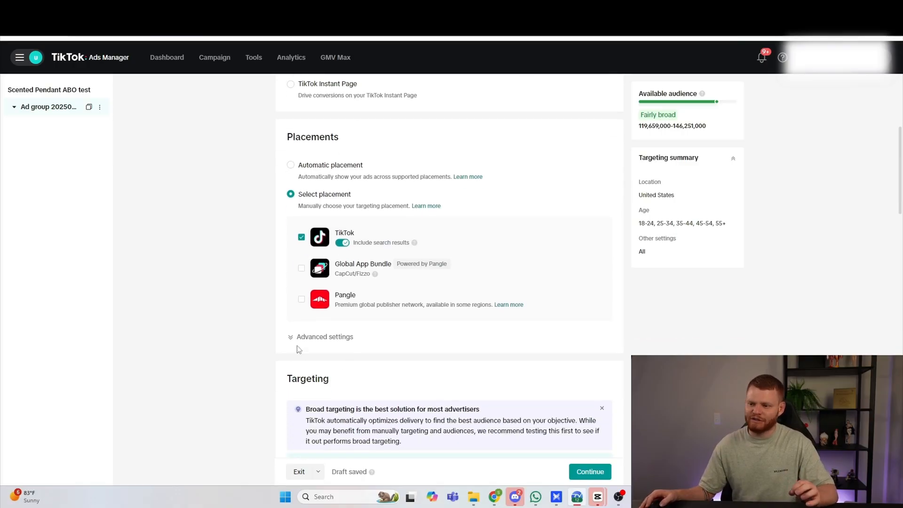
pyautogui.click(317, 342)
pyautogui.scroll(-3, 249, 315)
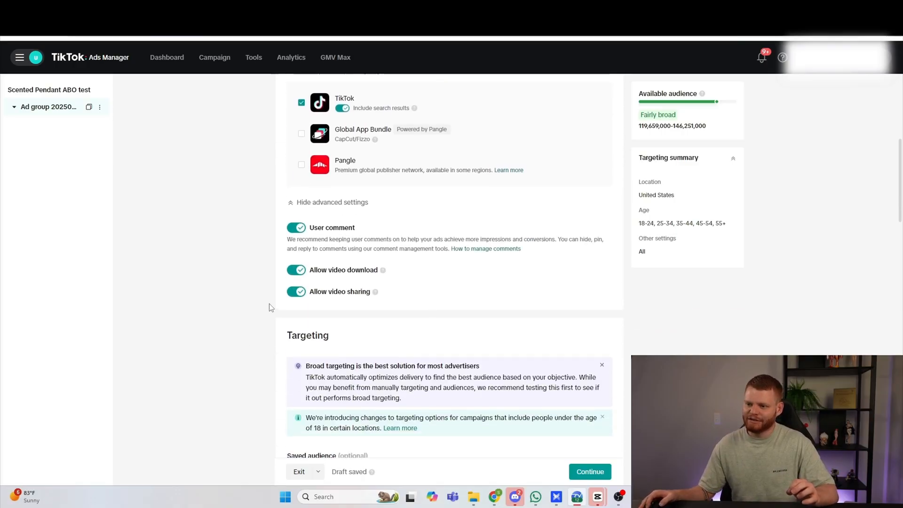
pyautogui.click(297, 221)
pyautogui.click(489, 291)
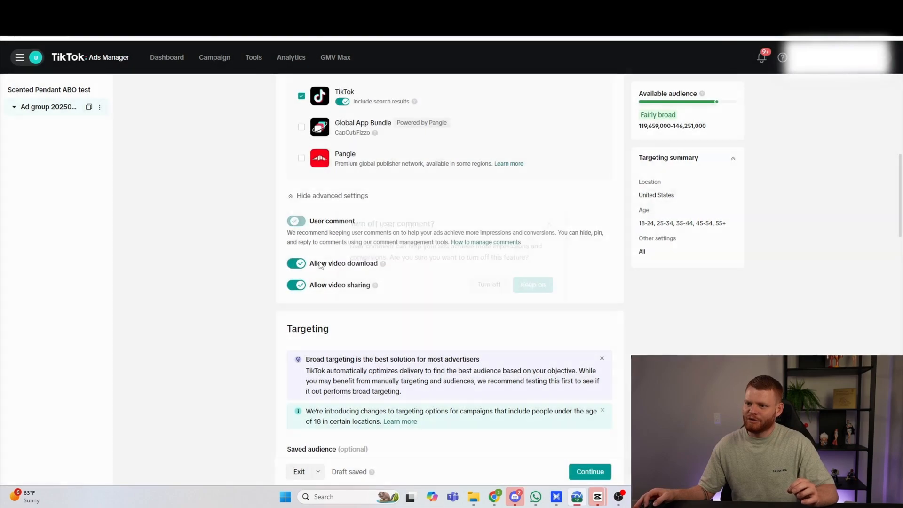
pyautogui.click(301, 265)
# Step: Review the ad group's demographic, audience and interest targeting and its budget and schedule options
pyautogui.scroll(-2, 192, 267)
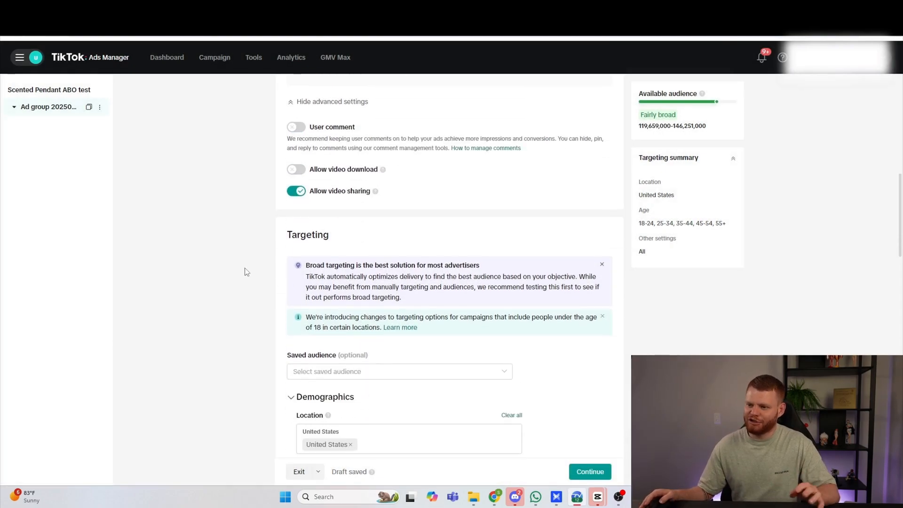
pyautogui.scroll(-4, 207, 264)
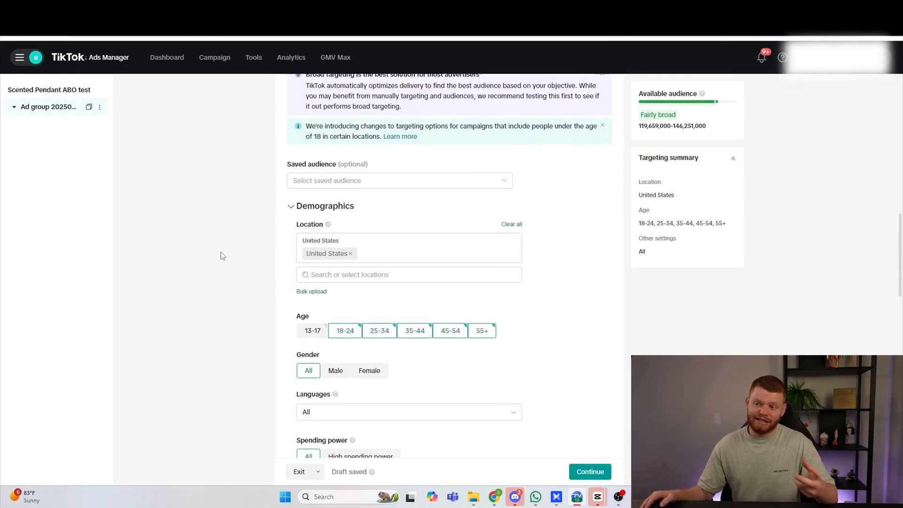
pyautogui.scroll(-1, 223, 256)
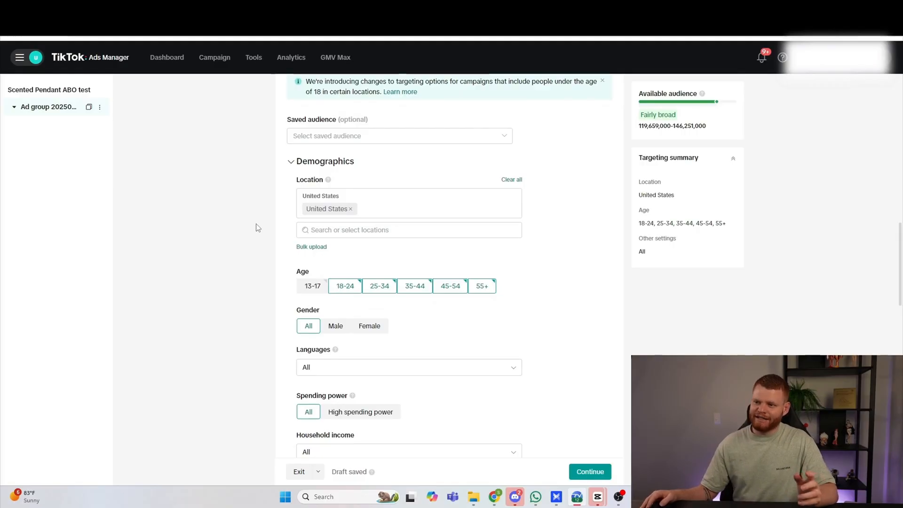
pyautogui.scroll(-2, 256, 226)
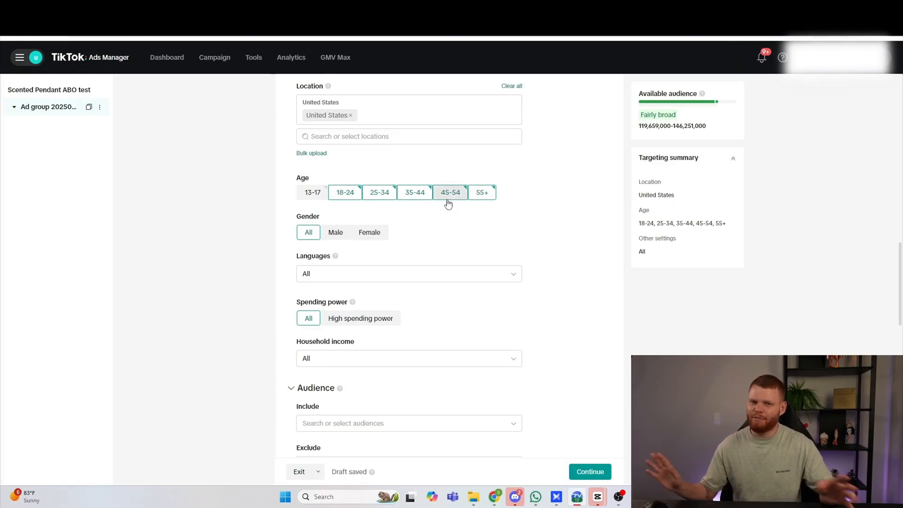
pyautogui.scroll(-3, 272, 252)
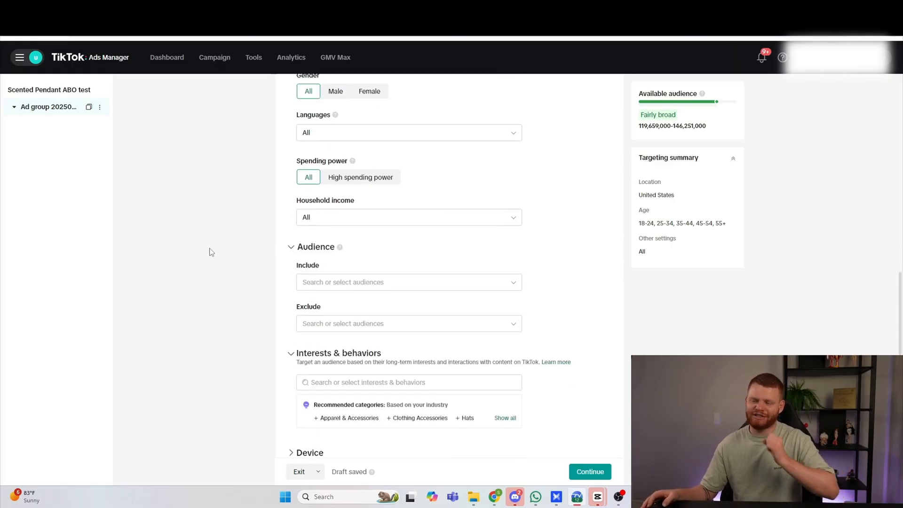
pyautogui.scroll(-5, 212, 252)
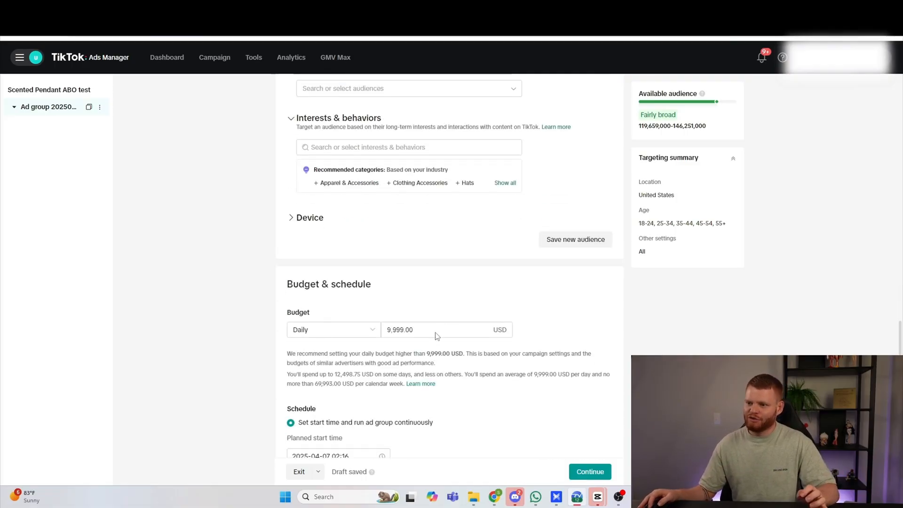
pyautogui.scroll(-5, 433, 335)
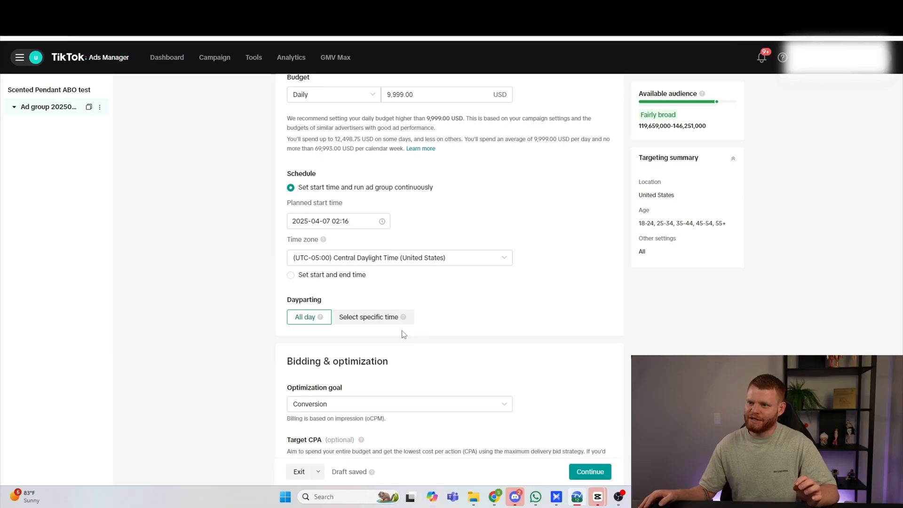
# Step: Set the ad group's daily budget to 20 USD
pyautogui.scroll(4, 404, 334)
pyautogui.click(428, 278)
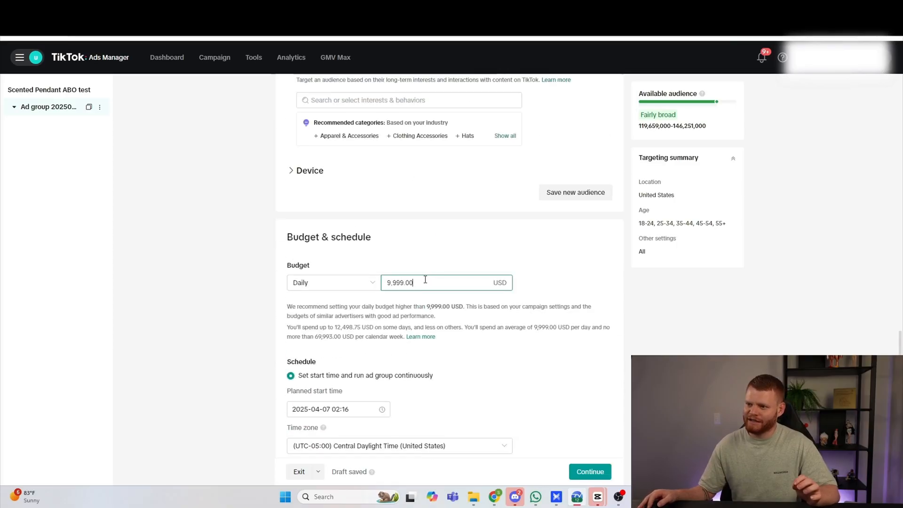
pyautogui.moveTo(426, 280); pyautogui.dragTo(353, 282)
pyautogui.write('20')
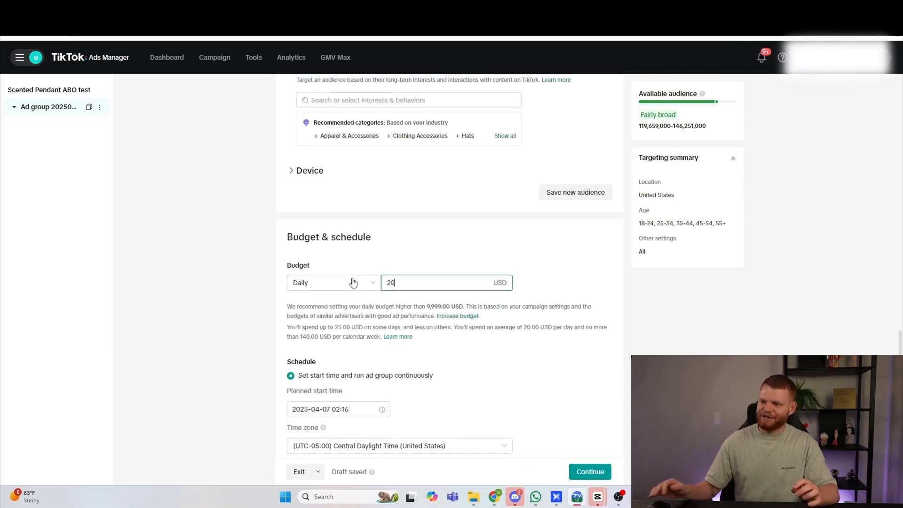
pyautogui.click(237, 280)
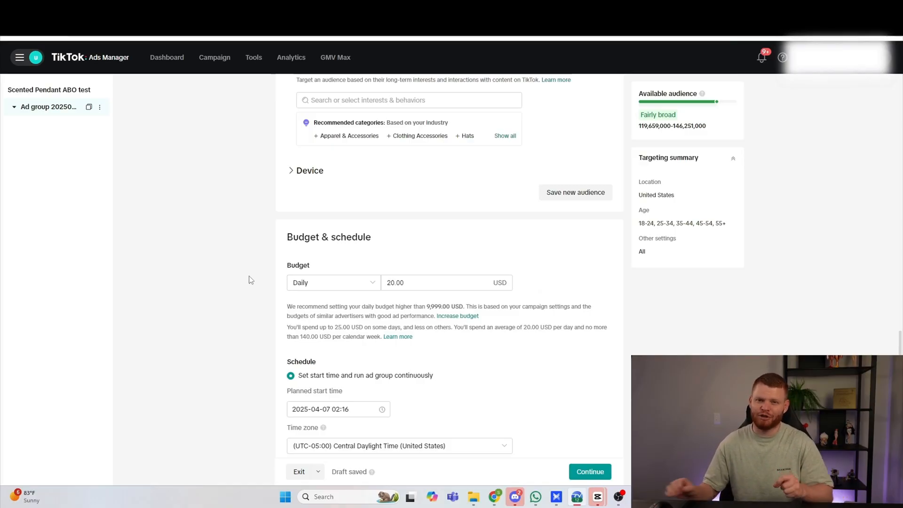
# Step: Schedule the ad group to start on 2025-04-07 at 06:00 and check the bidding and optimization settings
pyautogui.scroll(-1, 322, 264)
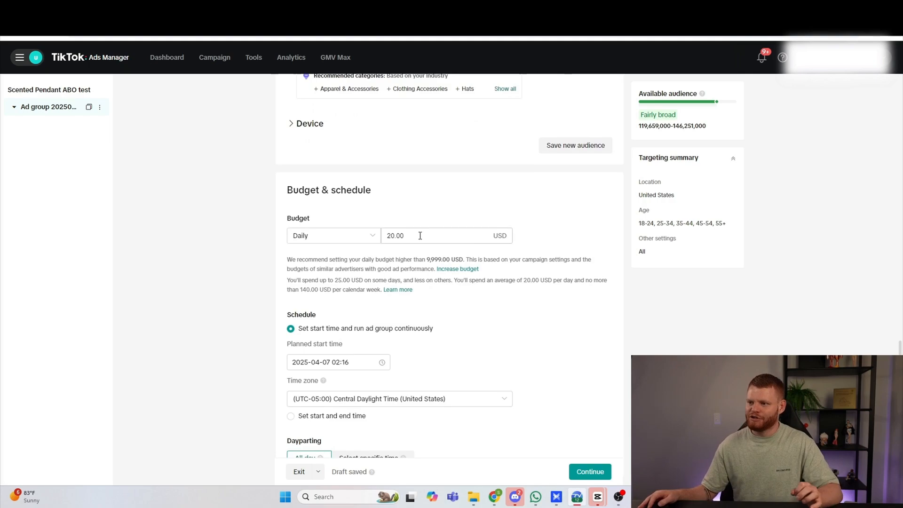
pyautogui.scroll(-3, 244, 293)
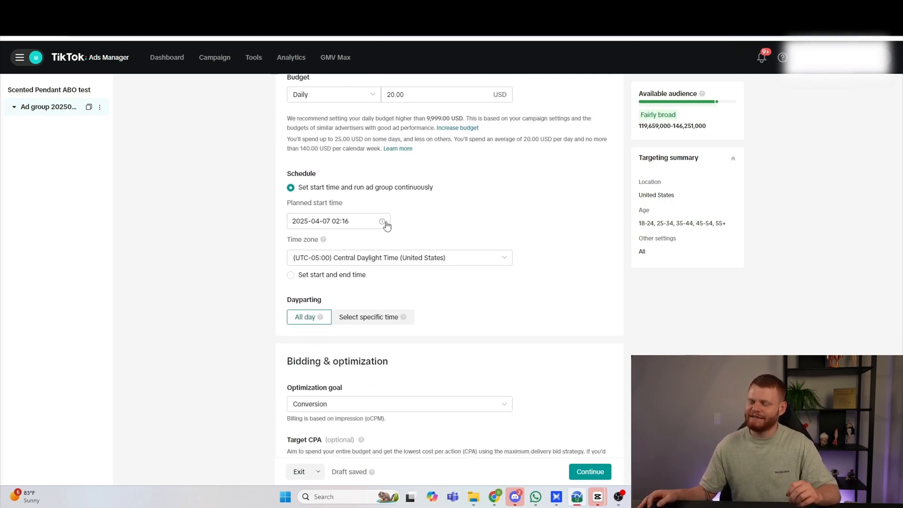
pyautogui.click(361, 223)
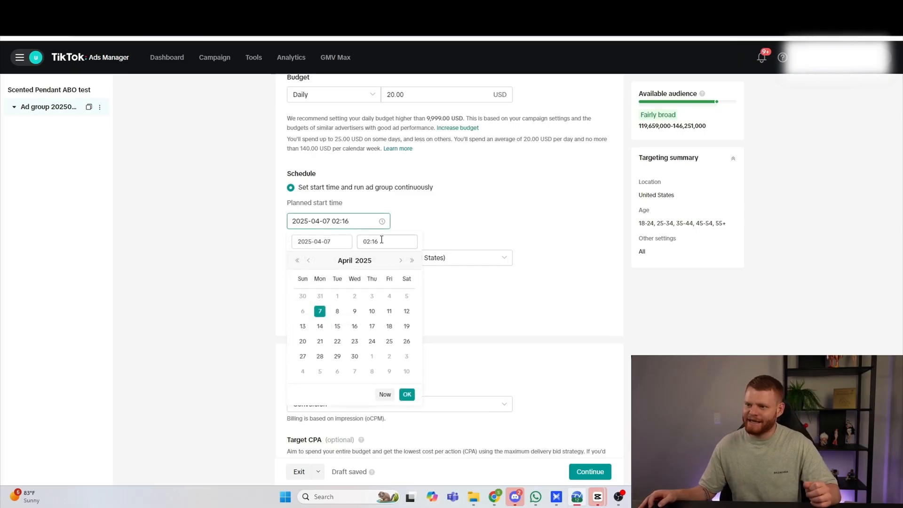
pyautogui.click(375, 242)
pyautogui.scroll(-2, 380, 289)
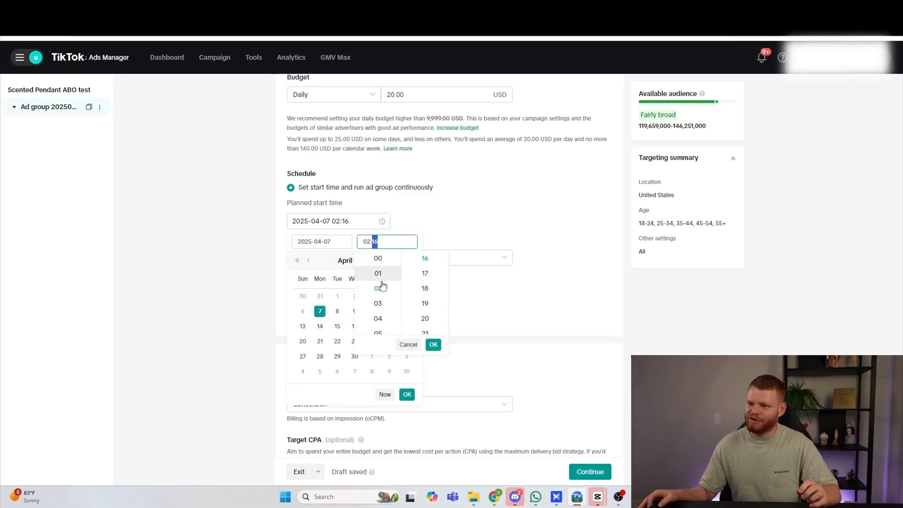
pyautogui.click(379, 304)
pyautogui.scroll(5, 424, 301)
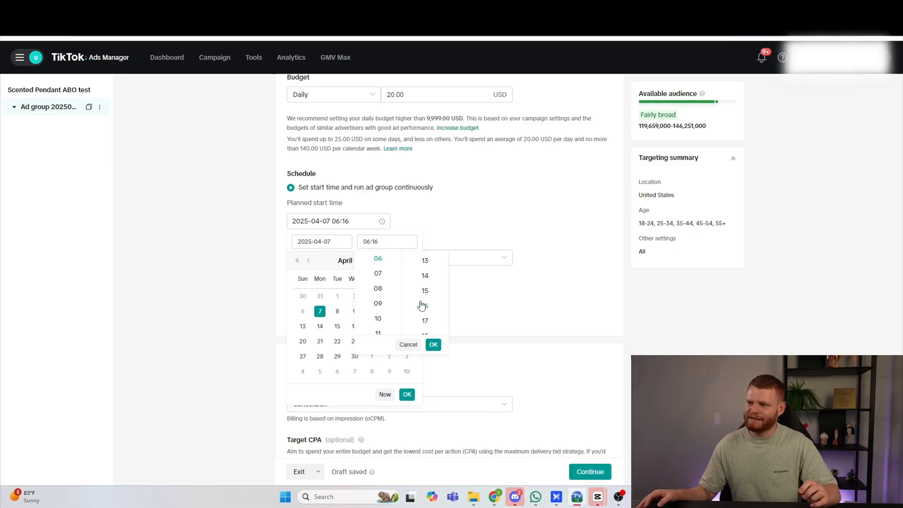
pyautogui.click(429, 254)
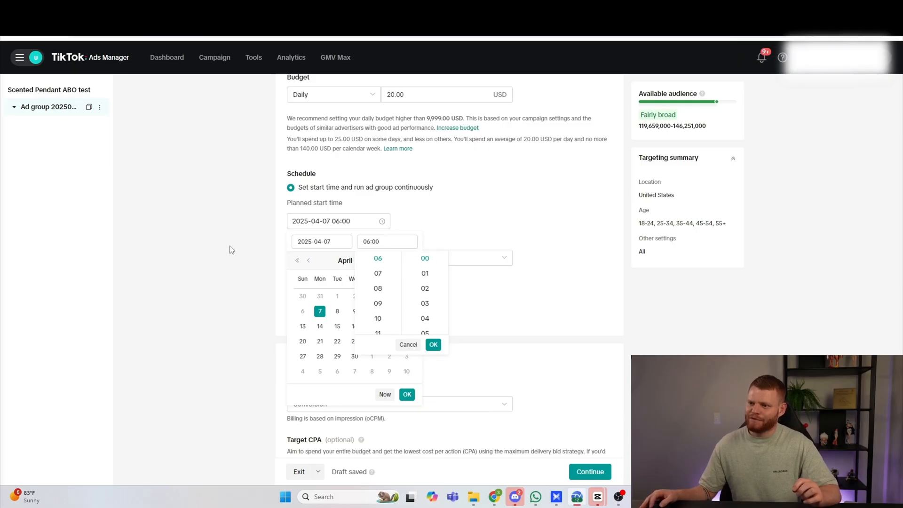
pyautogui.click(236, 254)
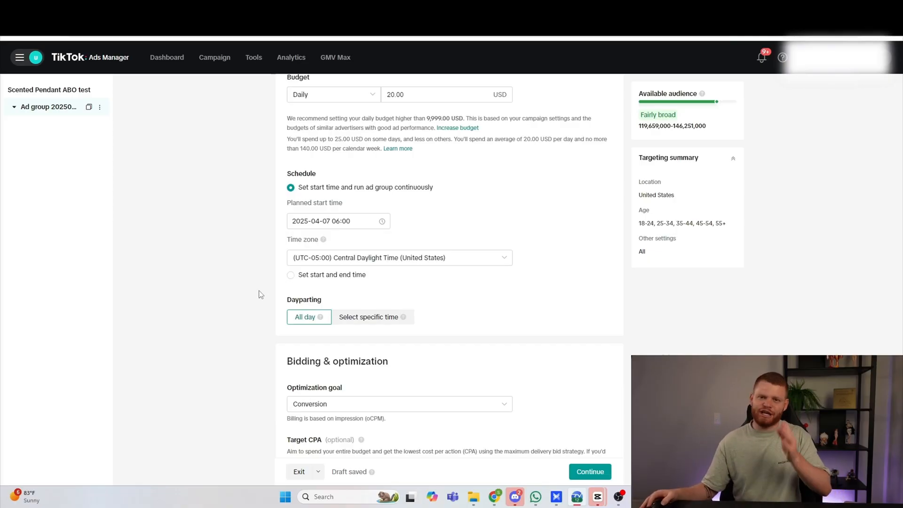
pyautogui.scroll(-3, 258, 295)
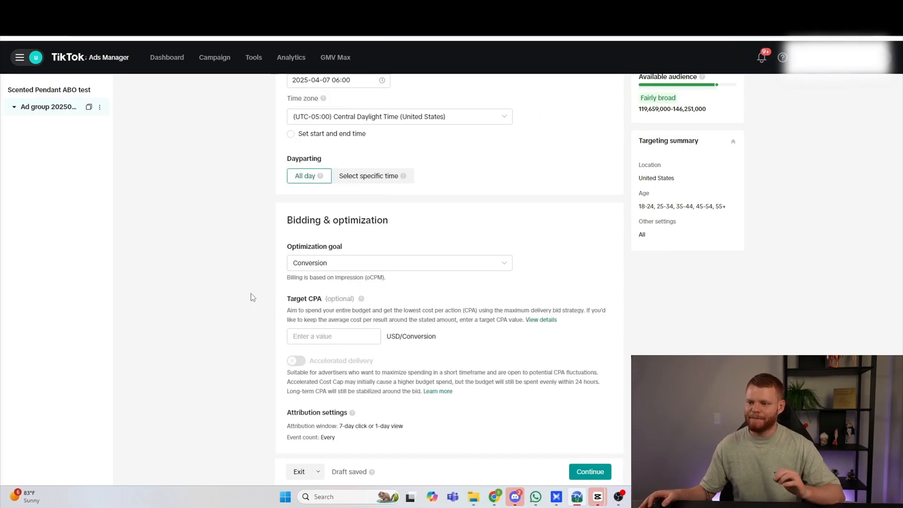
# Step: Continue to the ad-level setup and turn on Smart Creative for creating ads
pyautogui.click(591, 471)
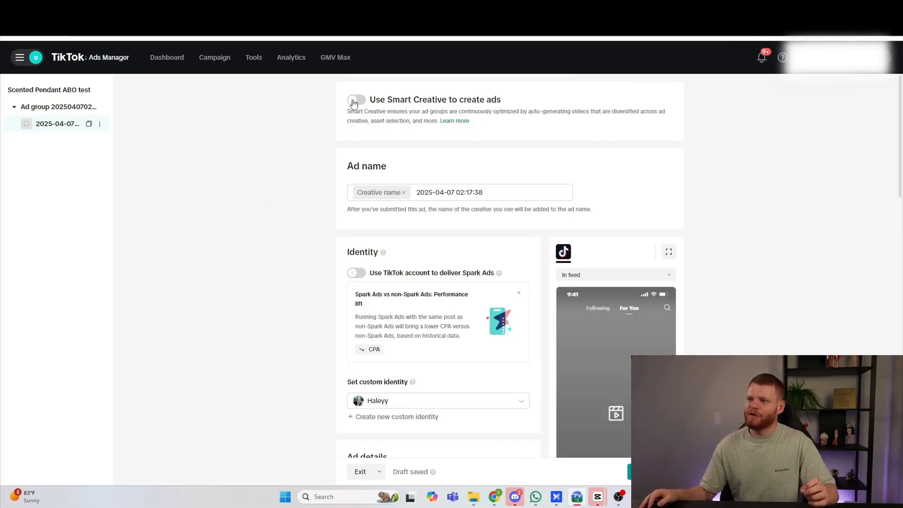
pyautogui.click(355, 103)
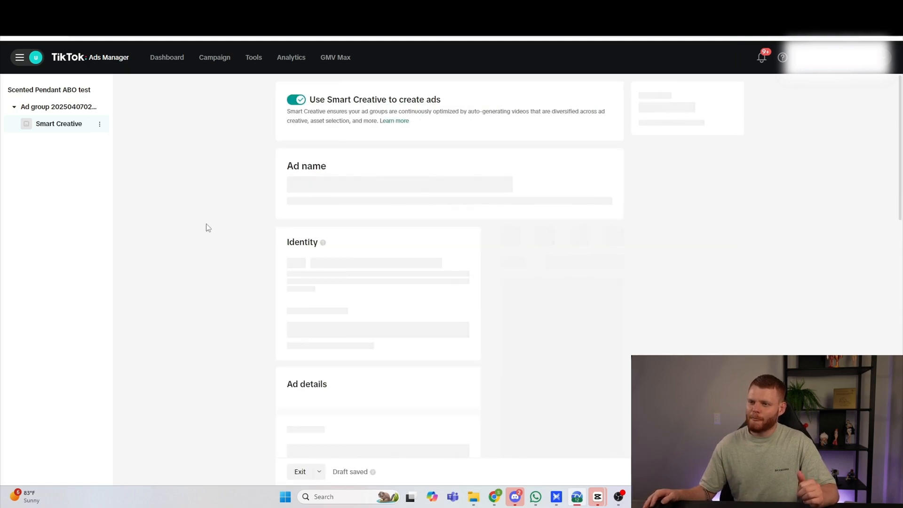
# Step: Create a new custom identity for the ad with a female display name and a profile photo
pyautogui.scroll(-1, 261, 277)
pyautogui.scroll(-1, 261, 277)
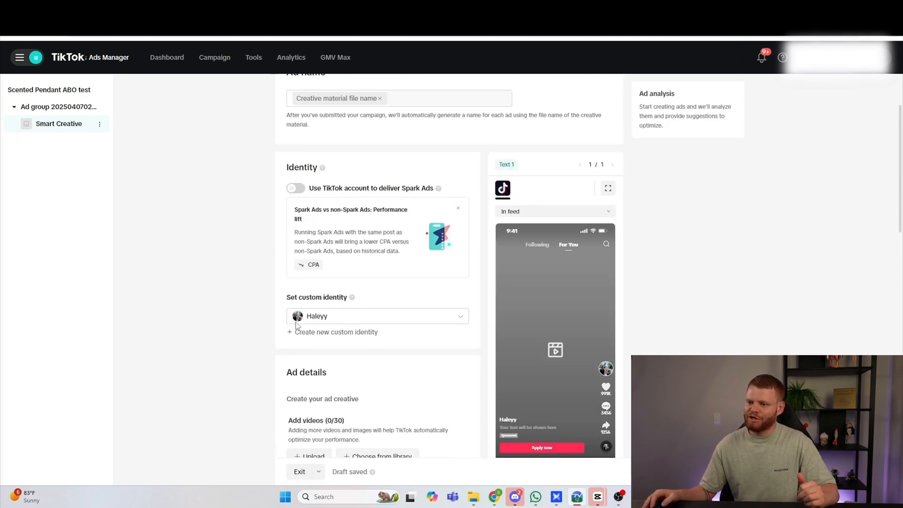
pyautogui.click(313, 333)
pyautogui.click(415, 154)
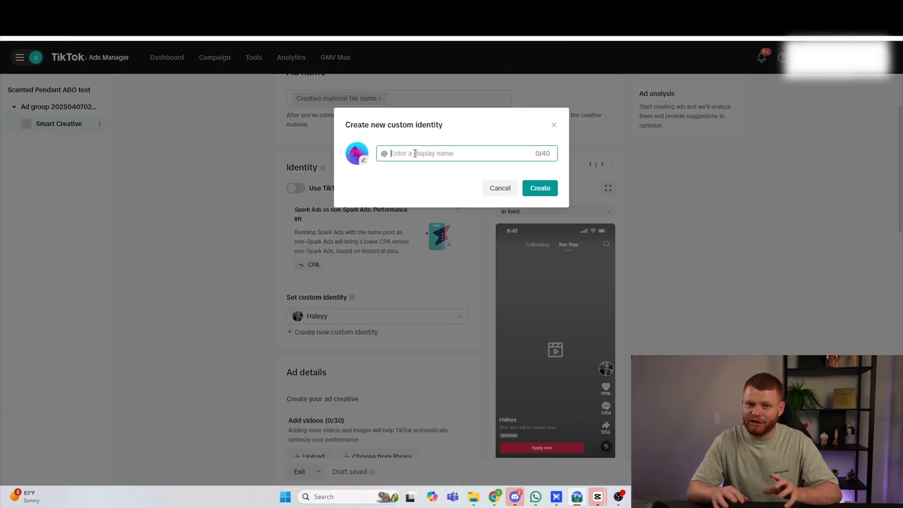
pyautogui.write('Katherine_')
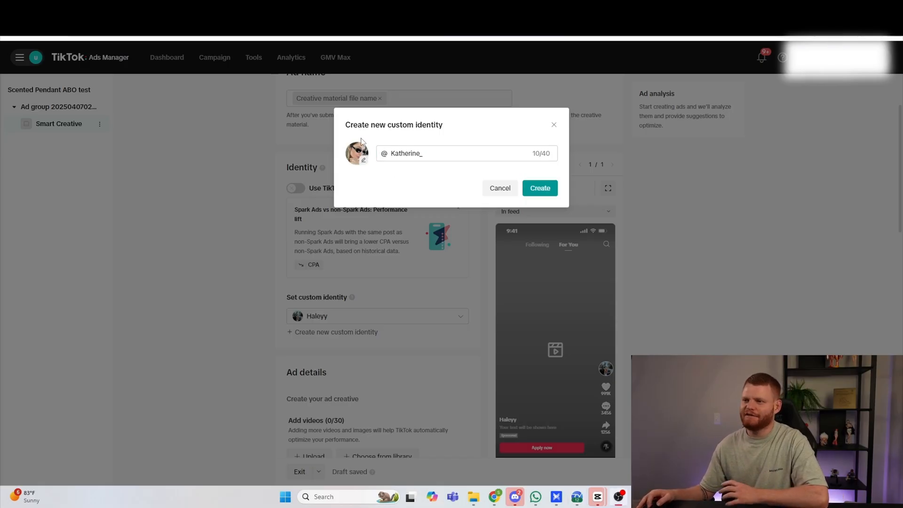
pyautogui.click(541, 188)
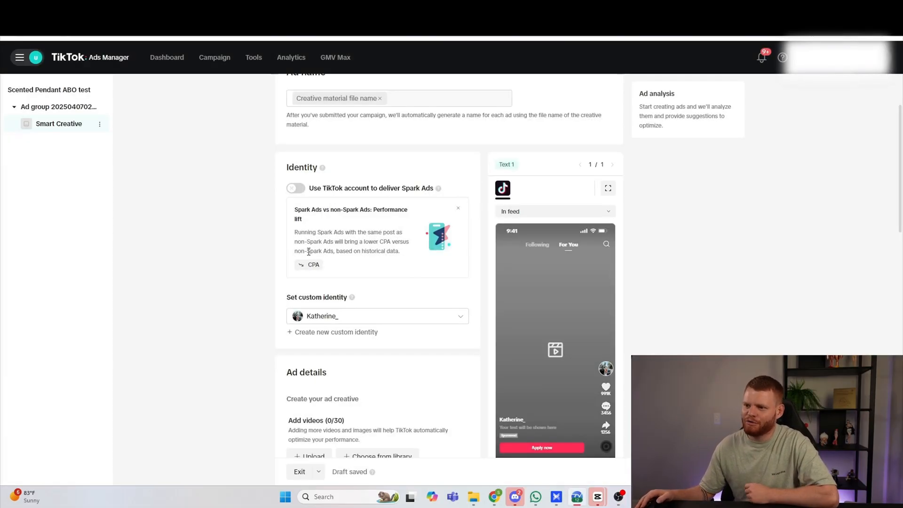
# Step: Upload the videos ad 1.mp4, ad 2.mp4, ad 3.mp4 and ad 4.mp4 as the ad creative
pyautogui.scroll(-2, 196, 271)
pyautogui.scroll(-2, 216, 264)
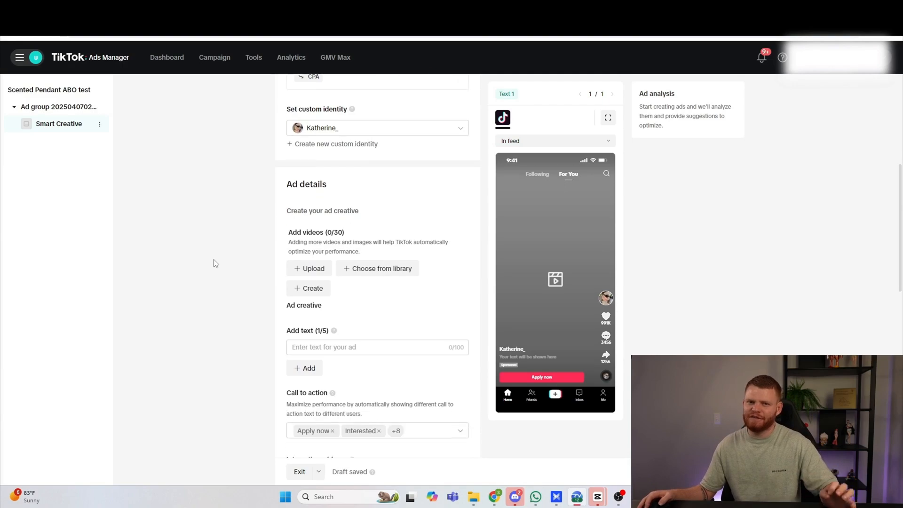
pyautogui.scroll(-3, 218, 263)
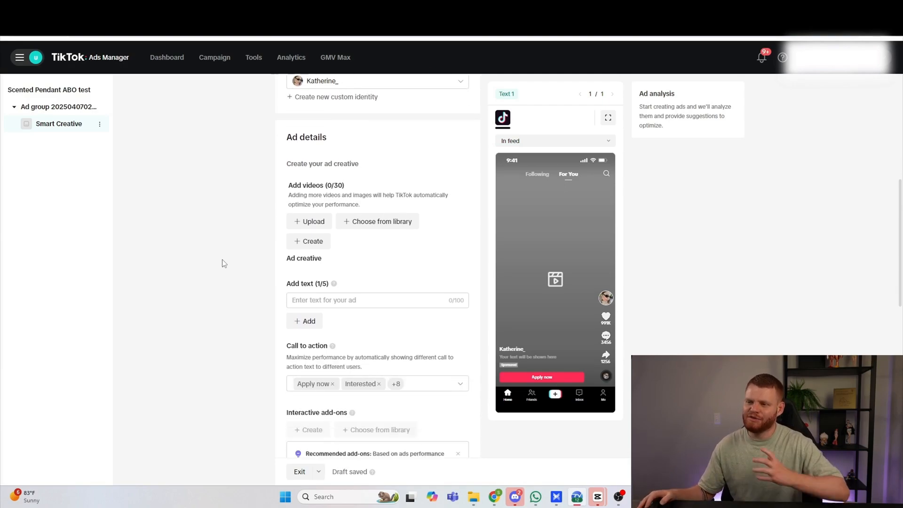
pyautogui.scroll(3, 224, 263)
pyautogui.scroll(-1, 223, 263)
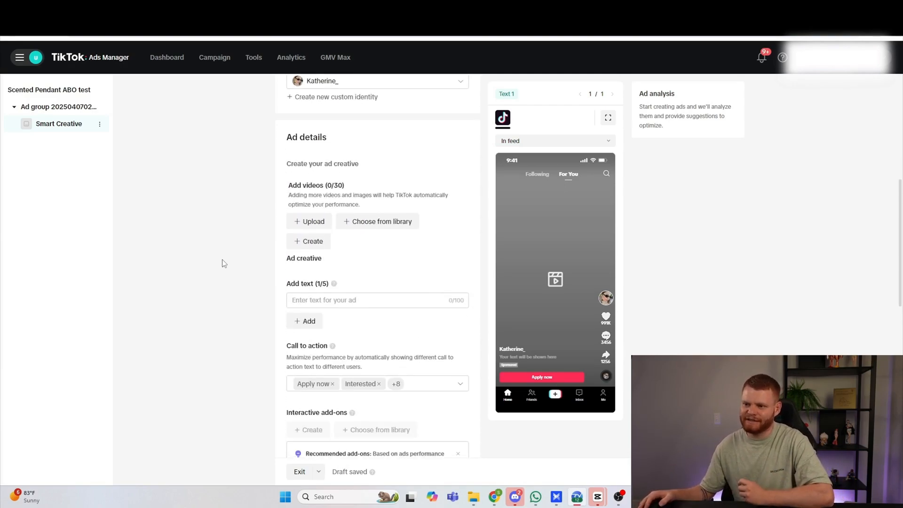
pyautogui.click(313, 223)
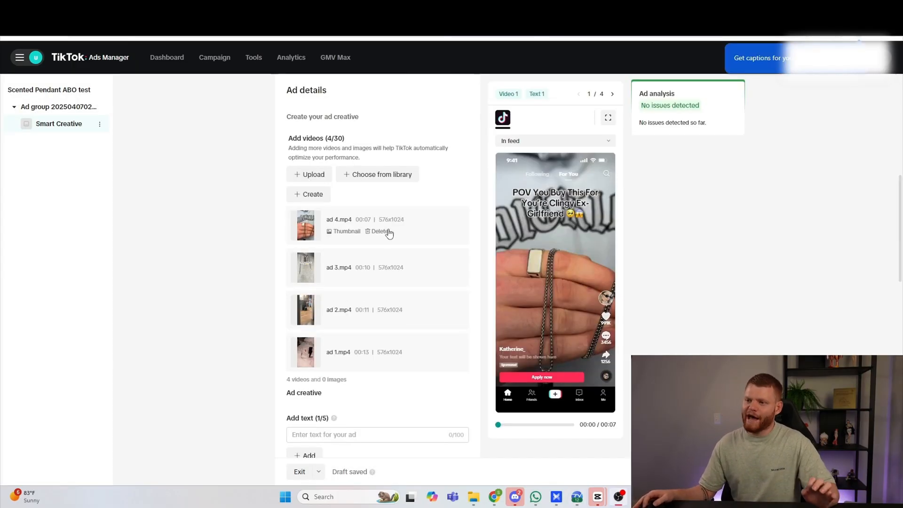
# Step: Delete ad 2.mp4, ad 3.mp4 and ad 4.mp4 from the creative, keeping only ad 1.mp4
pyautogui.moveTo(365, 329)
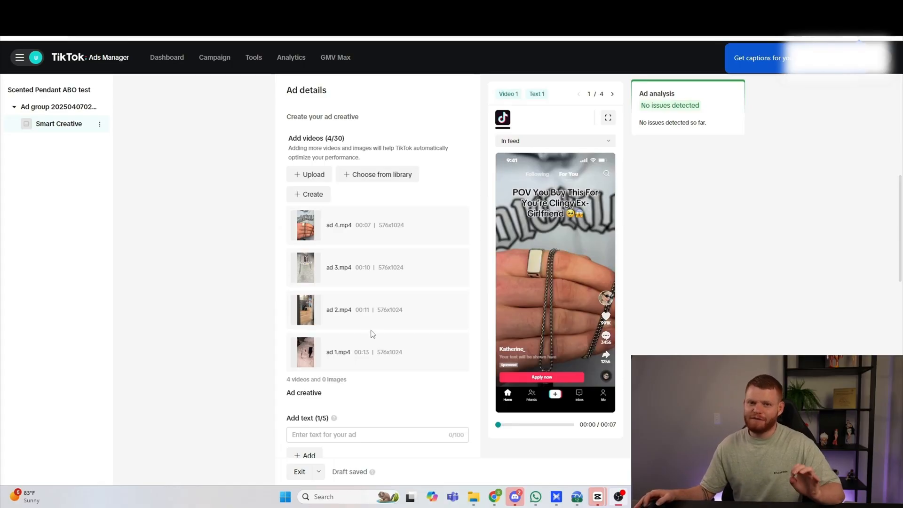
pyautogui.moveTo(364, 278)
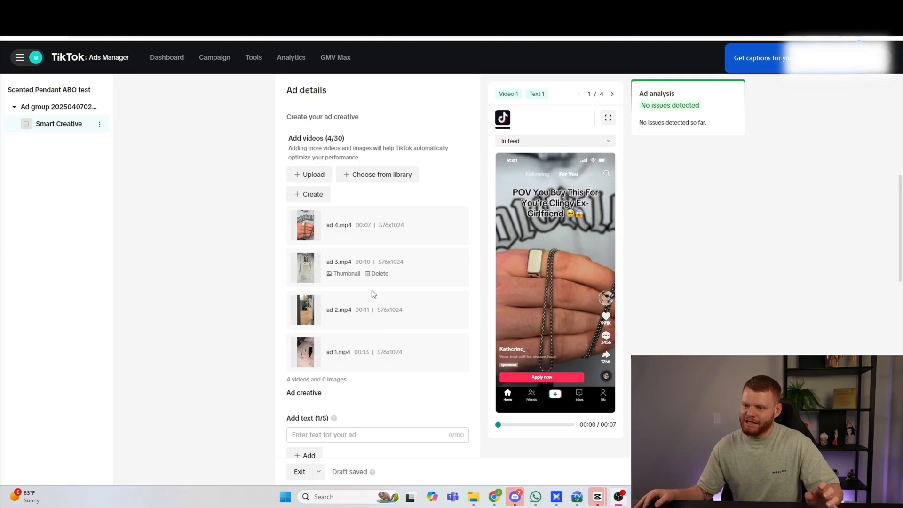
pyautogui.click(377, 316)
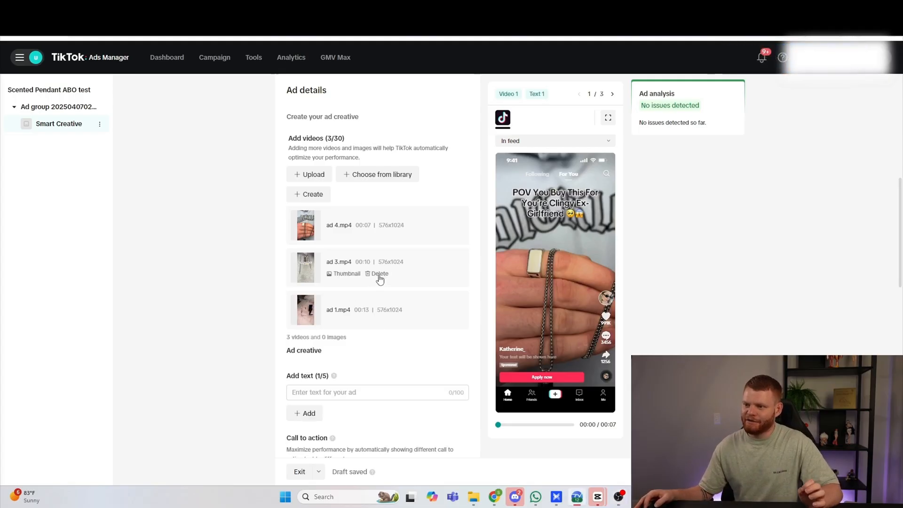
pyautogui.click(377, 273)
pyautogui.click(378, 233)
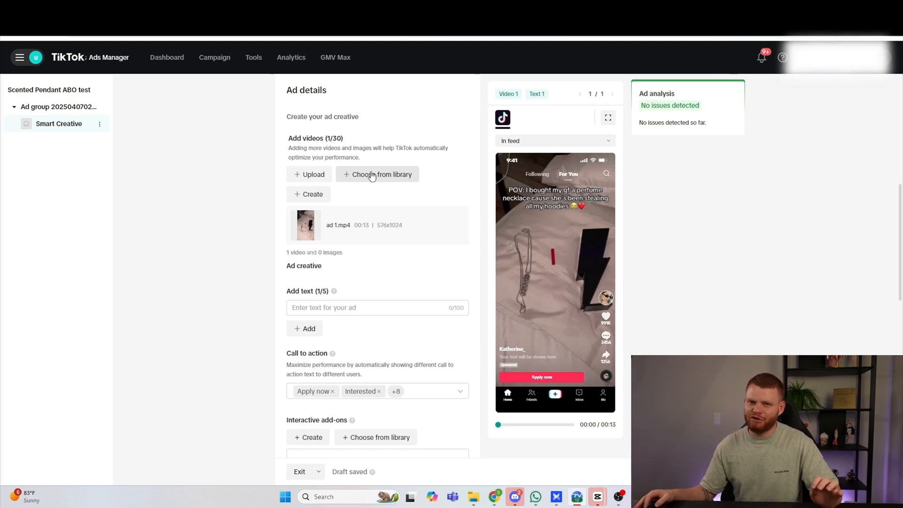
pyautogui.moveTo(336, 225)
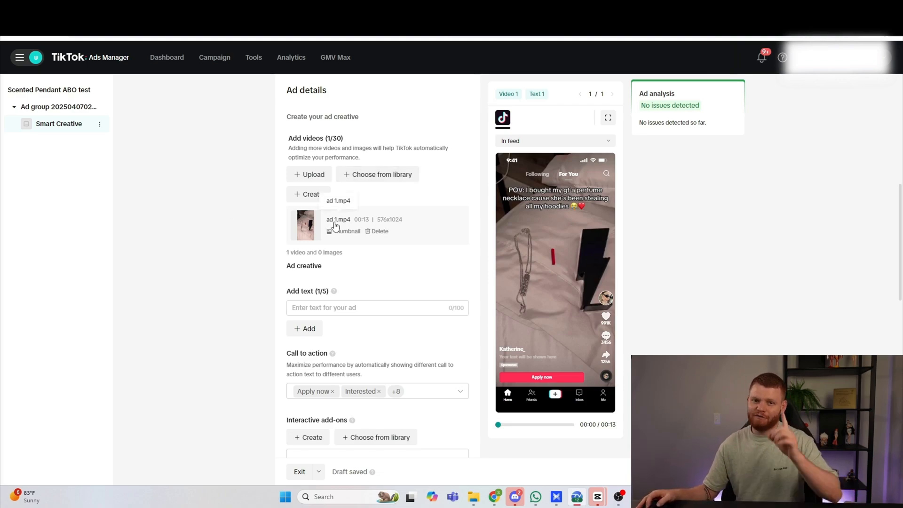
pyautogui.scroll(-1, 218, 297)
pyautogui.scroll(10, 242, 284)
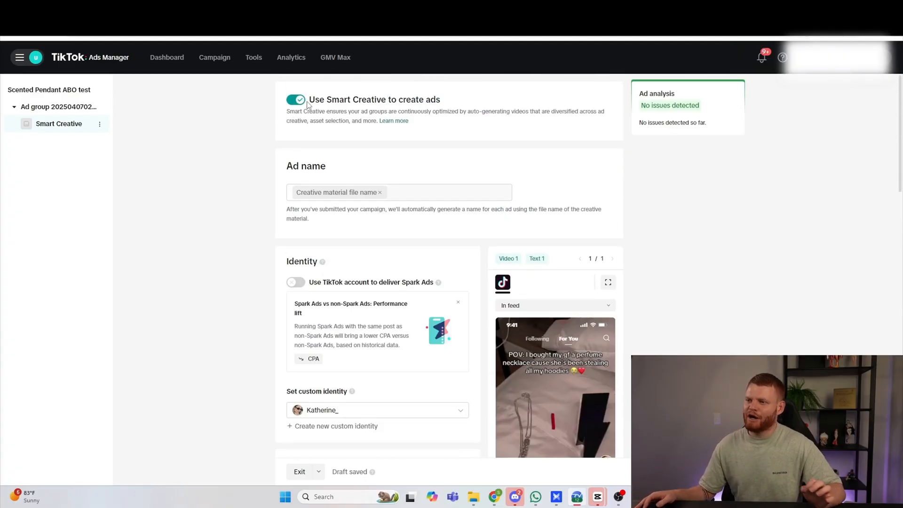
# Step: Add three ad texts: "I cried when my bf got me this", "50% off sale ends midnight" and "buy 1 get 1 free today only"
pyautogui.scroll(-10, 262, 246)
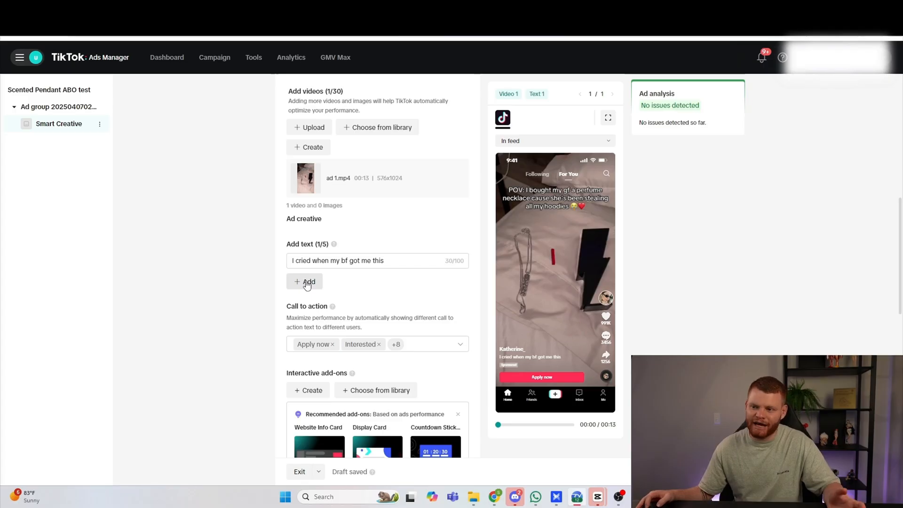
pyautogui.click(308, 282)
pyautogui.click(309, 301)
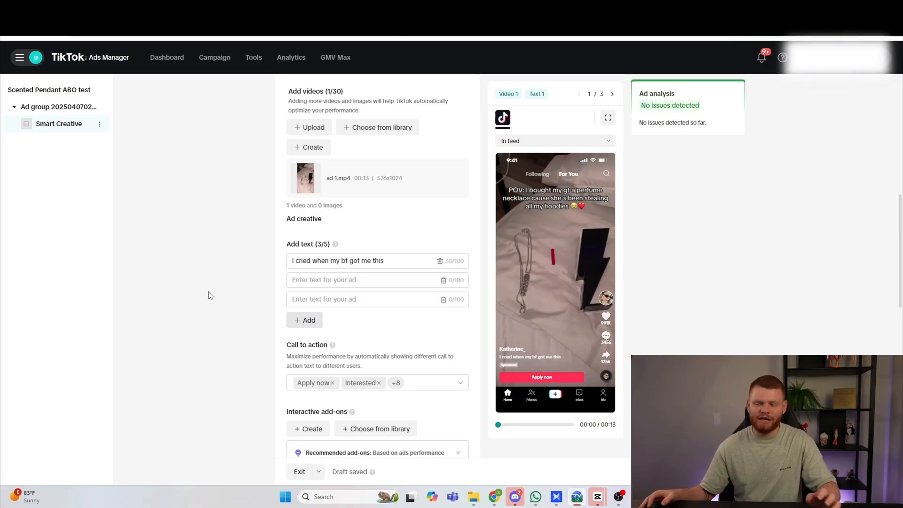
pyautogui.click(313, 278)
pyautogui.write('56')
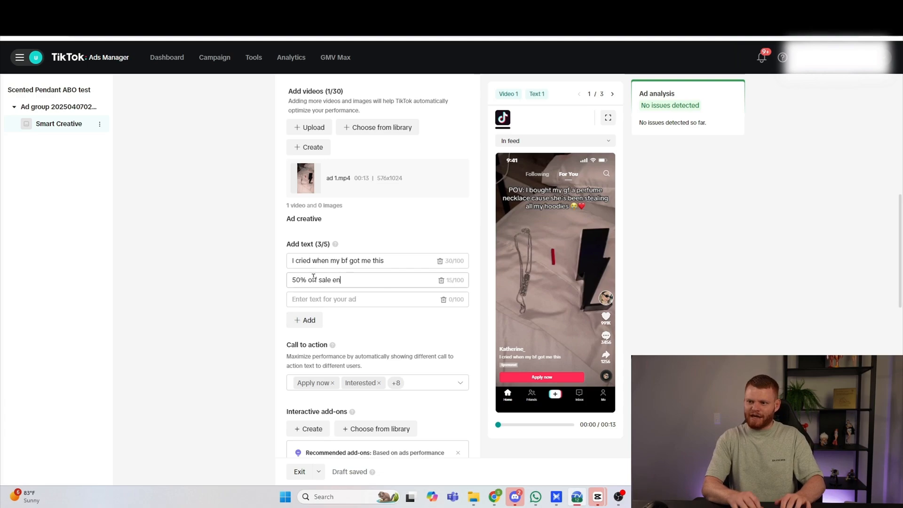
pyautogui.click(317, 299)
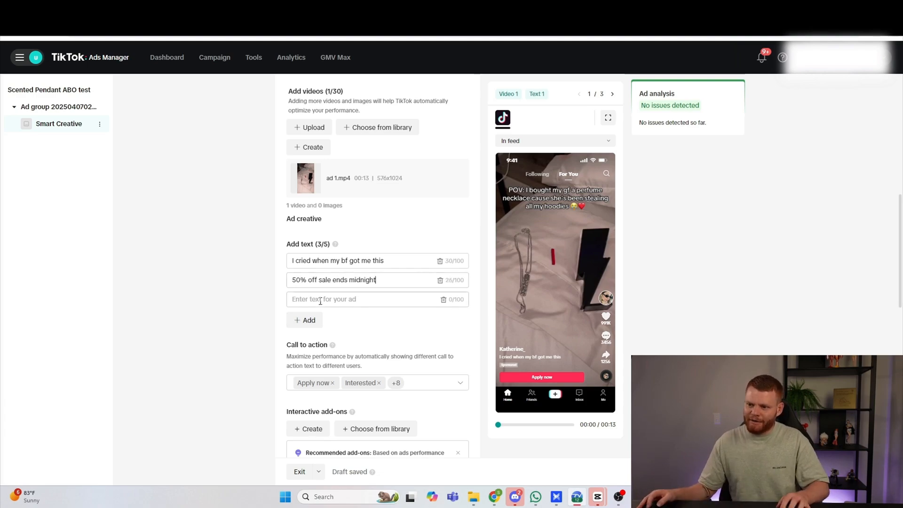
pyautogui.write('buy 1 get 1 free today only')
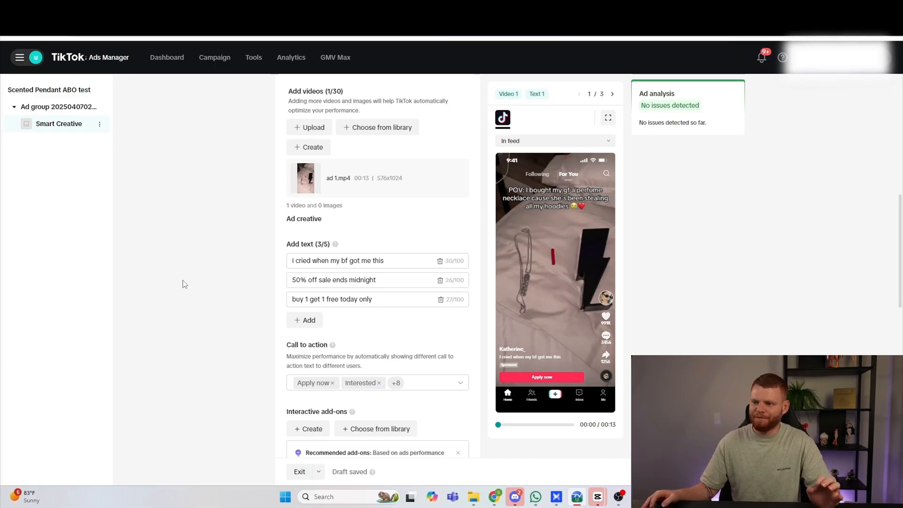
# Step: Clear all preselected call-to-action options and select only Shop now
pyautogui.scroll(-3, 185, 284)
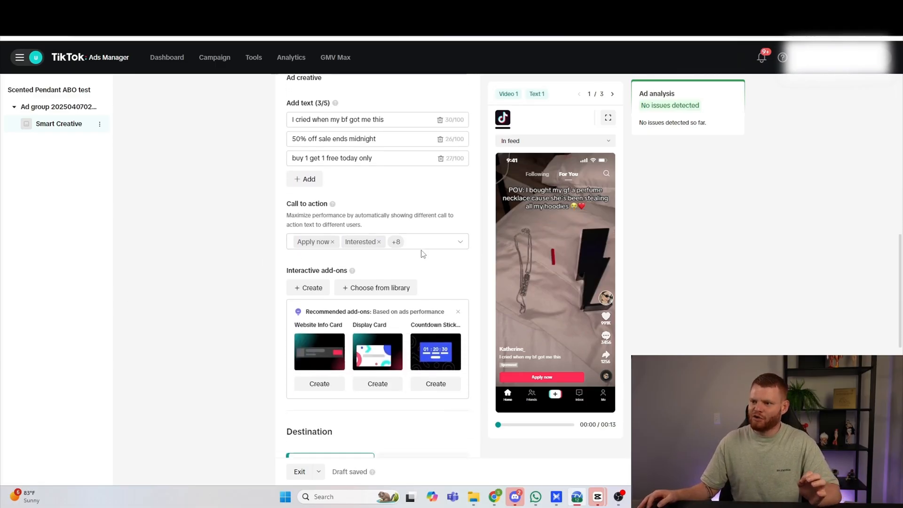
pyautogui.click(426, 245)
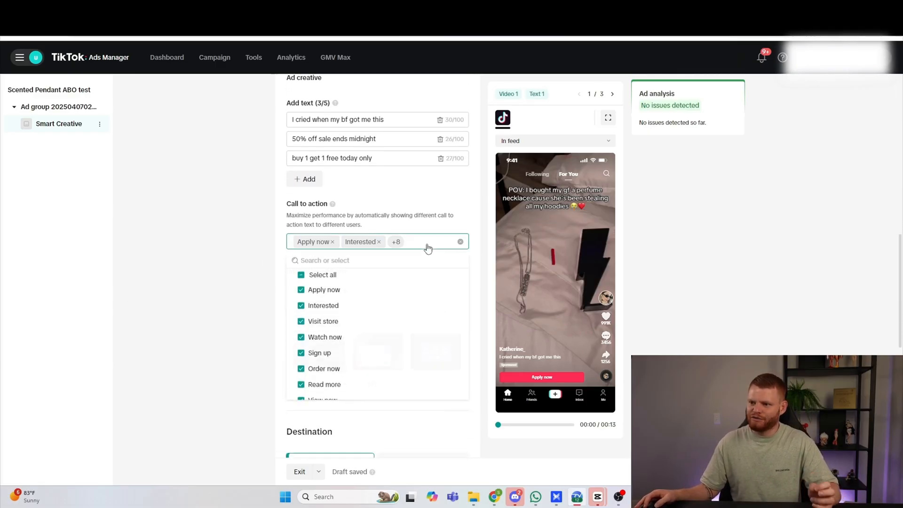
pyautogui.click(302, 277)
pyautogui.scroll(-3, 322, 312)
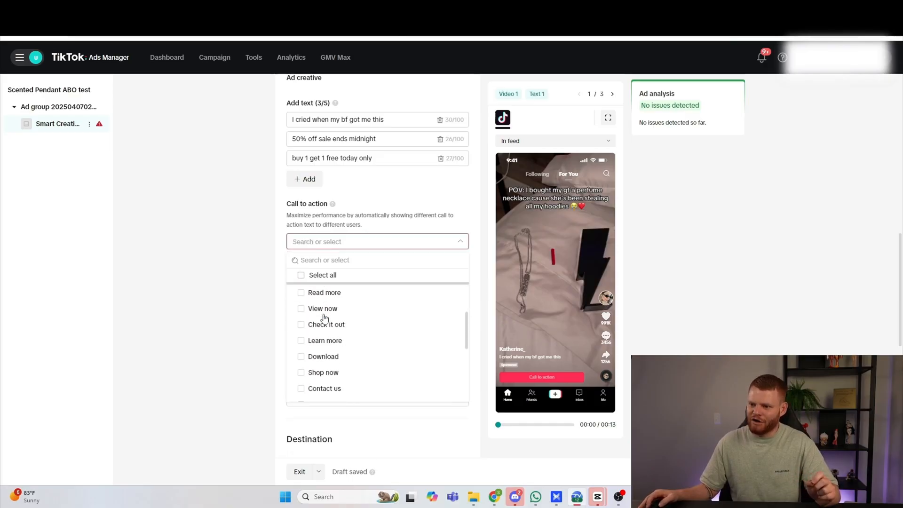
pyautogui.scroll(-2, 323, 330)
pyautogui.click(302, 326)
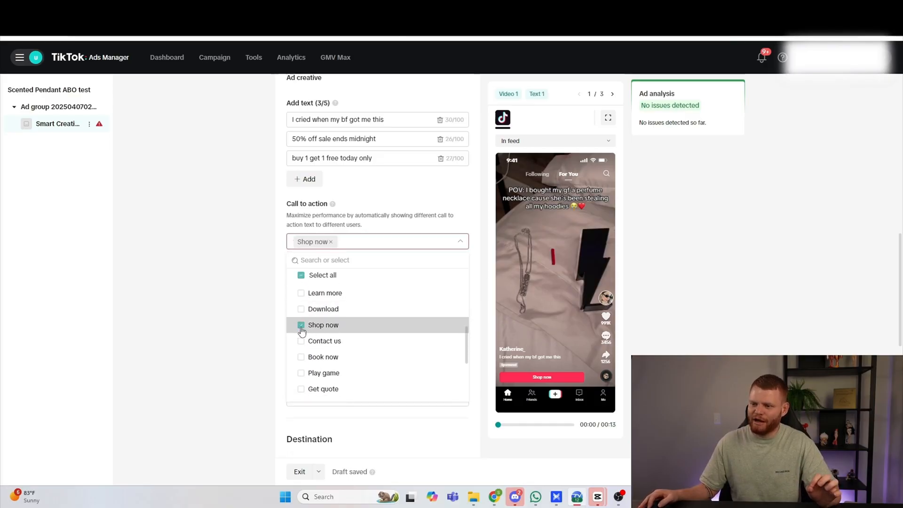
# Step: Paste the Shopify product page link as the ad's website destination URL and publish the campaign
pyautogui.scroll(-7, 258, 266)
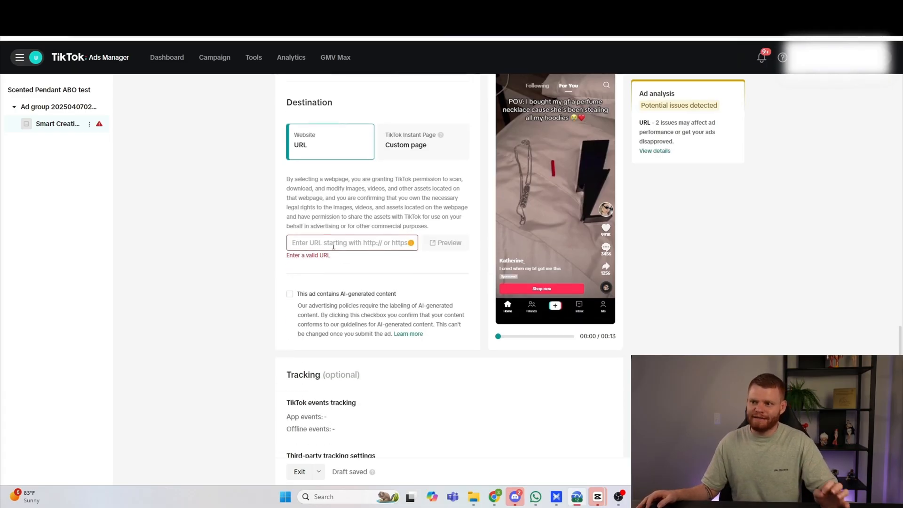
pyautogui.write('https://drwfwg-aj.myshopify.com/products/scented-pendant')
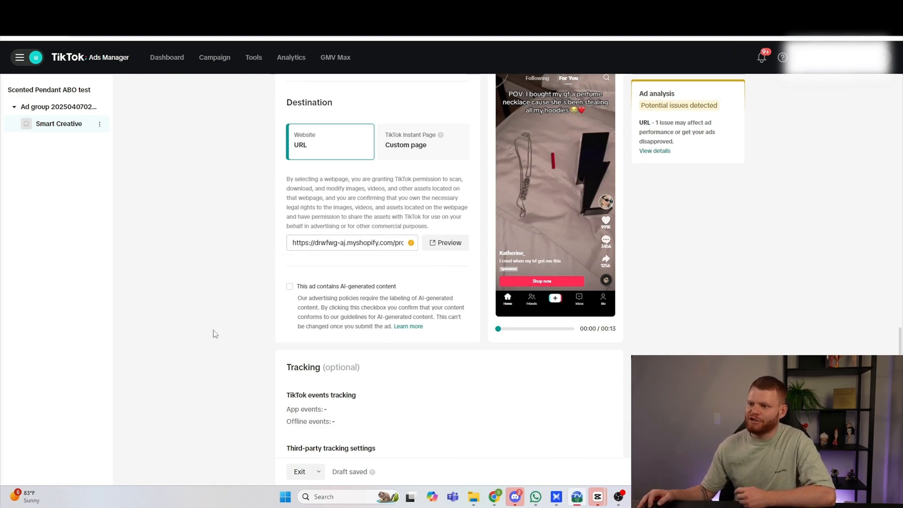
pyautogui.scroll(-3, 291, 326)
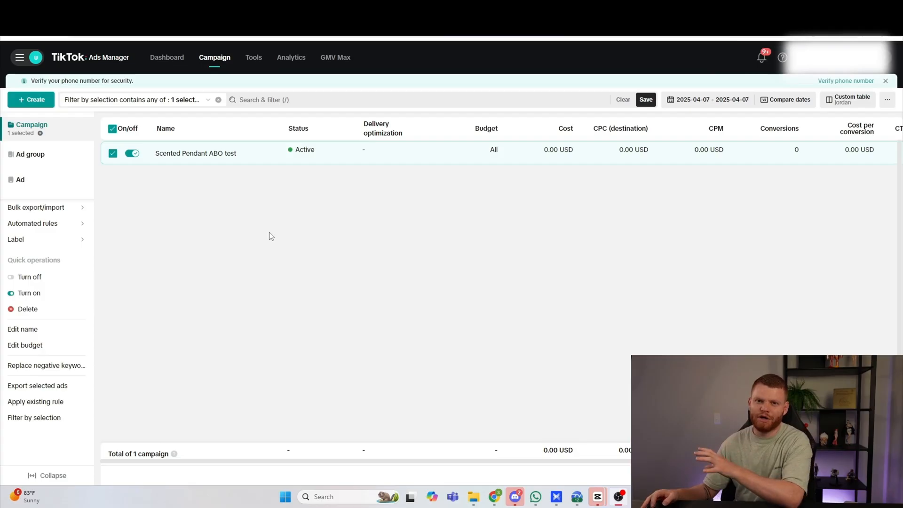
# Step: Duplicate the ad group once within the Scented Pendant ABO test campaign, including its ads, and dismiss the navigation tip
pyautogui.click(175, 154)
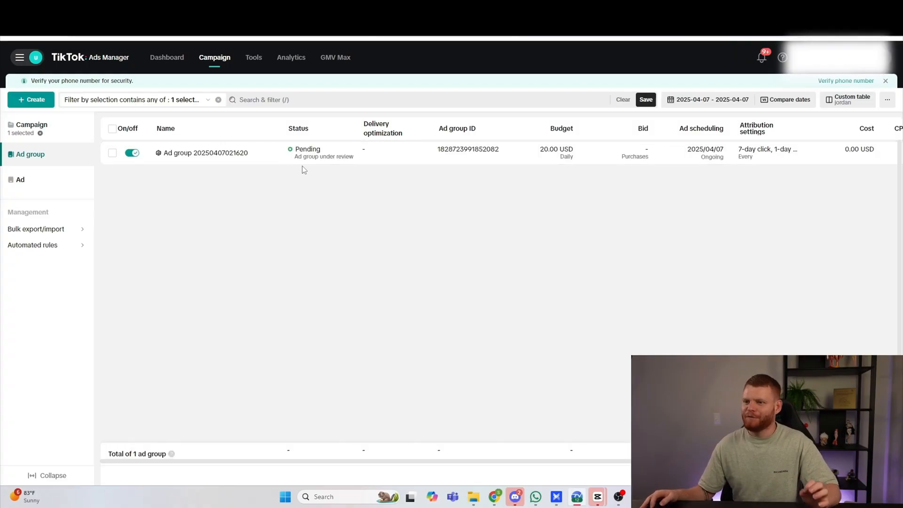
pyautogui.click(245, 155)
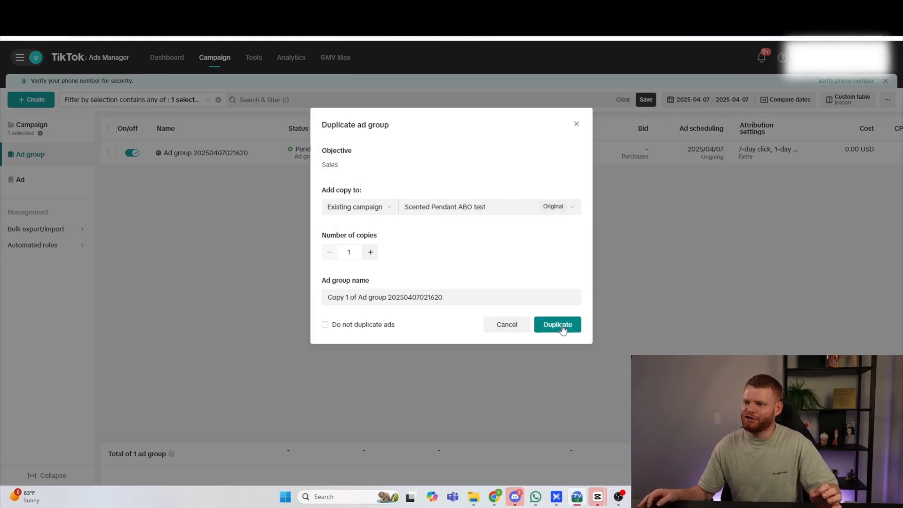
pyautogui.click(558, 325)
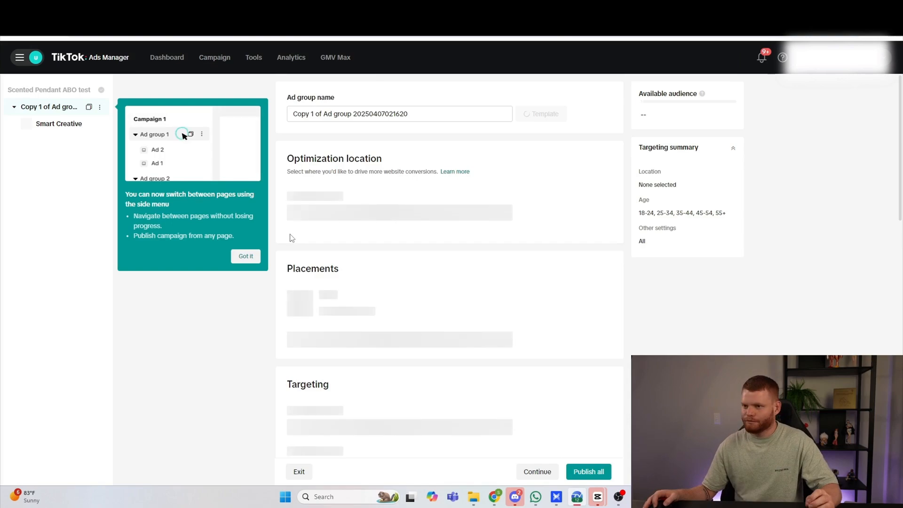
pyautogui.click(253, 258)
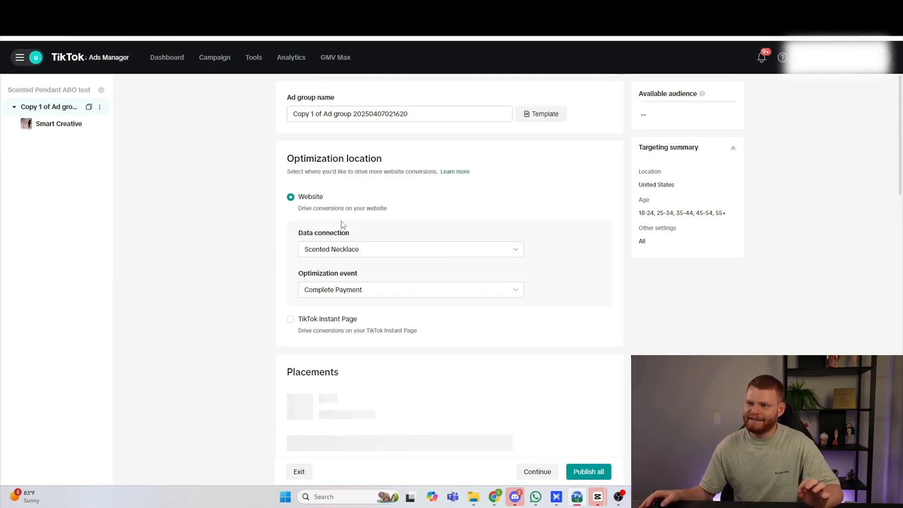
# Step: Replace the video ad 1.mp4 with ad 2.mp4 in the copied ad group's Smart Creative ad
pyautogui.click(63, 125)
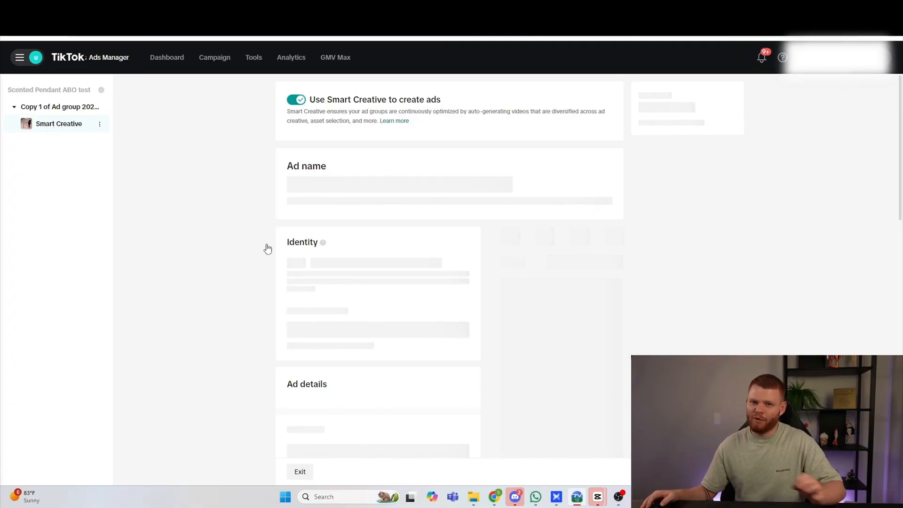
pyautogui.scroll(-3, 380, 267)
pyautogui.scroll(-2, 355, 266)
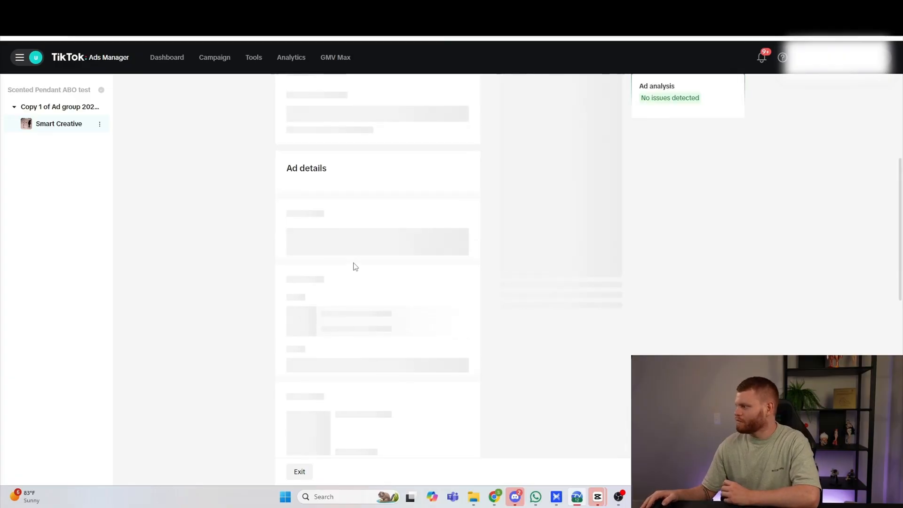
pyautogui.scroll(-2, 356, 267)
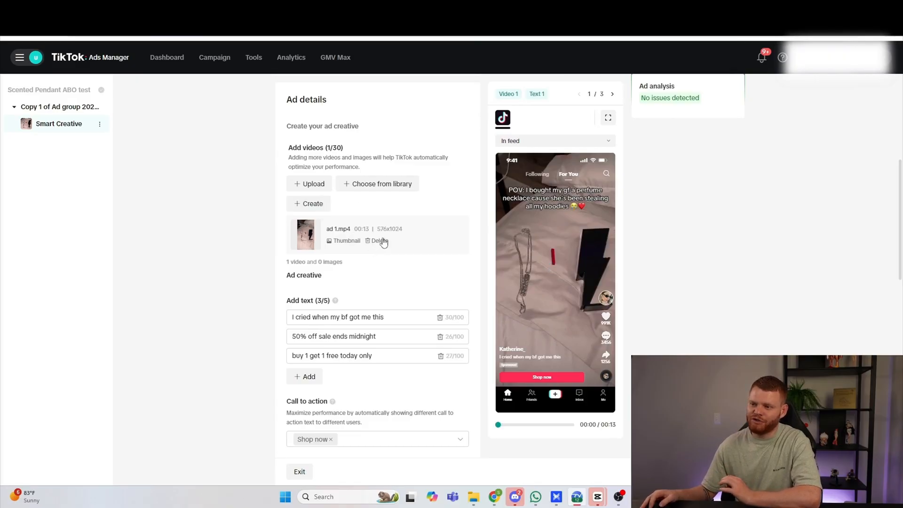
pyautogui.click(379, 241)
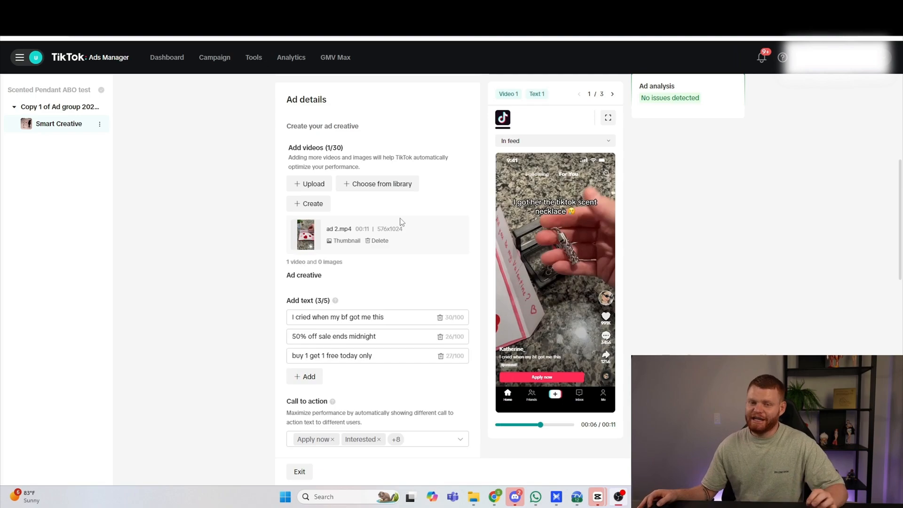
# Step: Review the copied ad's video, ad texts, call-to-action options and interactive add-ons down to the destination section
pyautogui.scroll(-4, 350, 246)
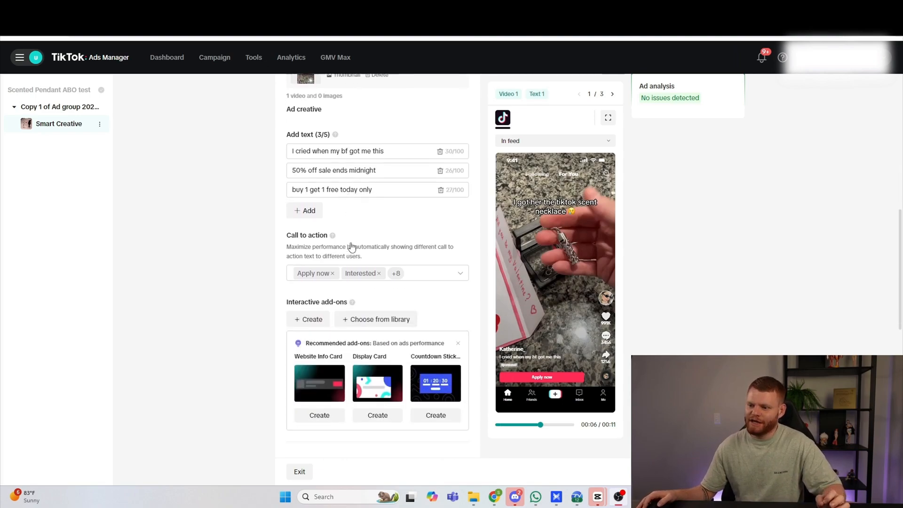
pyautogui.scroll(2, 291, 240)
pyautogui.scroll(1, 307, 243)
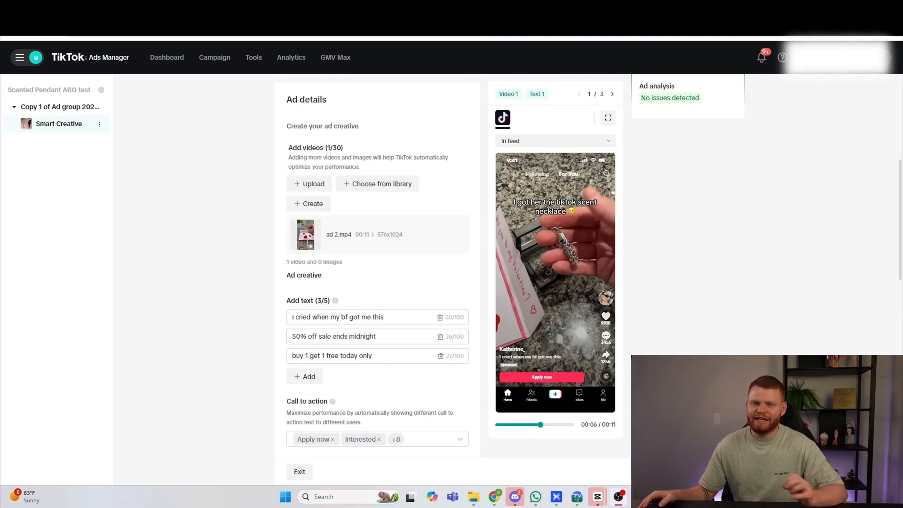
pyautogui.moveTo(299, 248)
pyautogui.scroll(-1, 247, 277)
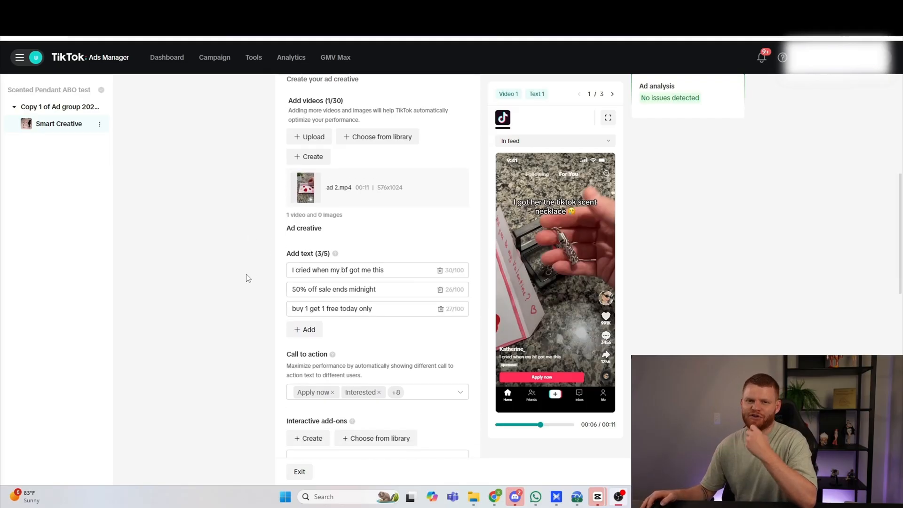
pyautogui.scroll(-2, 248, 278)
pyautogui.scroll(-7, 263, 272)
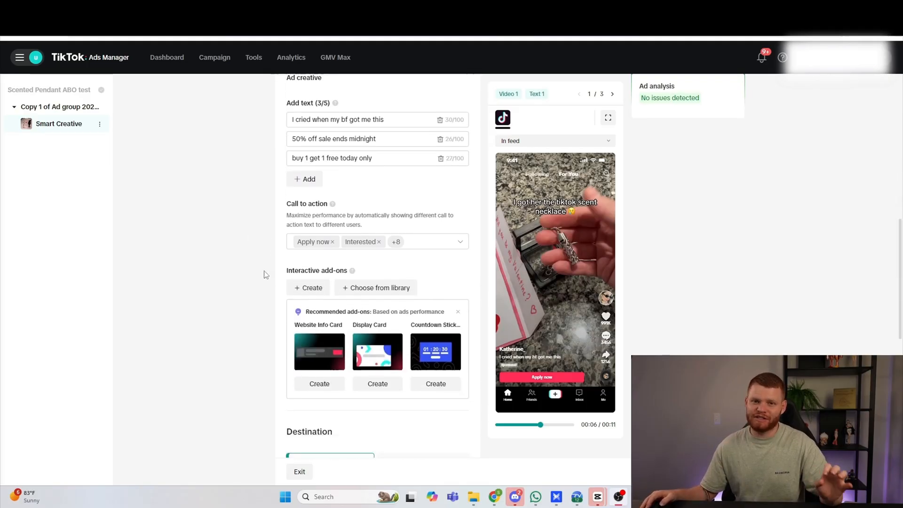
pyautogui.scroll(-4, 263, 277)
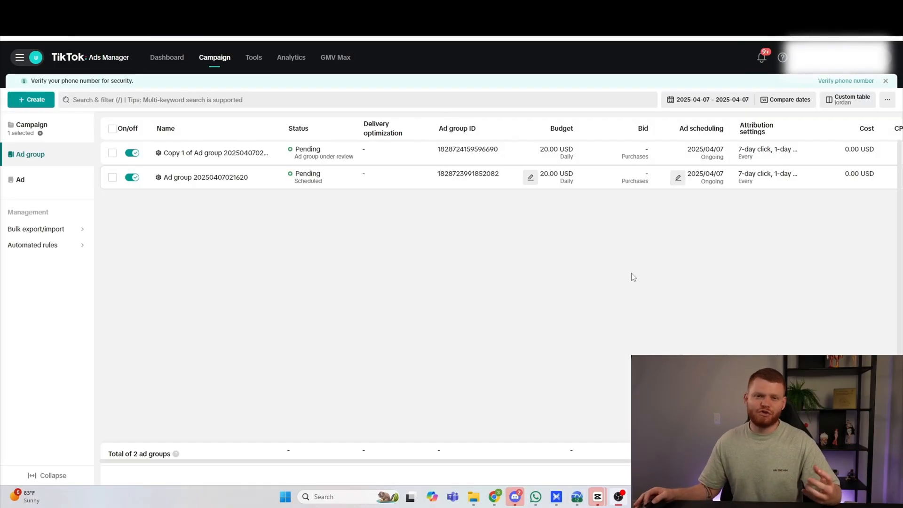
pyautogui.moveTo(231, 184)
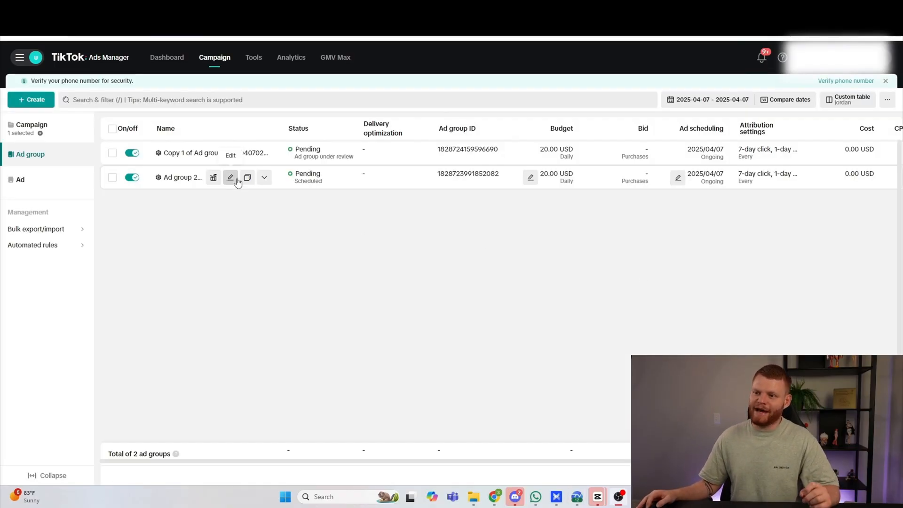
pyautogui.click(248, 179)
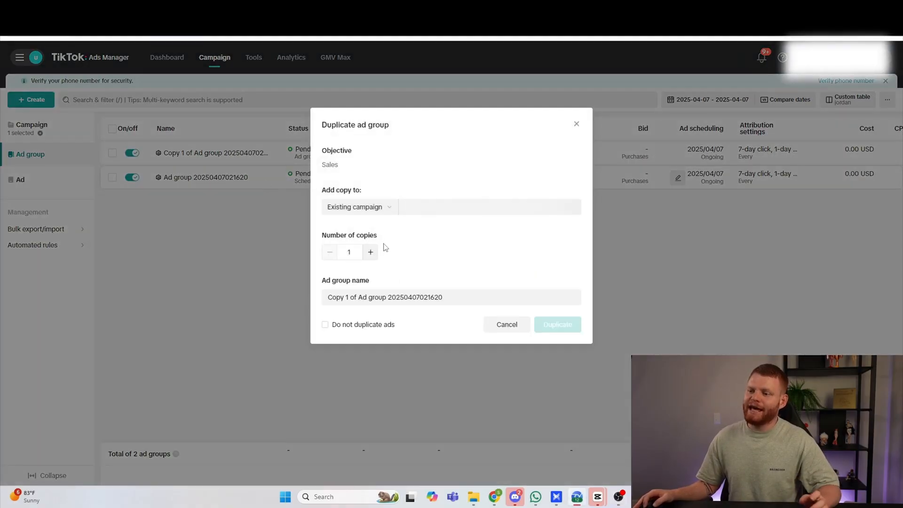
pyautogui.click(508, 325)
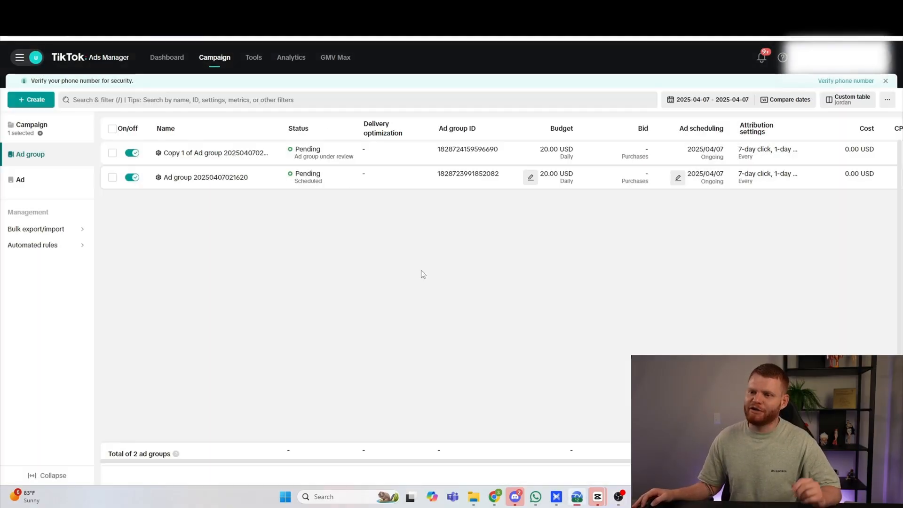